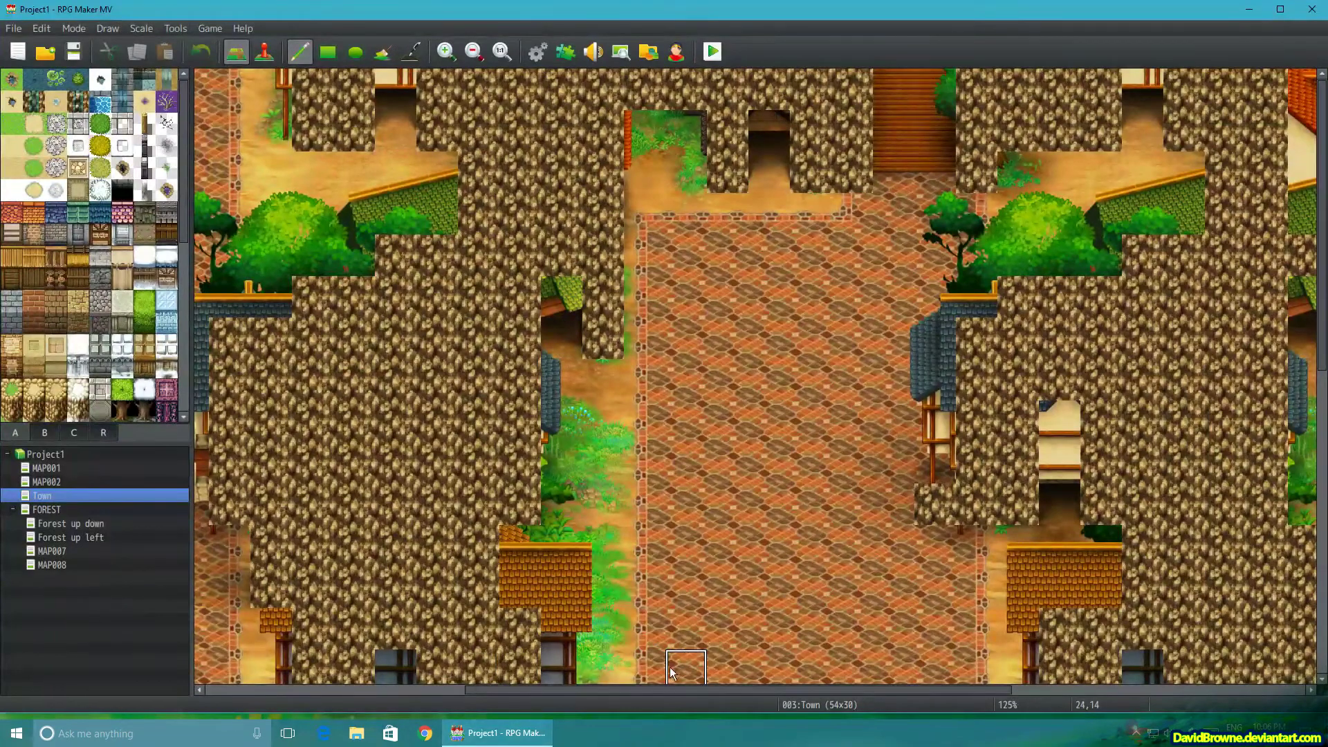
- Zoom out on the Town map to examine the overall town layout
scroll(720, 581, down, 1)
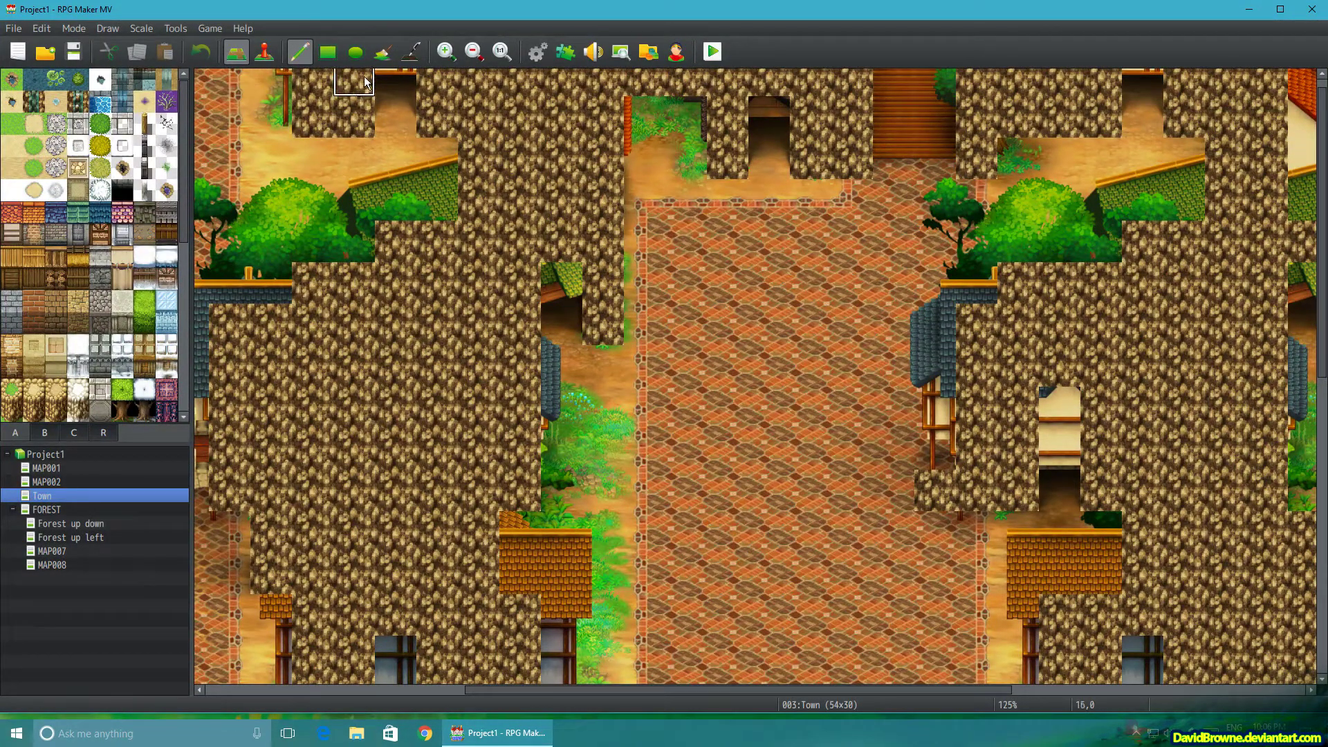
click(480, 54)
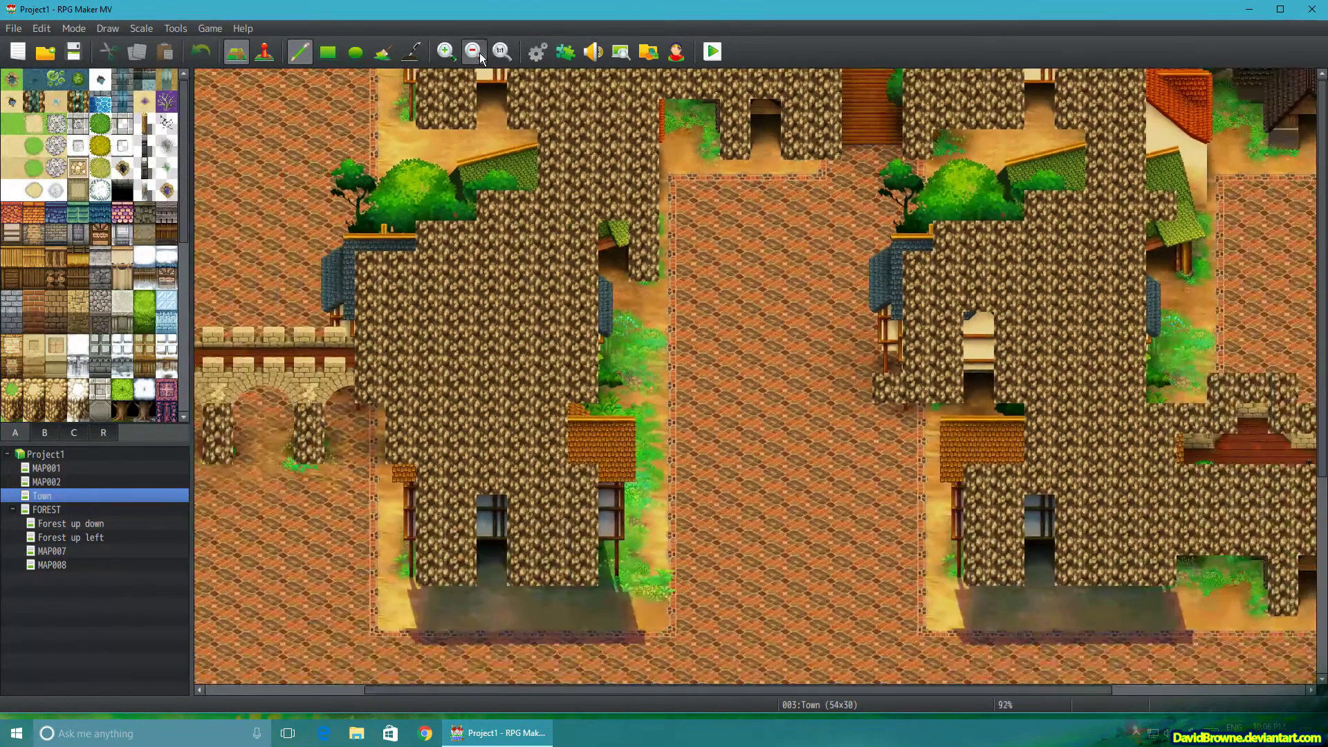
click(480, 52)
click(480, 53)
click(479, 52)
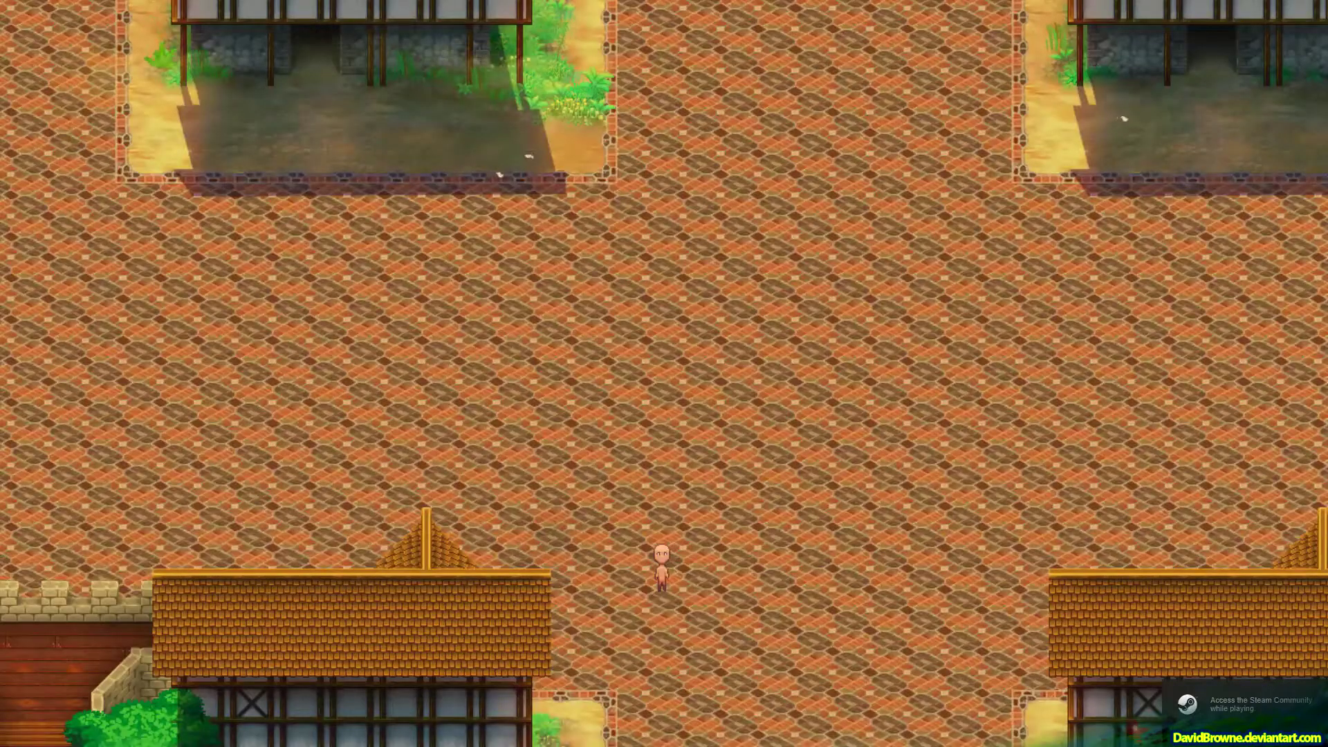
- In the Town playtest, walk the character west across the plaza and north to the arched stone bridge
key(Up)
key(Left)
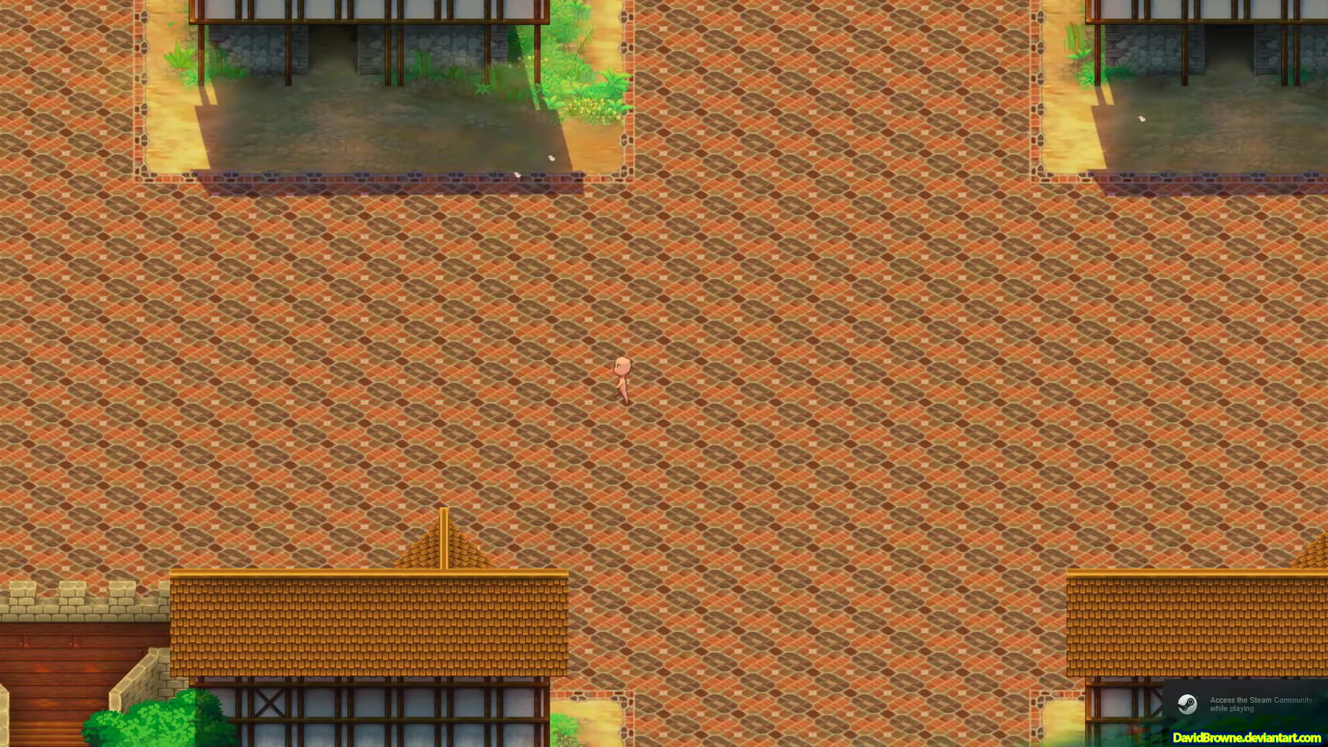
key(Left)
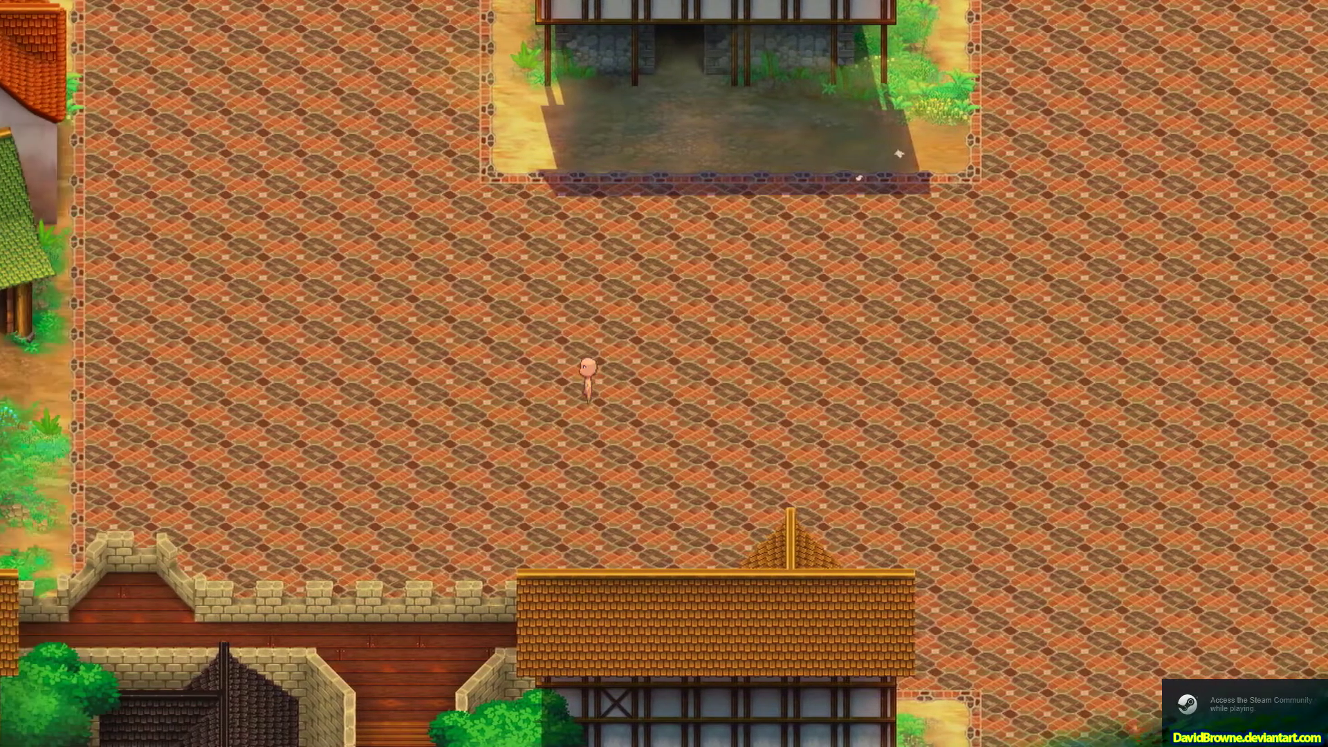
key(Left)
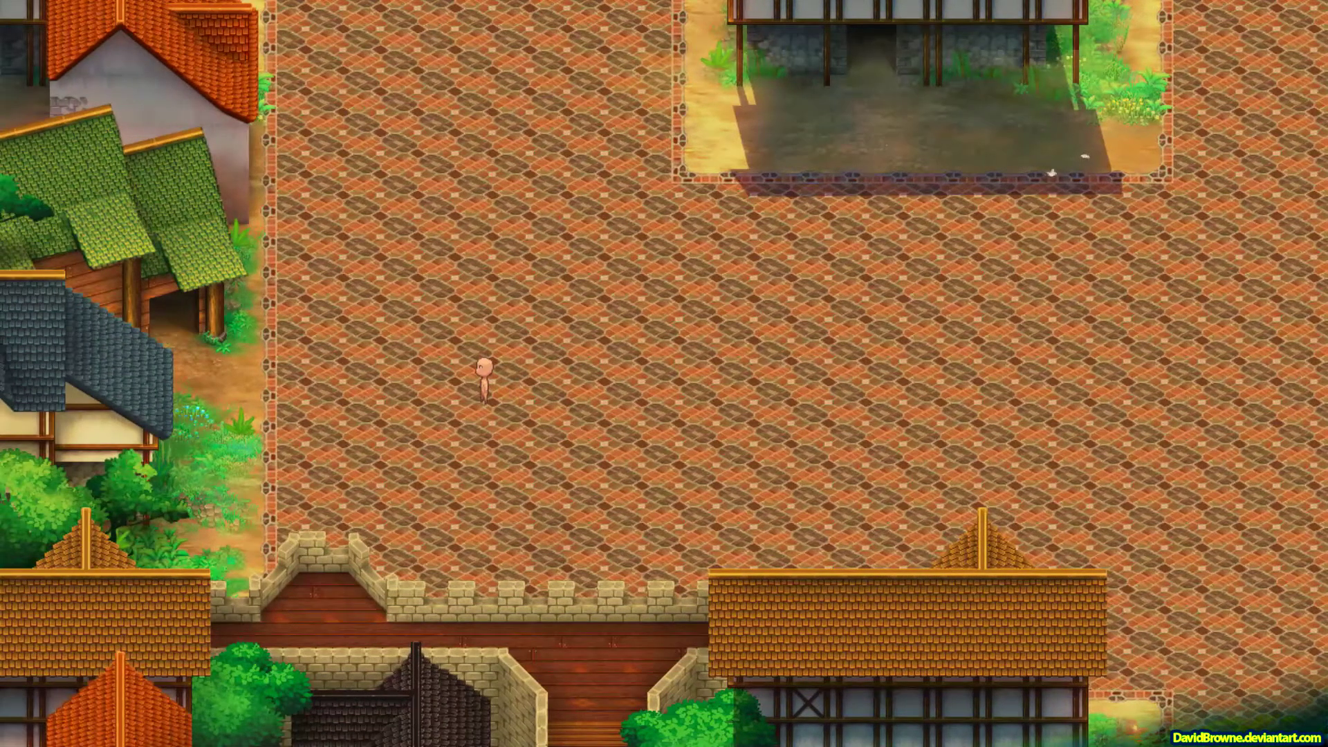
key(Up)
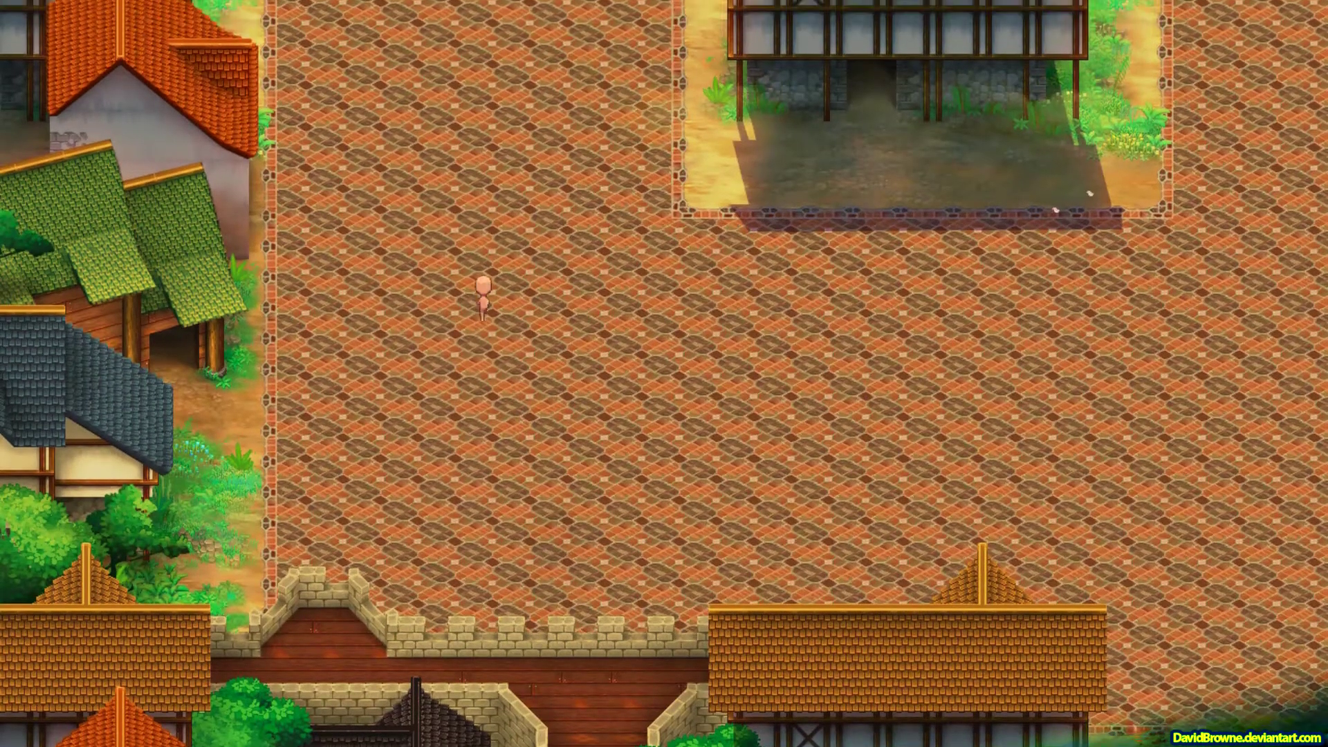
key(Up)
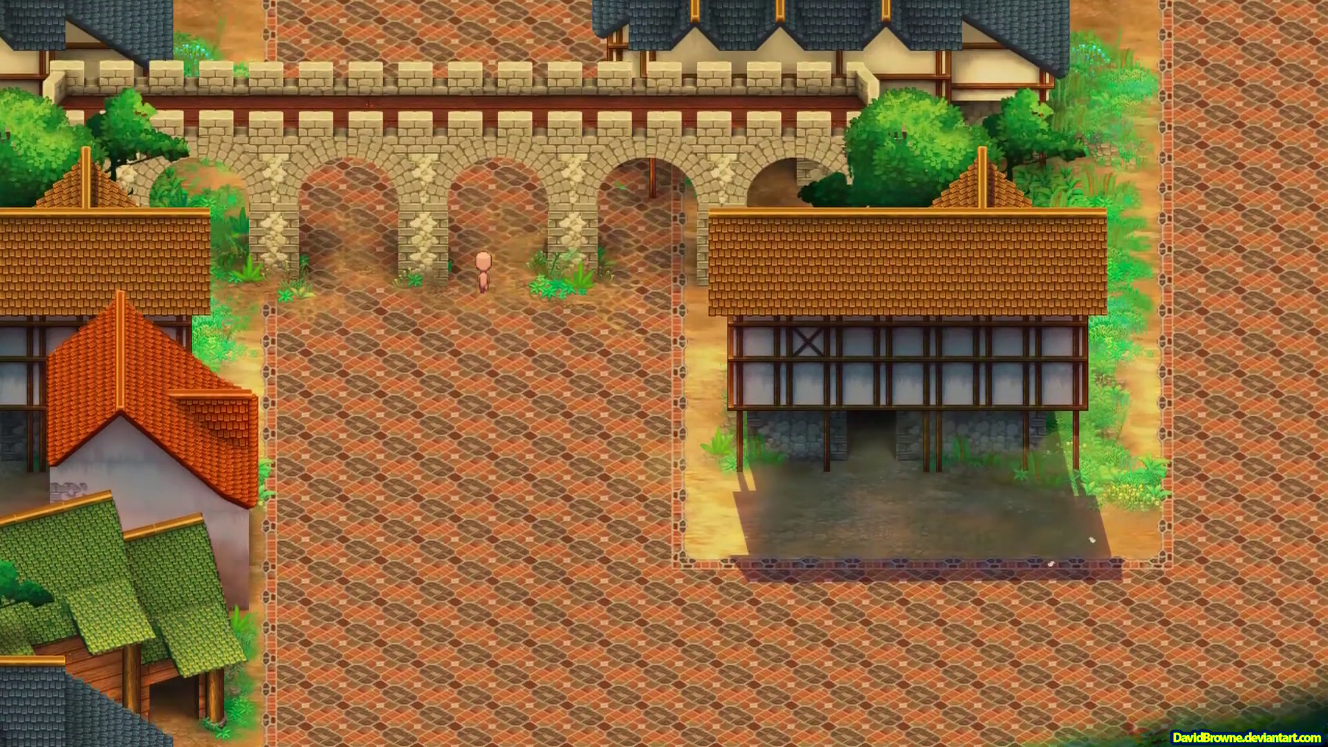
key(Up)
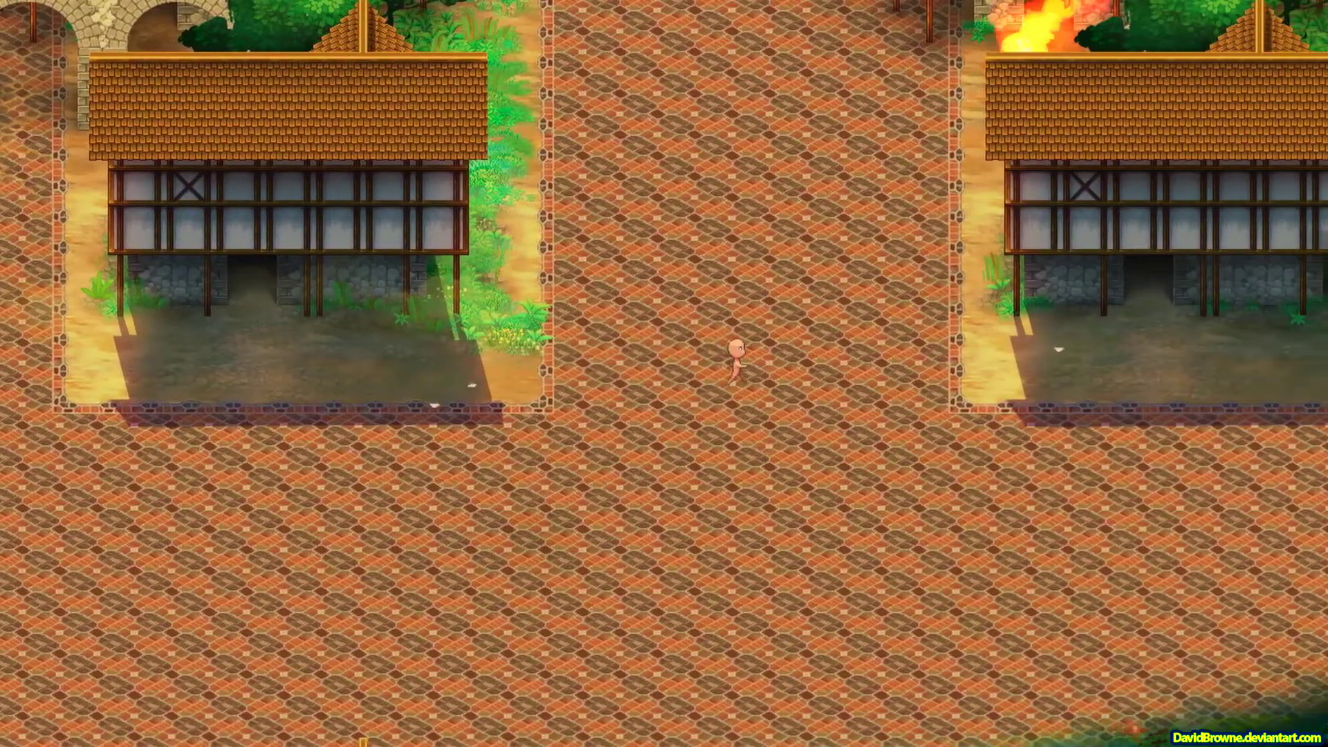
- Walk the character east past the timber-framed house and south to the battlement wall beside the blue-roofed house
key(Right)
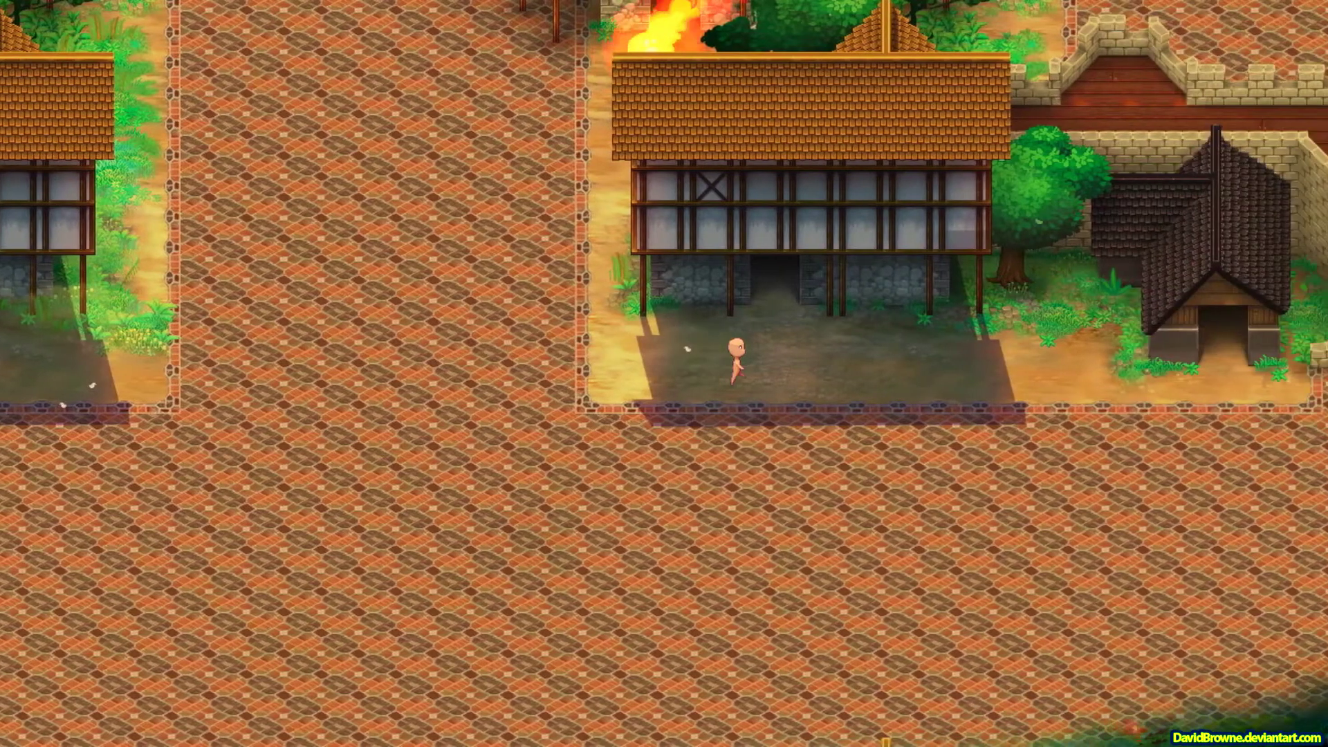
key(Right)
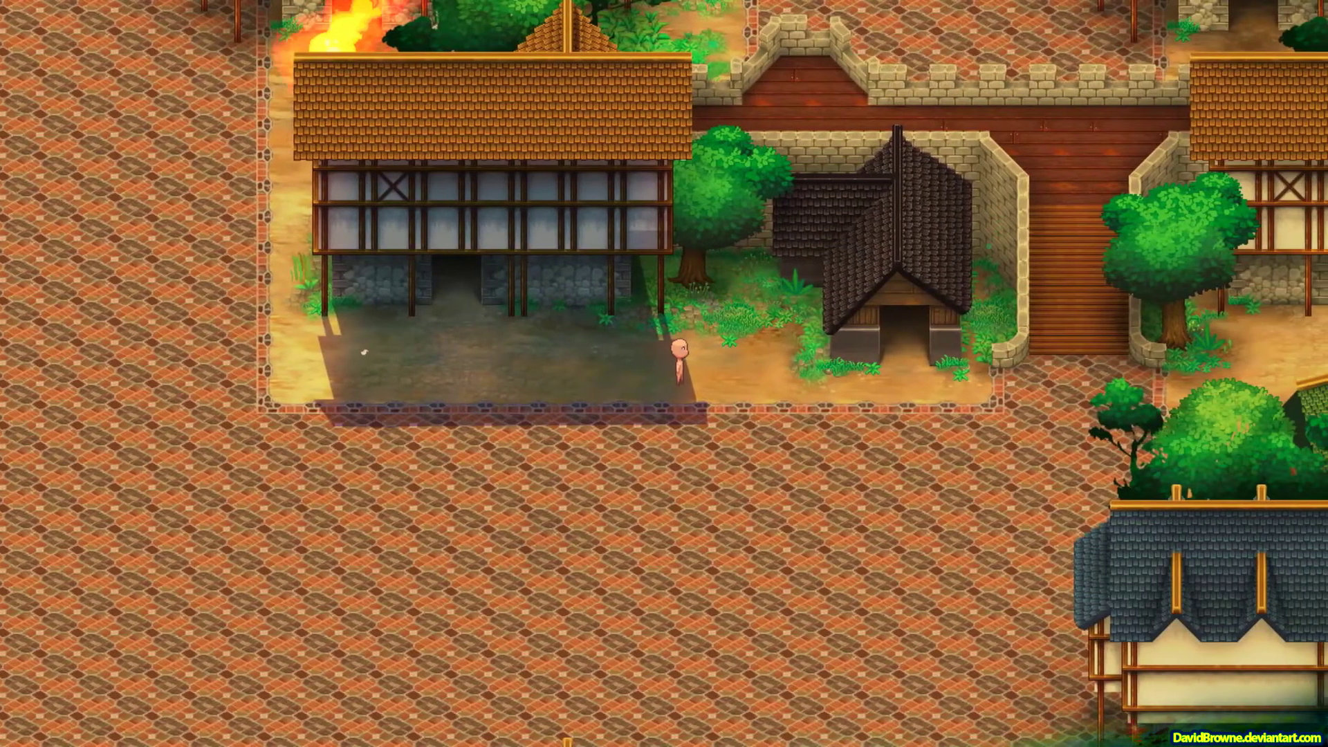
key(Down)
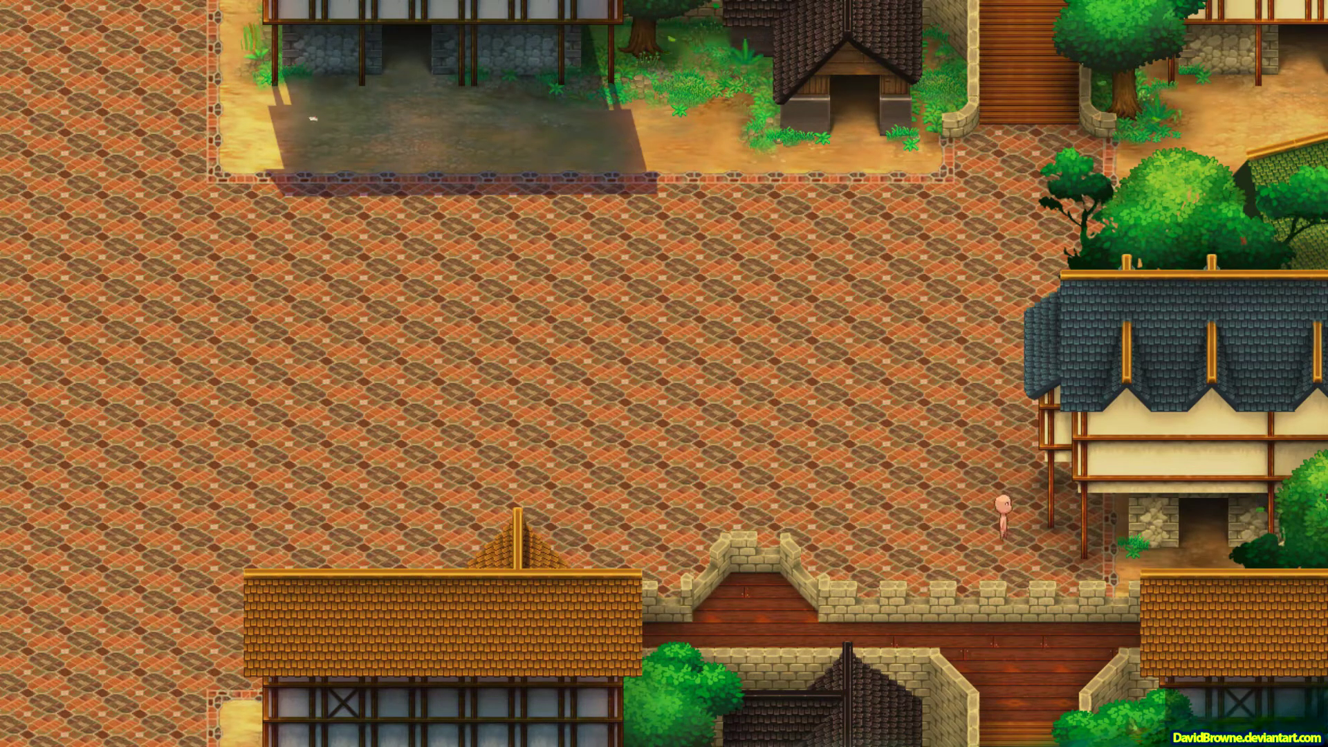
key(Down)
key(Right)
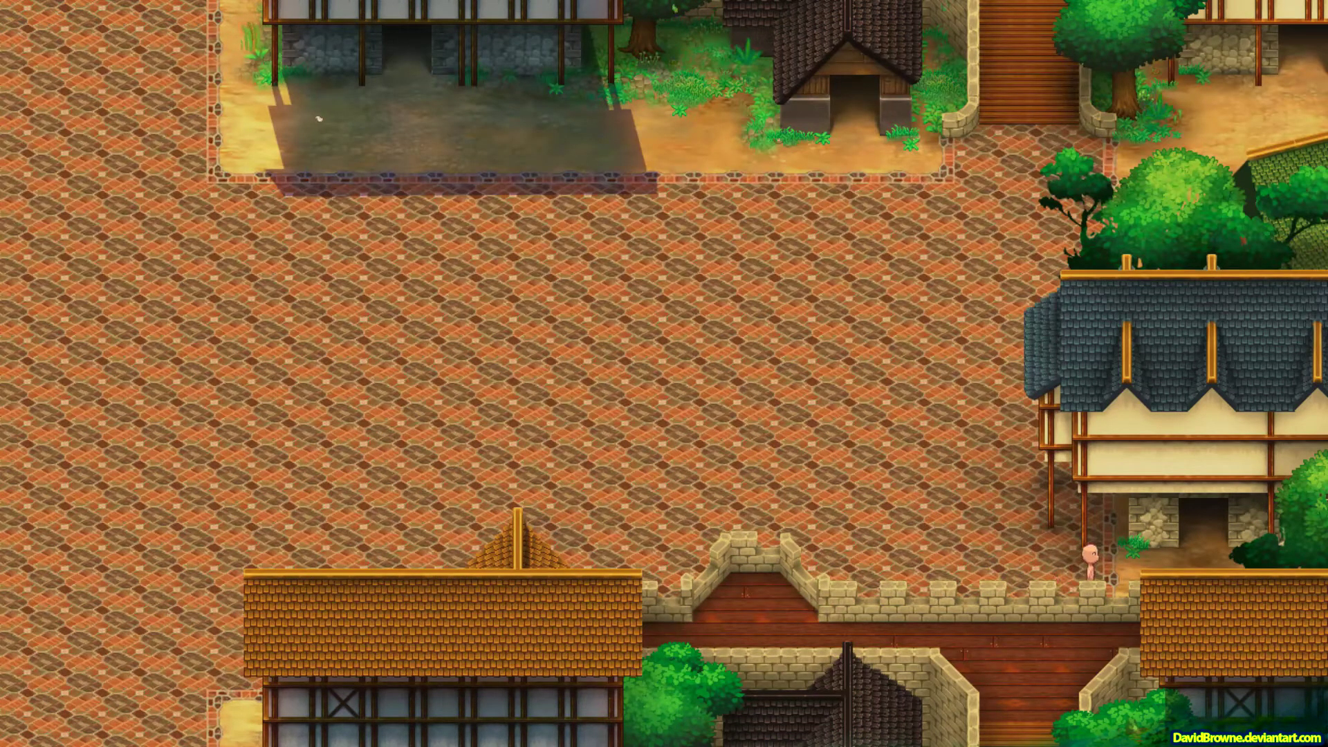
key(Left)
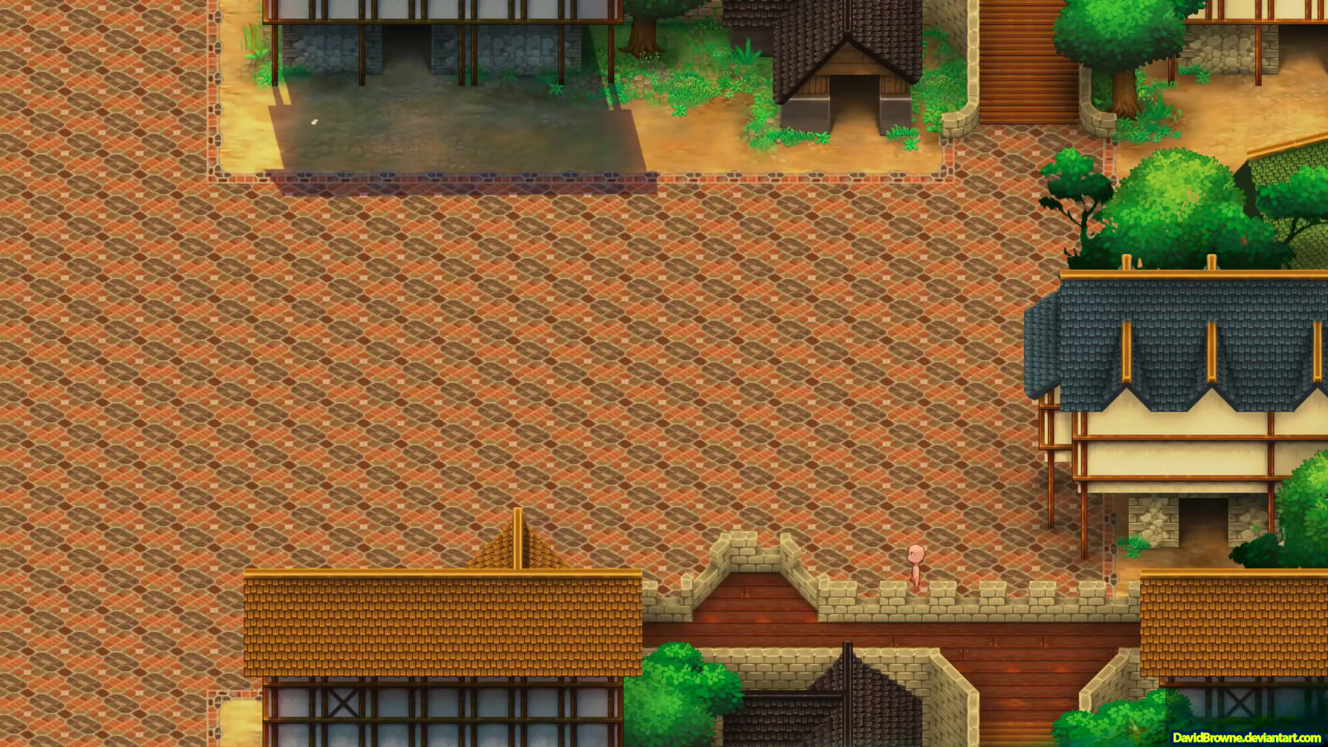
- Walk the character back northwest and up the central brick street to the small dark-roofed building
key(Up)
key(Left)
key(Up)
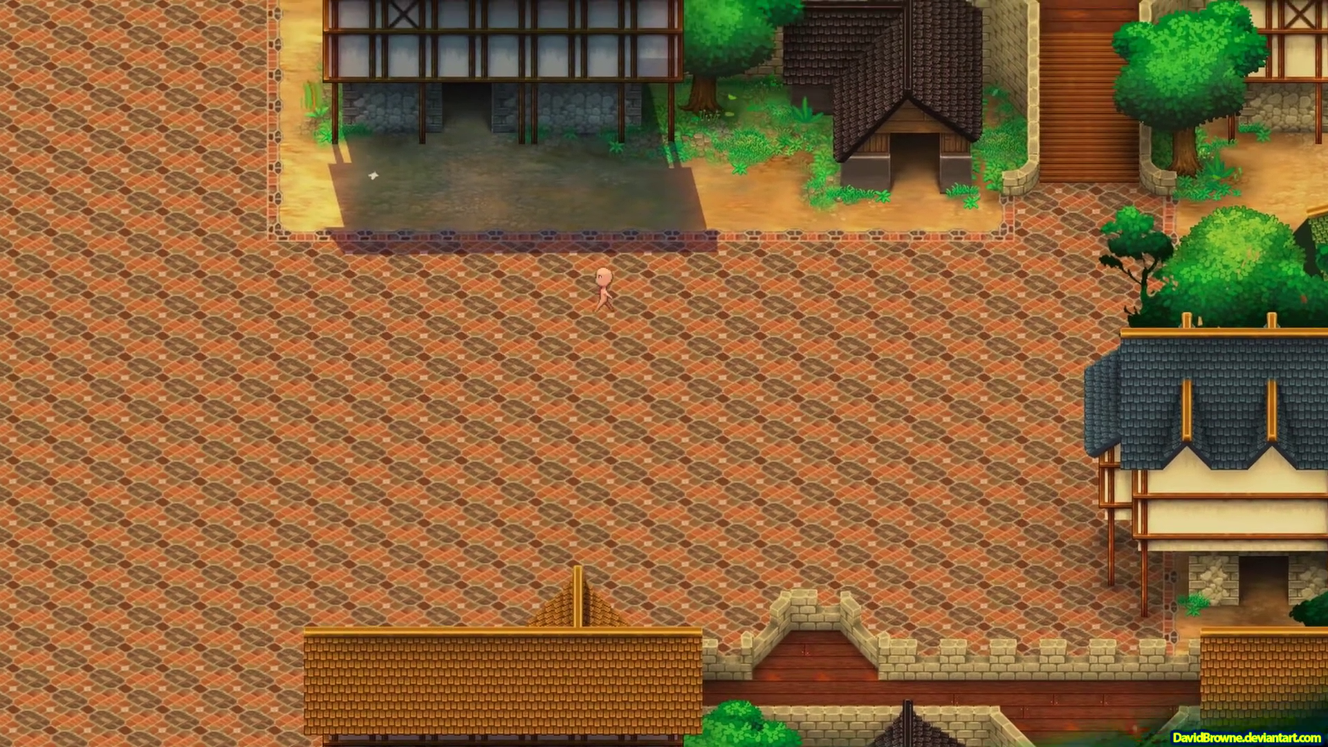
key(Left)
key(Up)
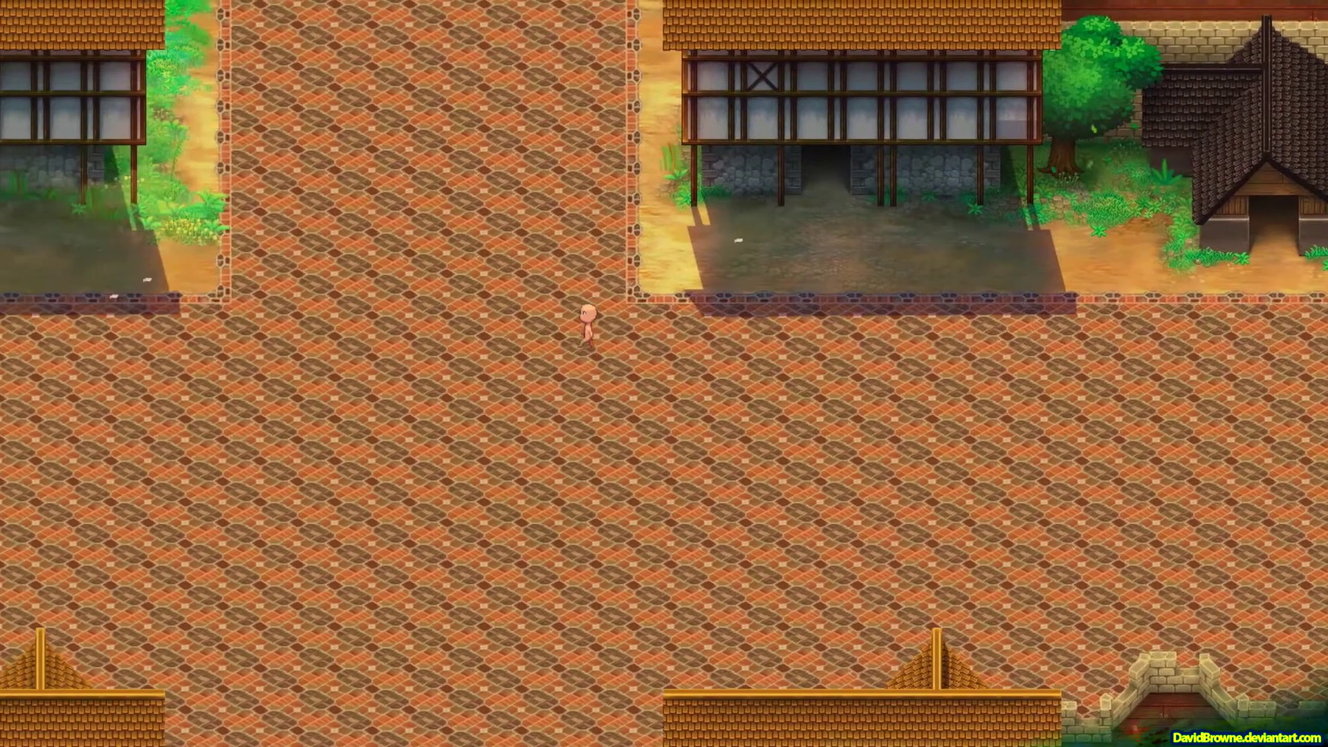
key(Up)
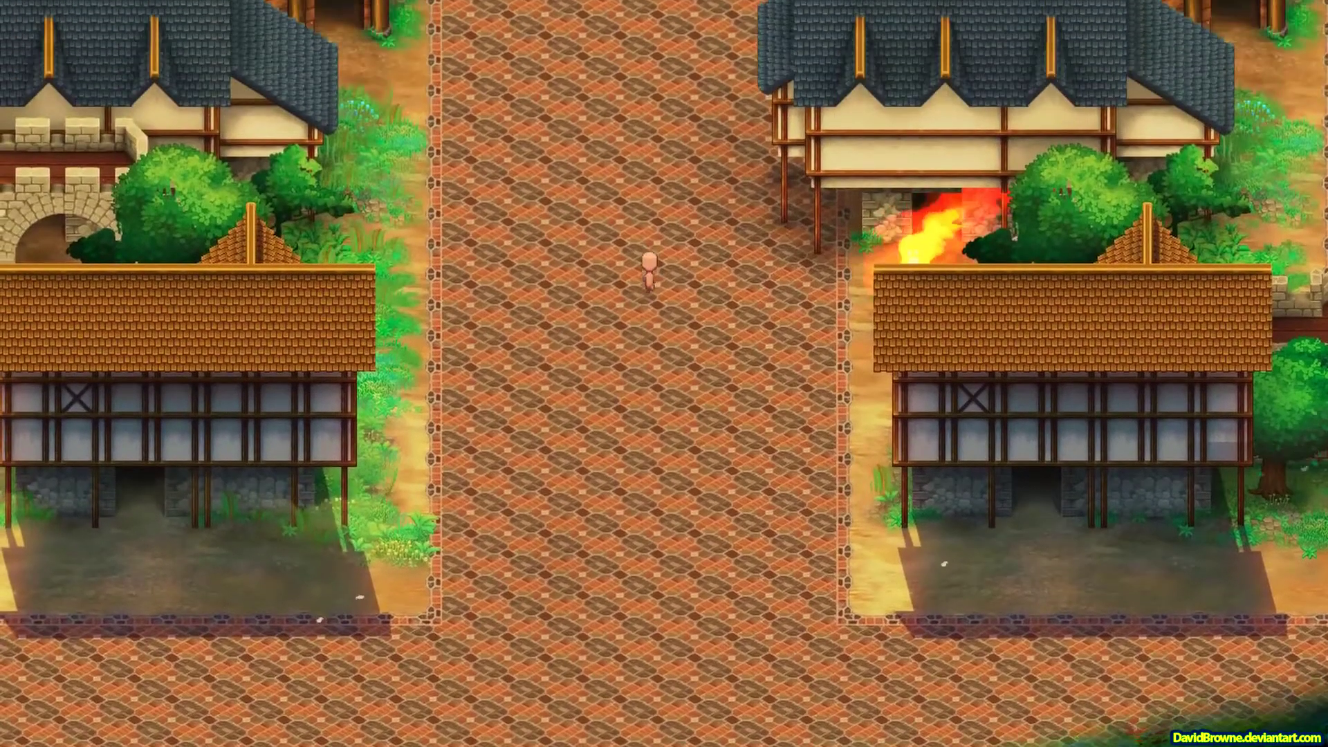
key(Up)
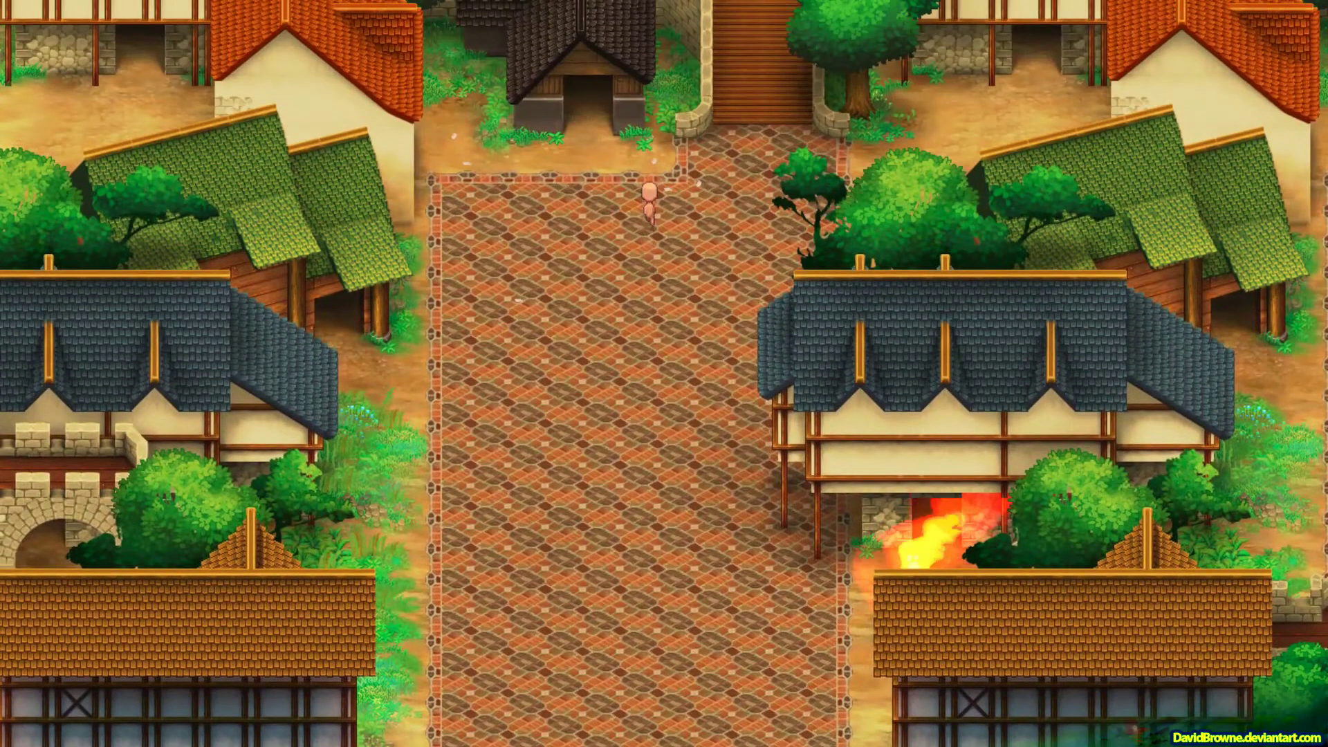
key(Left)
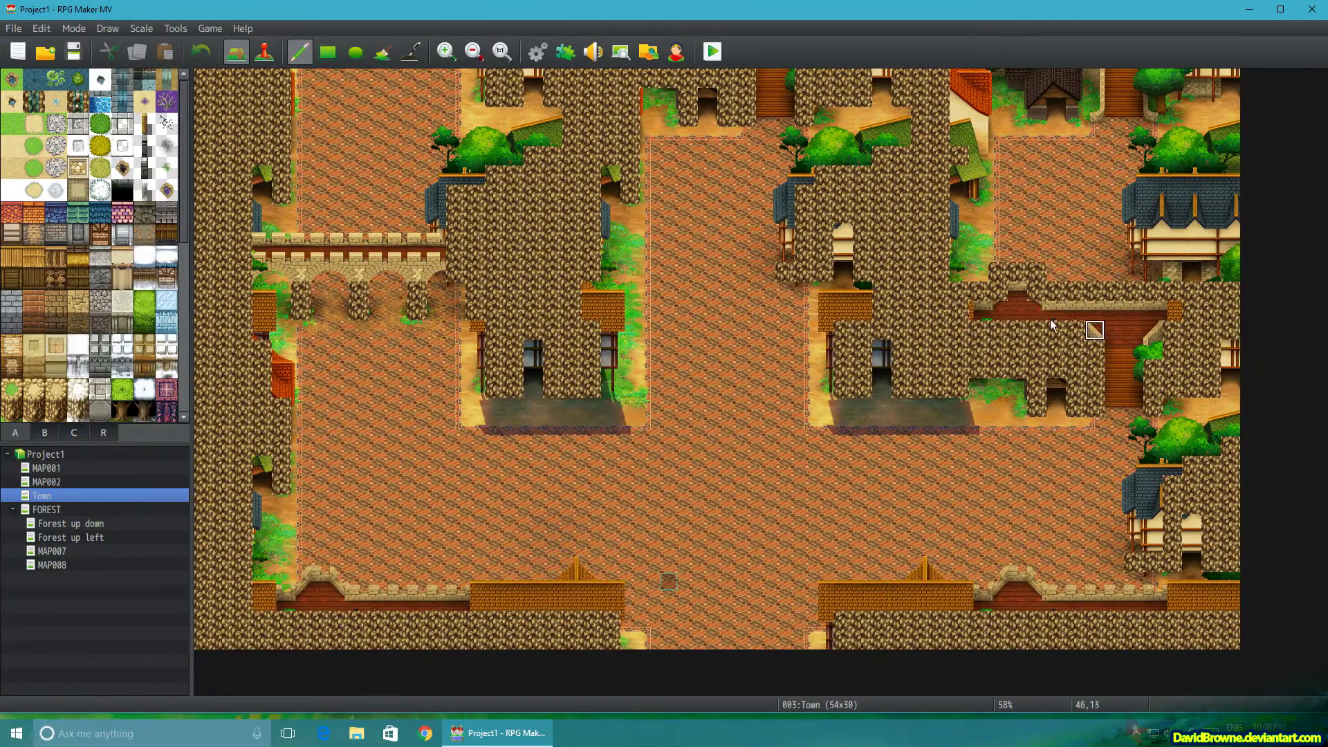
- Back in the map editor, zoom in on the Town map and examine its lower eastern part
click(447, 51)
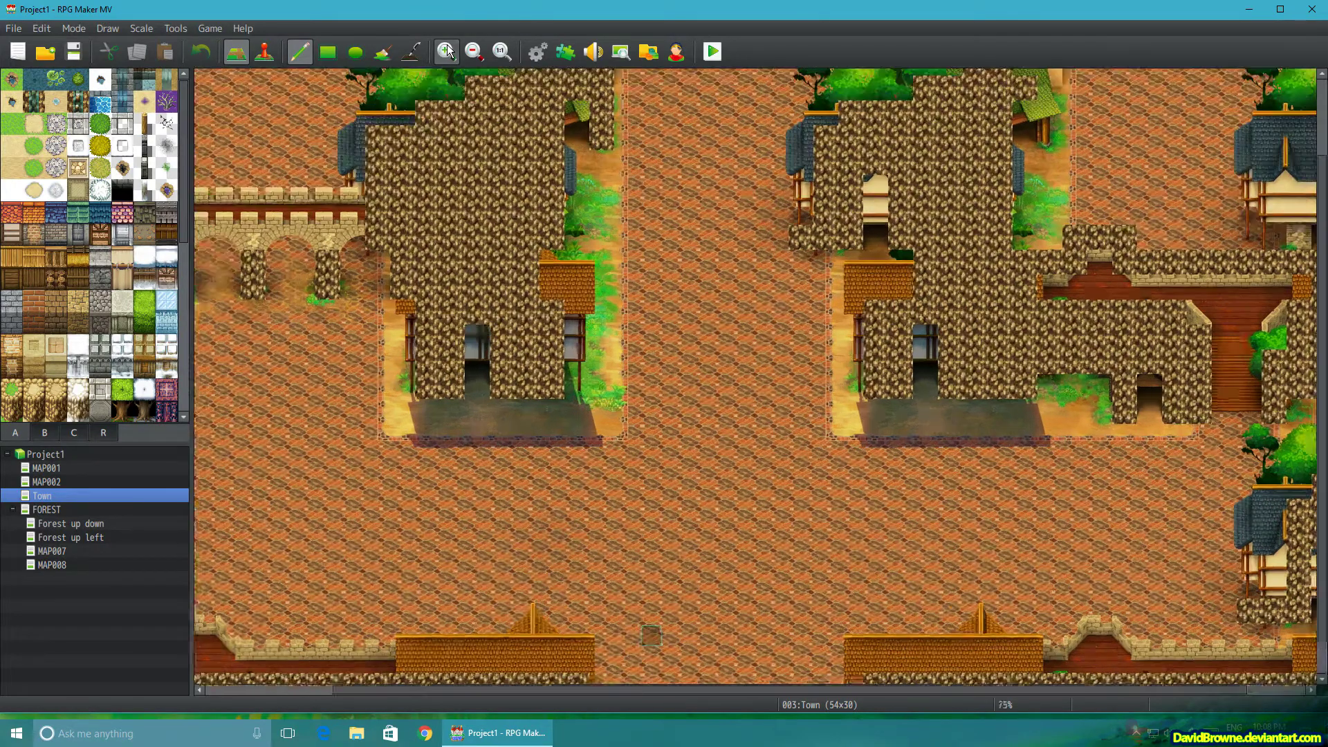
click(447, 51)
click(447, 51)
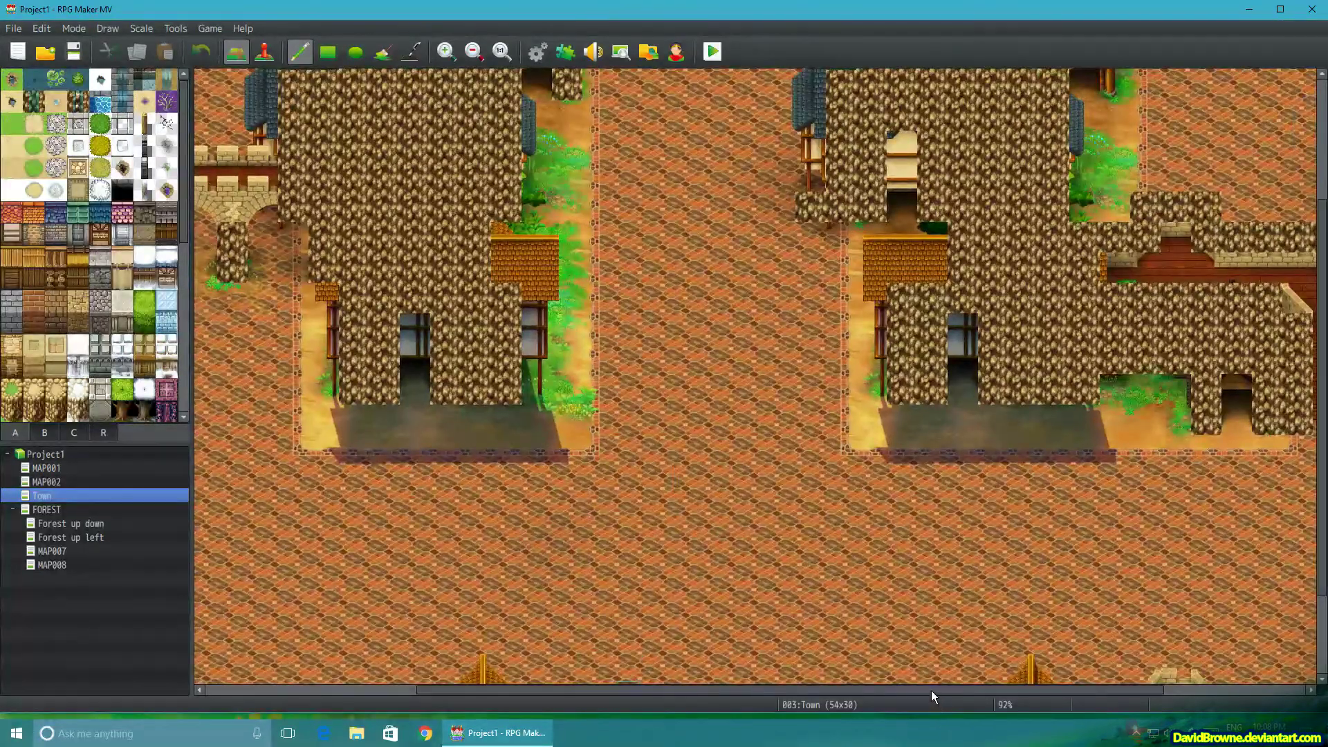
drag(931, 690, 1145, 687)
scroll(754, 374, down, 3)
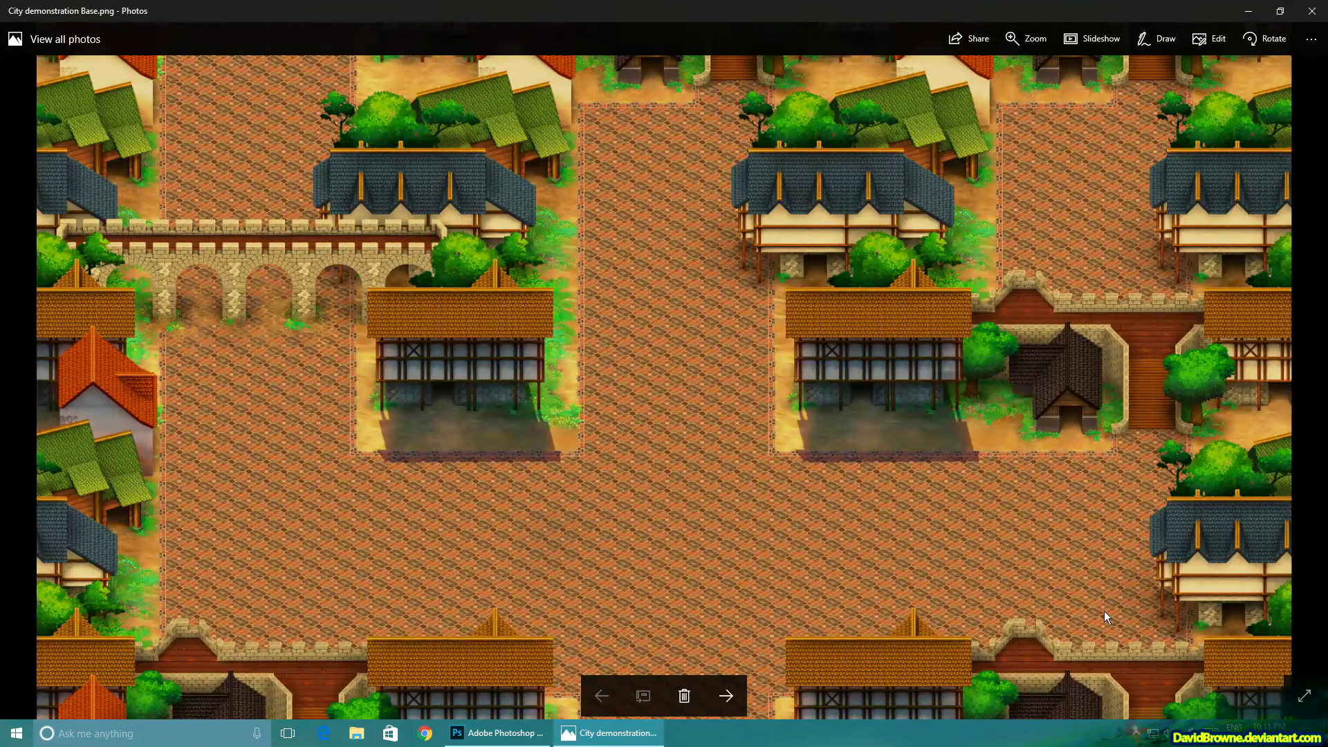
- View City demonstration Base.png full screen in Photos and advance to the next image
click(1305, 696)
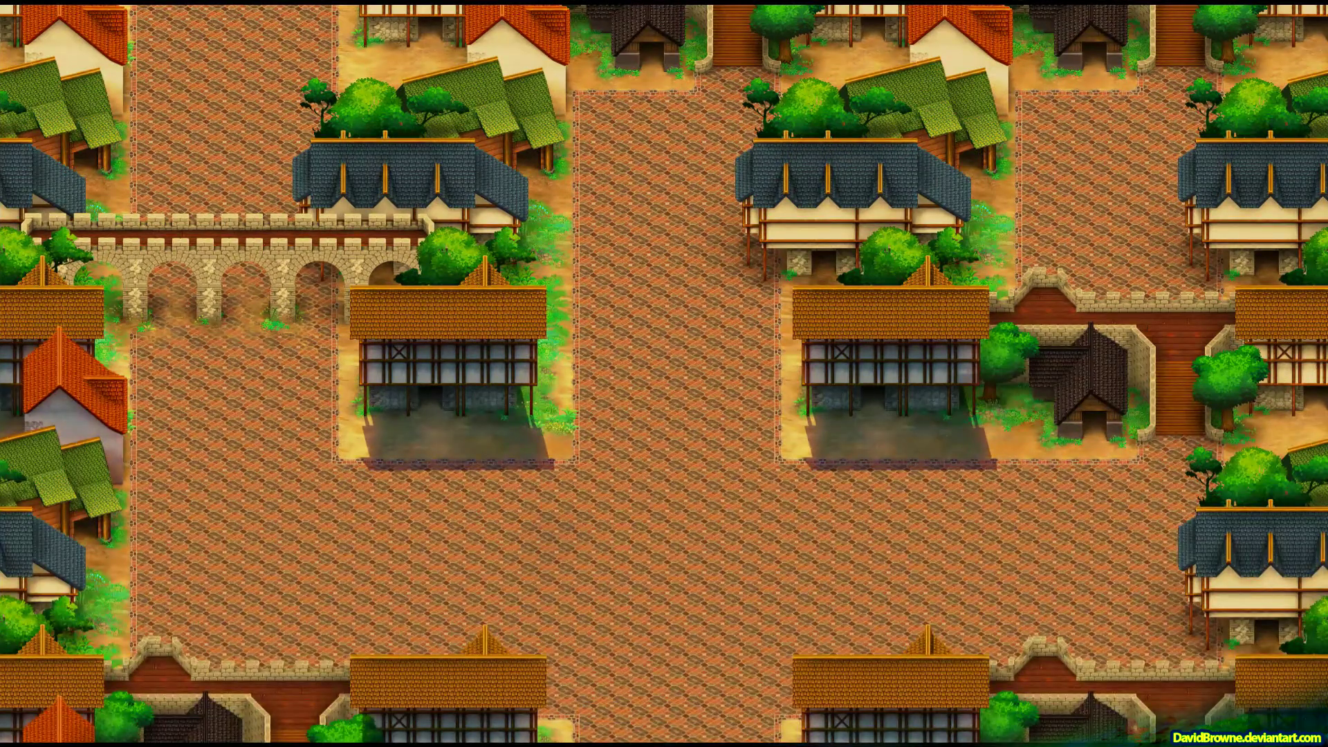
key(Right)
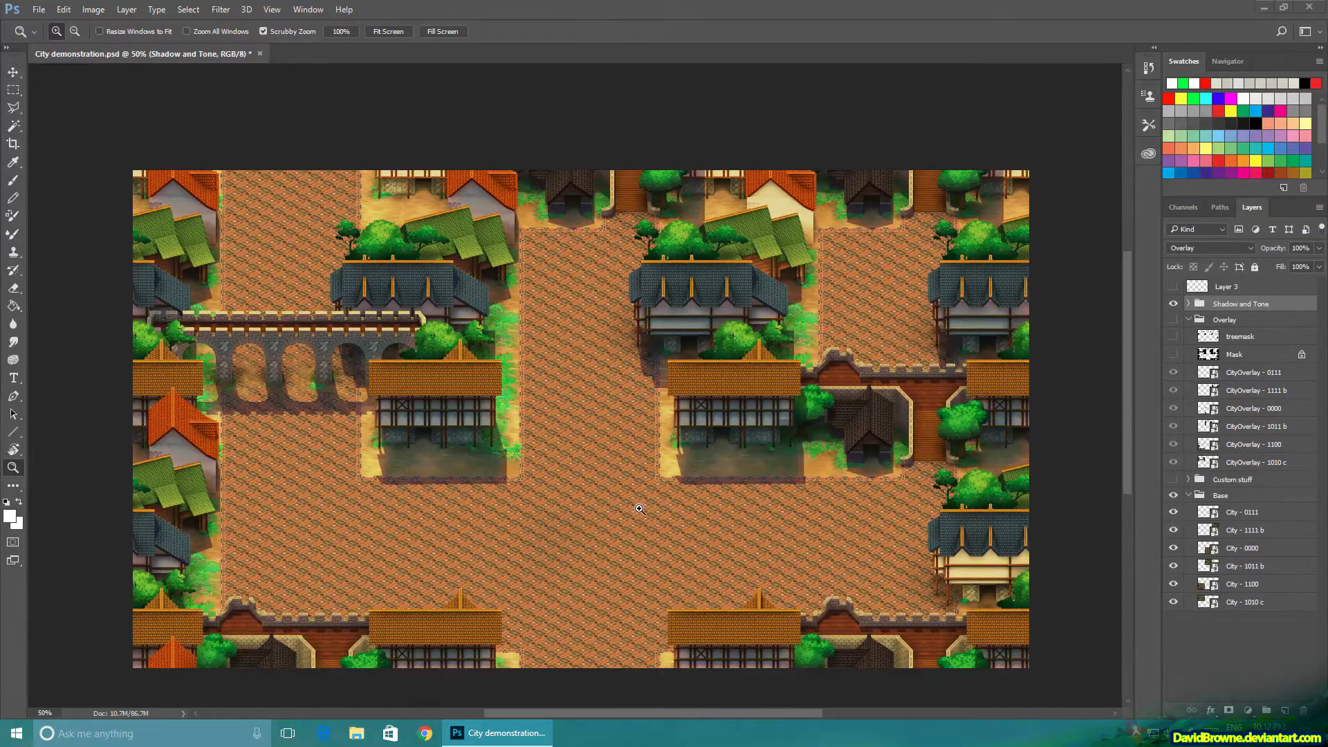
- In Photoshop's City demonstration.psd, hide the Shadow and Tone group and collapse the Overlay group
click(624, 510)
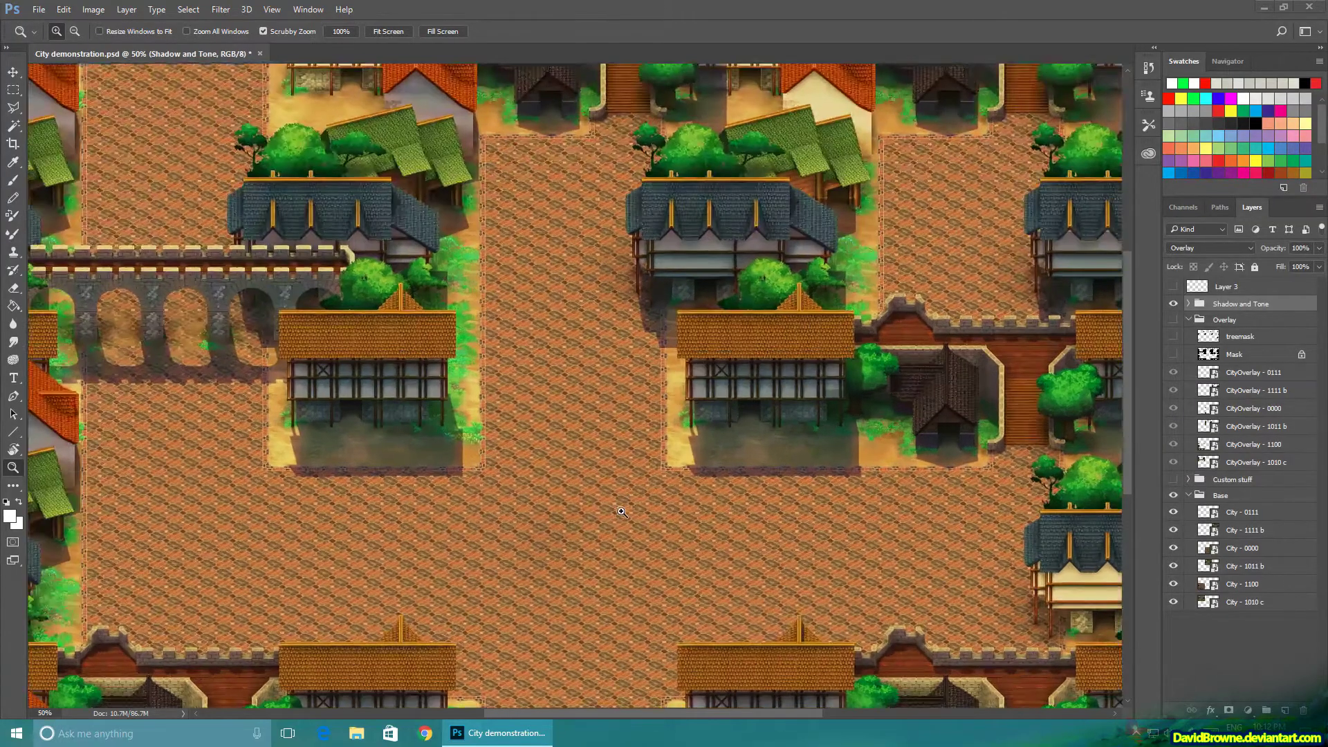
click(623, 511)
drag(678, 415, 594, 476)
click(1174, 304)
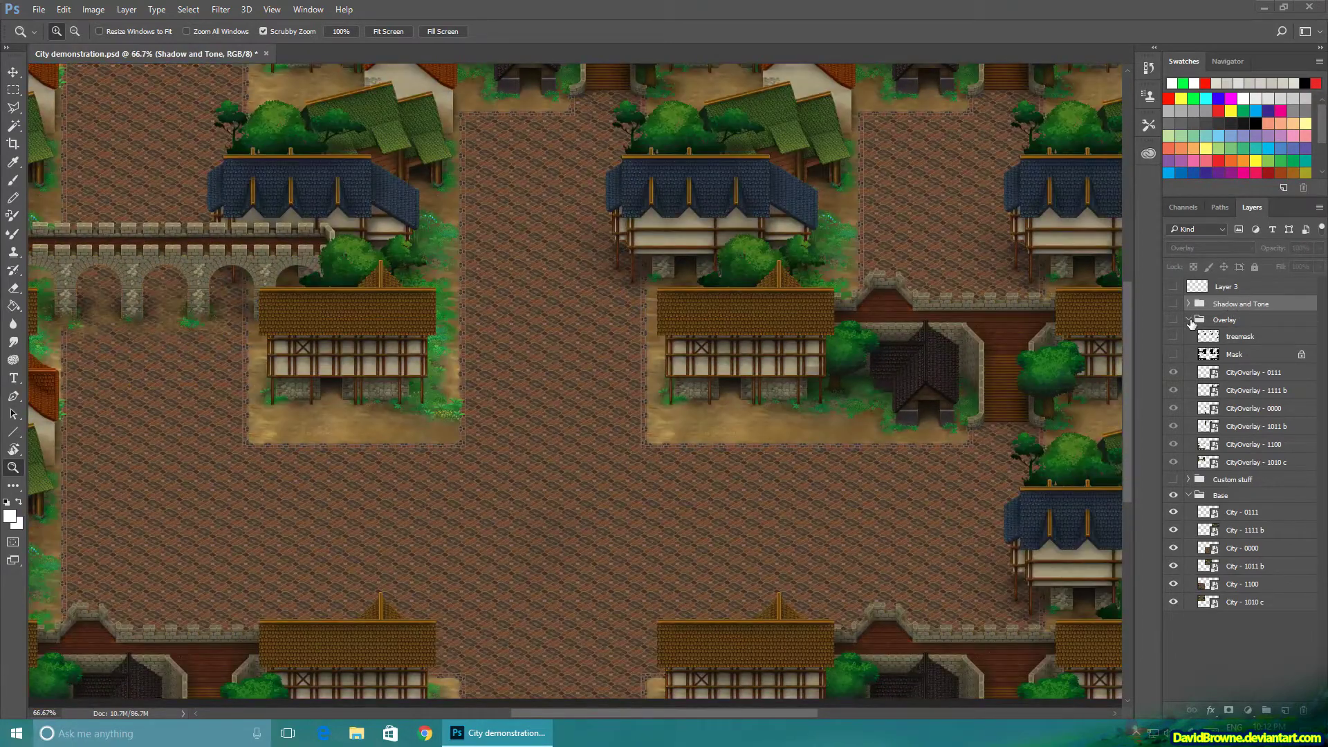
click(1191, 319)
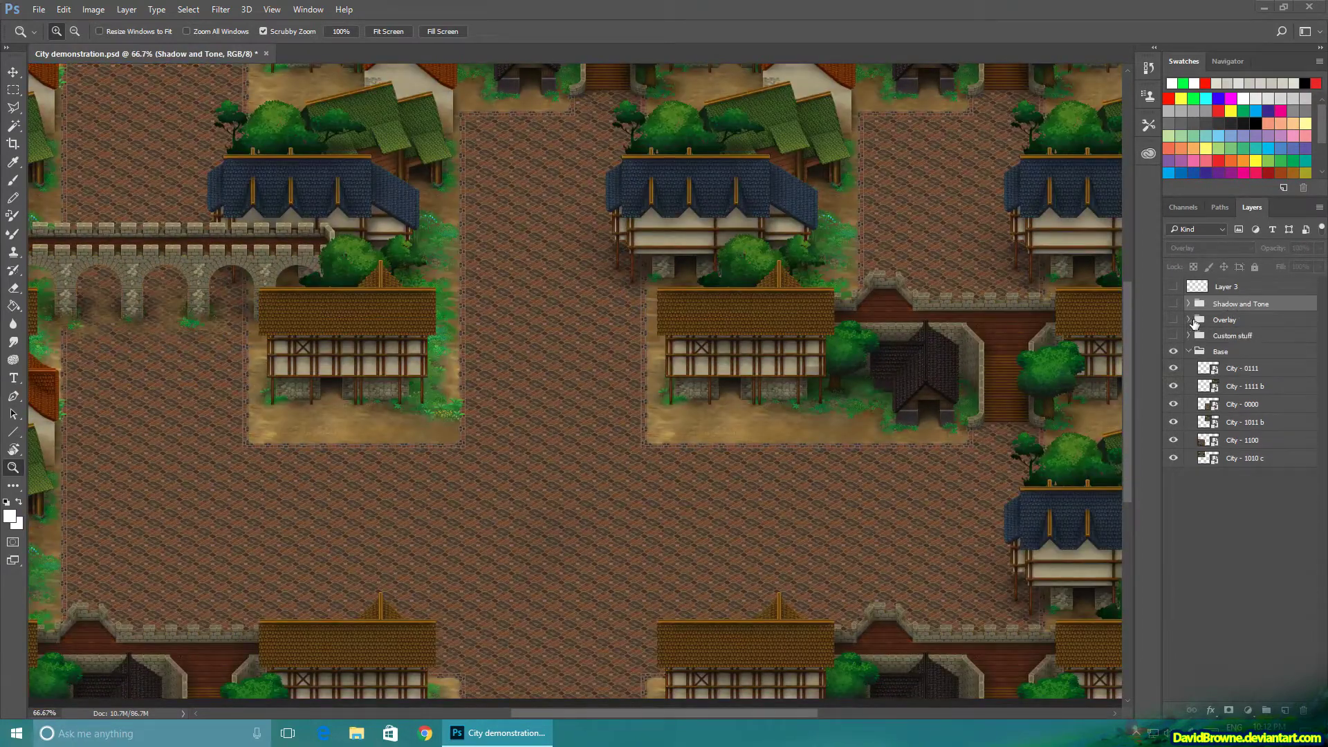
- Hide the six city layers in the Base group one by one and show them all again to inspect the tiles
click(1173, 368)
click(1173, 386)
click(1173, 405)
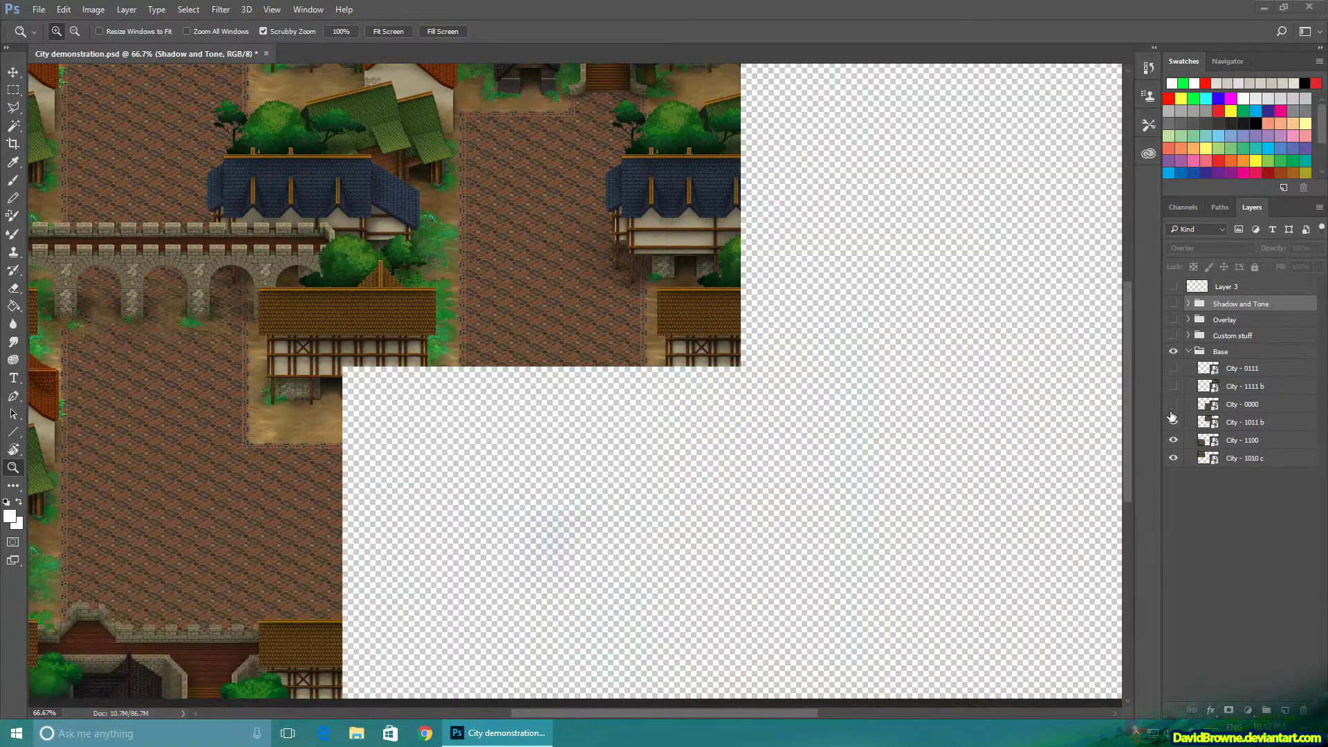
click(1173, 422)
click(1173, 440)
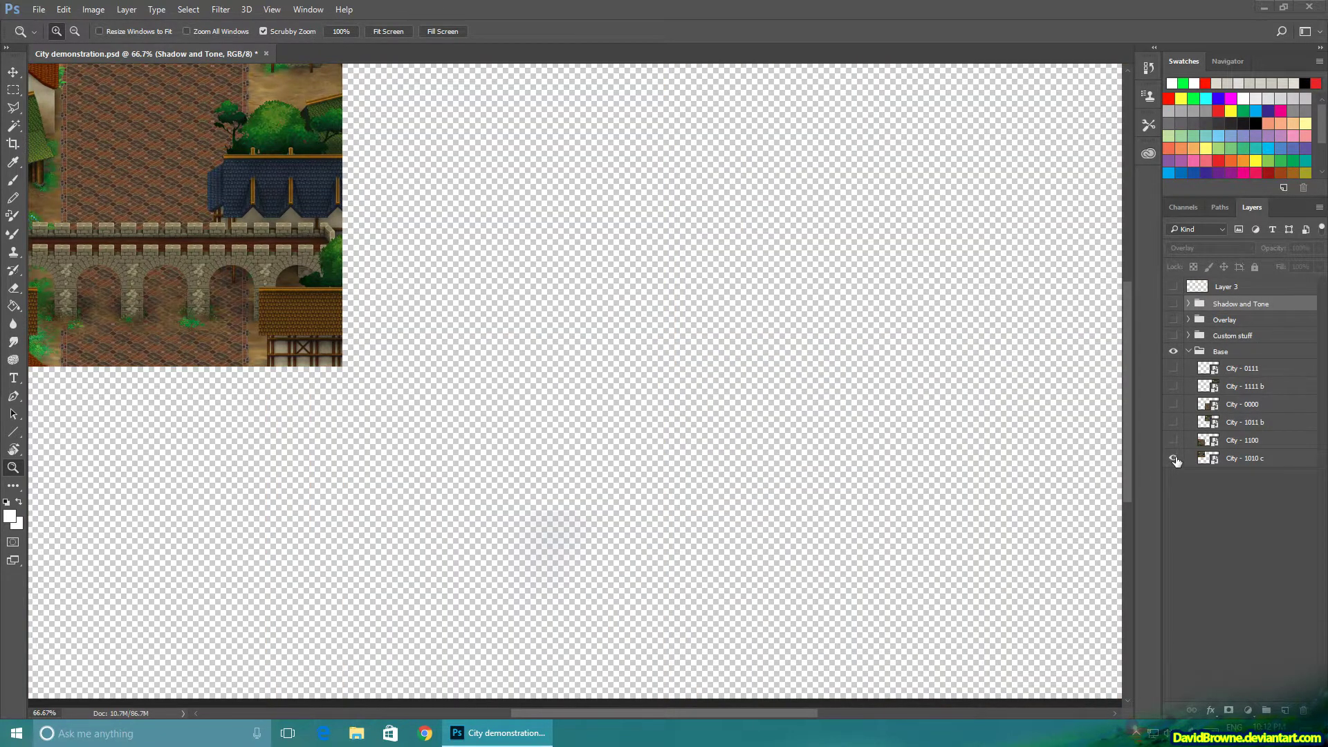
click(1173, 458)
click(1173, 458)
click(1173, 440)
click(1173, 422)
drag(1173, 423, 1186, 358)
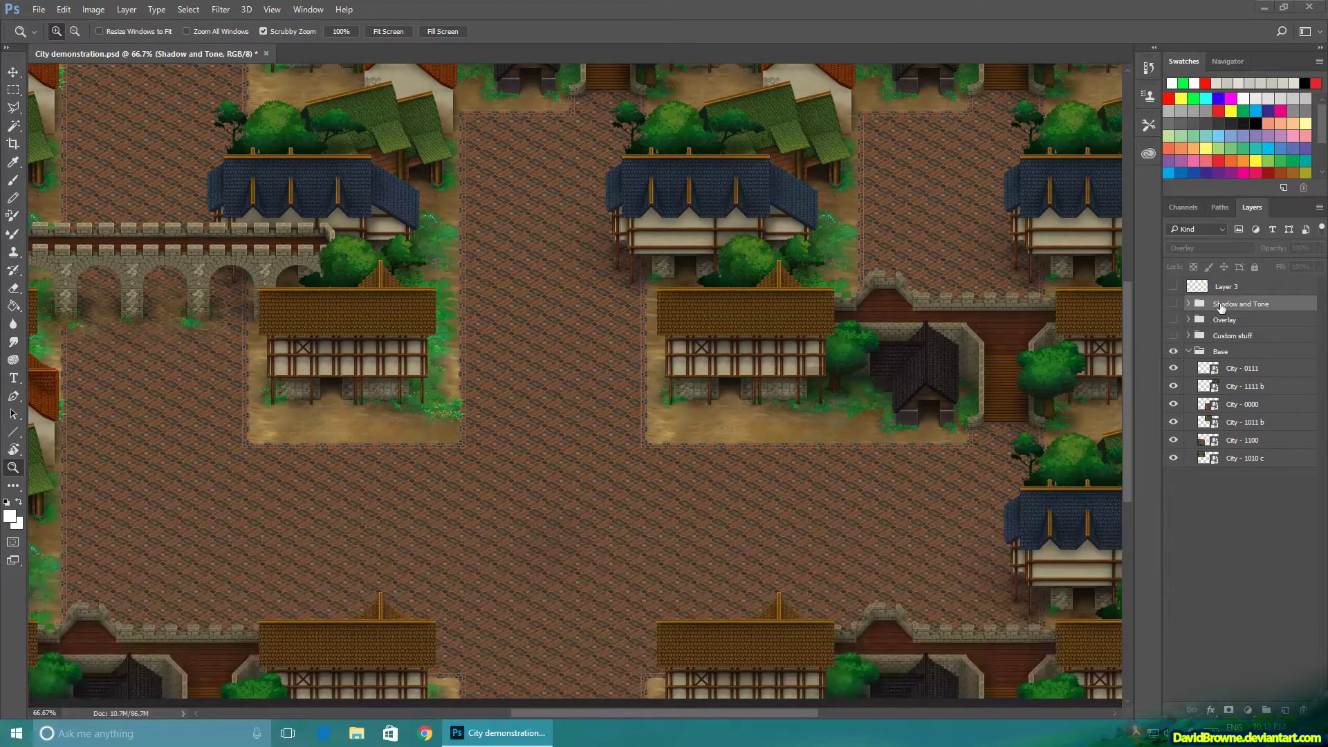
- Show and expand the Shadow and Tone group, and toggle its shadow subgroup off and on to compare the shading
click(1174, 305)
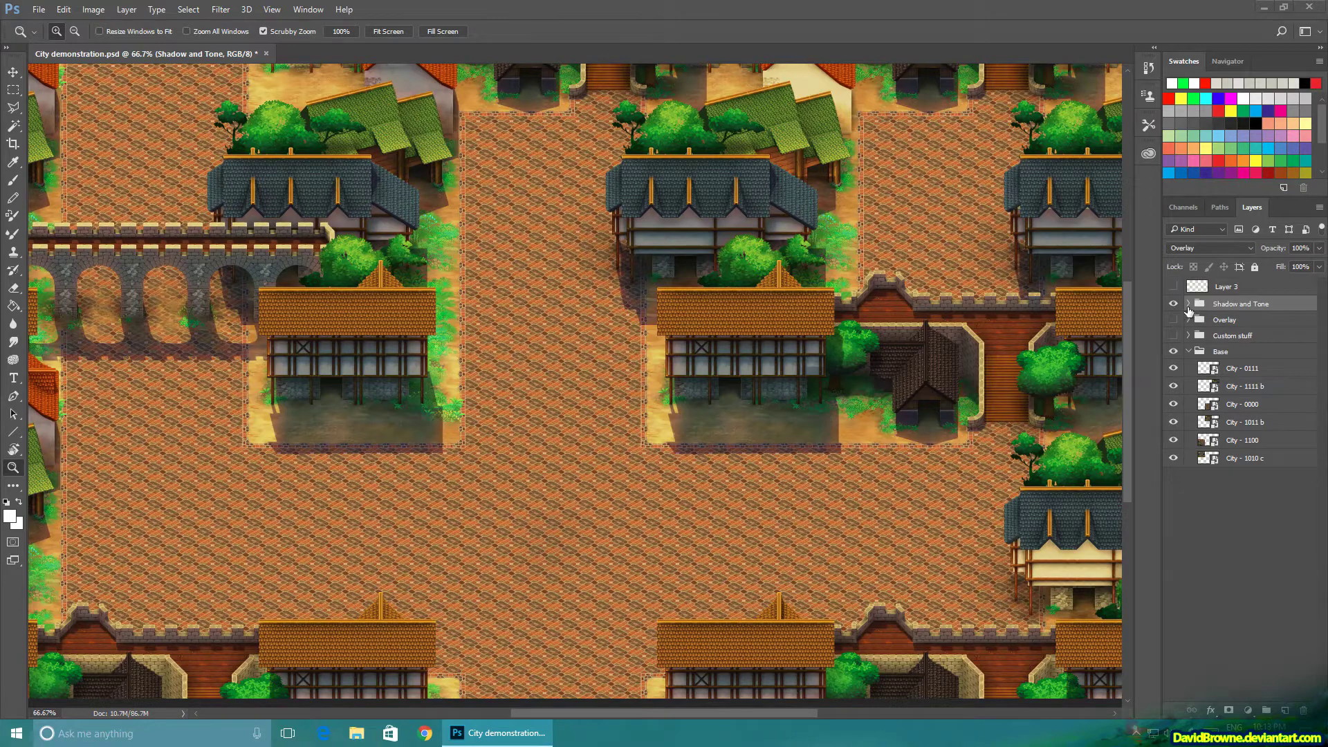
click(1188, 305)
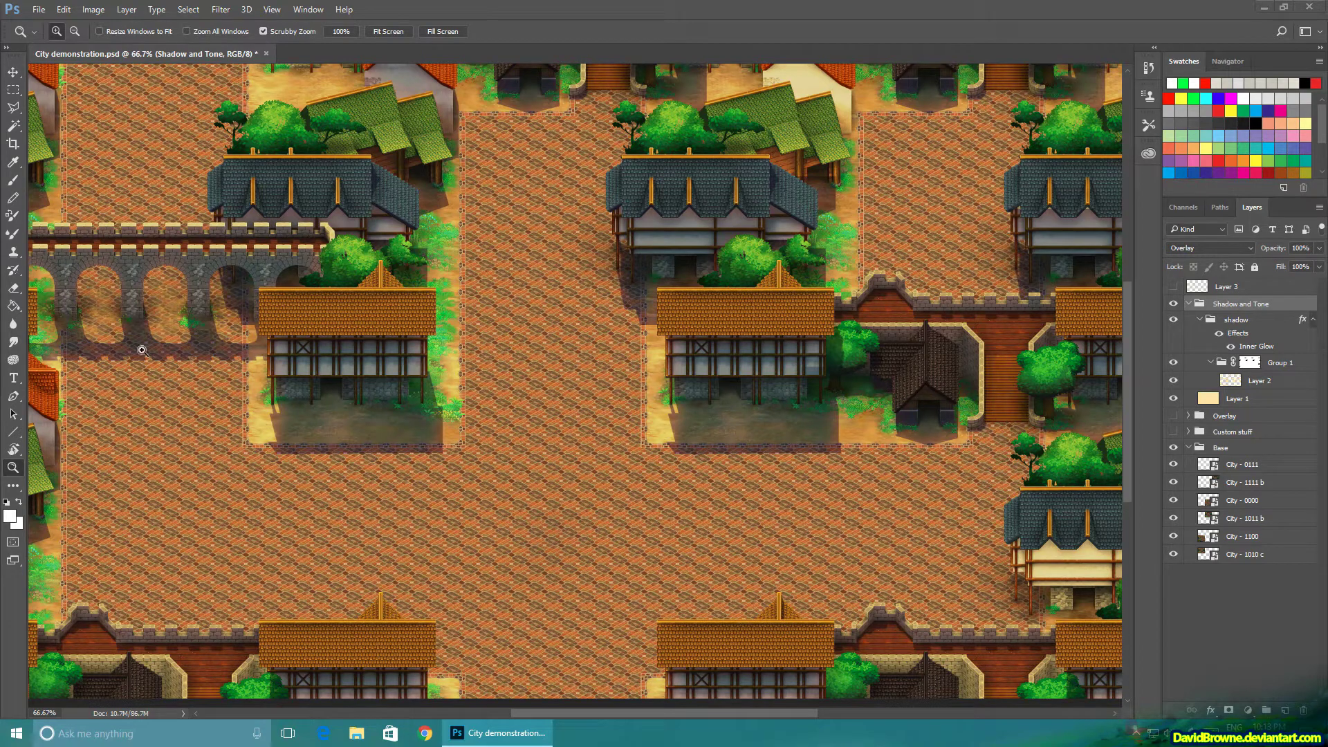
click(1173, 320)
click(1173, 320)
click(1173, 320)
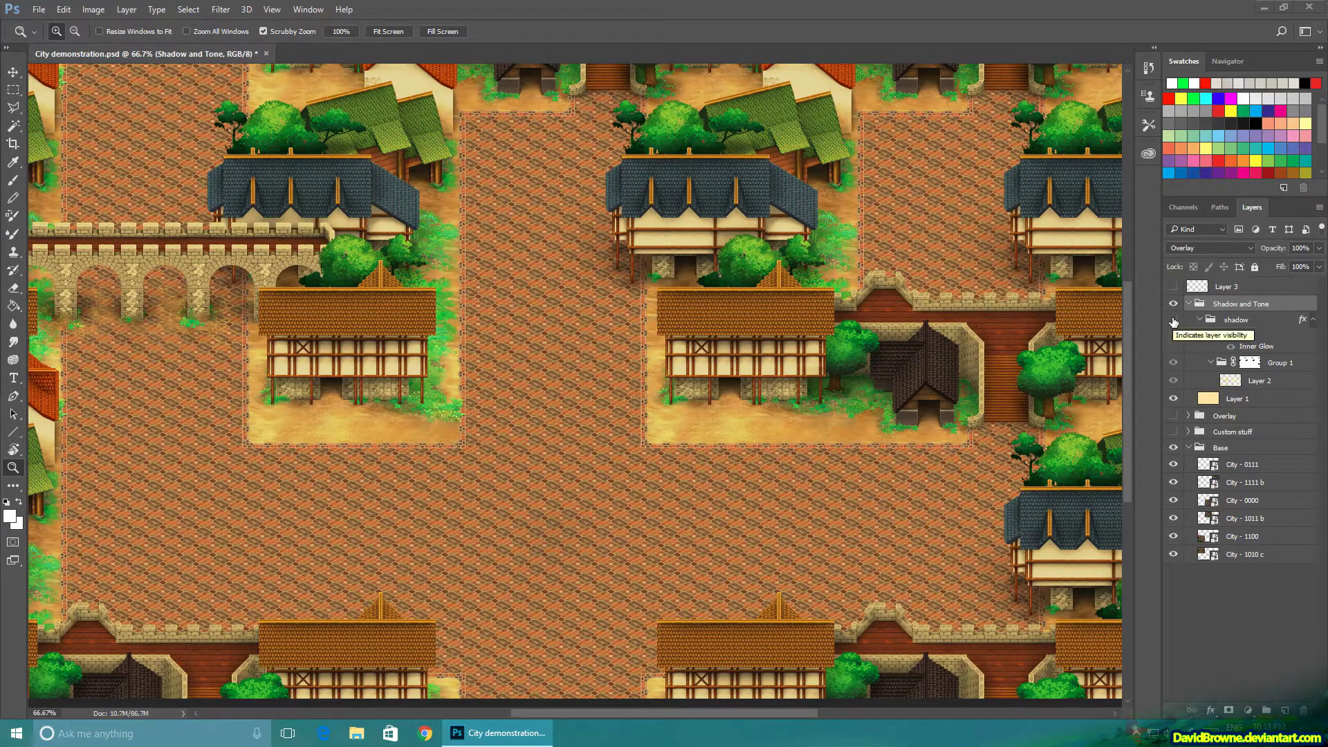
click(1173, 320)
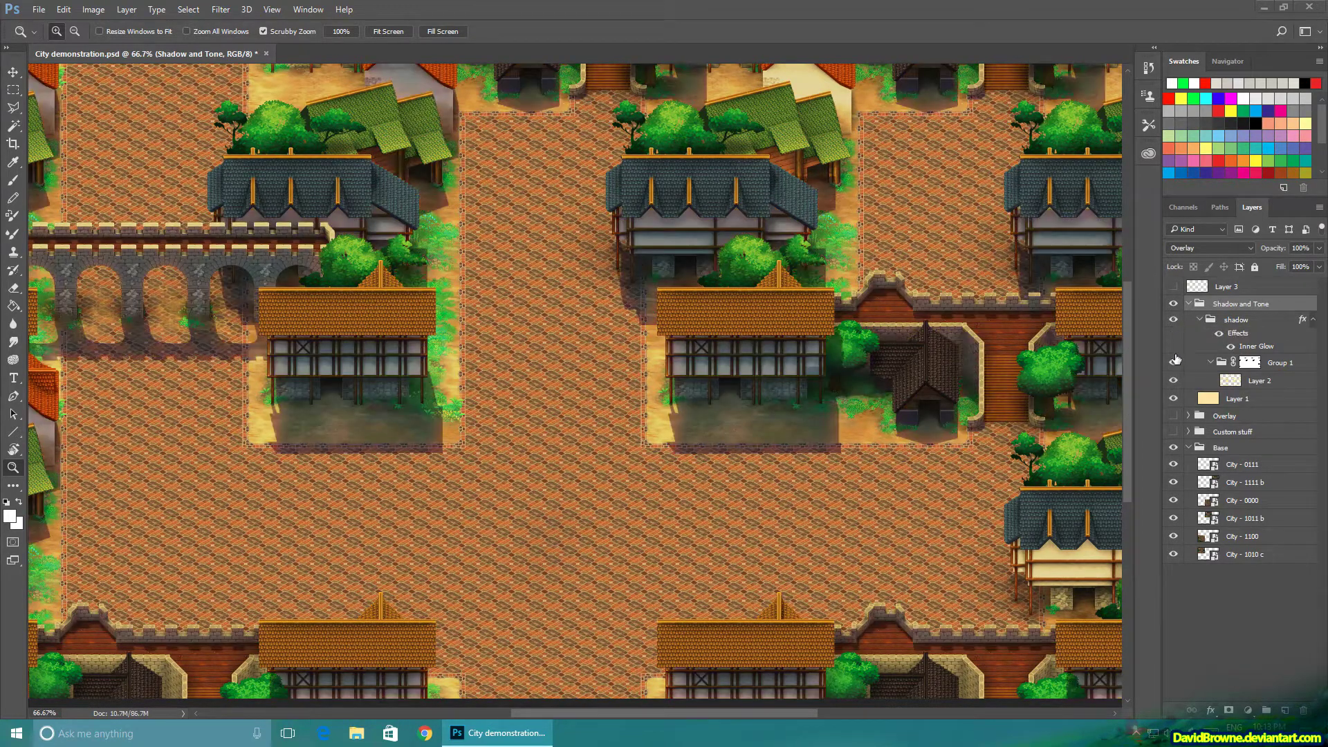
- Toggle Group 1, Layer 2 and the Base group off and on to inspect how the shadows are built
click(1175, 364)
click(1173, 362)
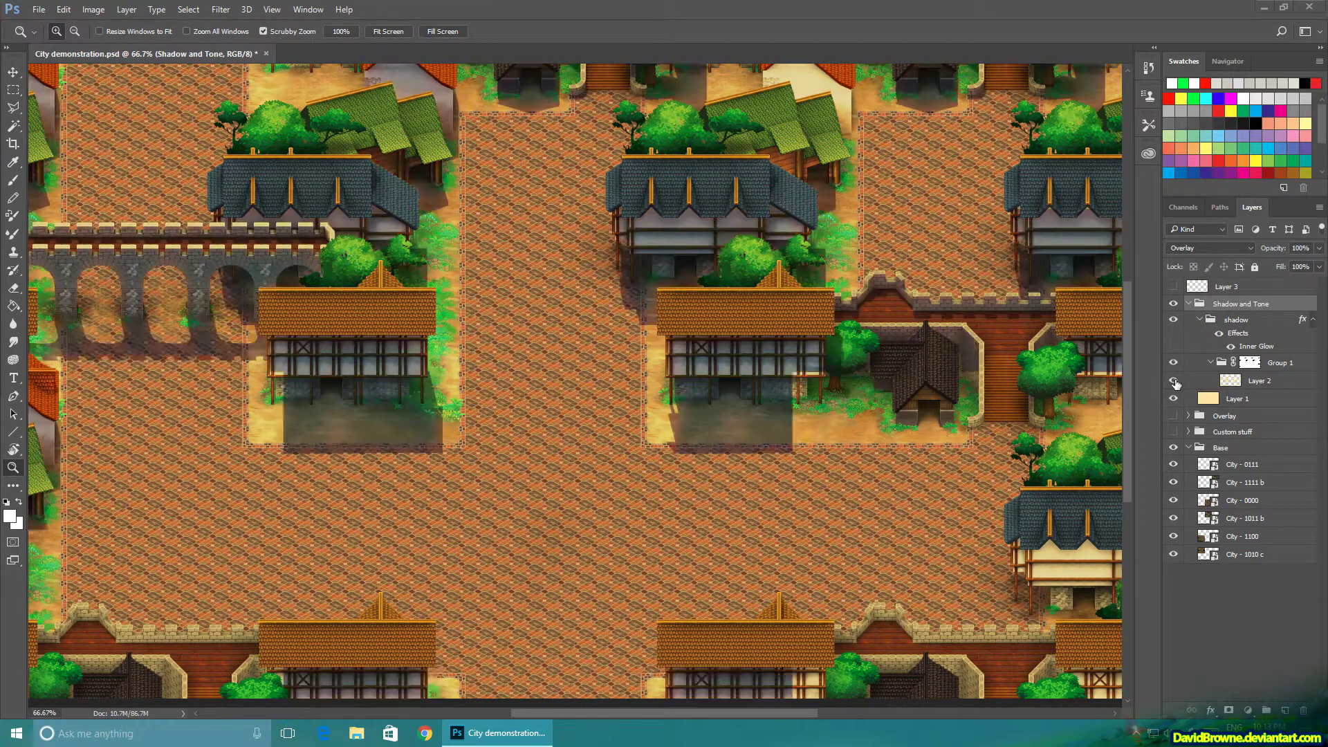
click(1175, 381)
click(1175, 381)
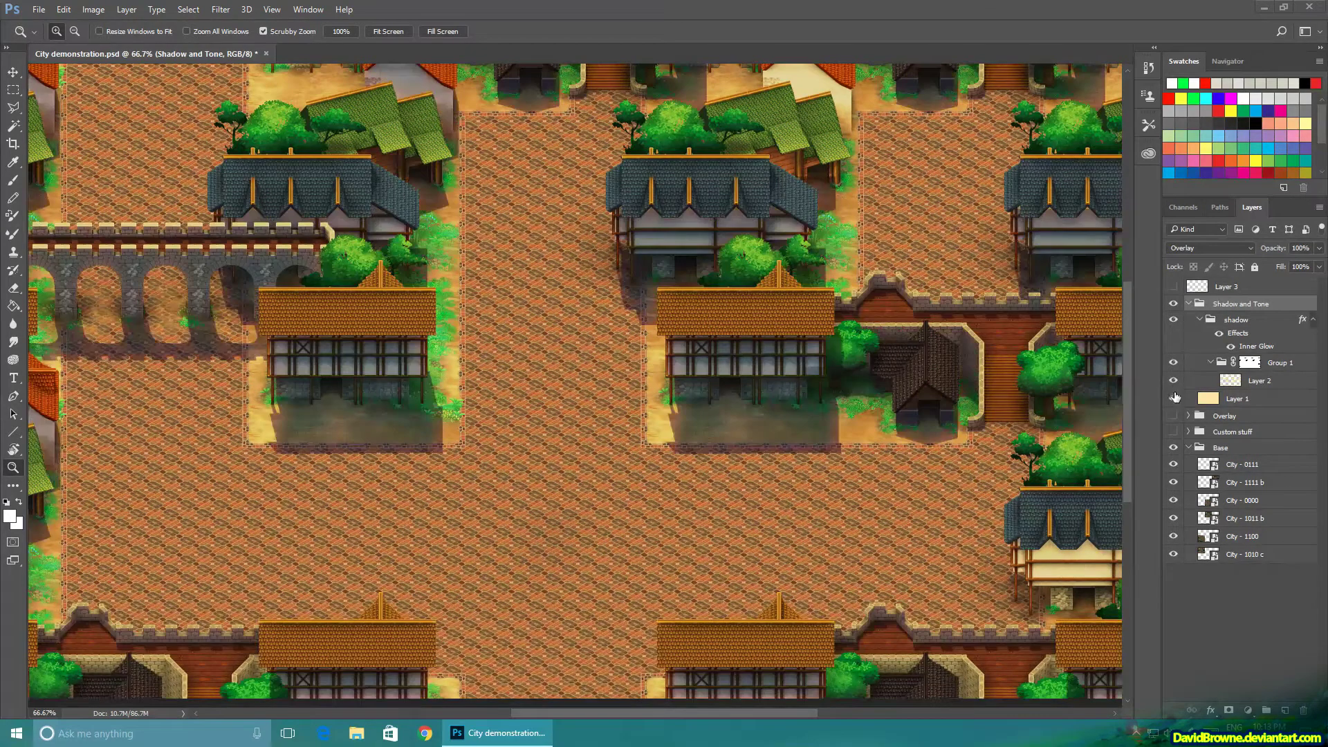
click(1173, 448)
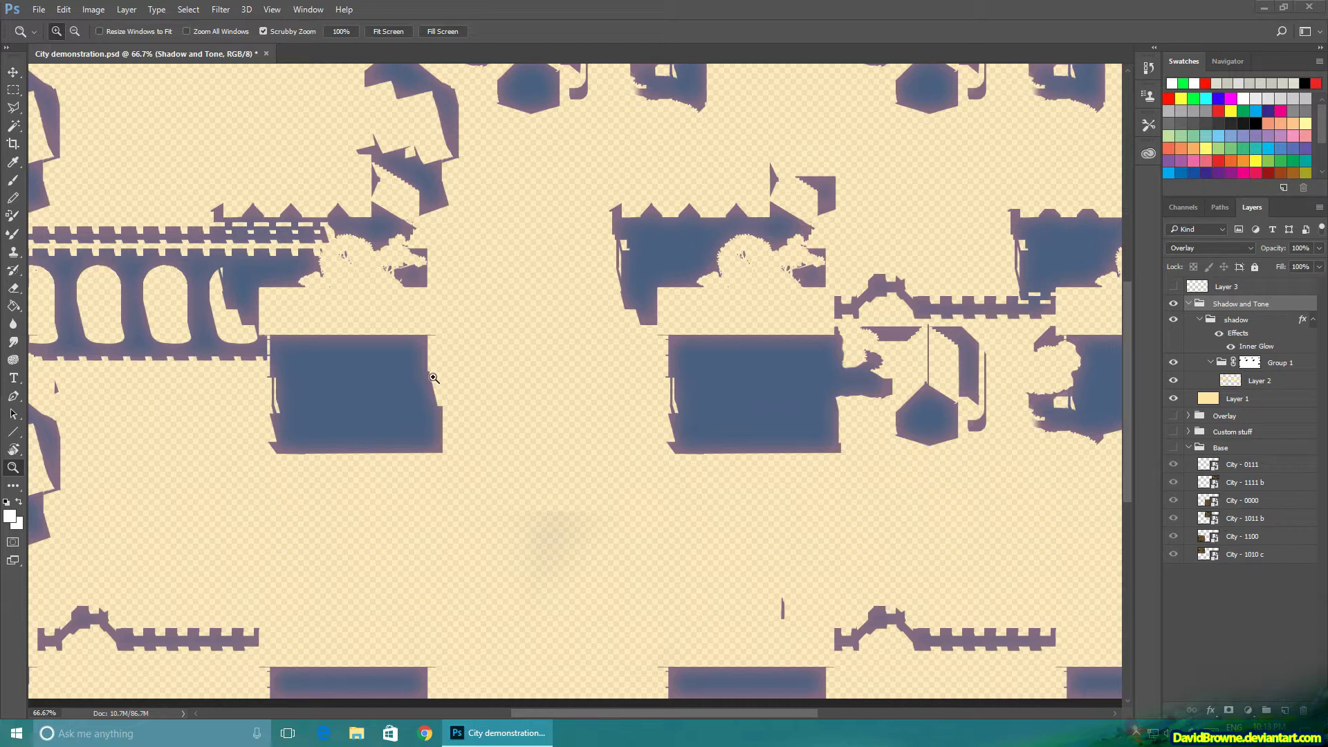
click(1173, 447)
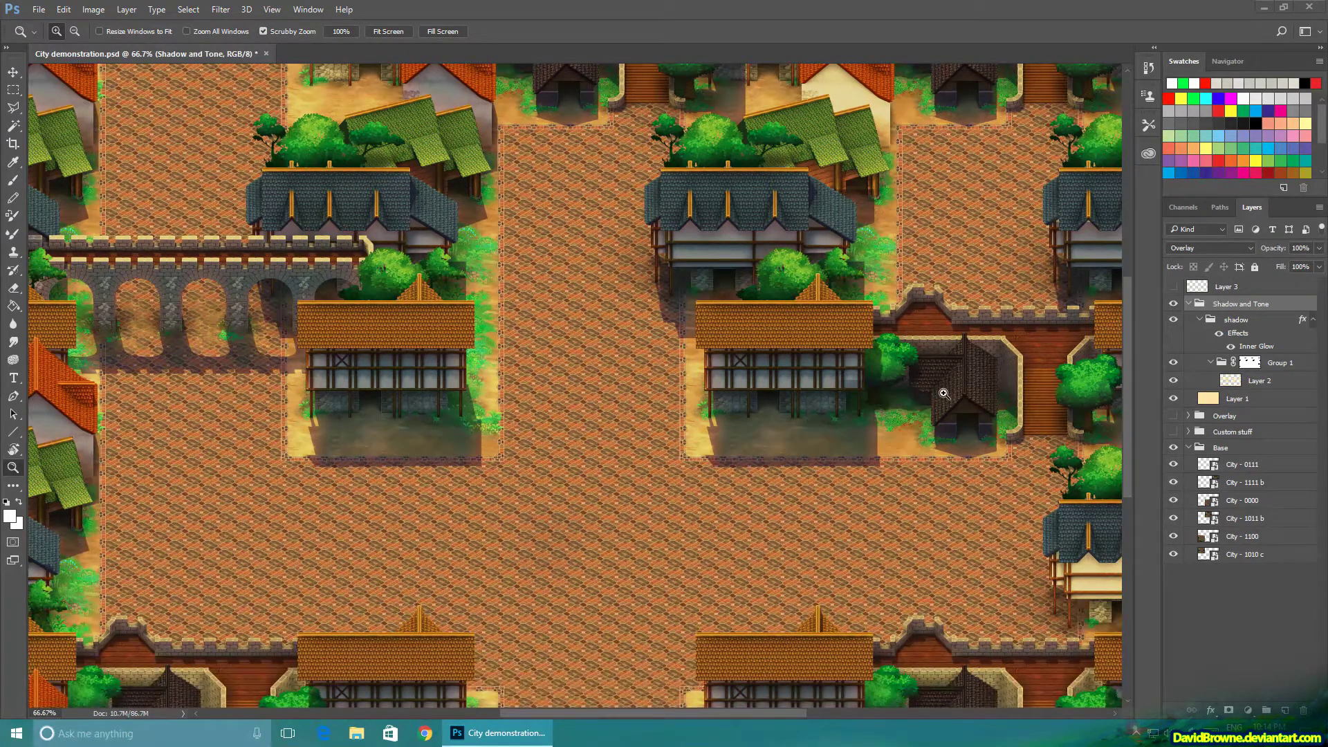
- Select the Custom stuff group and survey the city map's streets and houses for spots where custom details could go
scroll(650, 446, down, 1)
scroll(650, 446, right, 1)
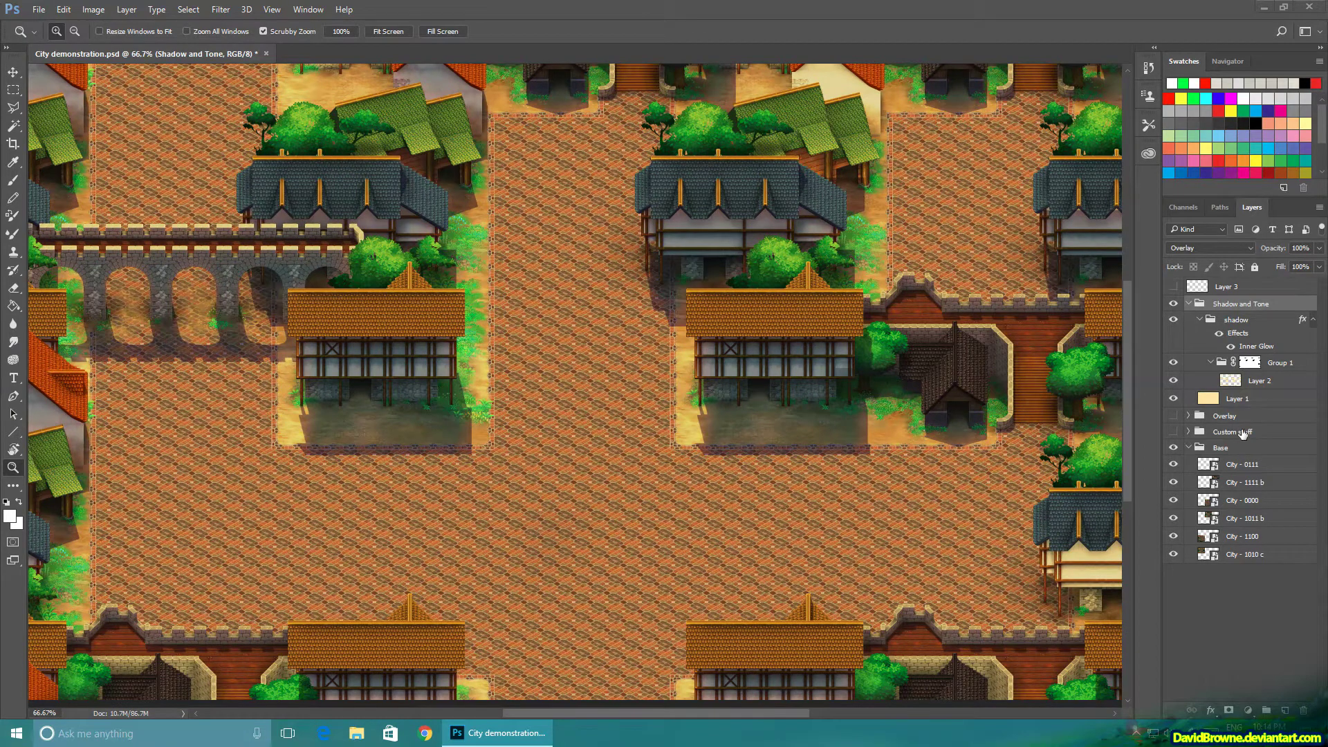
click(1242, 433)
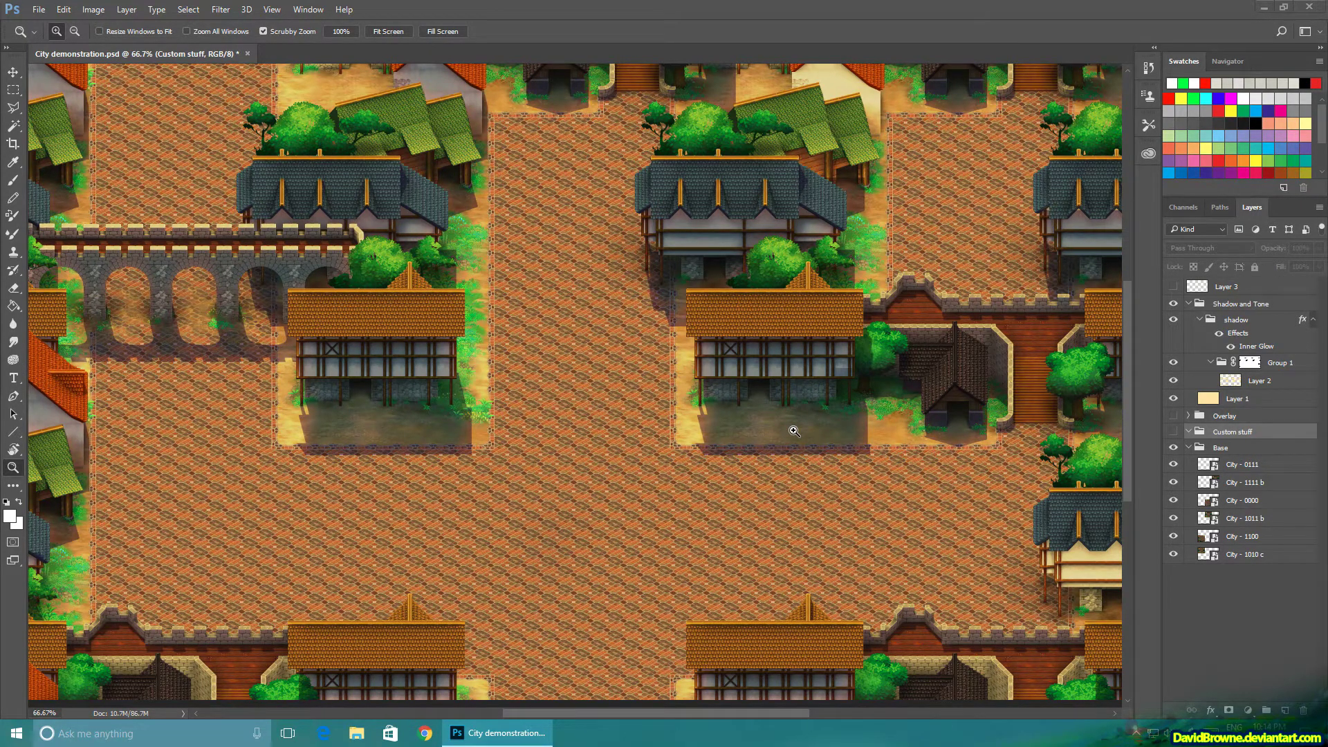
drag(563, 297, 750, 456)
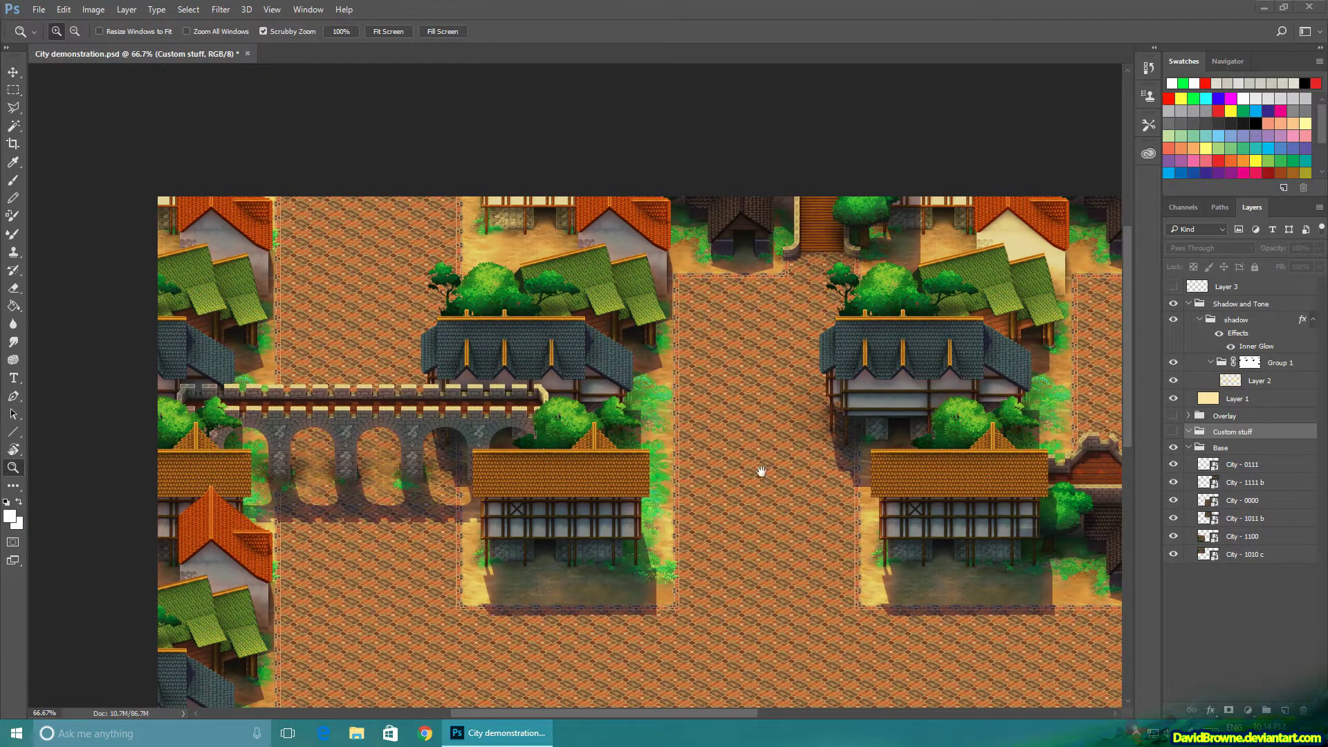
drag(765, 485, 761, 355)
drag(767, 626, 729, 438)
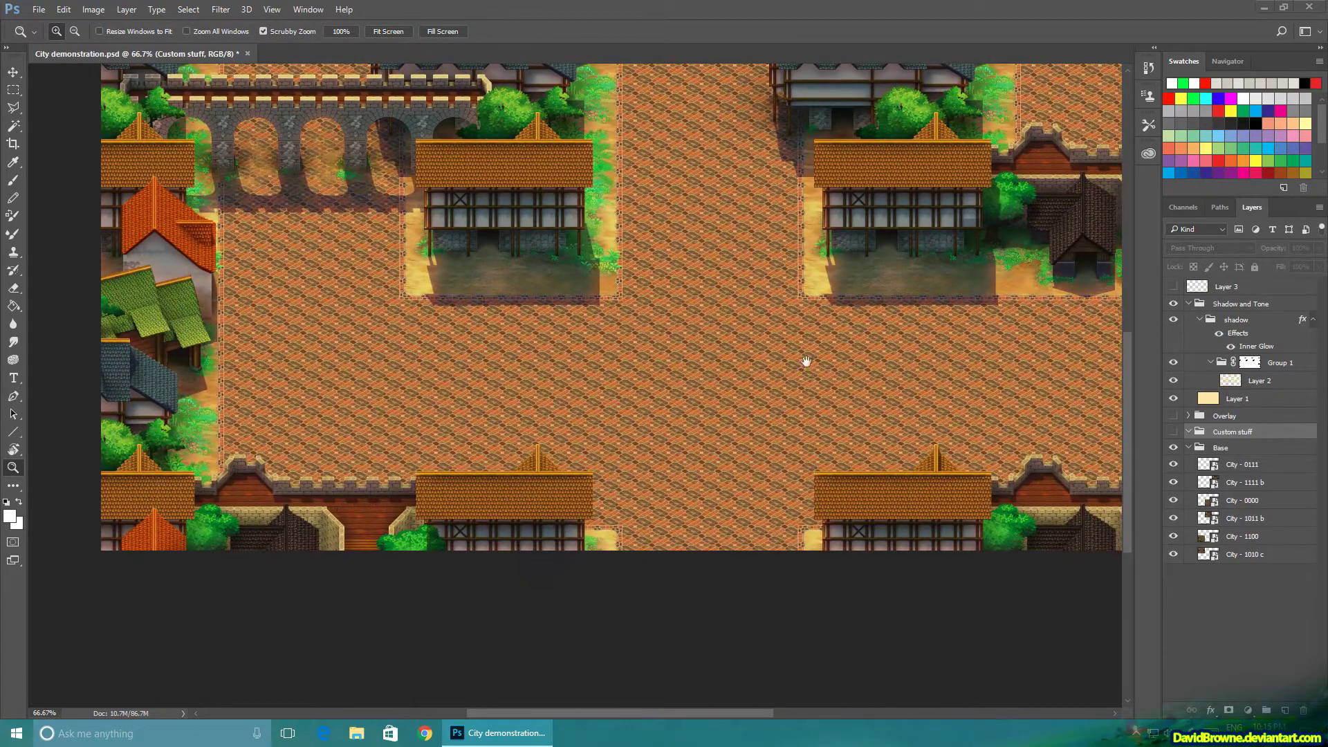
drag(807, 361, 600, 492)
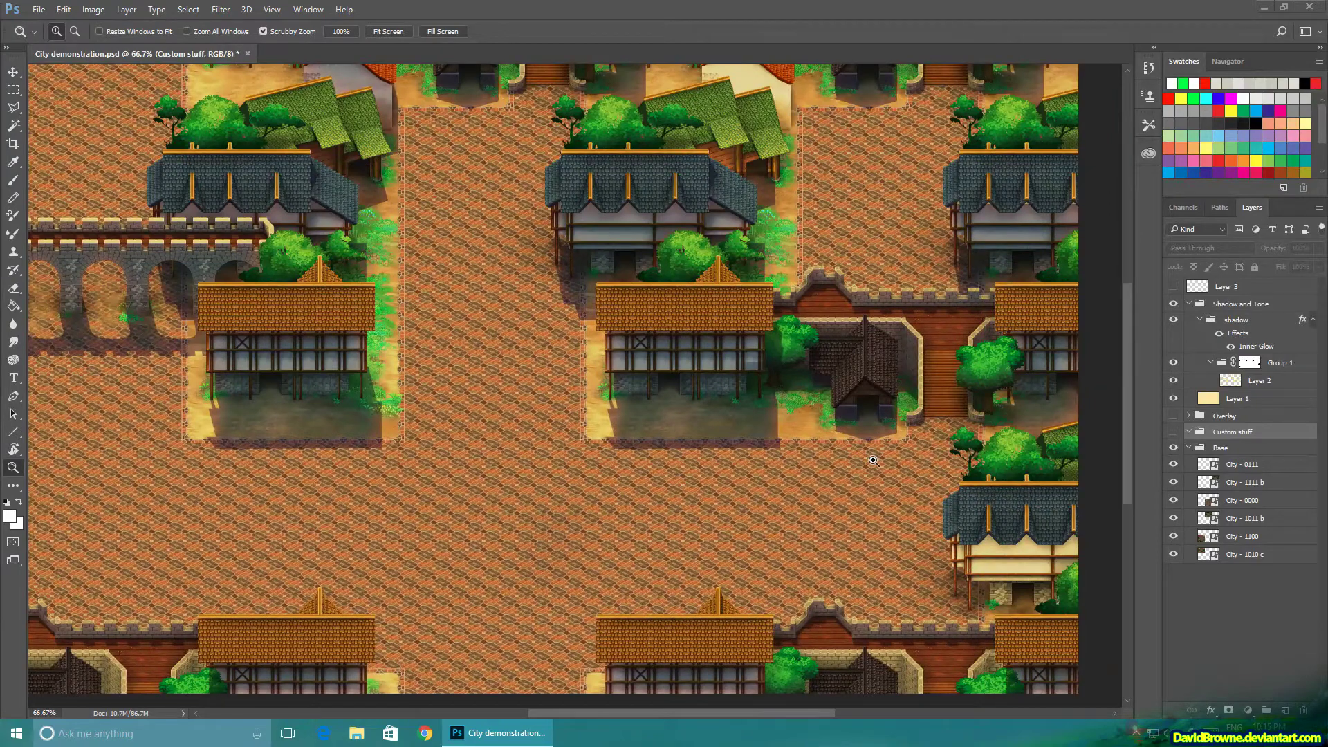
click(787, 552)
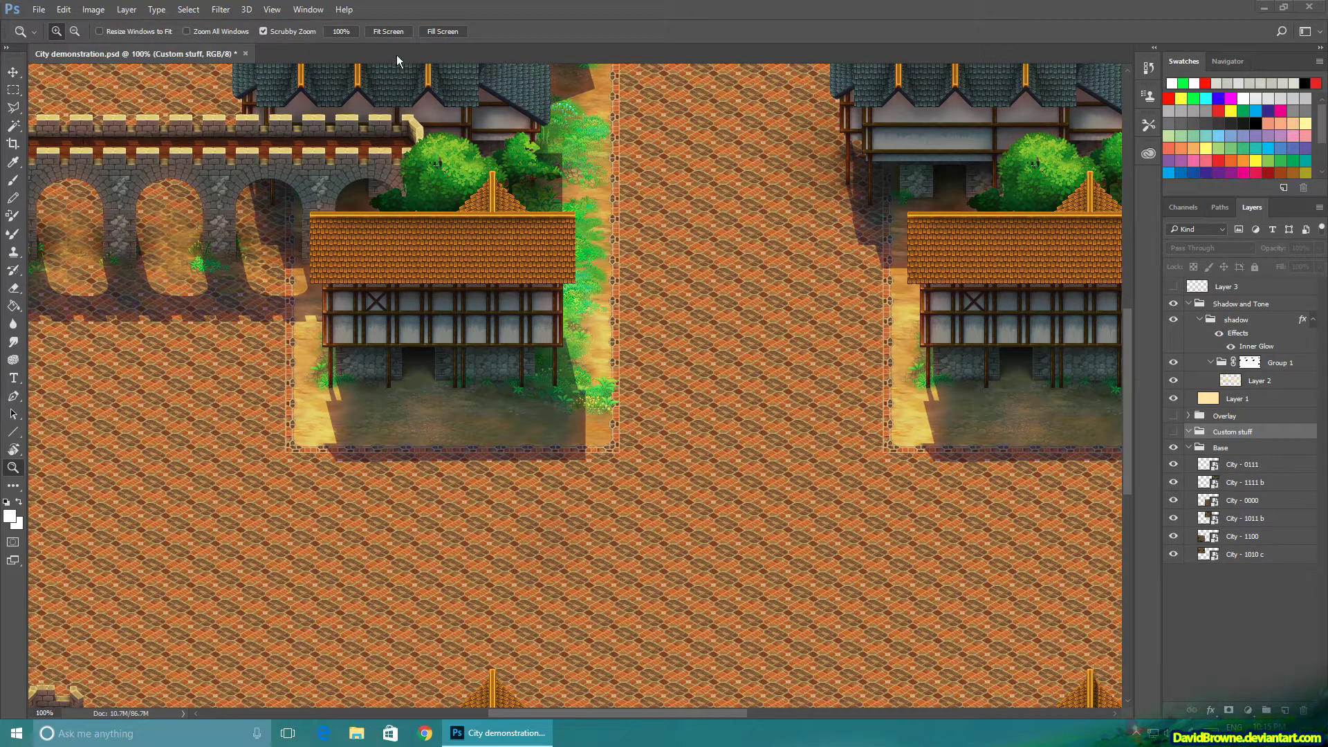
drag(465, 442, 485, 298)
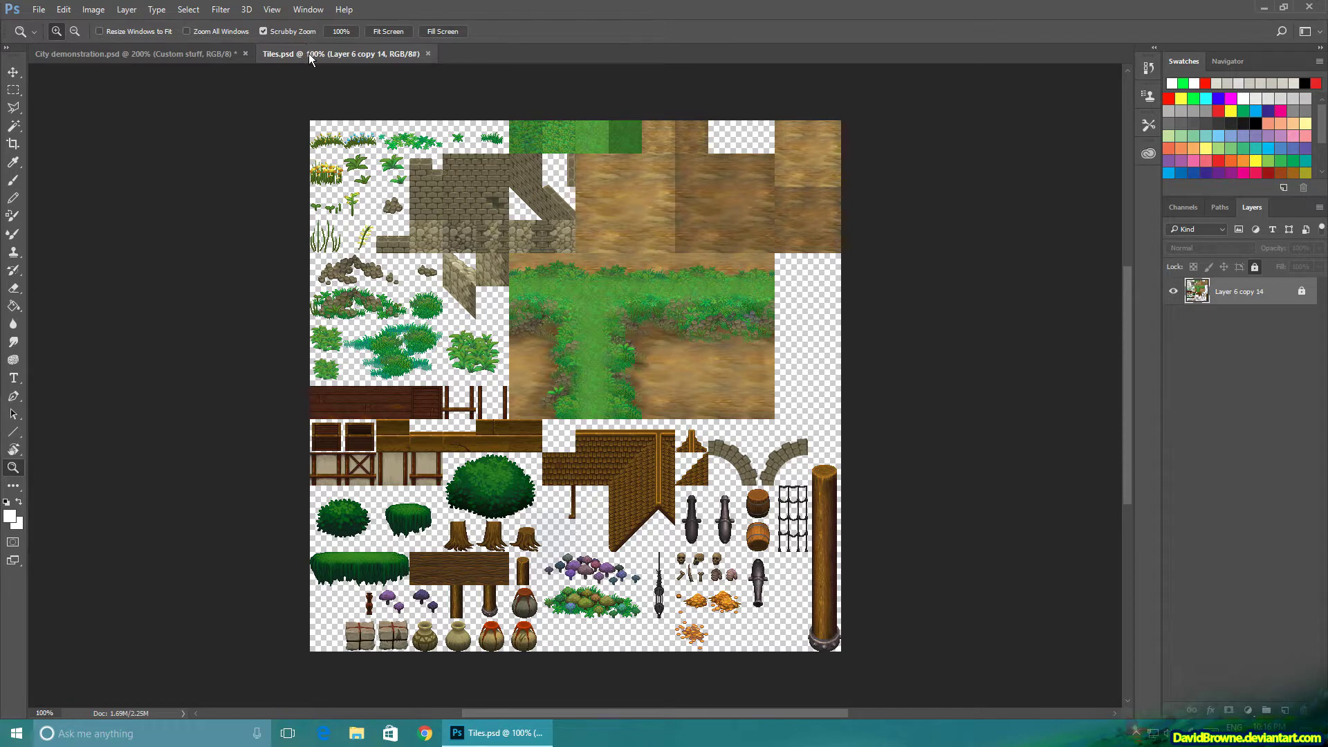
- Detach Tiles.psd from the document tabs and show the grid over the city map to check the tile alignment
drag(309, 53, 0, 121)
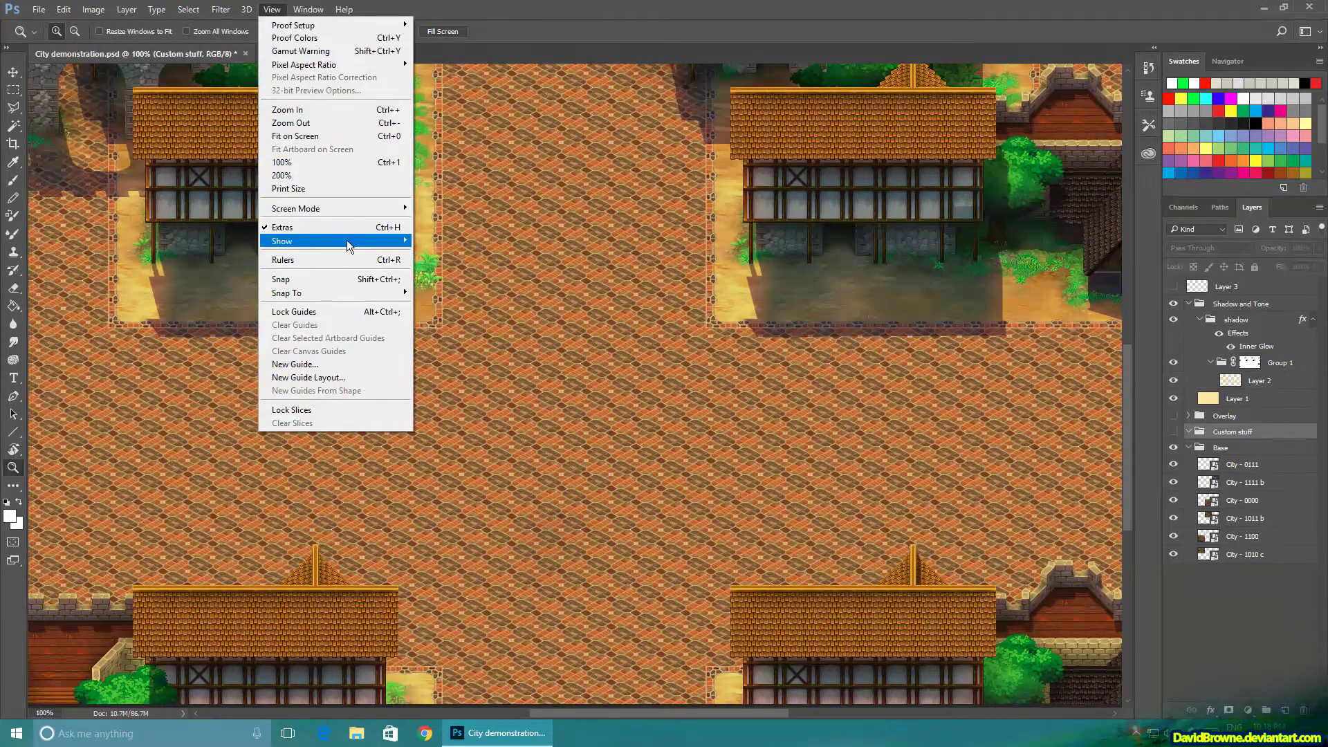
mouse_move(346, 239)
click(228, 279)
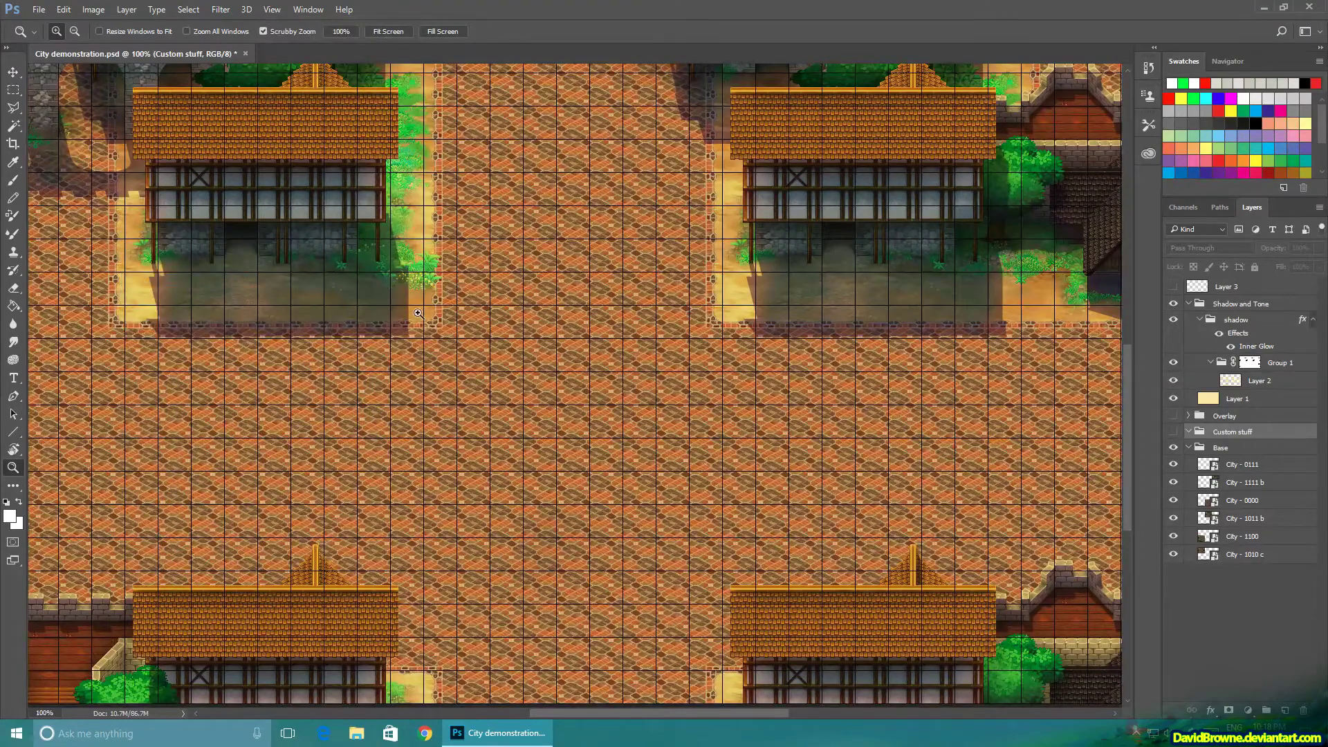
click(598, 463)
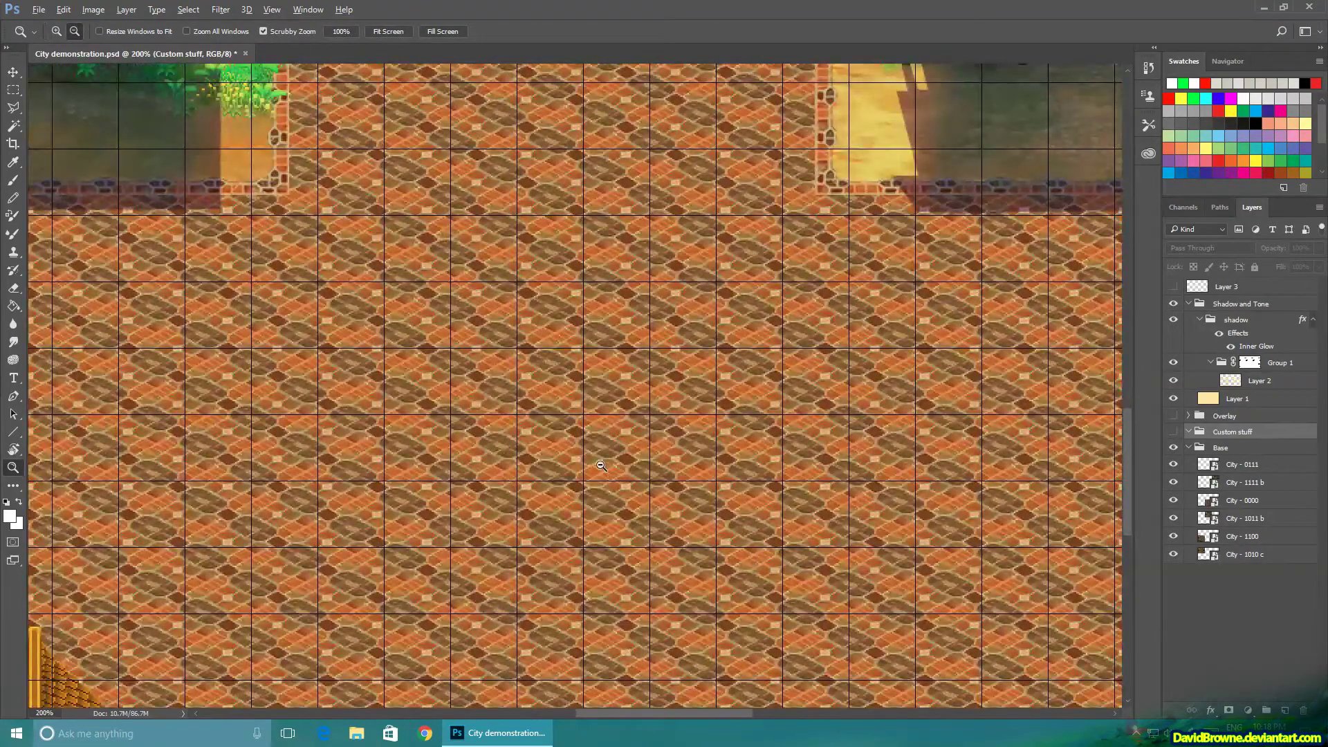
alt+click(599, 464)
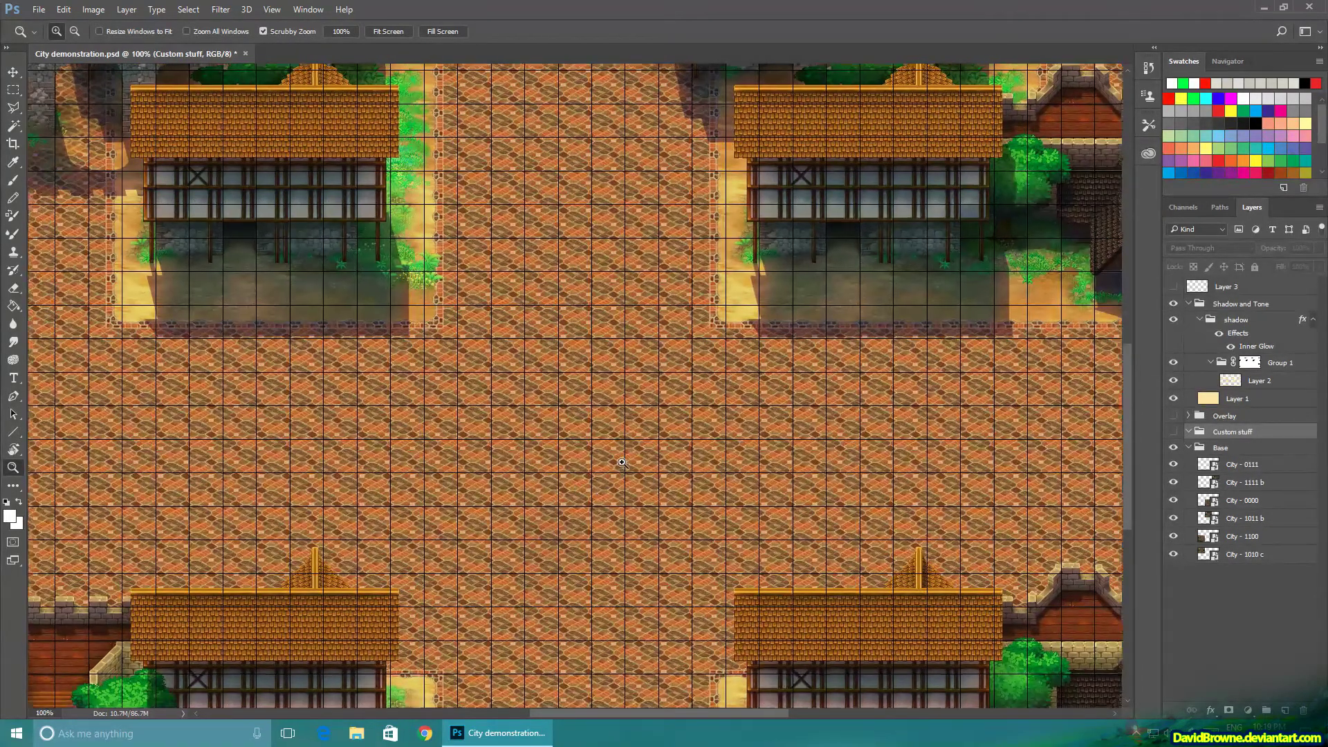
click(624, 462)
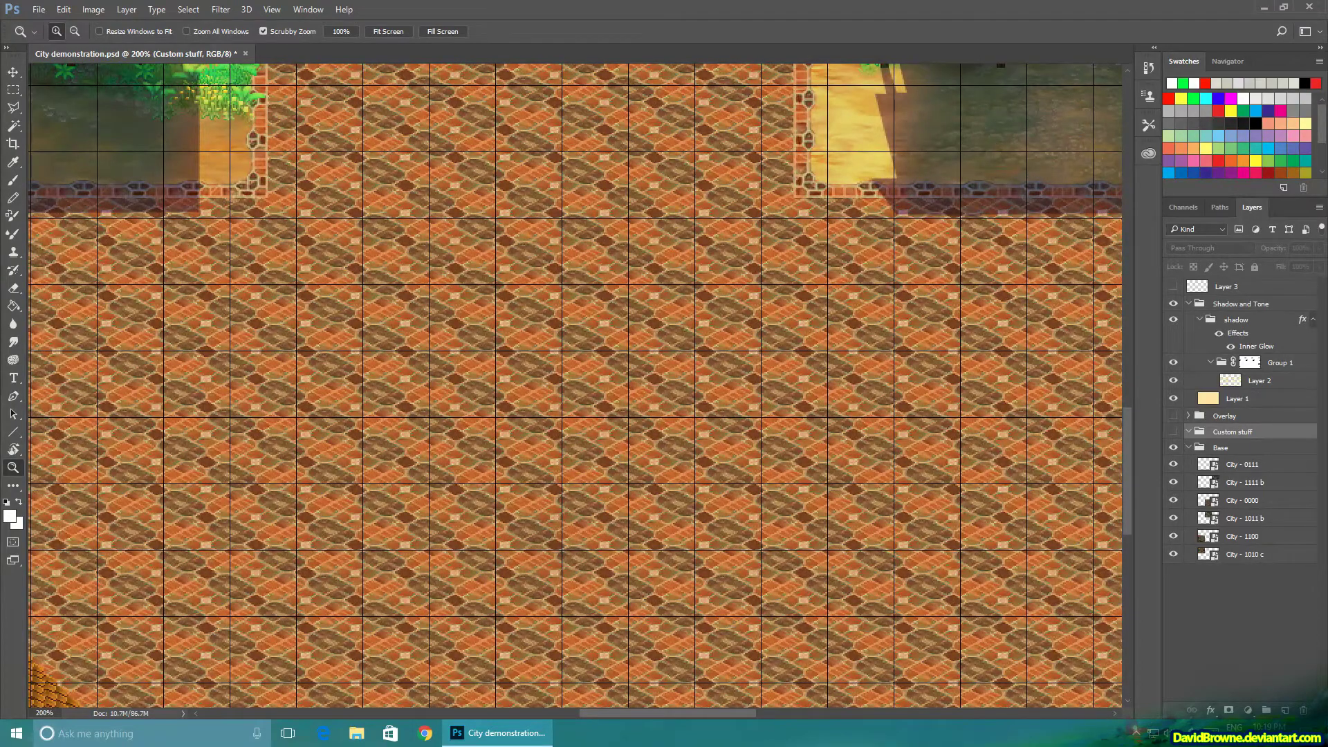
alt+click(512, 470)
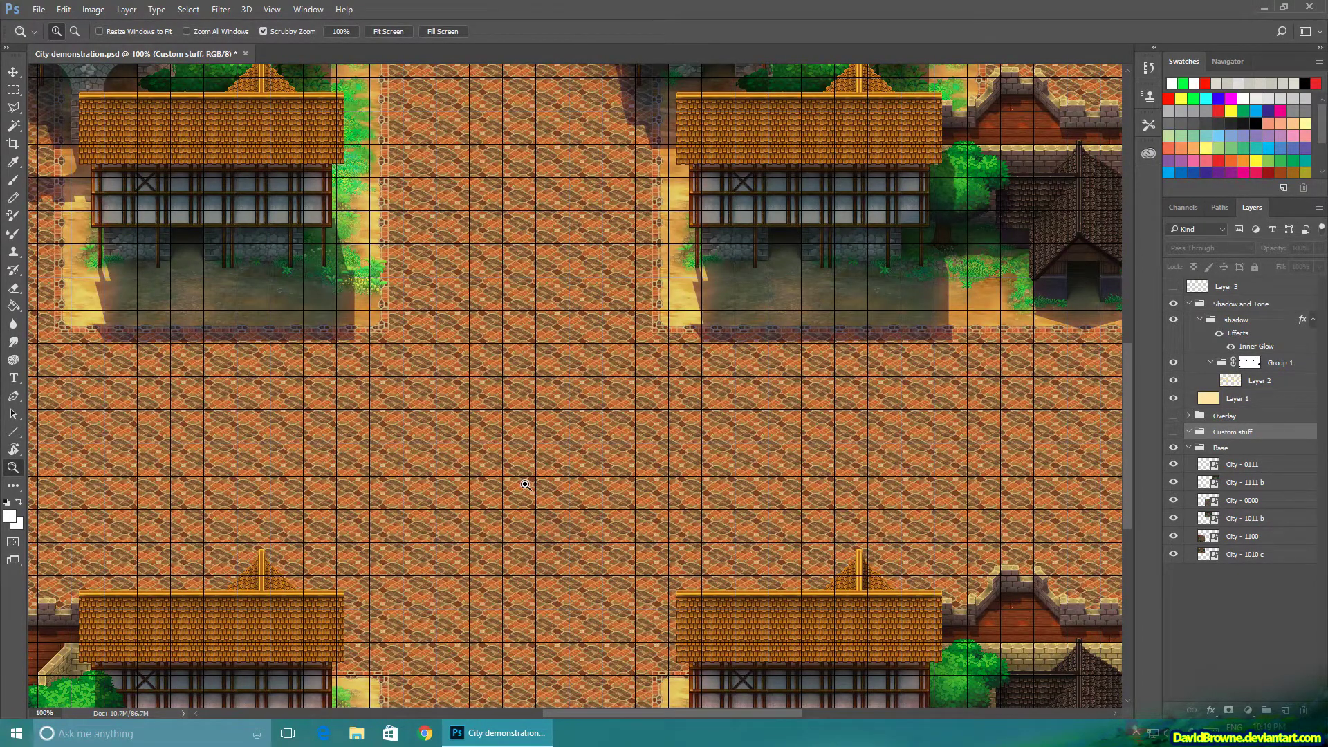
- Show the Custom stuff group and move its two barrels in Layer 4 onto the left edge of the orange roof
drag(586, 559, 677, 362)
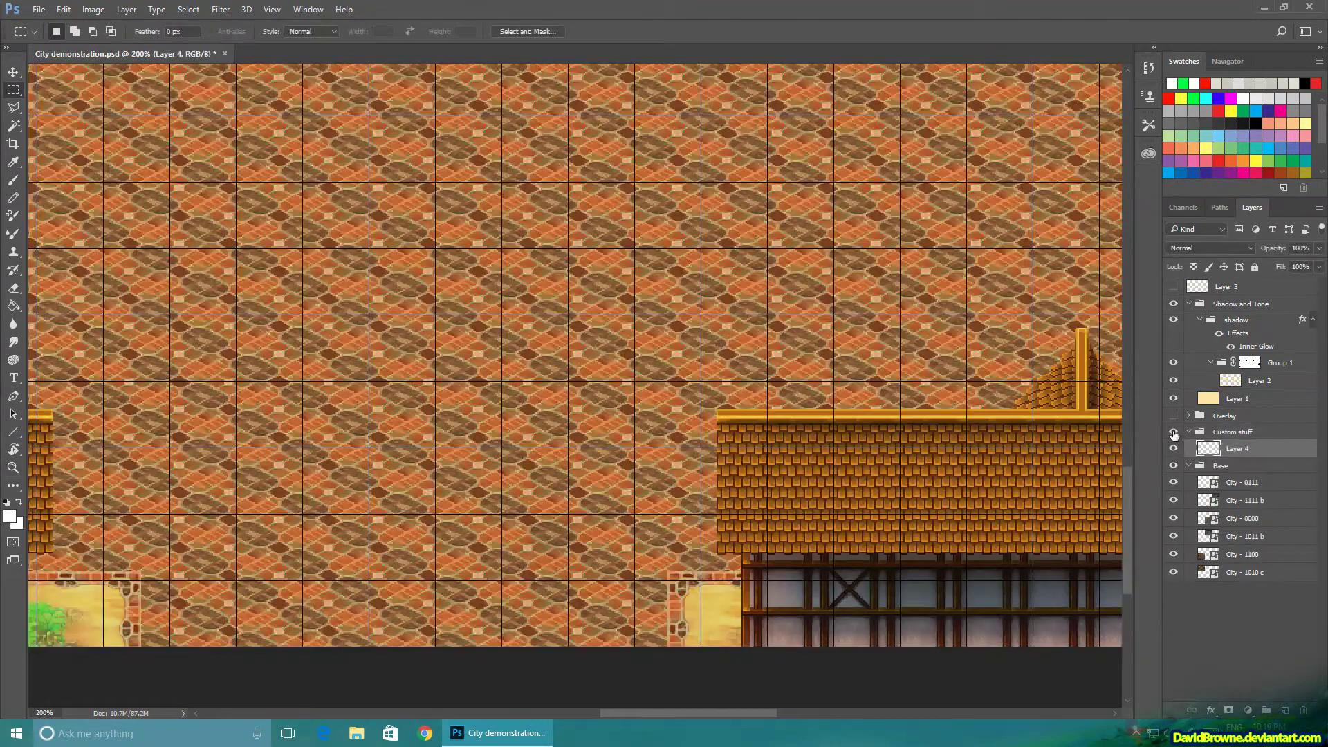
click(1174, 434)
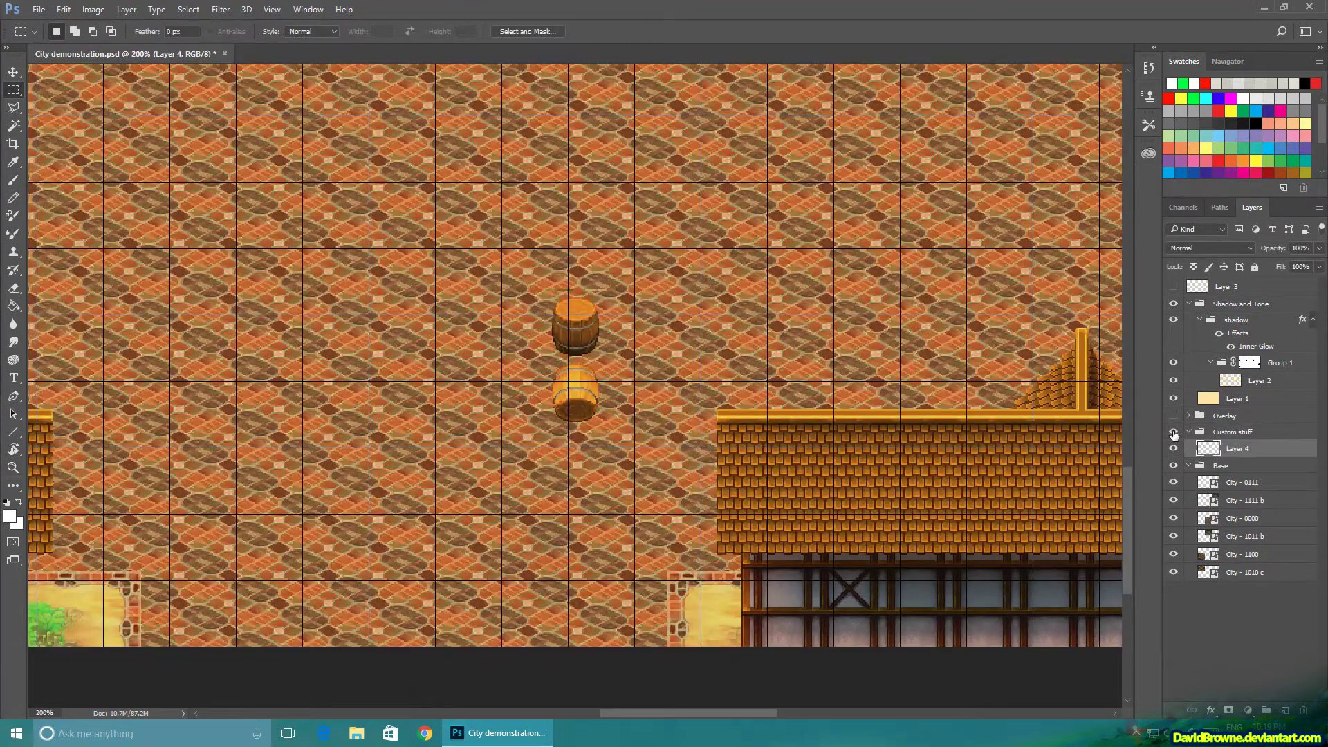
click(14, 72)
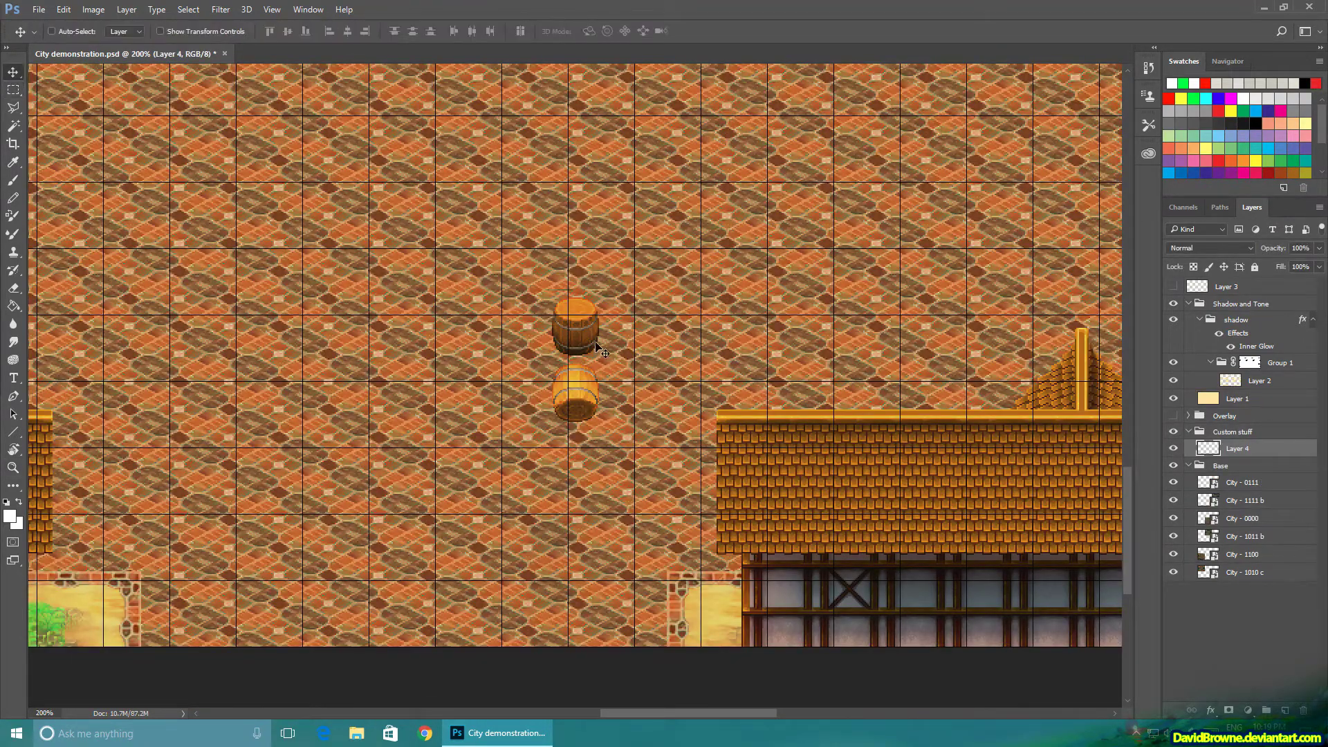
drag(595, 332, 629, 345)
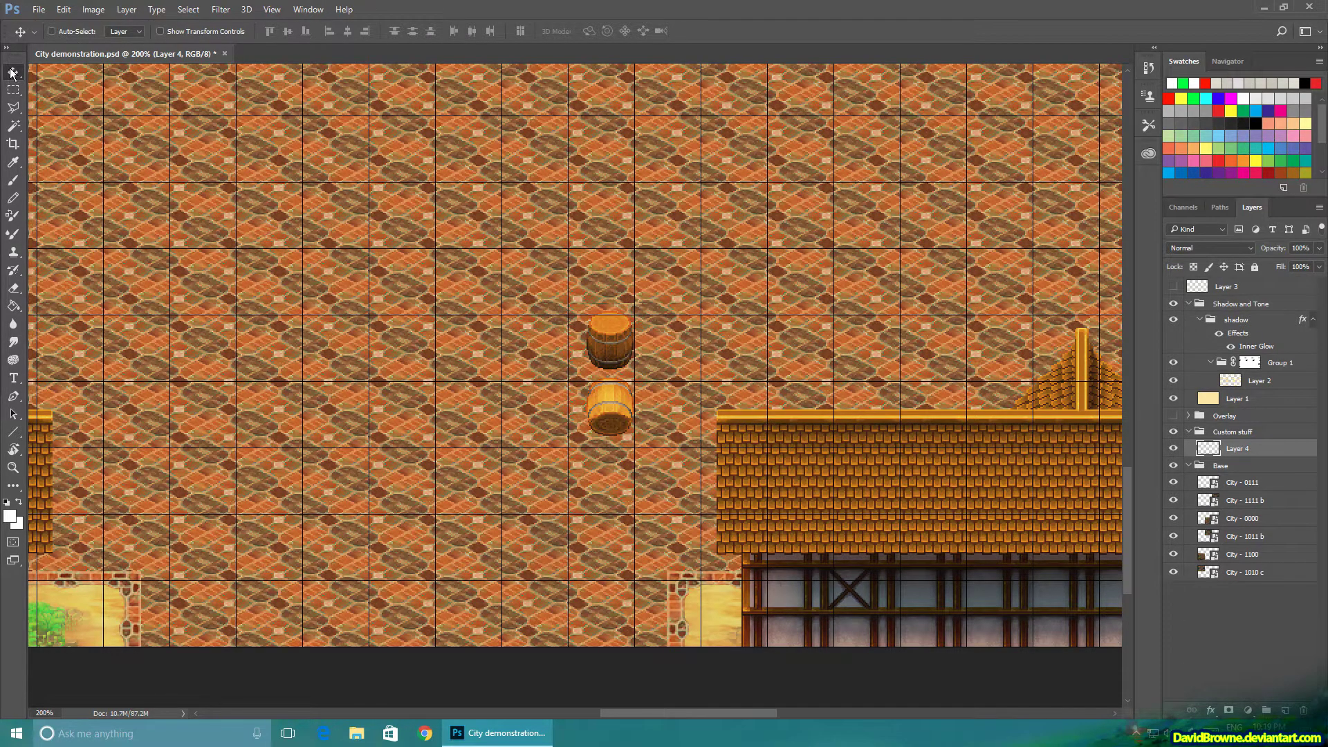
drag(620, 337, 723, 408)
- Show the Overlay group so the roof covers the barrels, and nudge the barrels slightly upward
click(1187, 415)
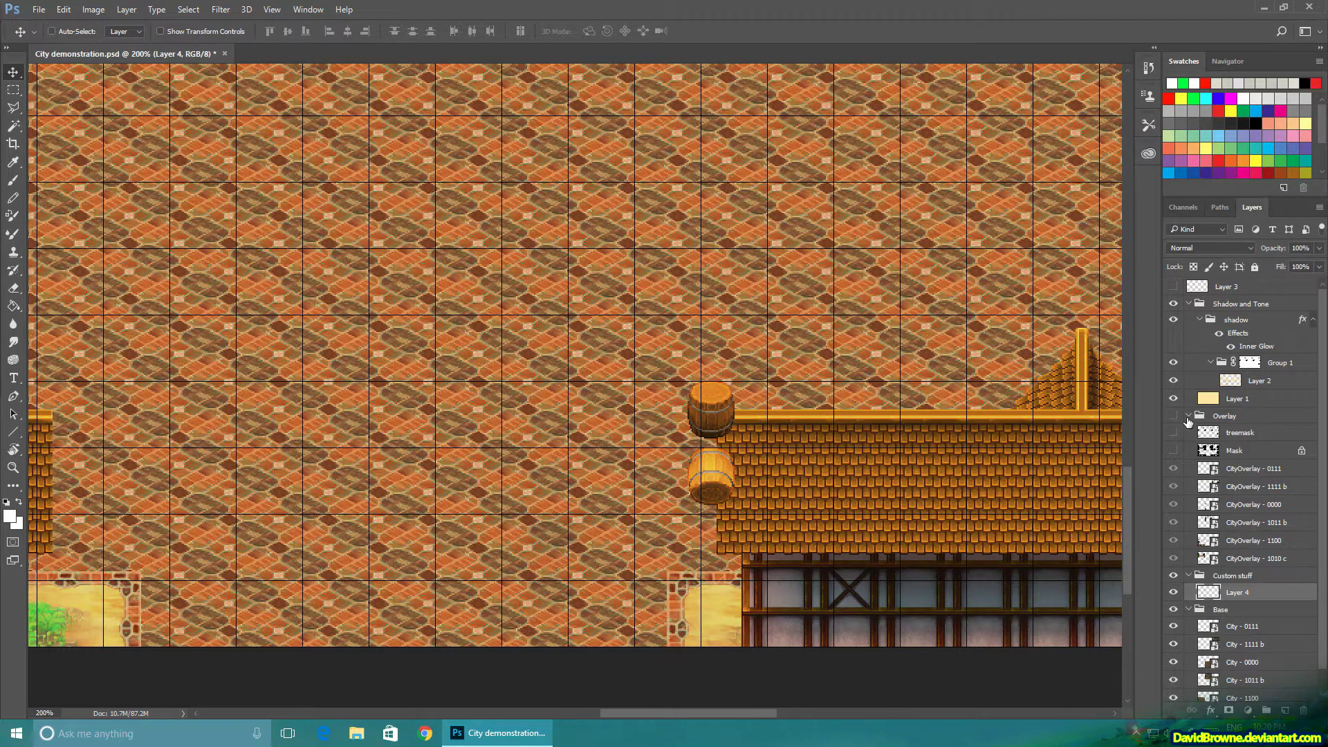
click(1172, 415)
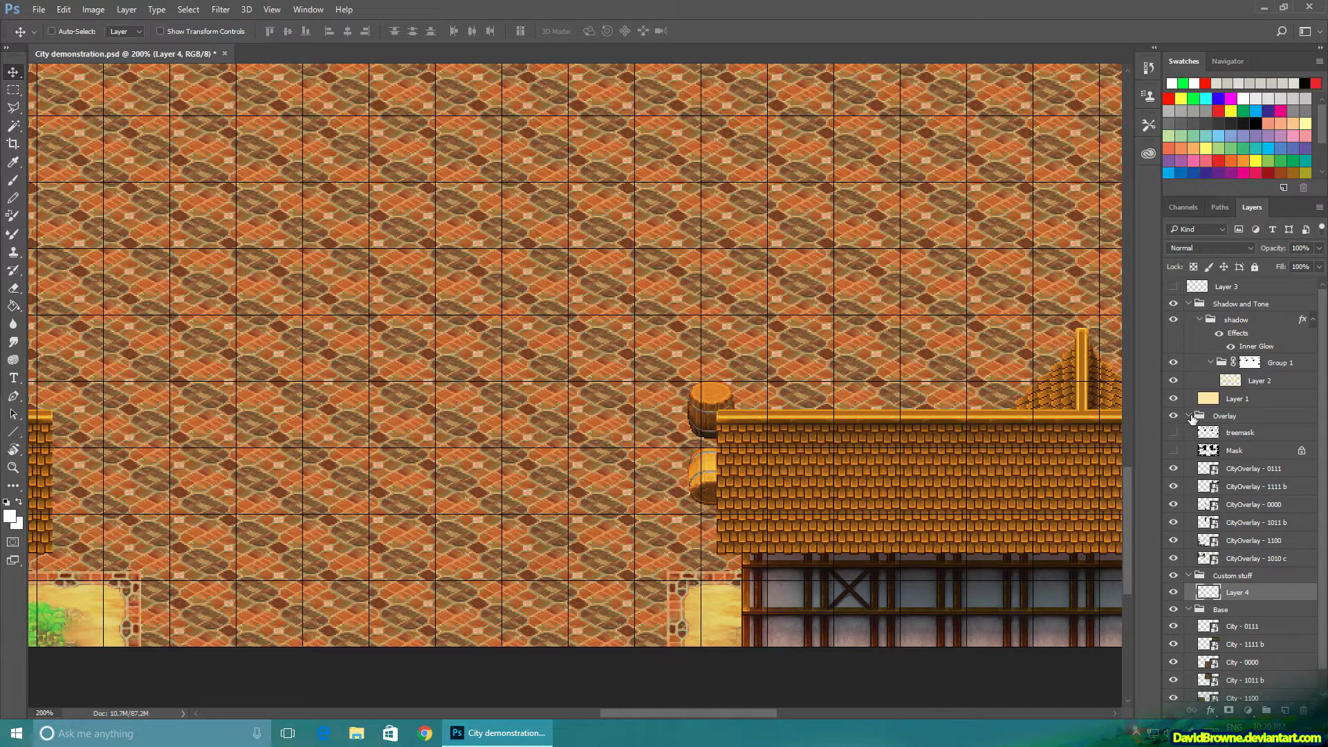
click(1188, 416)
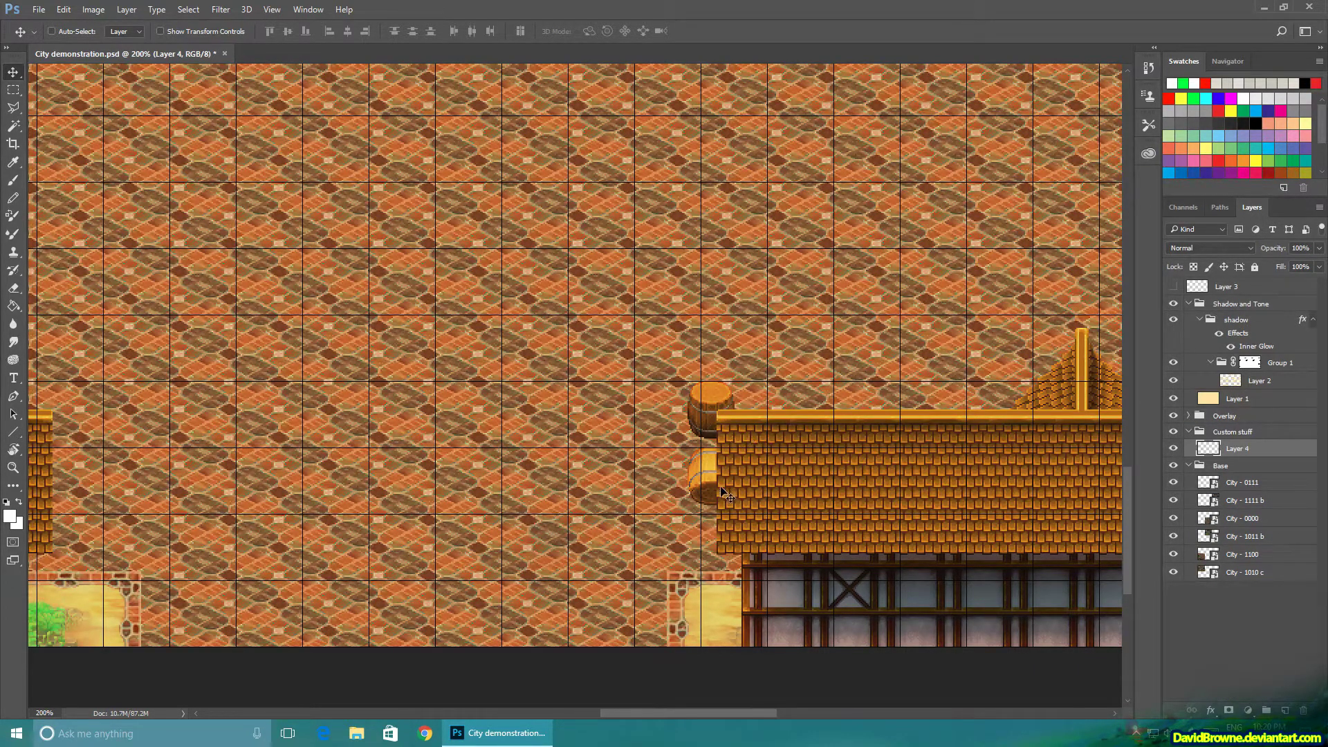
drag(716, 392, 717, 384)
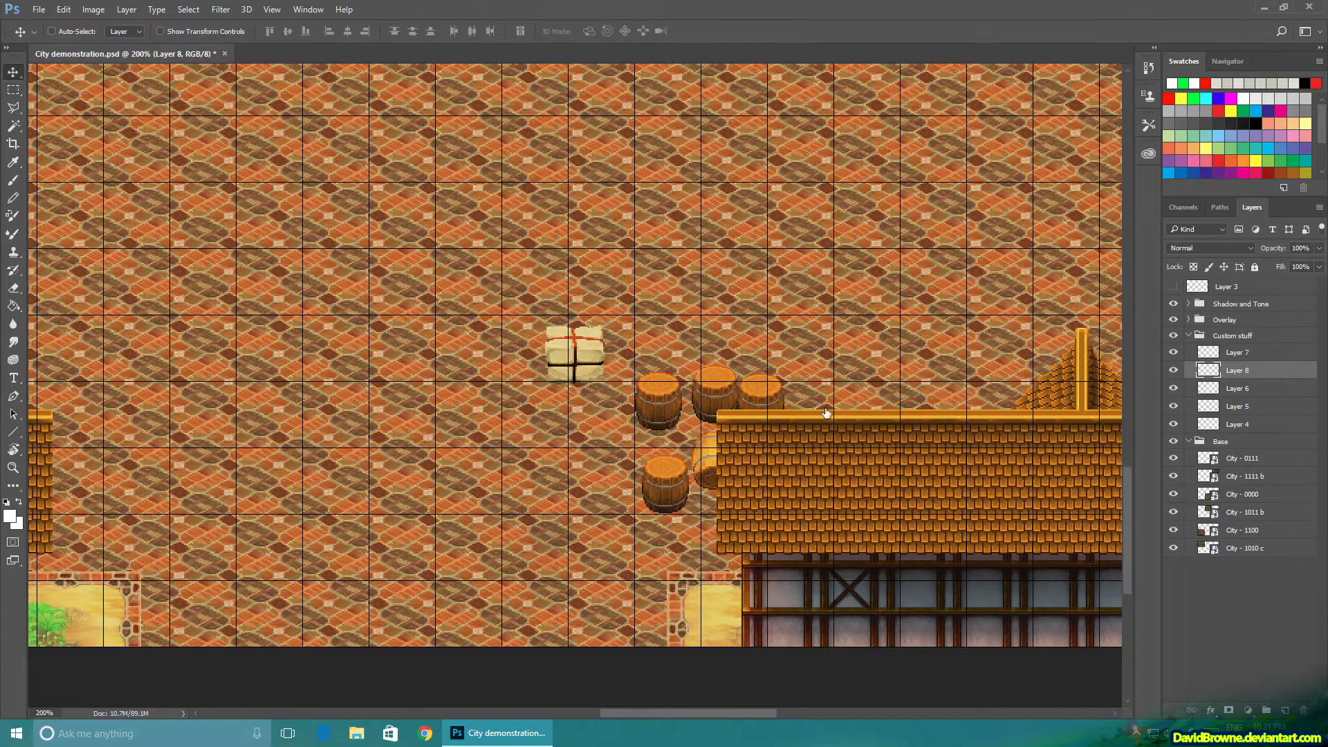
- Arrange the tied bundle, the flowering plants and the mushrooms around the barrels beside the roof, and paste in a sand tile
drag(573, 342, 629, 438)
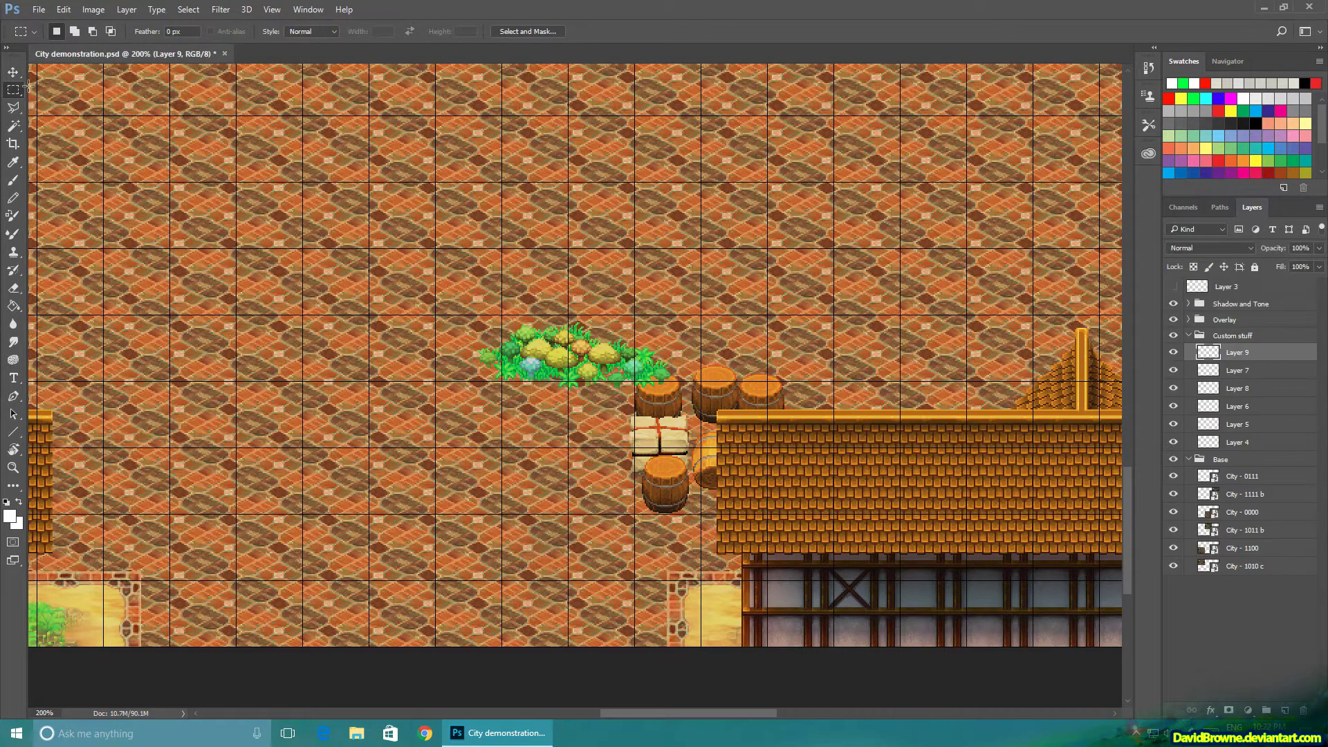
key(v)
drag(579, 298, 747, 454)
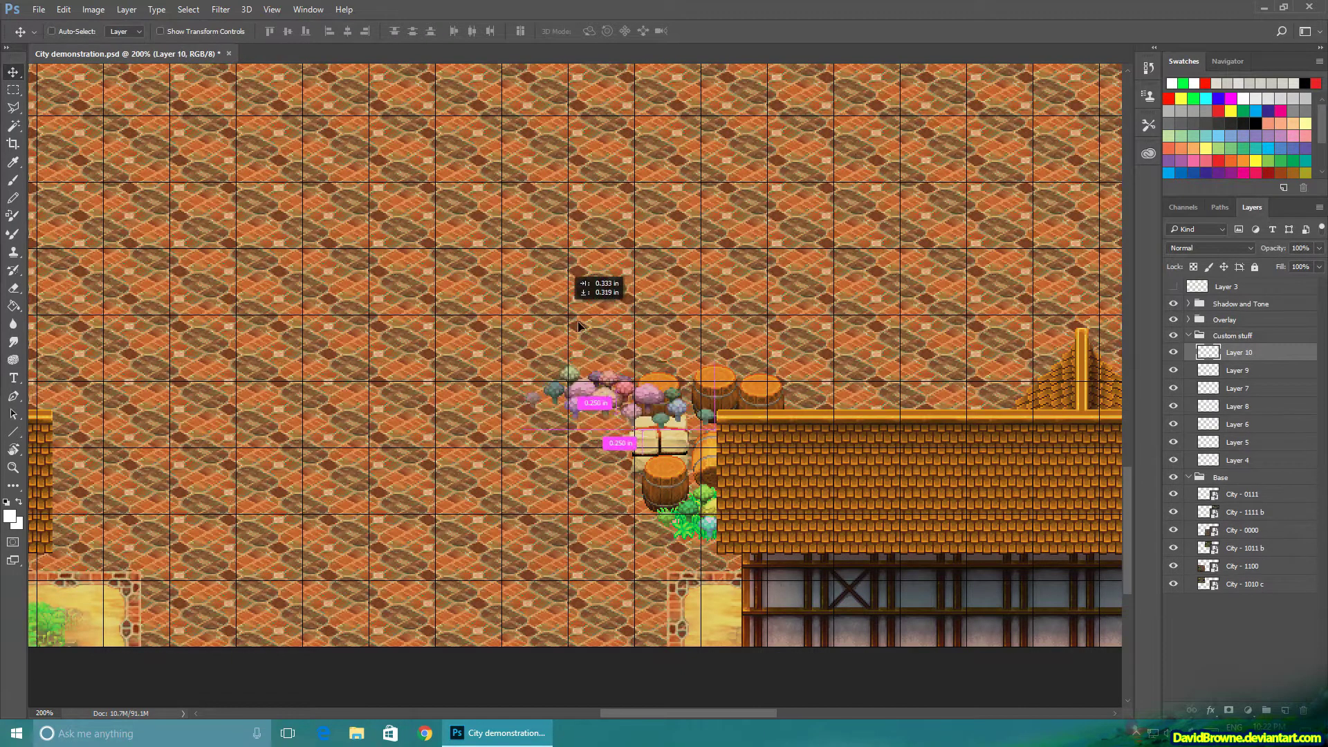
drag(579, 325, 726, 475)
key(ctrl+v)
key(m)
- Merge Layer 4 through Layer 10 in the Custom stuff group into one layer and name it cluster 1
shift+click(1240, 353)
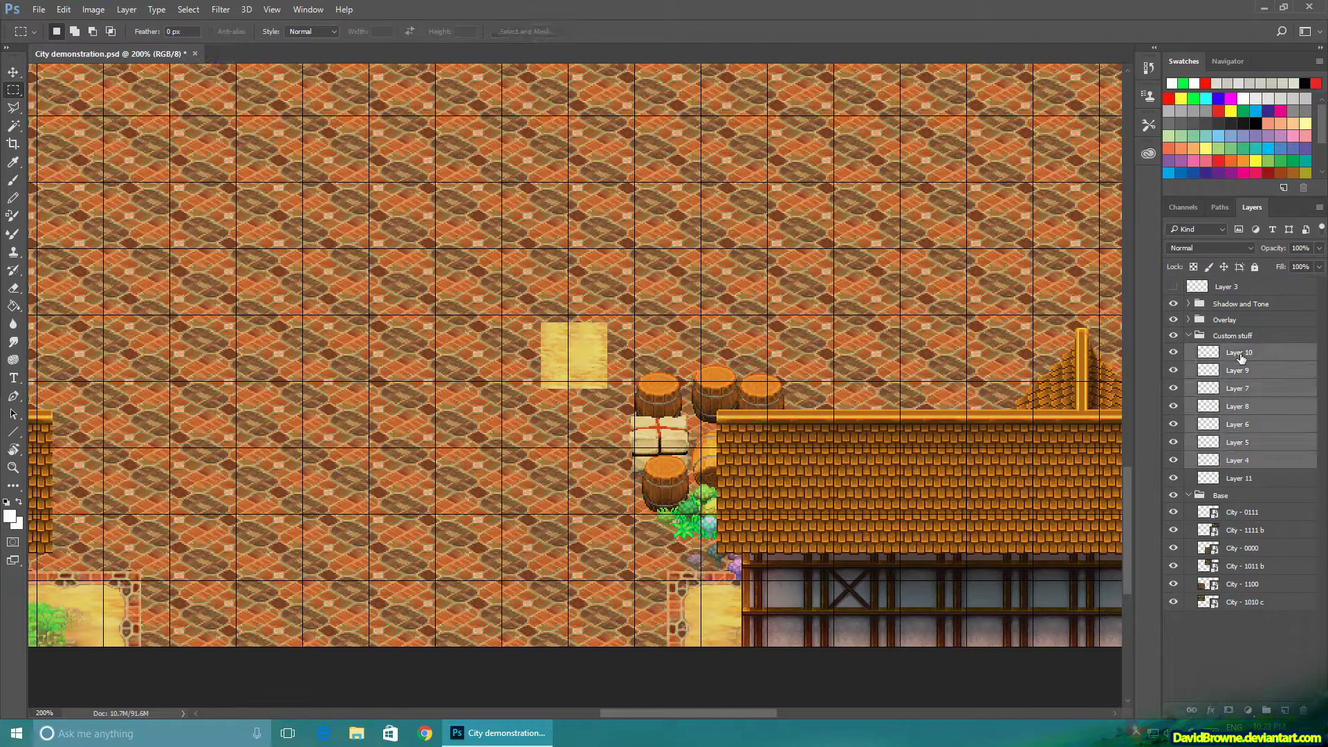
key(ctrl+e)
double_click(1239, 354)
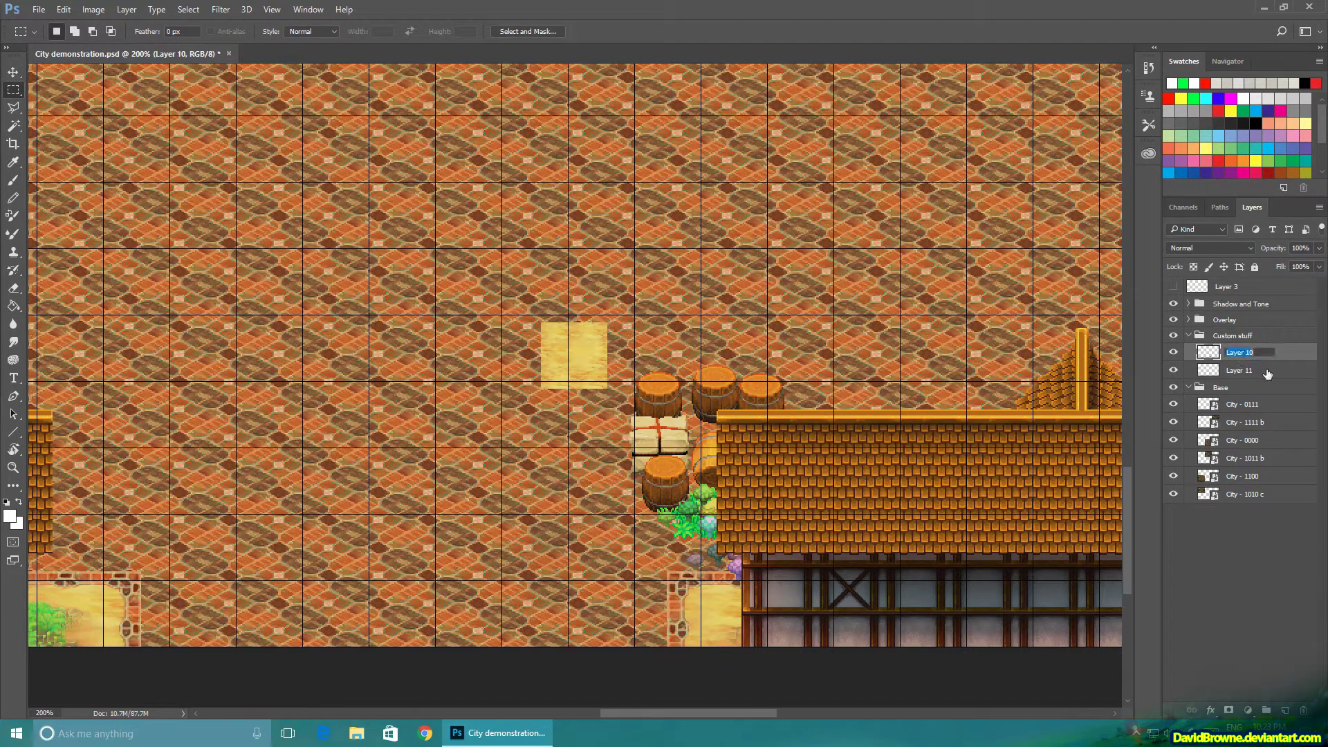
text(clust)
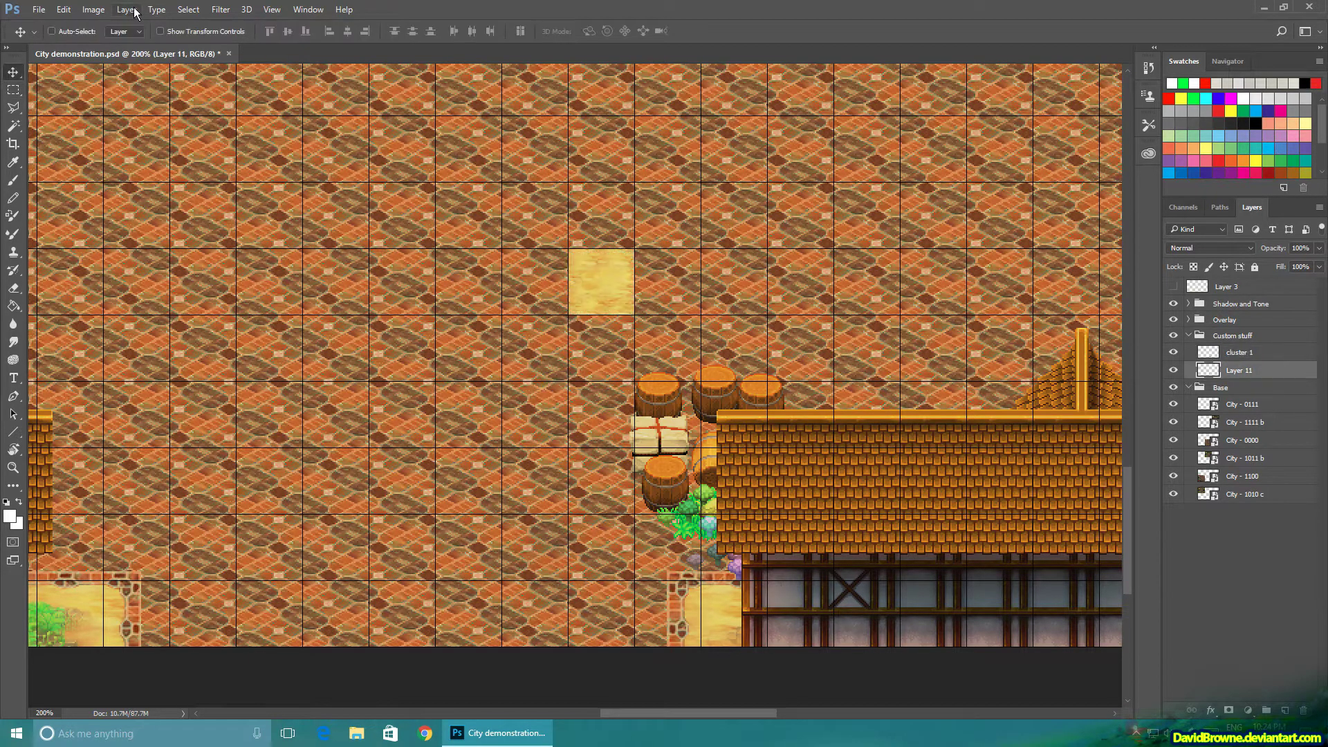
- Duplicate the sand tile's Layer 11 and place the copy one grid cell to the left of the original
click(127, 9)
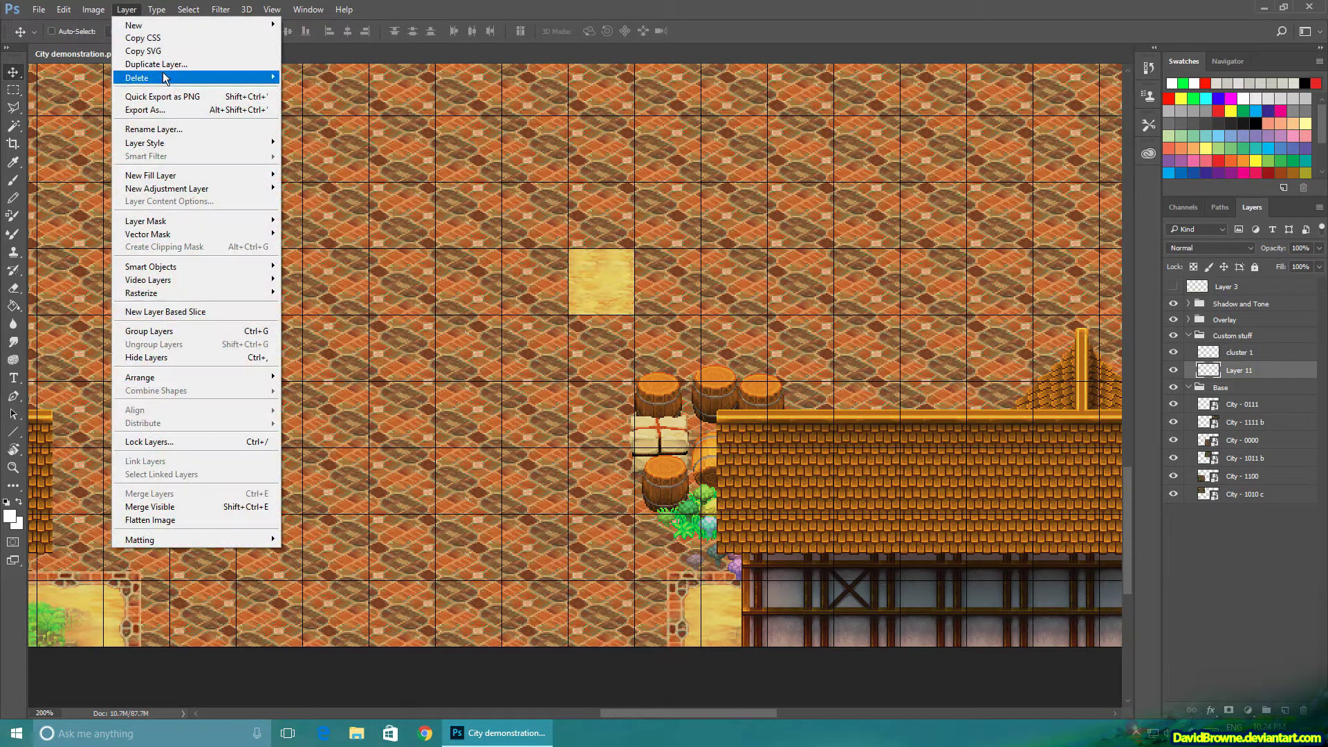
click(162, 65)
key(Return)
drag(589, 280, 524, 274)
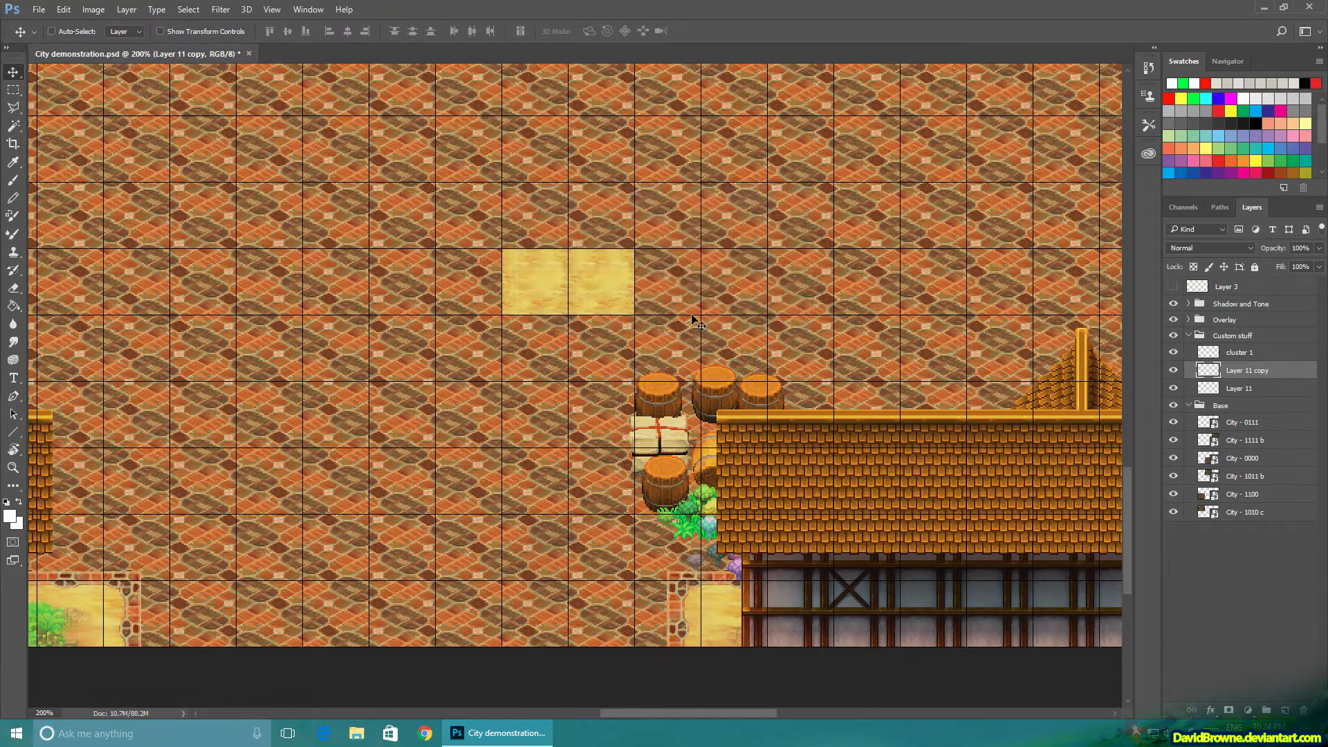
- Move the copied sand strip directly above the original to form a larger sand block, and merge it into Layer 11
drag(578, 287, 550, 142)
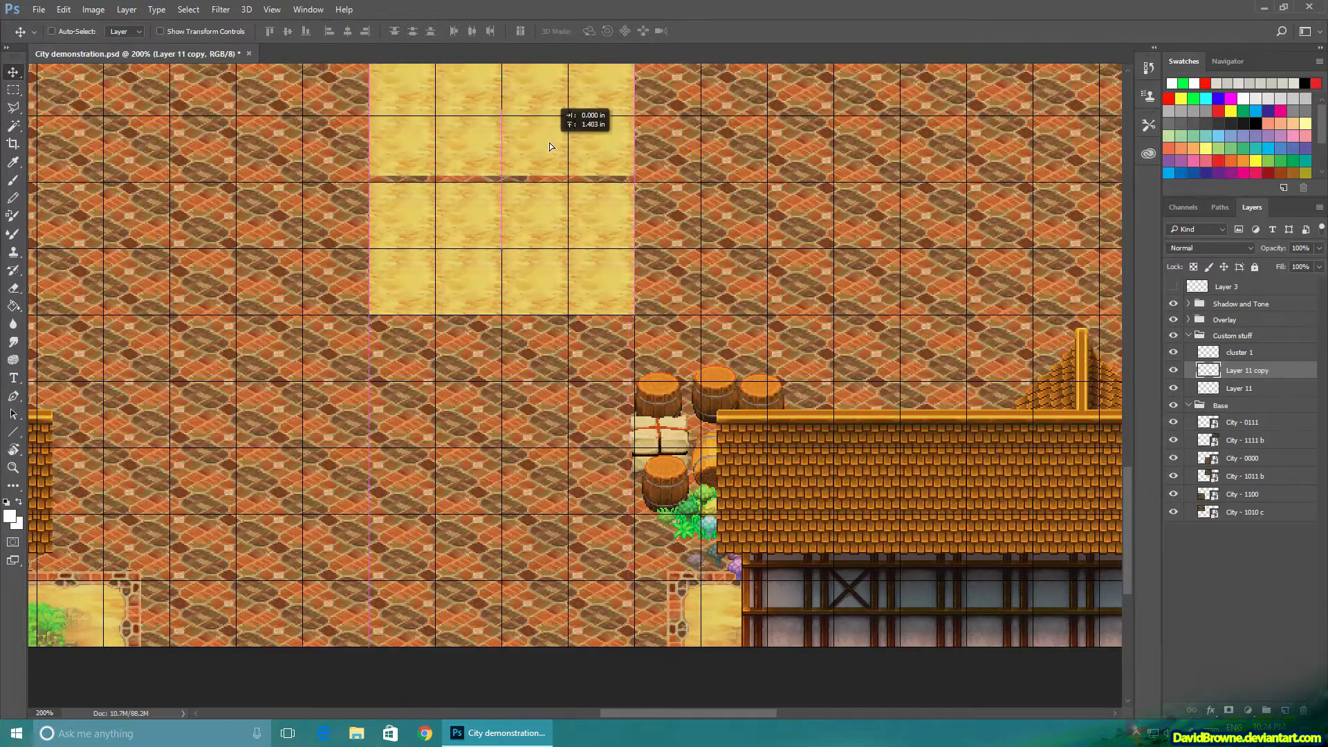
key(ctrl+e)
key(z)
click(549, 142)
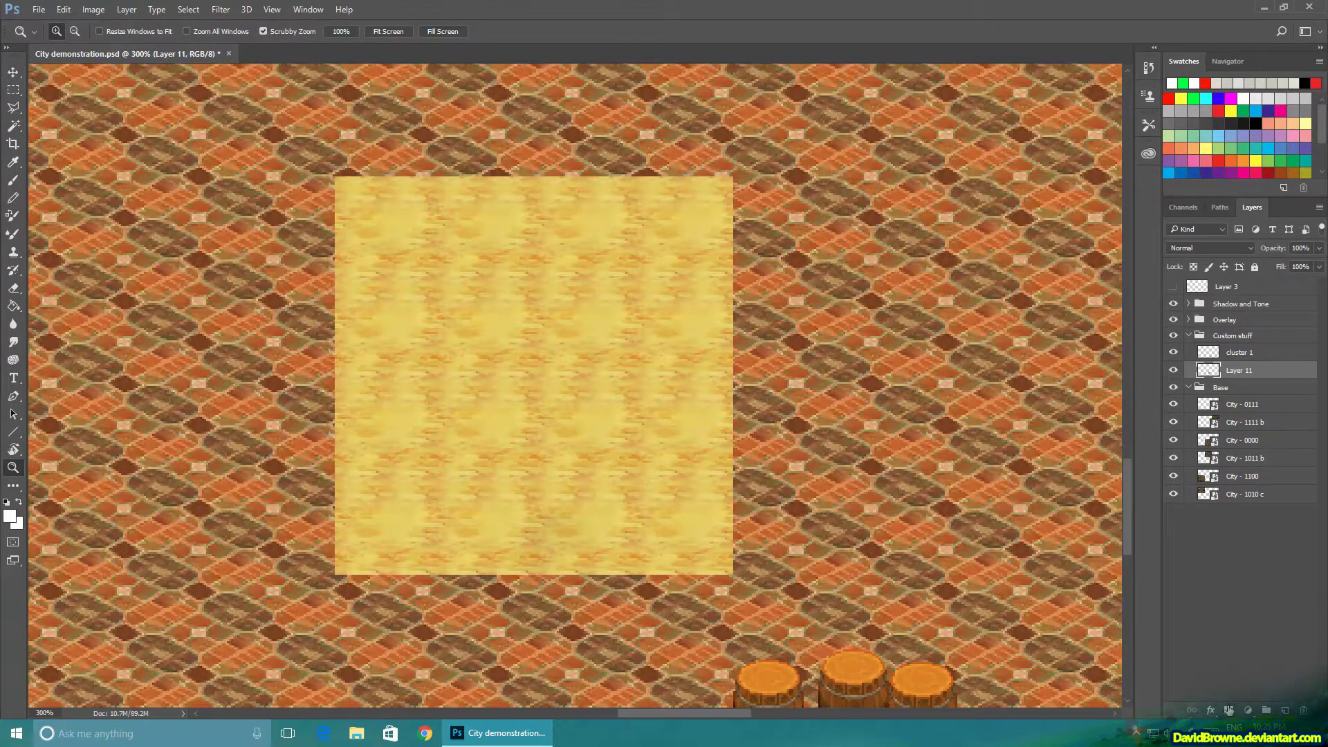
- Add a layer mask to the sand block's Layer 11 and apply a Fill to the mask
click(1228, 710)
click(63, 9)
click(77, 216)
click(759, 214)
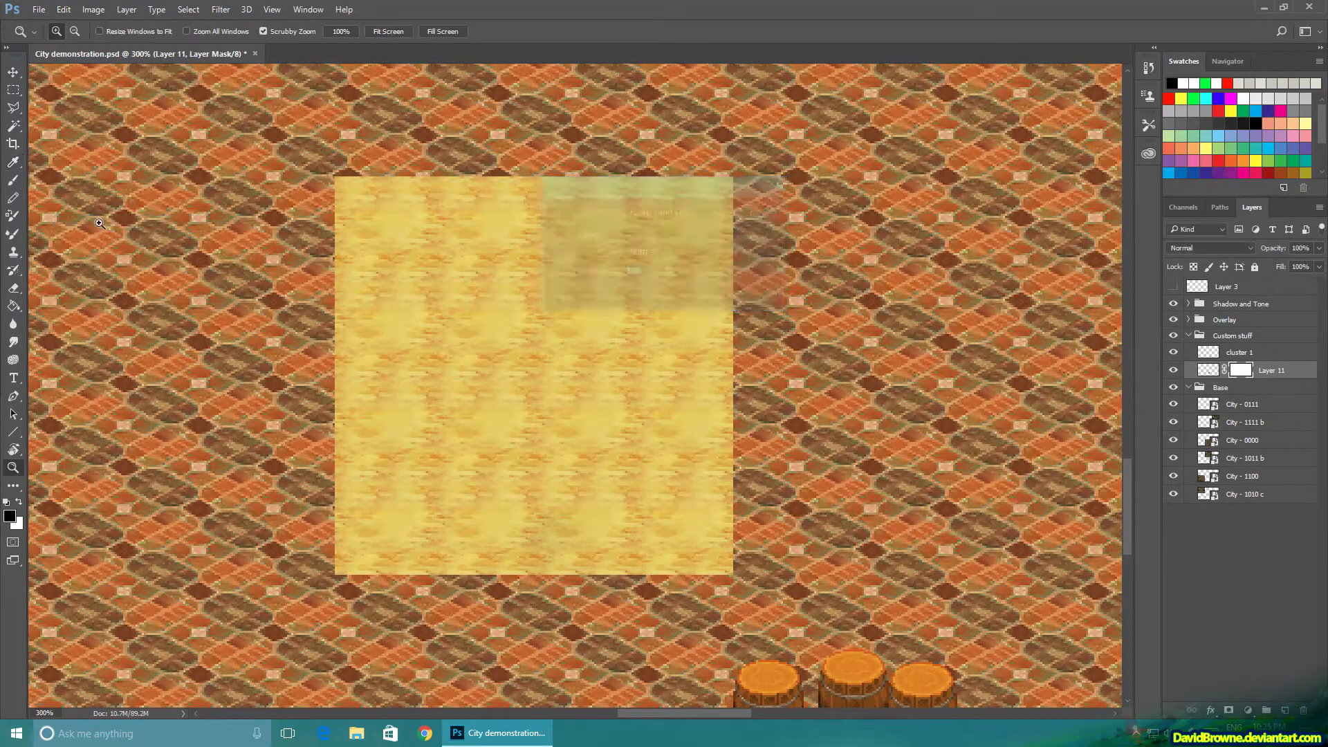
- Paint white on Layer 11's mask with a small brush to reveal a sand patch and streaks between the cobblestones
drag(547, 408, 564, 394)
key(b)
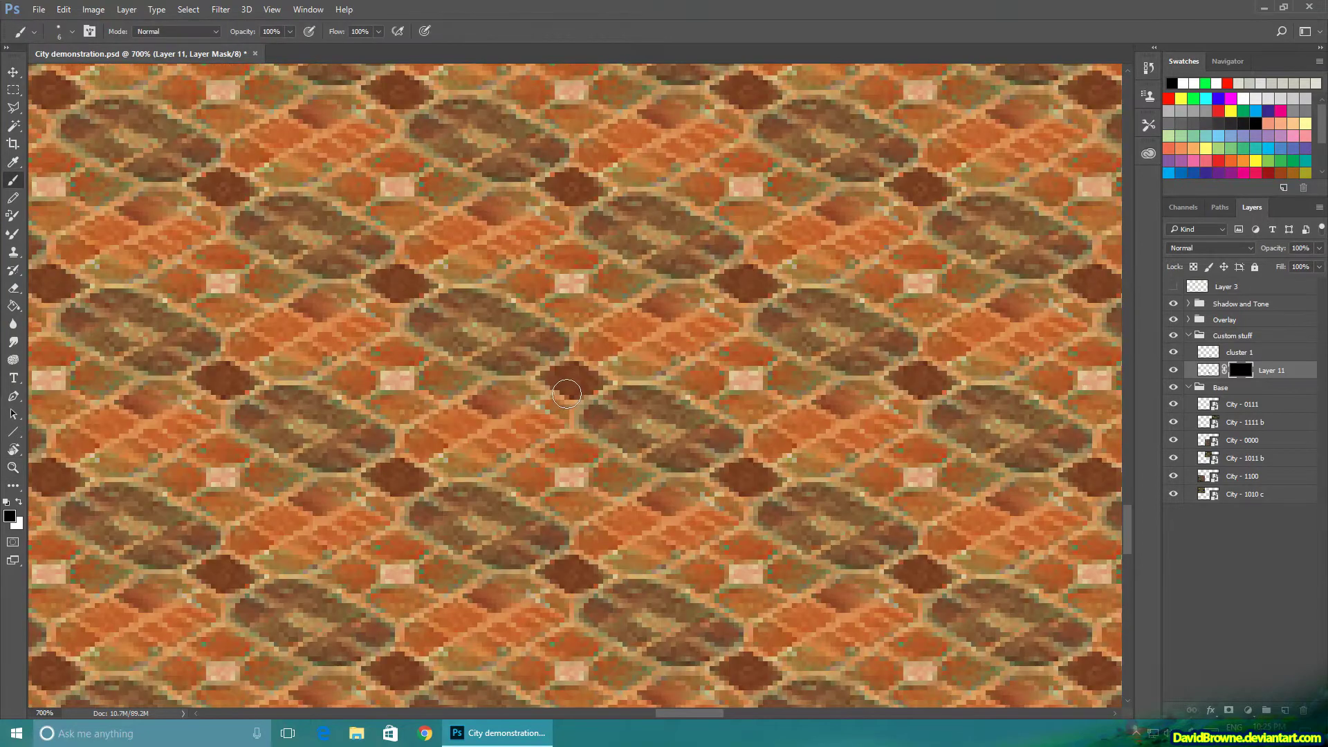
key(bracketleft)
key(bracketleft)
key(bracketleft)
key(x)
key(bracketleft)
drag(546, 388, 605, 450)
drag(599, 393, 515, 458)
mouse_move(603, 449)
mouse_down()
mouse_move(606, 497)
mouse_move(581, 468)
mouse_move(533, 456)
mouse_move(557, 426)
mouse_move(538, 389)
mouse_move(452, 356)
mouse_move(422, 367)
mouse_move(450, 357)
mouse_move(402, 327)
mouse_up()
mouse_move(477, 367)
mouse_down()
mouse_move(543, 363)
mouse_move(505, 340)
mouse_move(552, 365)
mouse_move(536, 377)
mouse_move(550, 392)
mouse_move(610, 386)
mouse_move(554, 359)
mouse_move(550, 379)
mouse_move(582, 376)
mouse_move(555, 381)
mouse_move(568, 404)
mouse_move(539, 392)
mouse_move(511, 409)
mouse_move(546, 411)
mouse_move(507, 415)
mouse_move(425, 464)
mouse_move(359, 469)
mouse_move(396, 434)
mouse_move(410, 454)
mouse_move(398, 437)
mouse_move(482, 384)
mouse_up()
- Extend the revealed sand along the gaps between the surrounding cobblestones with a finer 2 px brush on Layer 11's mask
key(bracketright)
key(bracketright)
key(bracketright)
key(bracketright)
key(bracketleft)
key(bracketleft)
key(bracketleft)
key(bracketleft)
key(bracketleft)
drag(396, 432, 329, 389)
mouse_move(357, 449)
mouse_down()
mouse_move(332, 440)
mouse_move(361, 465)
mouse_move(331, 475)
mouse_move(374, 488)
mouse_move(423, 490)
mouse_move(442, 466)
mouse_move(472, 479)
mouse_up()
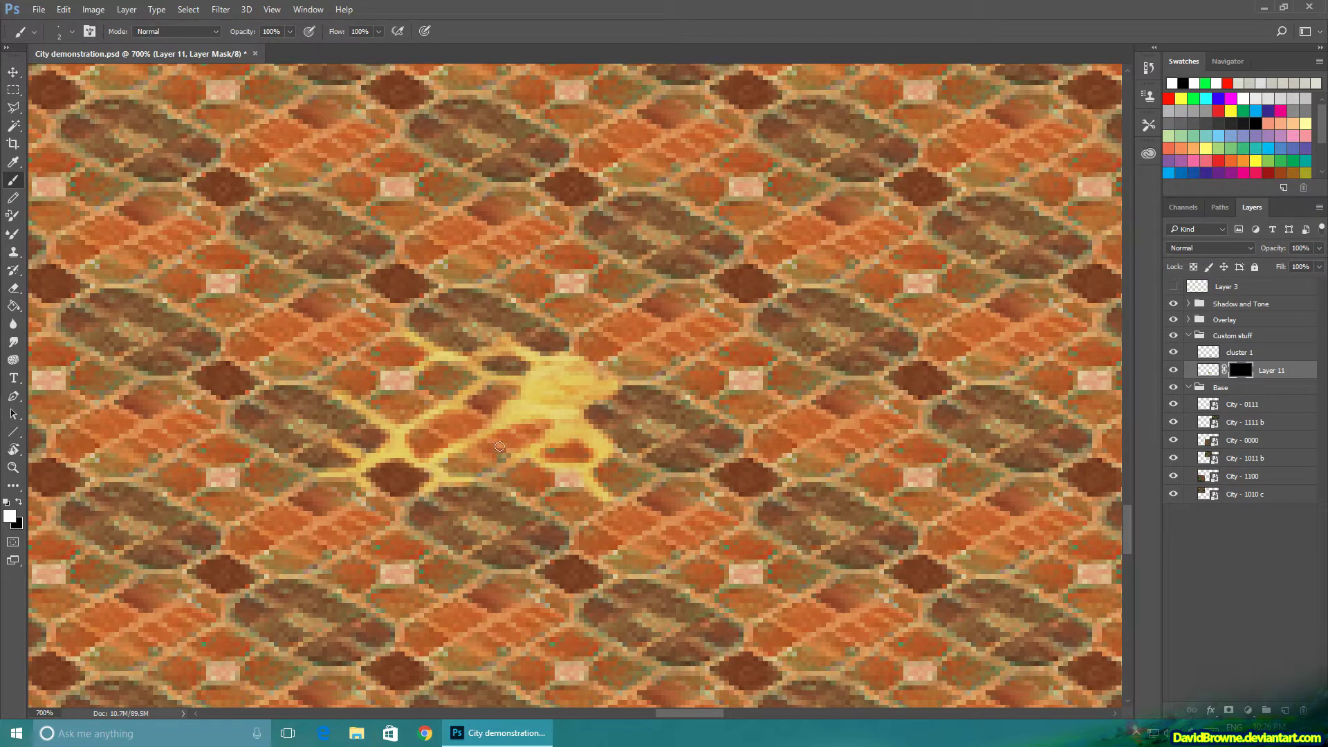
mouse_move(505, 430)
mouse_down()
mouse_move(538, 442)
mouse_move(505, 436)
mouse_move(504, 467)
mouse_move(572, 422)
mouse_up()
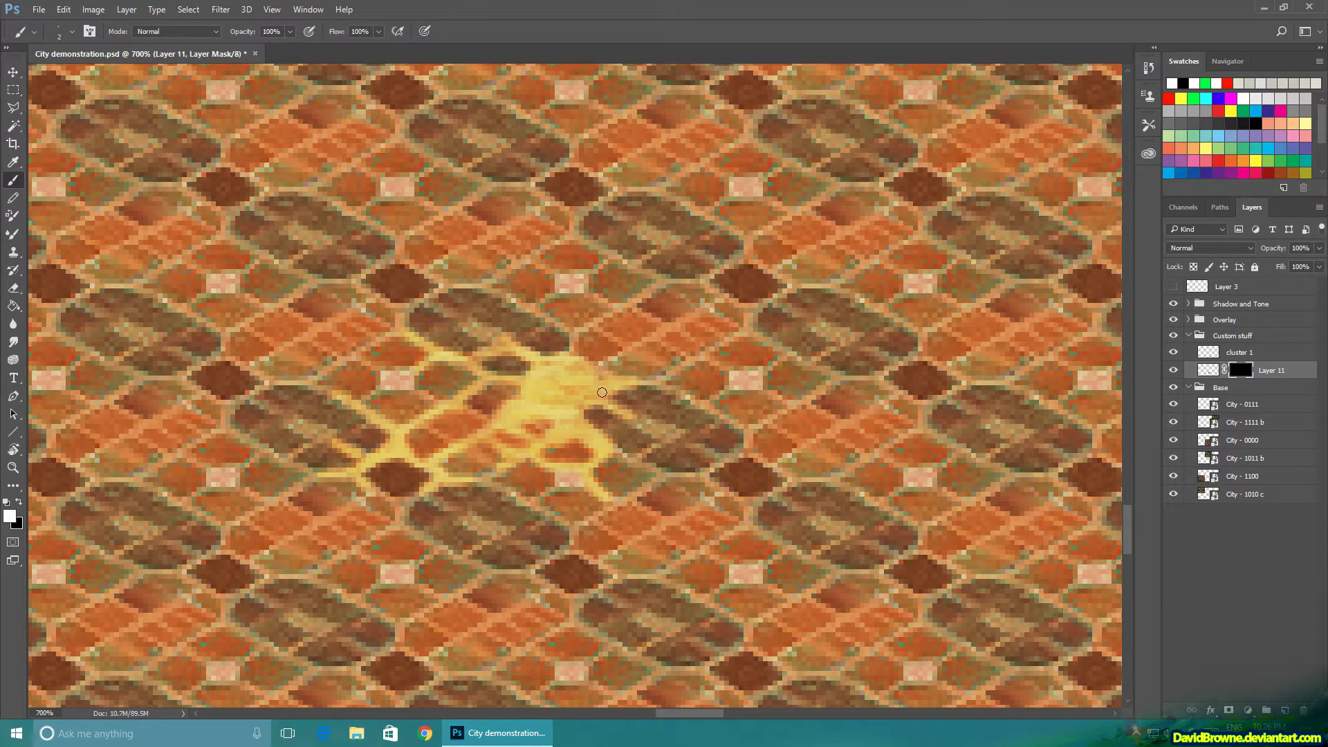
mouse_move(643, 382)
mouse_down()
mouse_move(676, 374)
mouse_move(596, 370)
mouse_move(634, 351)
mouse_move(373, 312)
mouse_up()
- Examine how the existing dirt patches blend into the paving beneath the stone arches
key(z)
click(374, 305)
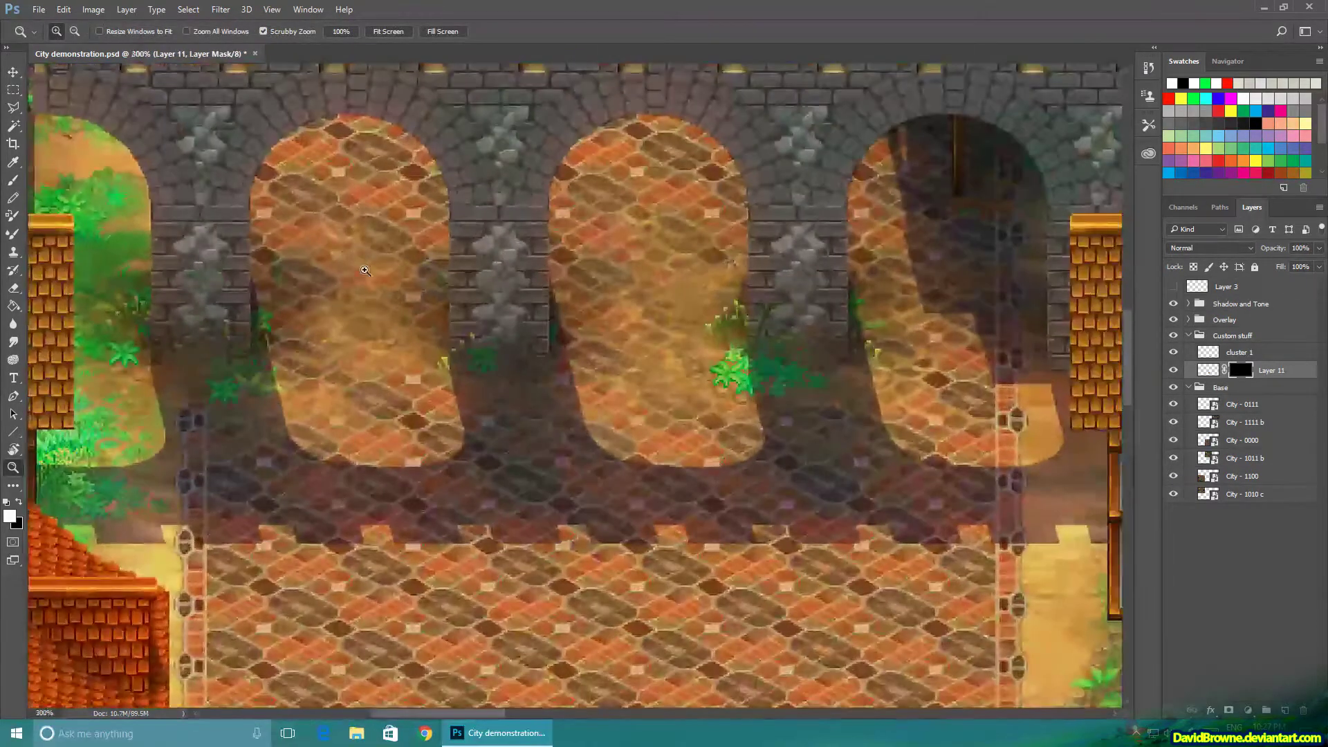
click(370, 320)
click(376, 316)
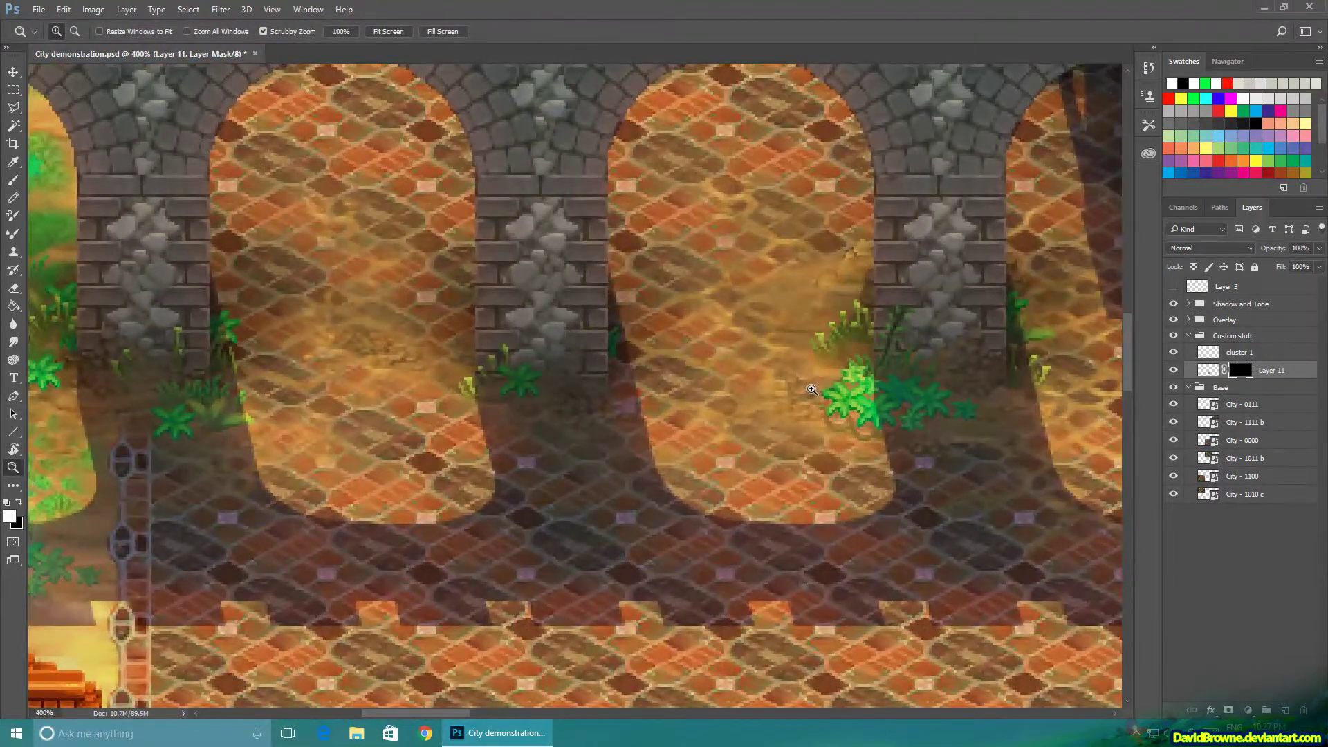
alt+click(723, 493)
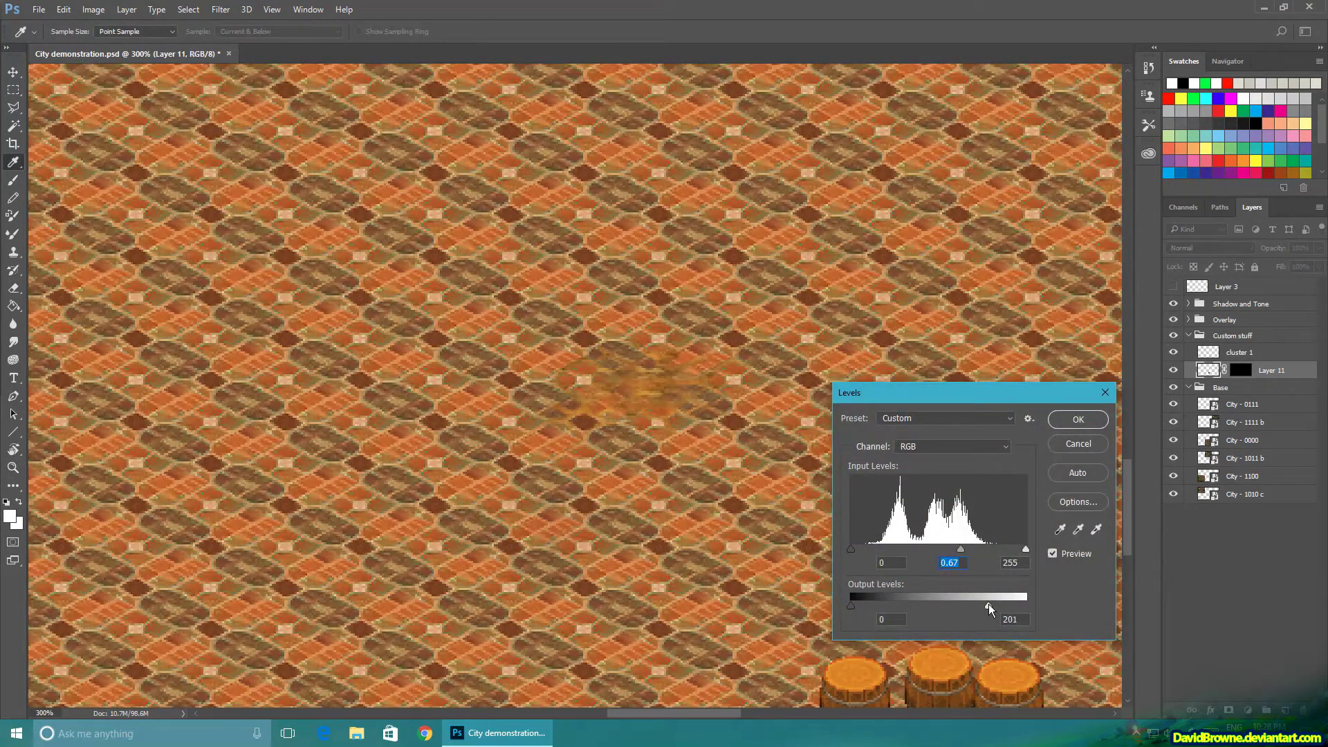
- Apply Levels to the Layer 11 sand with input levels 16, 0.81 and 220 and a maximum output level of 175
click(989, 604)
mouse_move(854, 547)
mouse_down()
mouse_move(875, 553)
mouse_move(862, 557)
mouse_up()
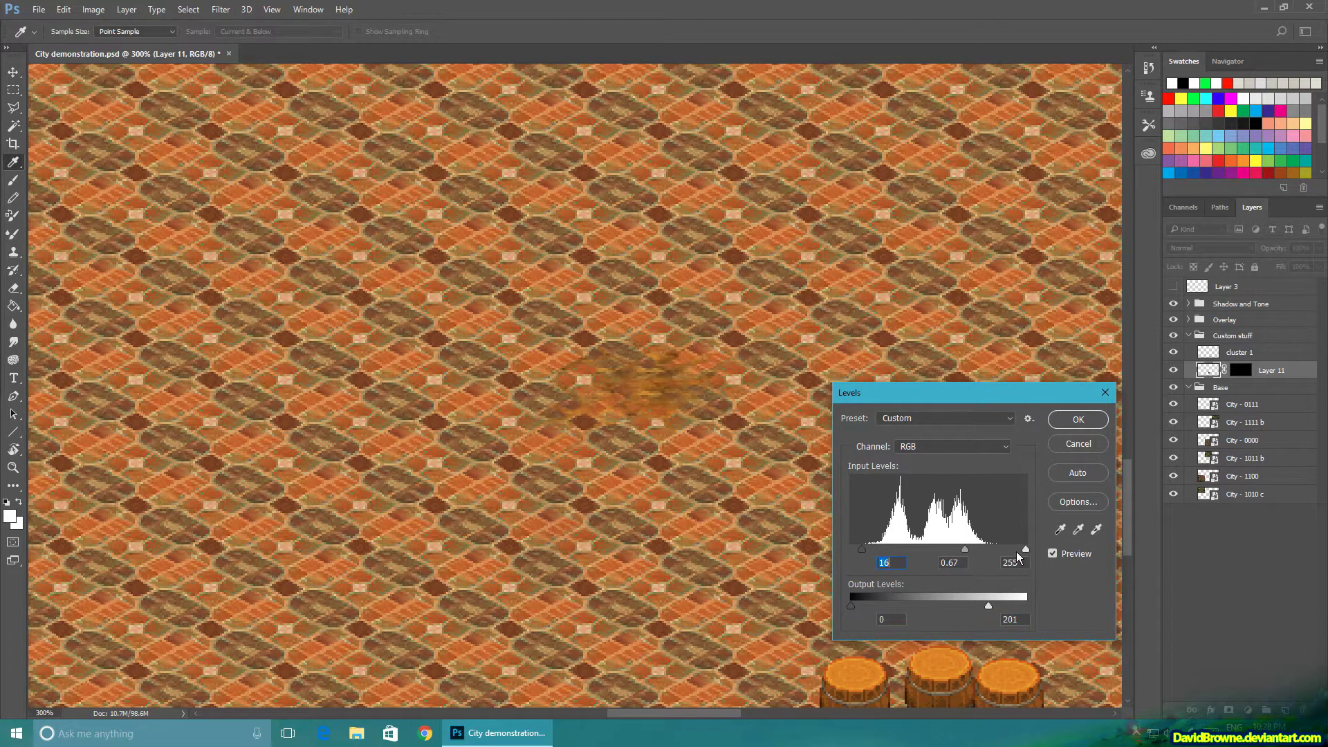
drag(1022, 549, 941, 554)
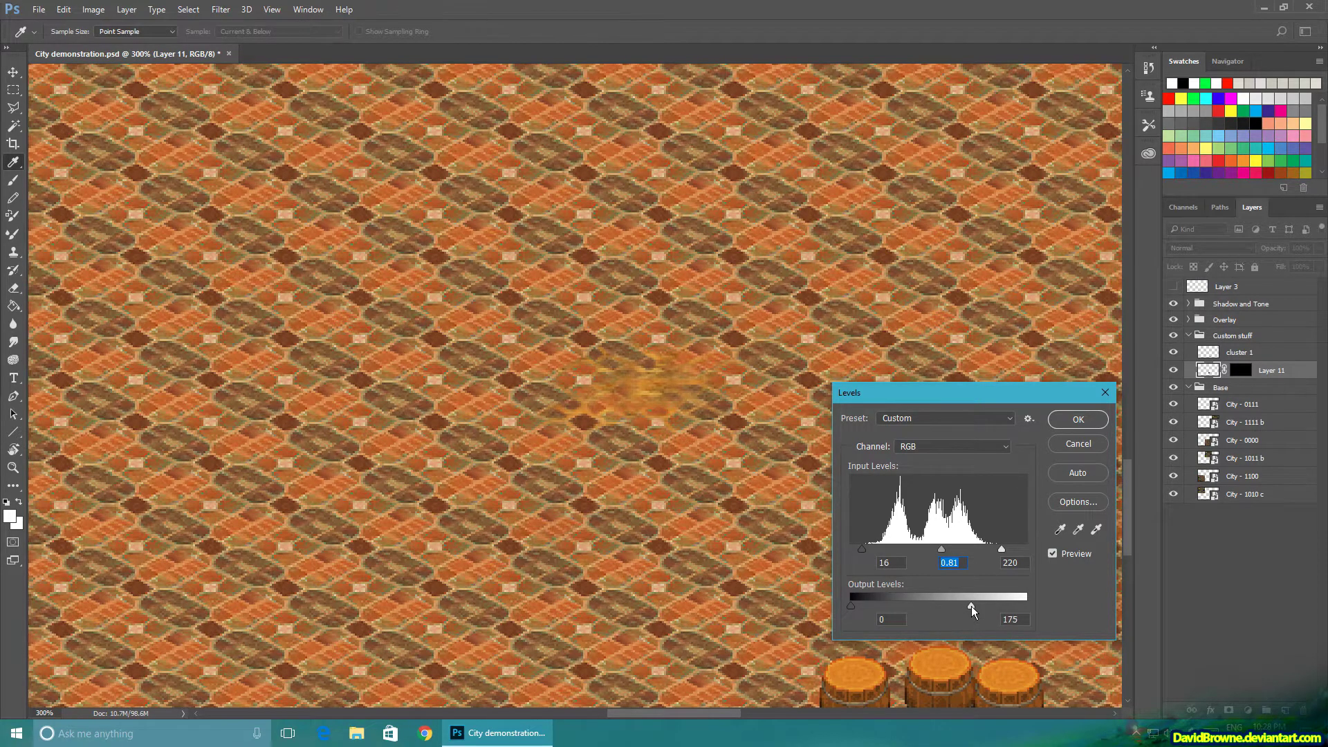
click(971, 606)
click(1078, 419)
key(z)
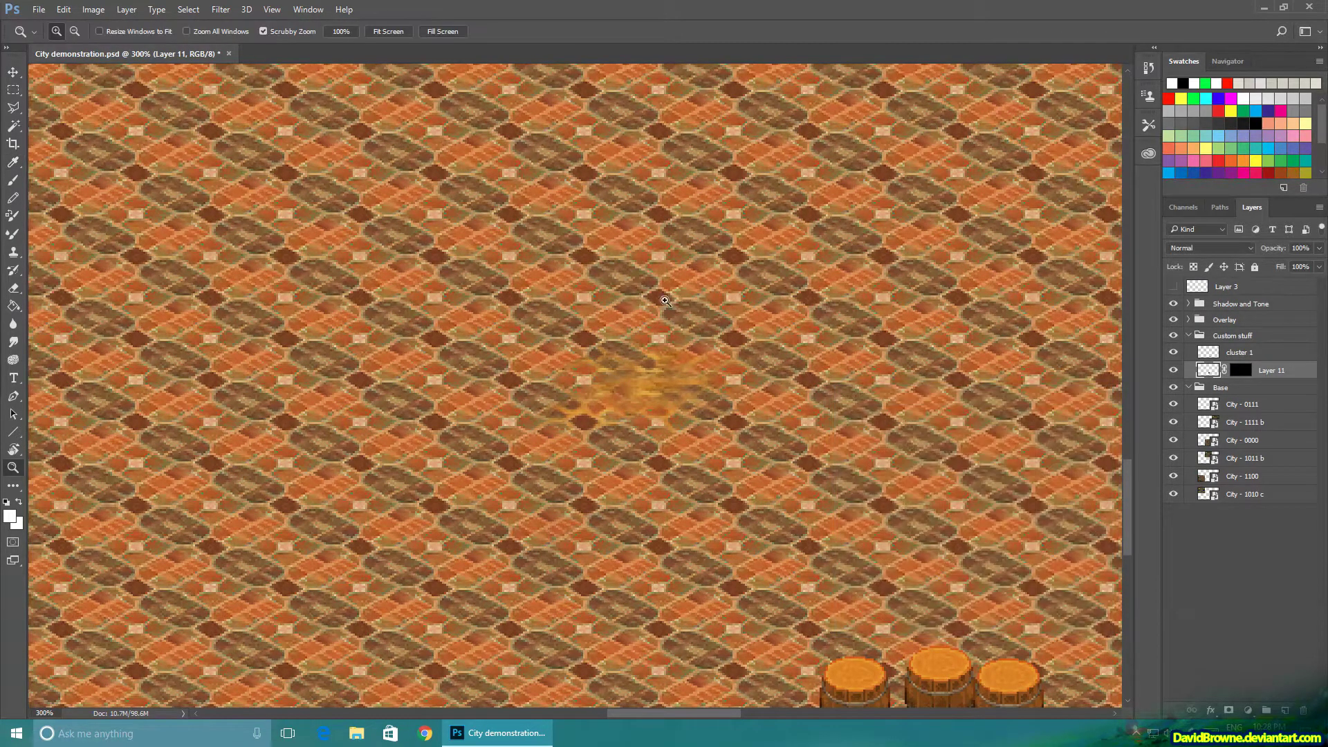
- Adjust the sand patch to a darker brown and move the Layer 12 patch beside the barrels and plants near the house
click(126, 9)
mouse_move(93, 9)
mouse_move(114, 44)
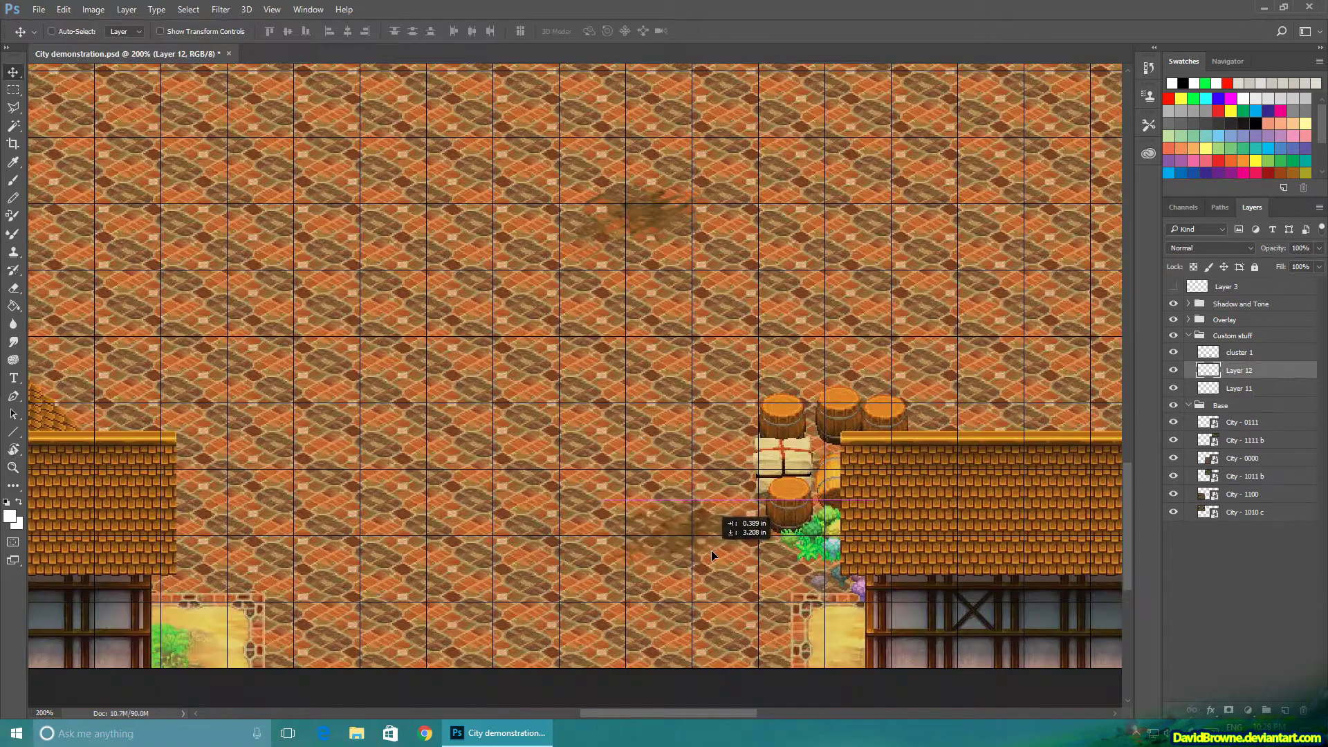
drag(711, 550, 823, 565)
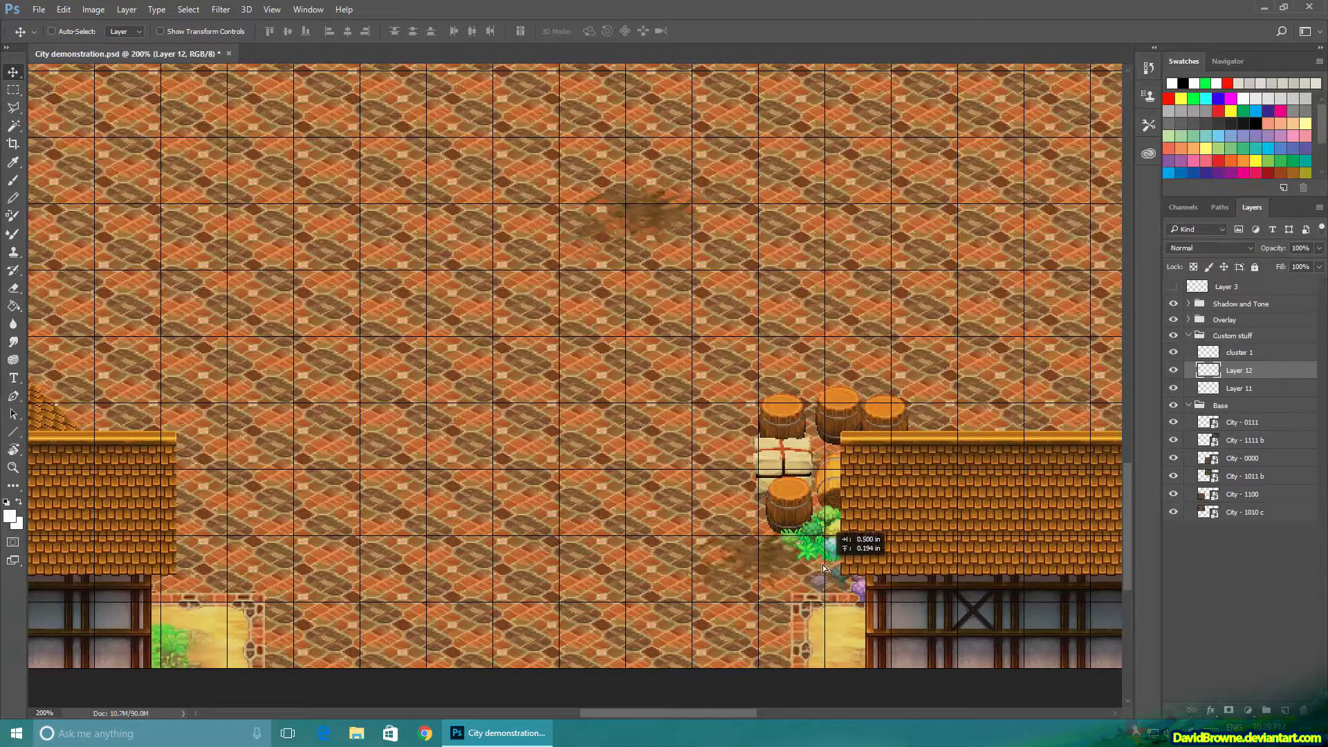
- Flip Layer 11 copy 4 horizontally and reposition it against the neighbouring dirt patches
click(63, 10)
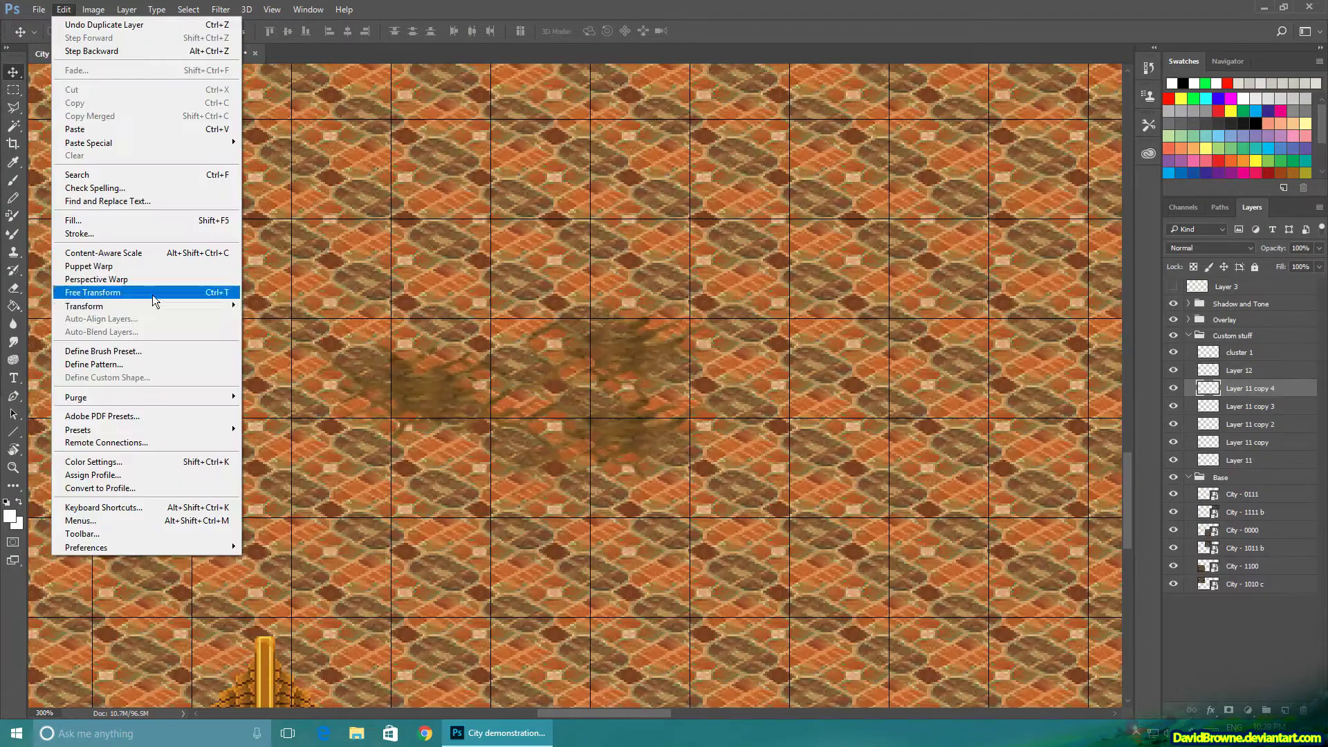
mouse_move(171, 306)
click(318, 455)
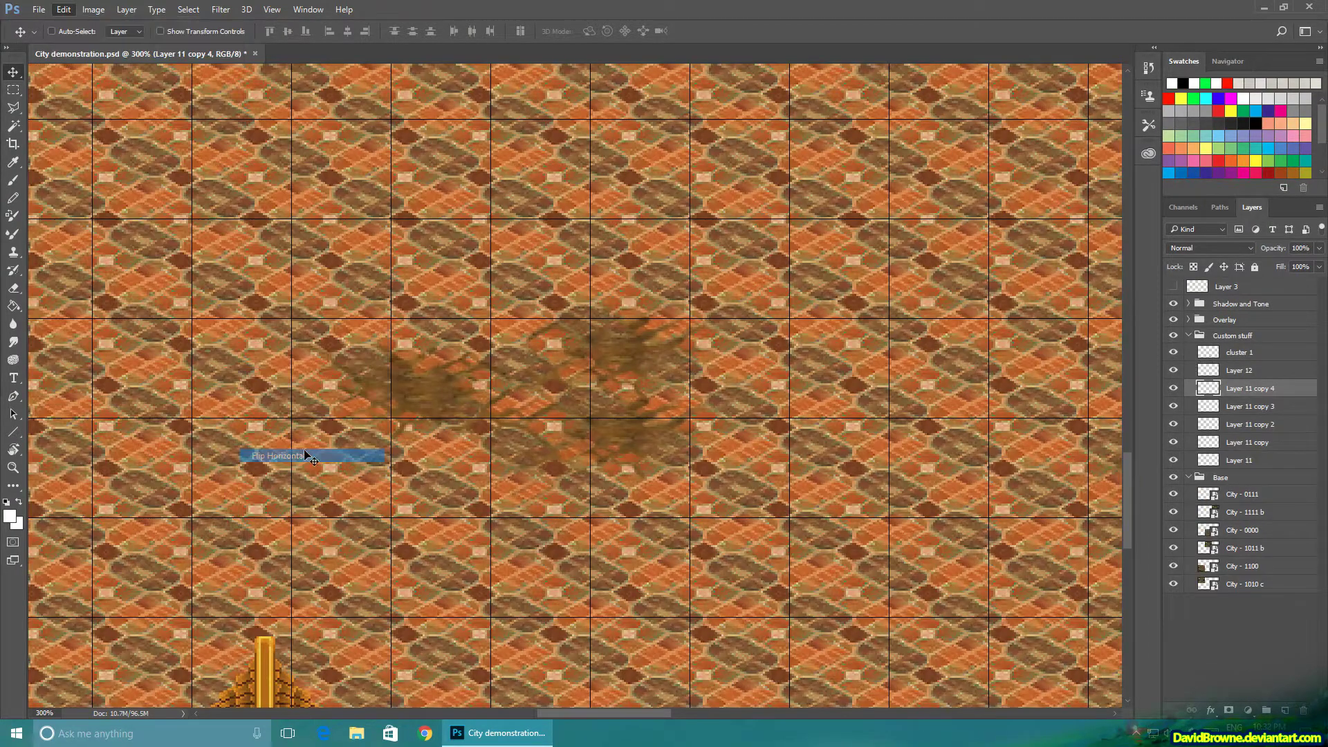
drag(469, 357, 484, 400)
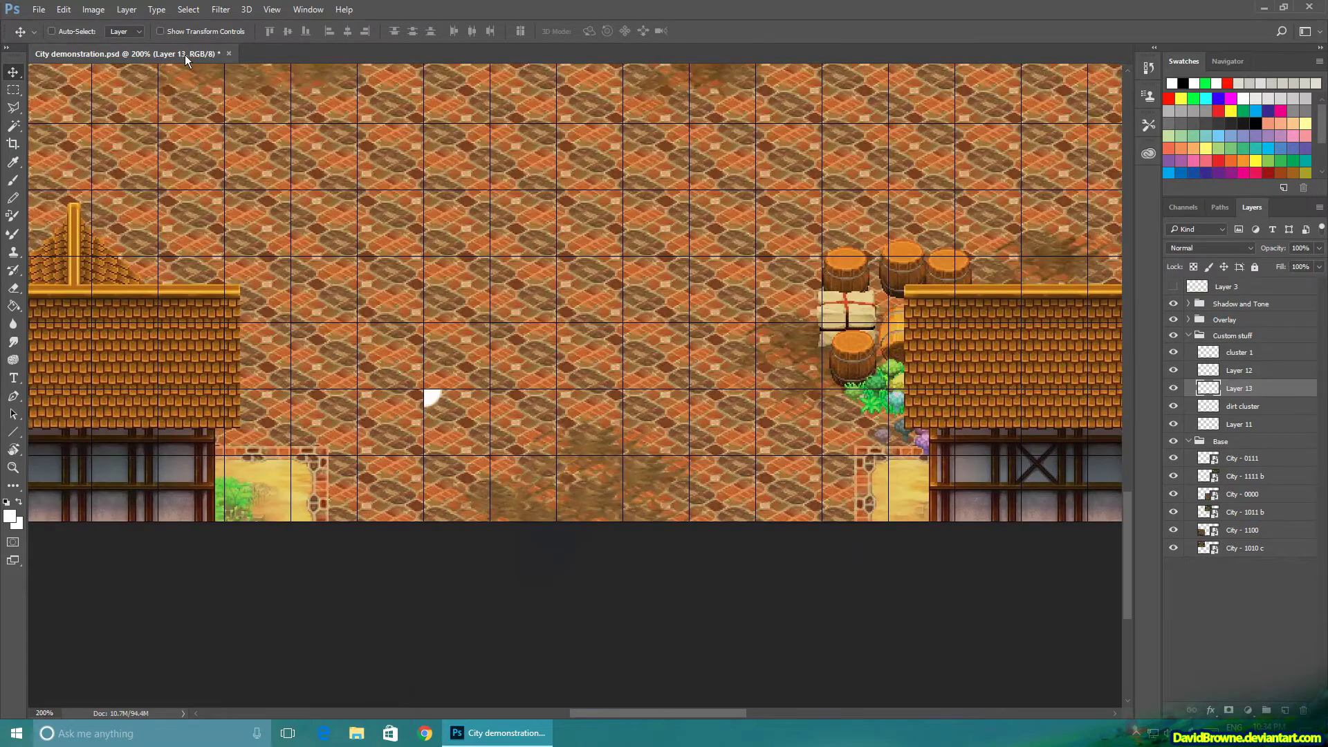
- Reposition Layer 13 higher on the paving and shift the dirt field copy upward on the street between the houses
mouse_move(453, 386)
mouse_down()
mouse_move(588, 221)
mouse_move(564, 227)
mouse_up()
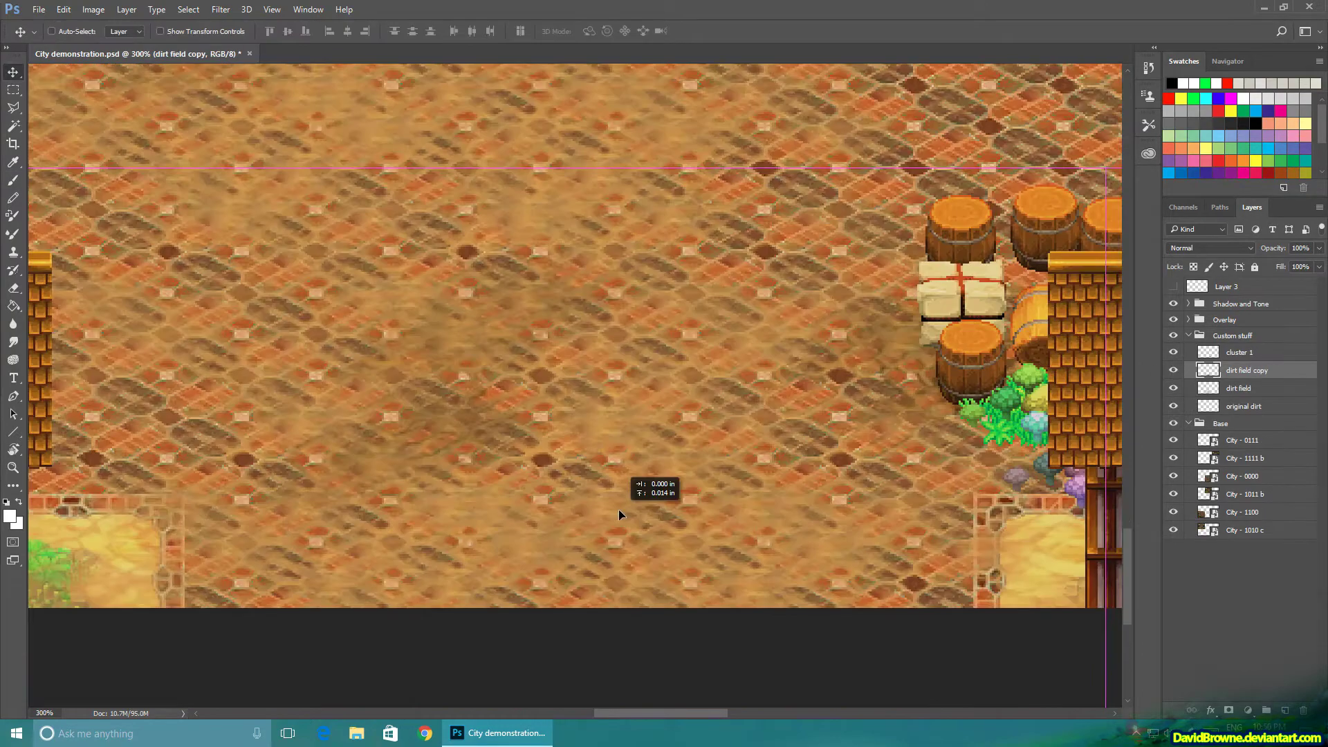
mouse_move(618, 509)
mouse_down()
mouse_move(595, 501)
mouse_move(616, 452)
mouse_up()
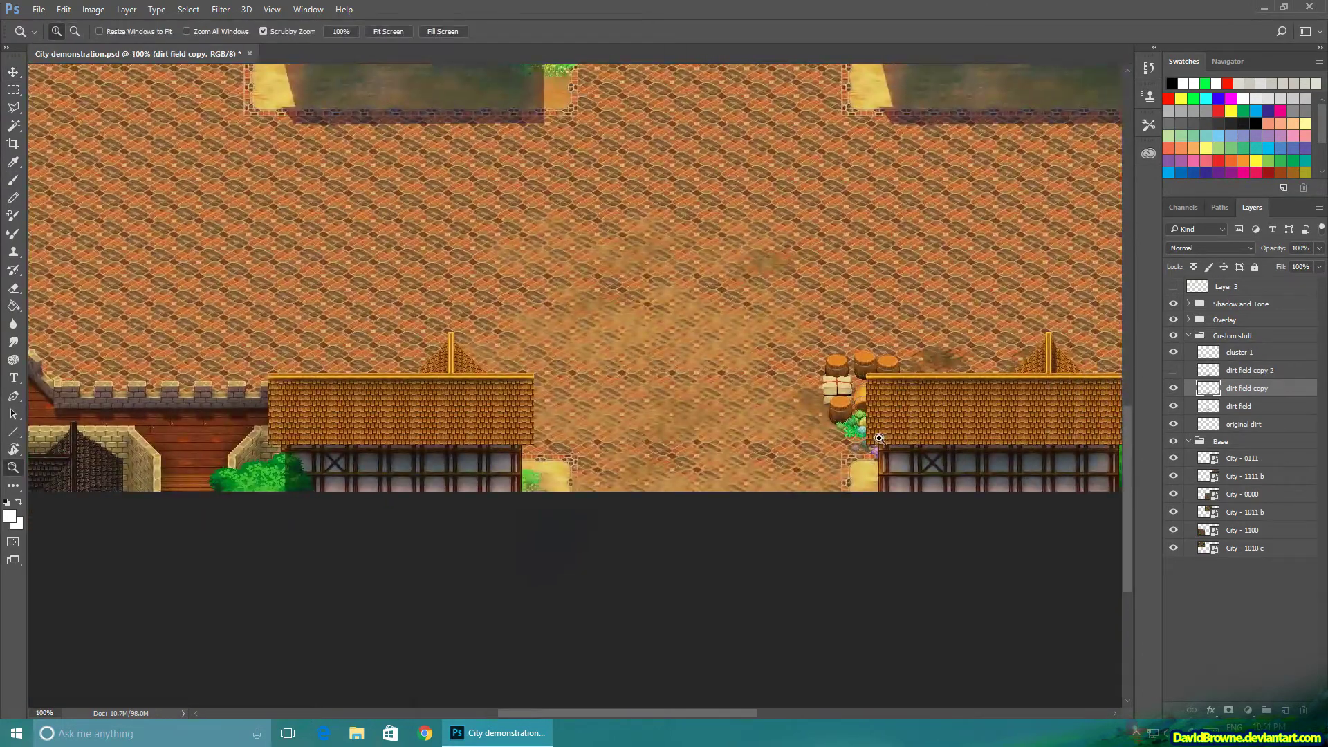
- Set the Eraser to a soft round tip about 90 px in size
key(e)
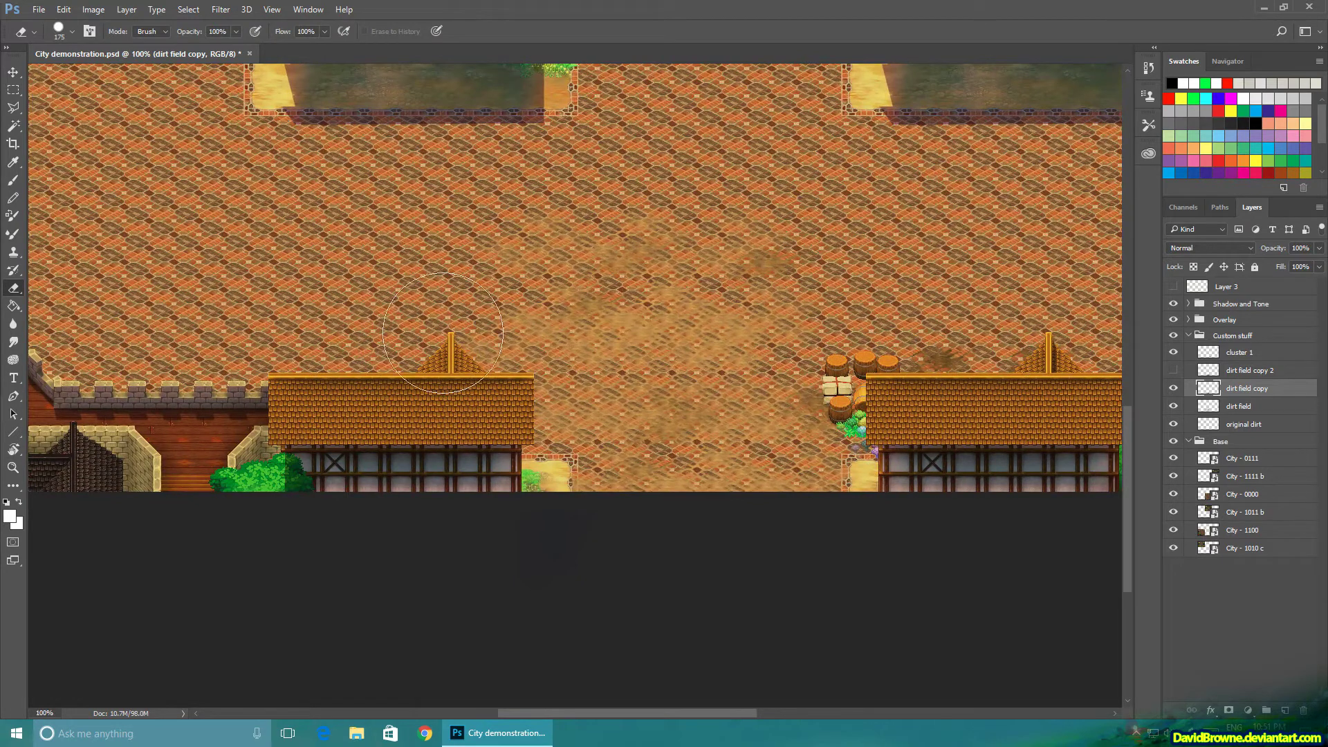
click(72, 32)
click(73, 165)
click(374, 187)
key(bracketright)
key(bracketright)
key(bracketright)
key(bracketleft)
key(bracketleft)
key(bracketleft)
key(bracketleft)
key(bracketleft)
key(bracketleft)
key(bracketleft)
key(ctrl+plus)
- Darken the dirt field copy layer with Levels, setting the maximum output level to 170
click(93, 9)
mouse_move(114, 41)
click(268, 57)
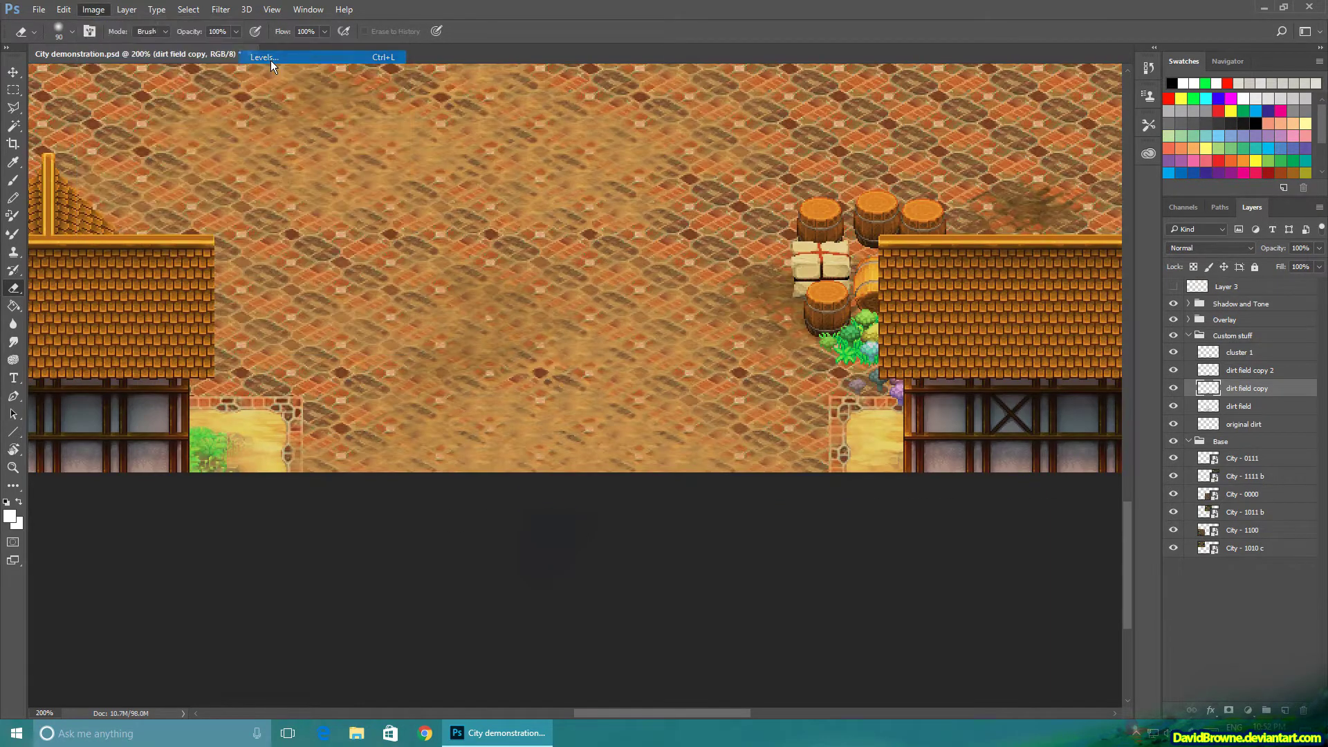
drag(1026, 606, 968, 607)
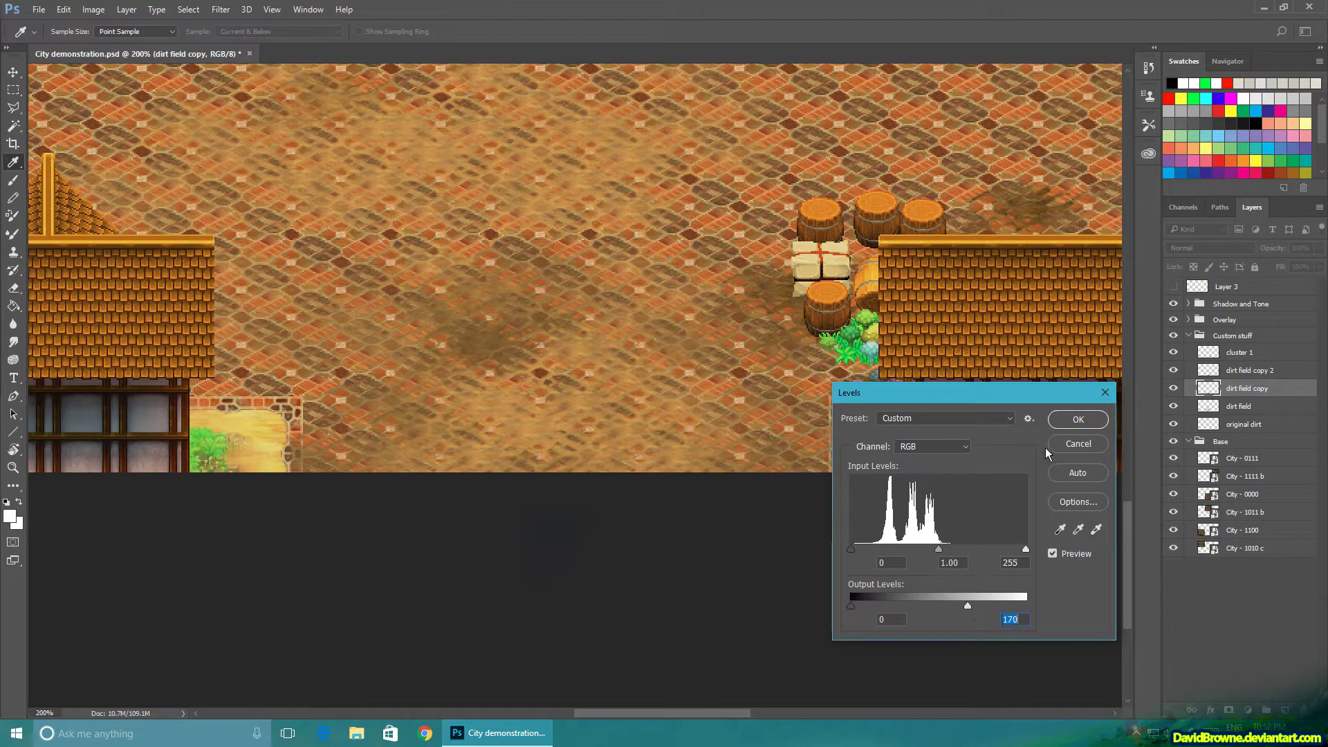
click(1064, 419)
- Soften the dark dirt on the dirt field copy layer with a 150 px Eraser at 40% opacity
key(e)
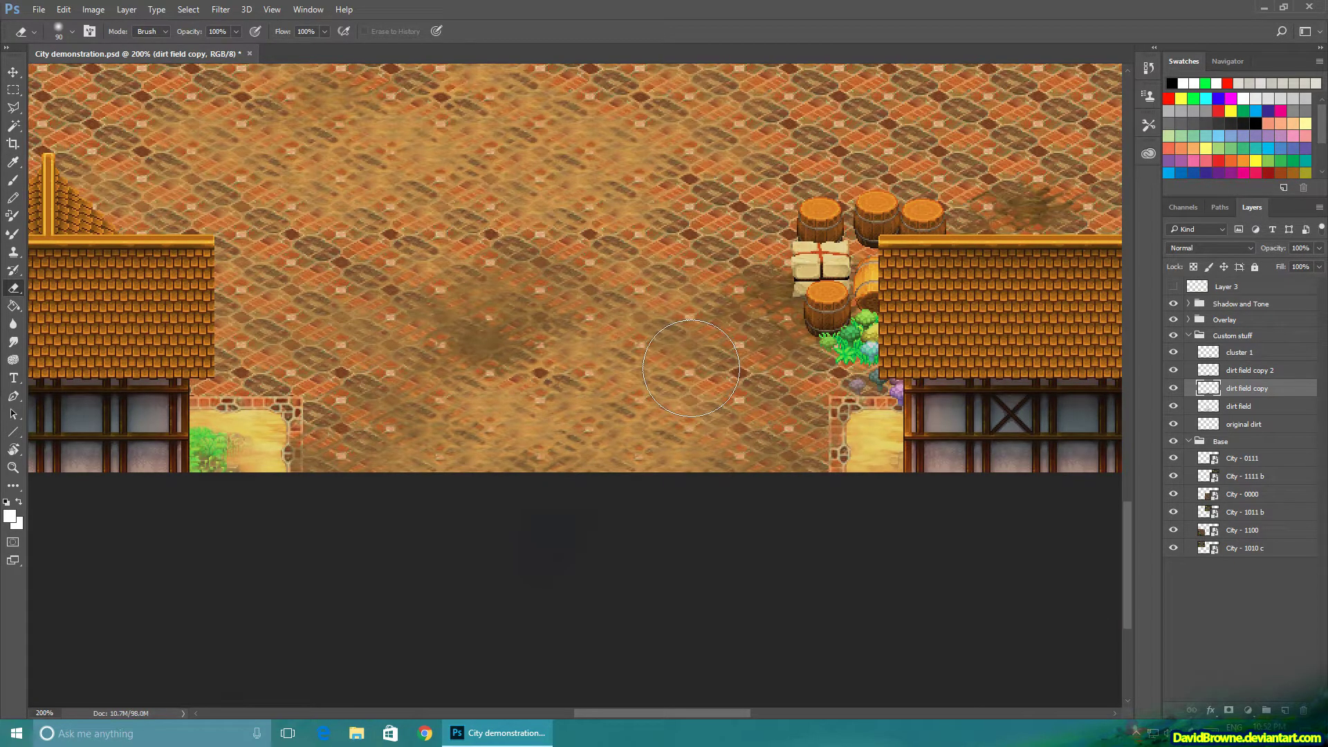
key(bracketright)
key(bracketright)
key(bracketright)
key(4)
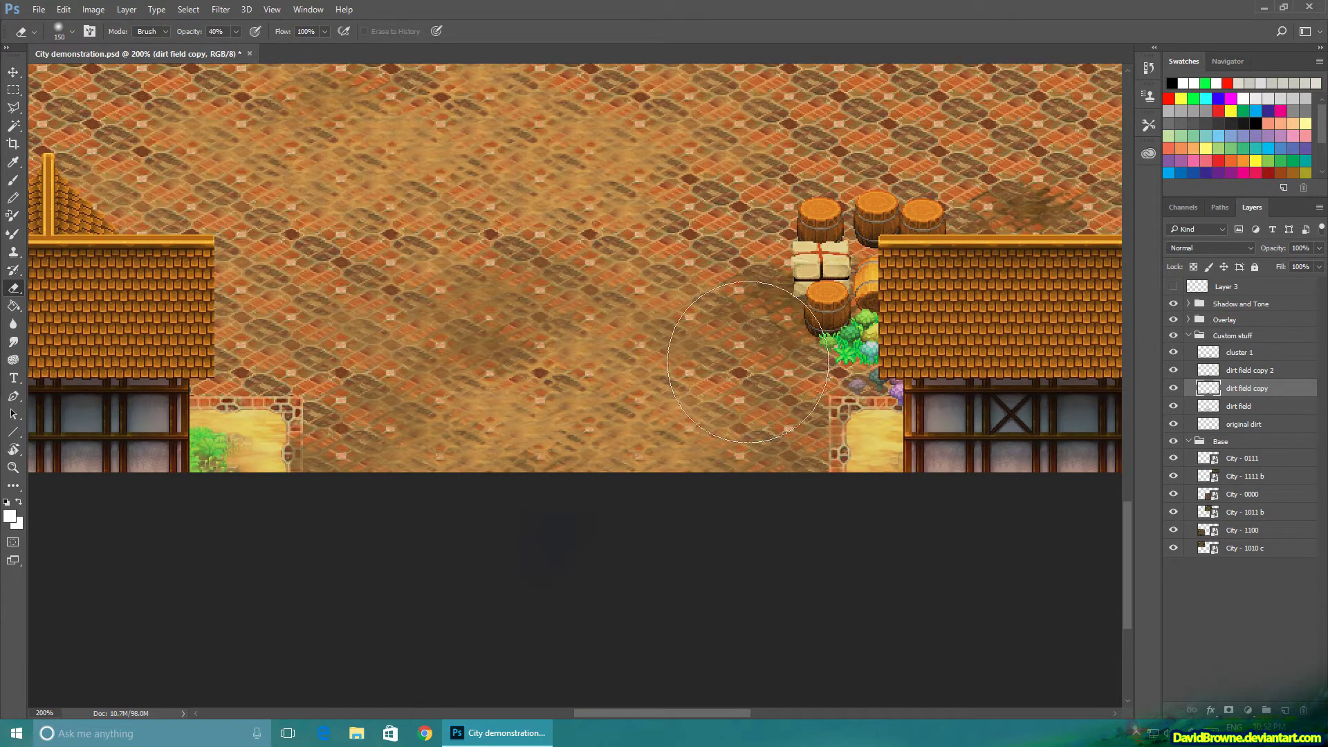
drag(597, 271, 685, 376)
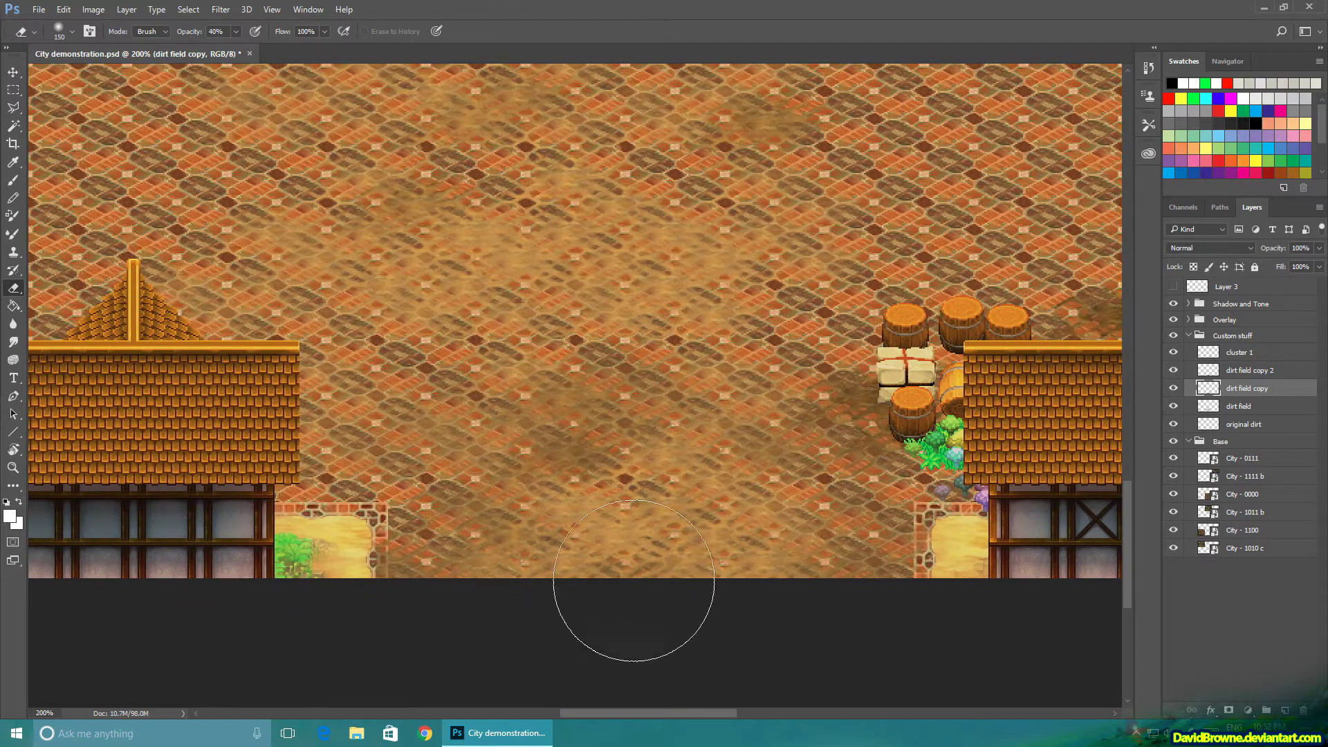
drag(821, 454, 753, 453)
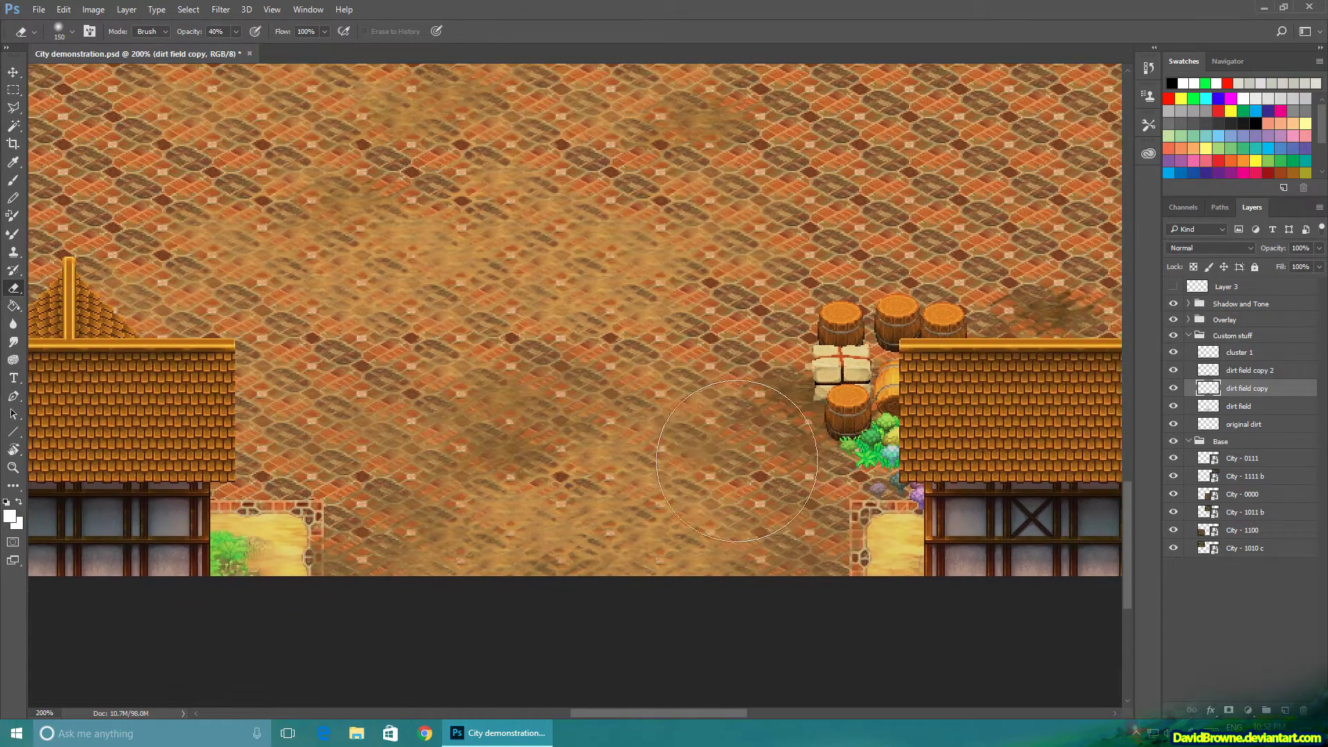
- Erase the dirt along the brick edging of the sandy plot beside the left-hand house, using a smaller Eraser
key(bracketleft)
key(bracketleft)
key(bracketleft)
key(bracketleft)
key(bracketleft)
key(bracketleft)
key(bracketleft)
mouse_move(316, 528)
mouse_down()
mouse_move(297, 573)
mouse_move(304, 557)
mouse_move(350, 564)
mouse_move(334, 549)
mouse_up()
- Erase the dirt along the brick edging of the right-hand house's sandy plot with a 90 px Eraser
key(bracketright)
key(bracketright)
key(bracketright)
key(bracketright)
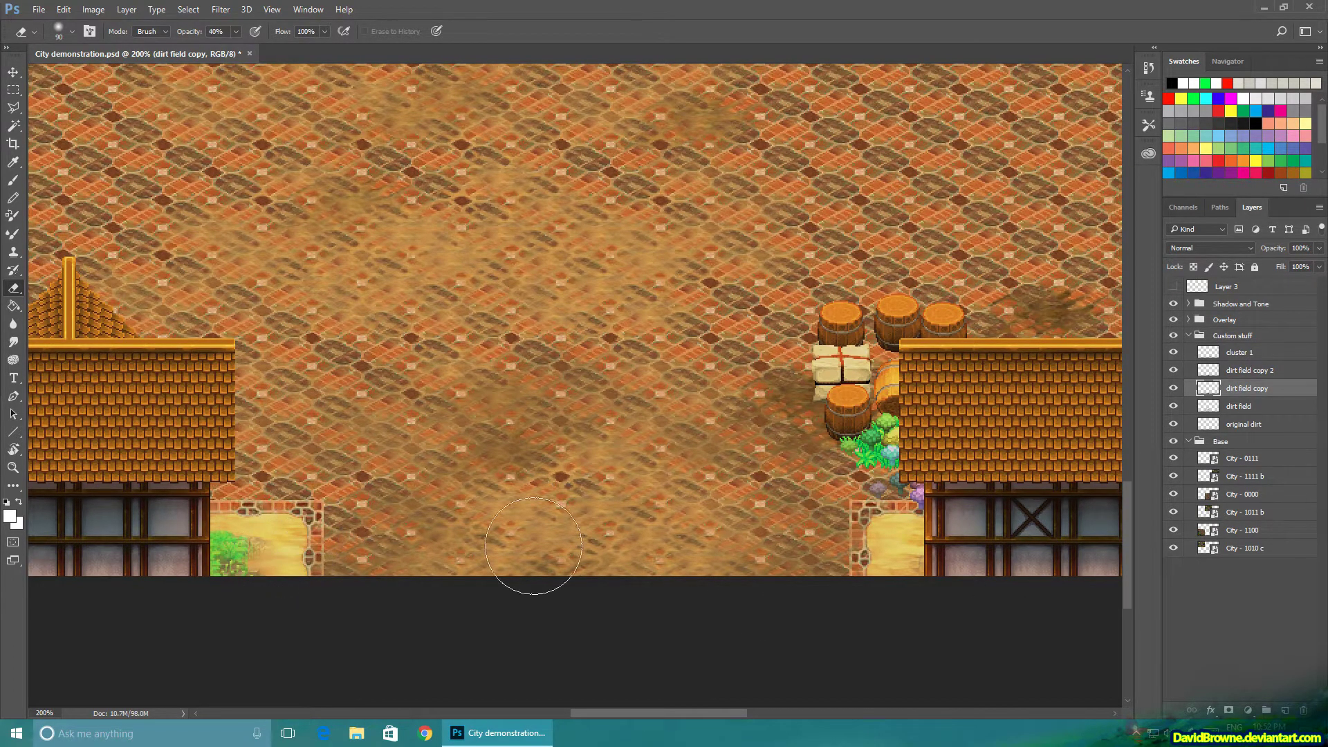
drag(845, 542, 866, 547)
- Touch up the remaining dirt on the street between the houses with the Eraser at 150 px and 50 px
key(bracketright)
key(bracketright)
key(bracketright)
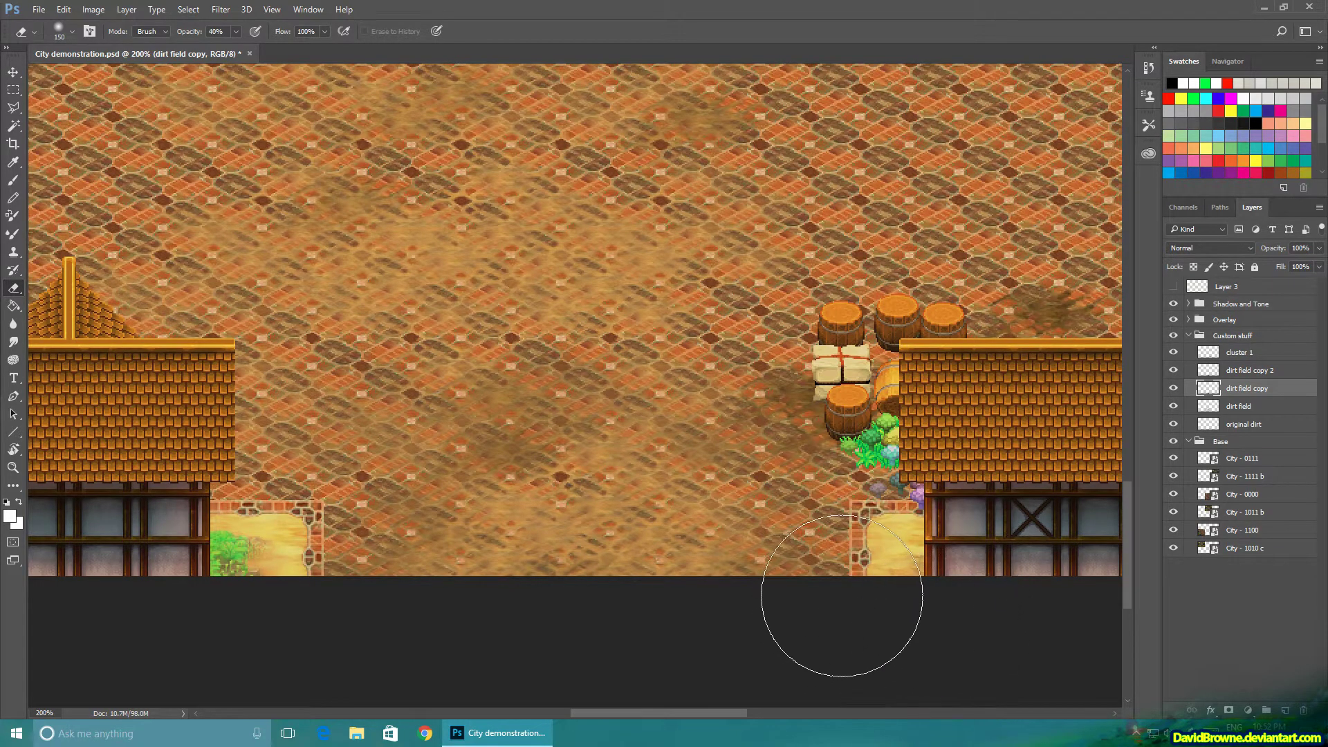
key(bracketleft)
key(bracketleft)
key(bracketleft)
key(bracketleft)
key(bracketleft)
key(bracketleft)
key(bracketleft)
drag(445, 364, 474, 424)
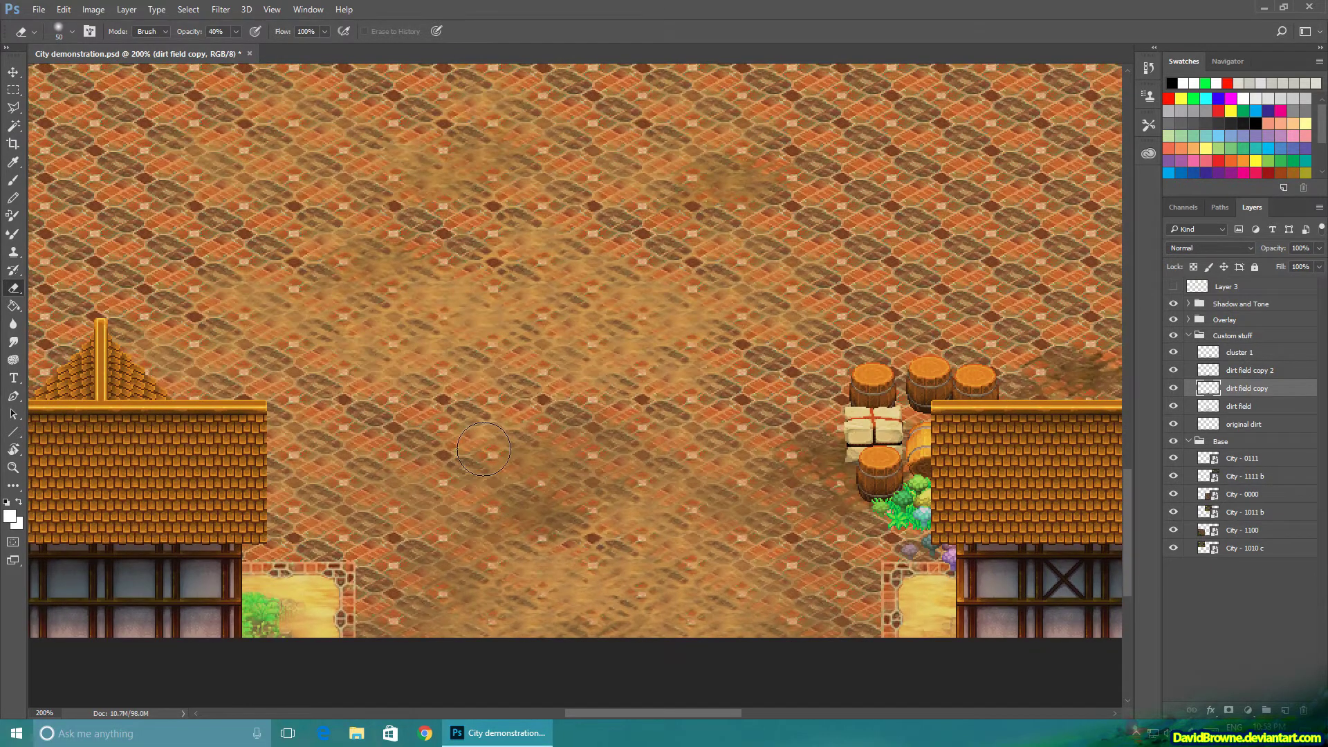
key(z)
alt+click(528, 468)
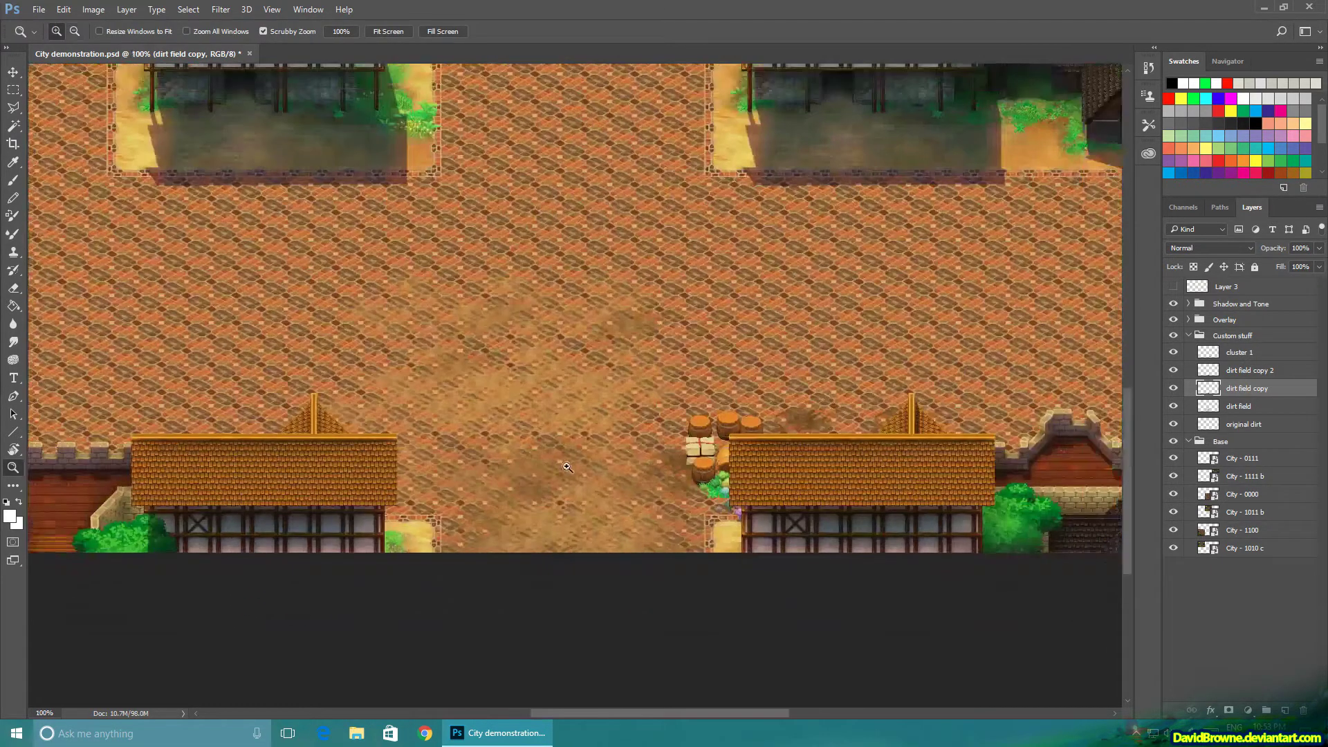
- Compare the dirt with the dirt field copy layer hidden and shown, and merge that layer into dirt field
click(1175, 390)
click(1174, 389)
key(Delete)
click(1175, 389)
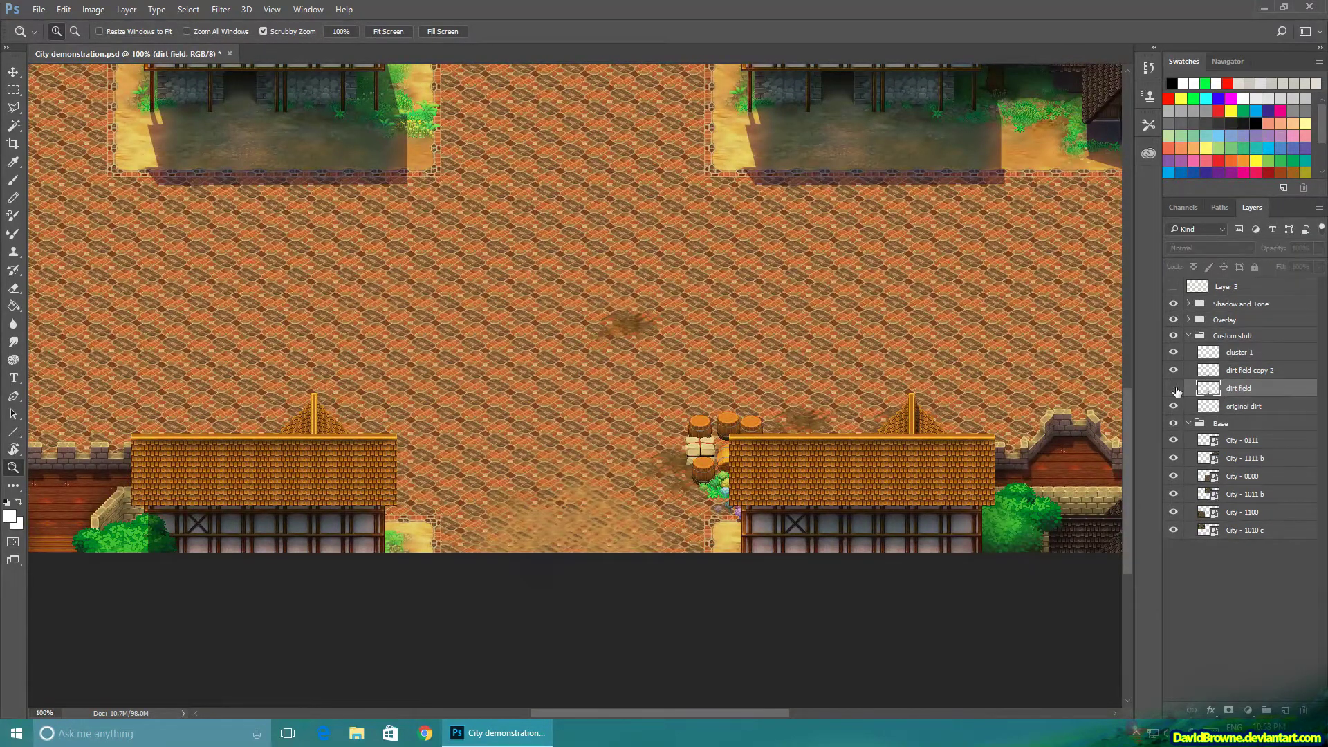
click(1174, 389)
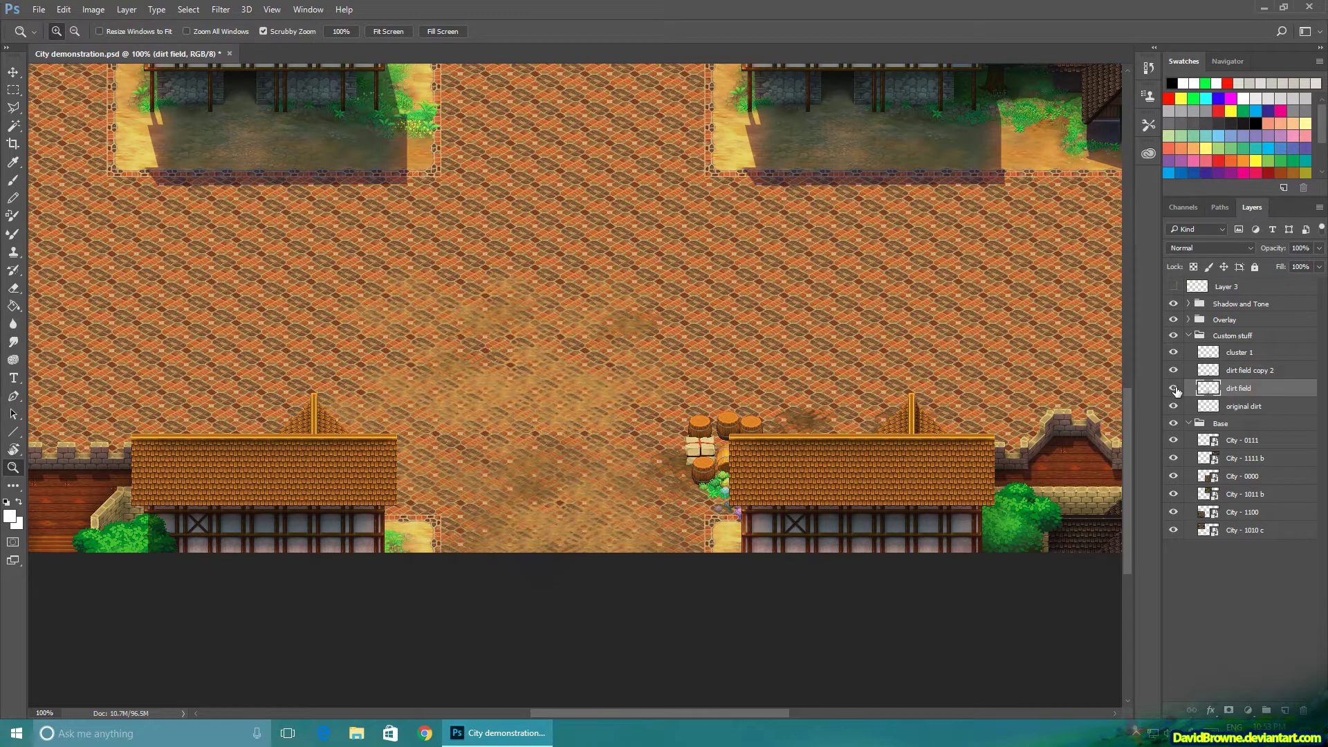
- Compare the dirt with dirt field copy 2 hidden and shown, and merge that layer into dirt field
click(1174, 371)
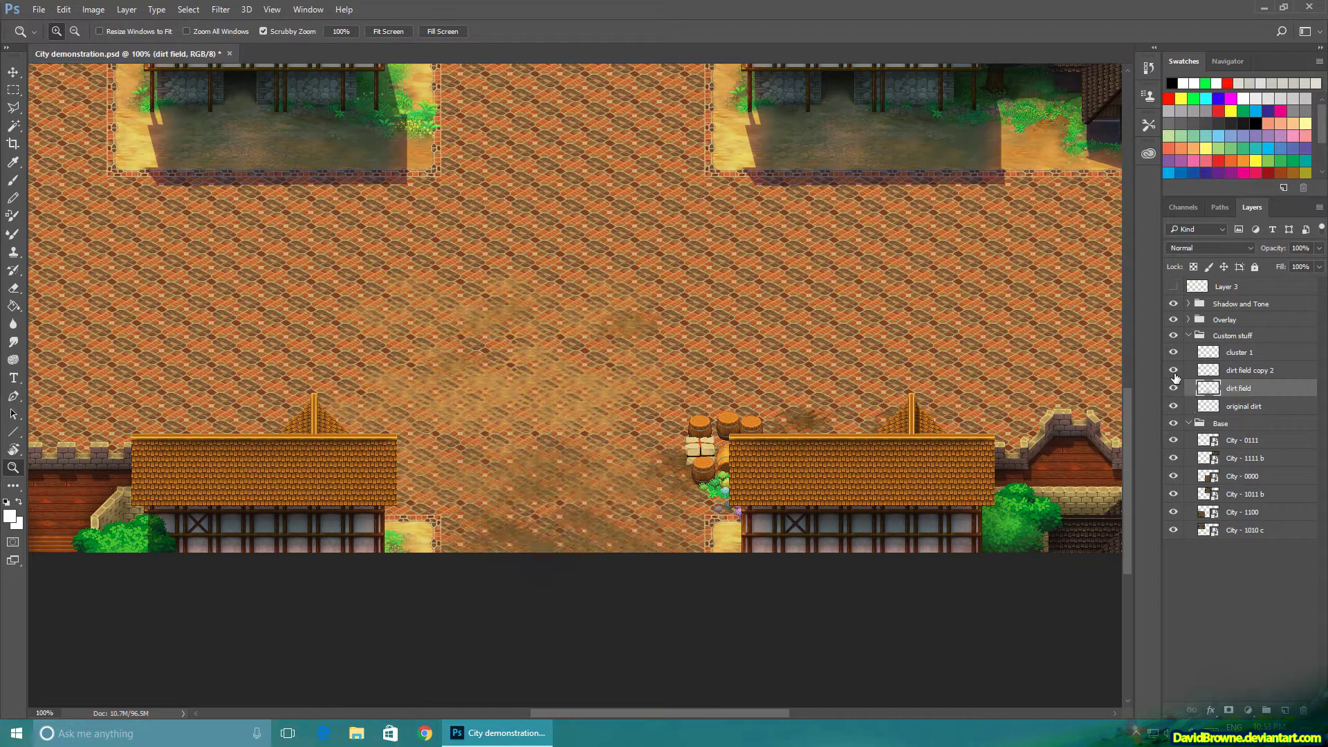
click(1174, 373)
click(1234, 373)
key(Delete)
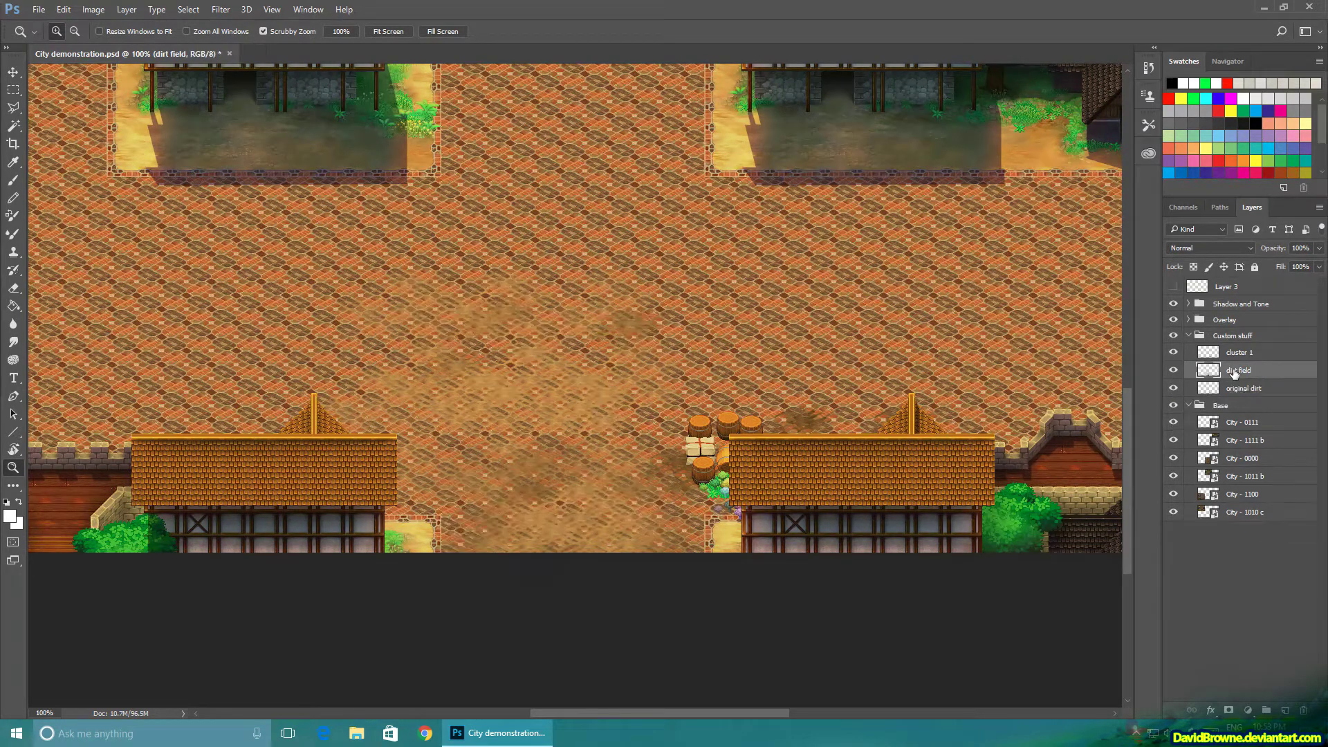
- Merge the dirt field layer into original dirt and rename the merged layer Dirt cluster
click(1174, 373)
click(1174, 372)
key(Delete)
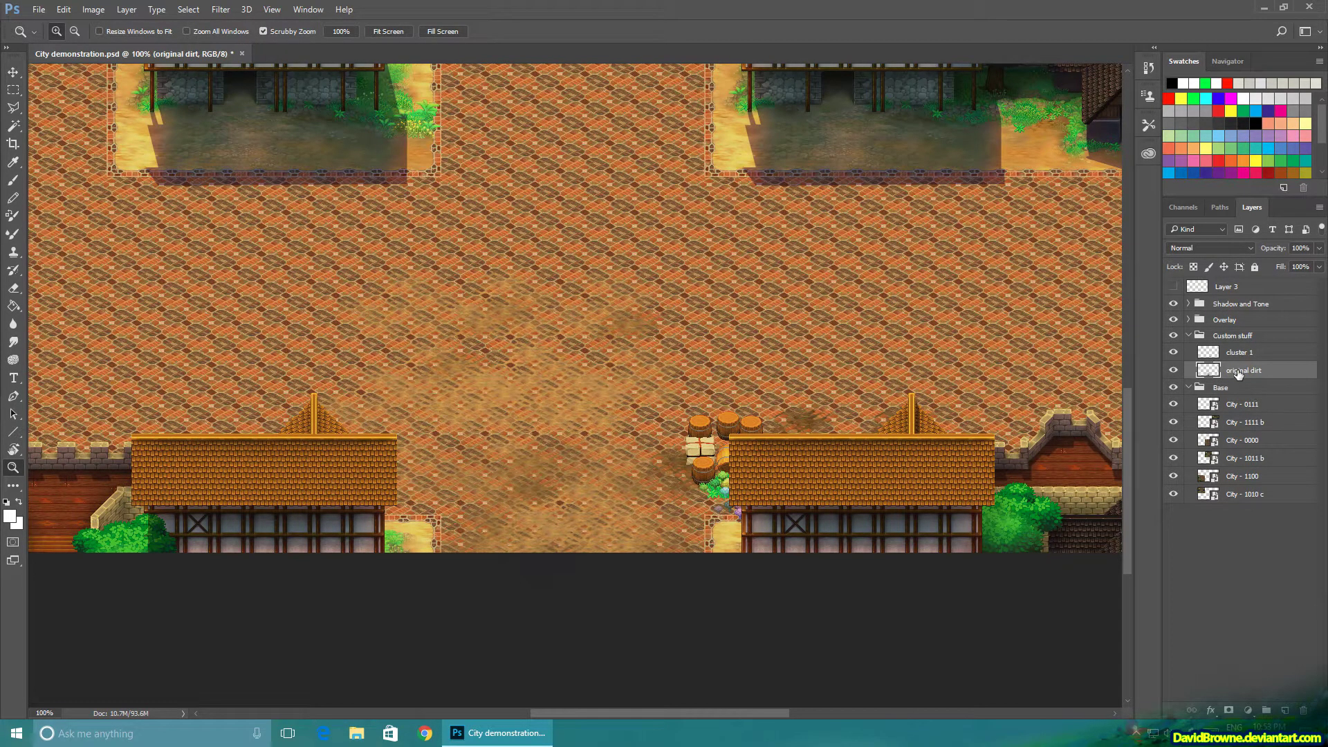
double_click(1239, 372)
text(Di)
text(rt cluster)
key(Return)
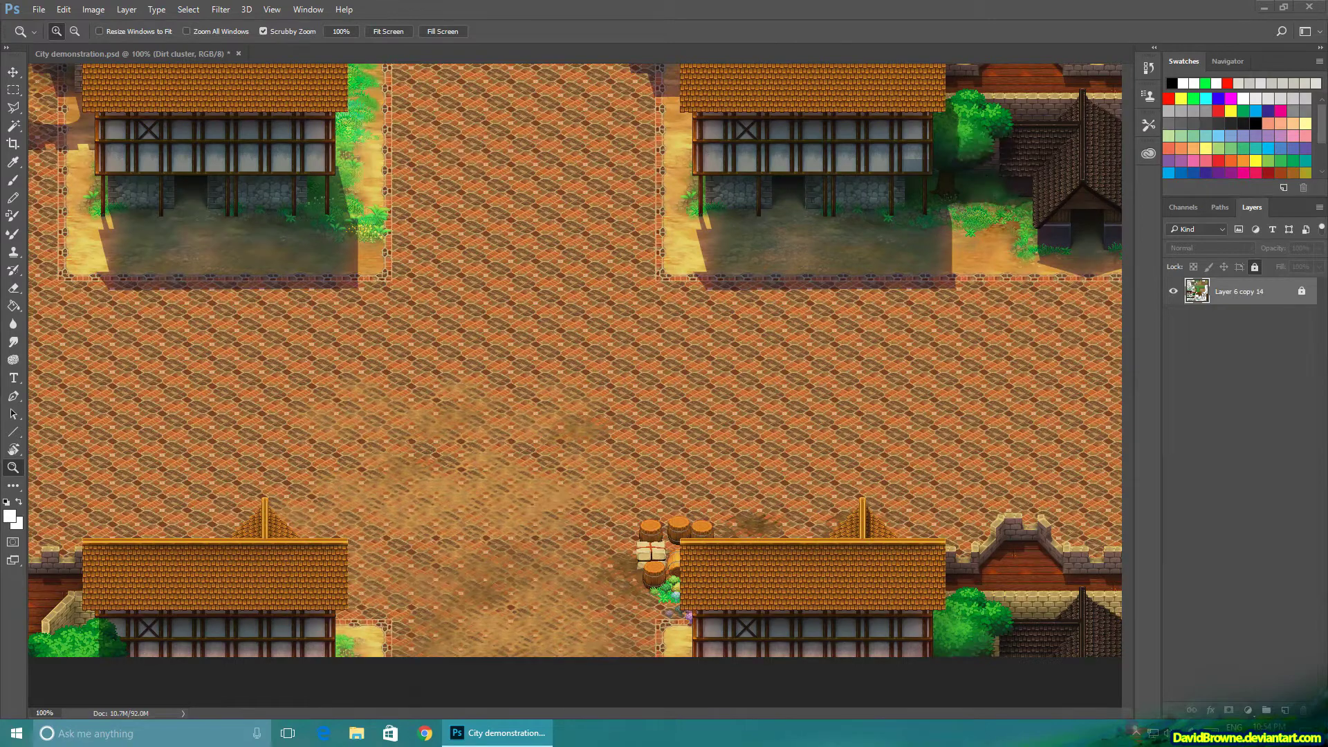
- Paste the wooden plank tile as a new layer above Dirt cluster and align it to a grid cell on the street
click(534, 401)
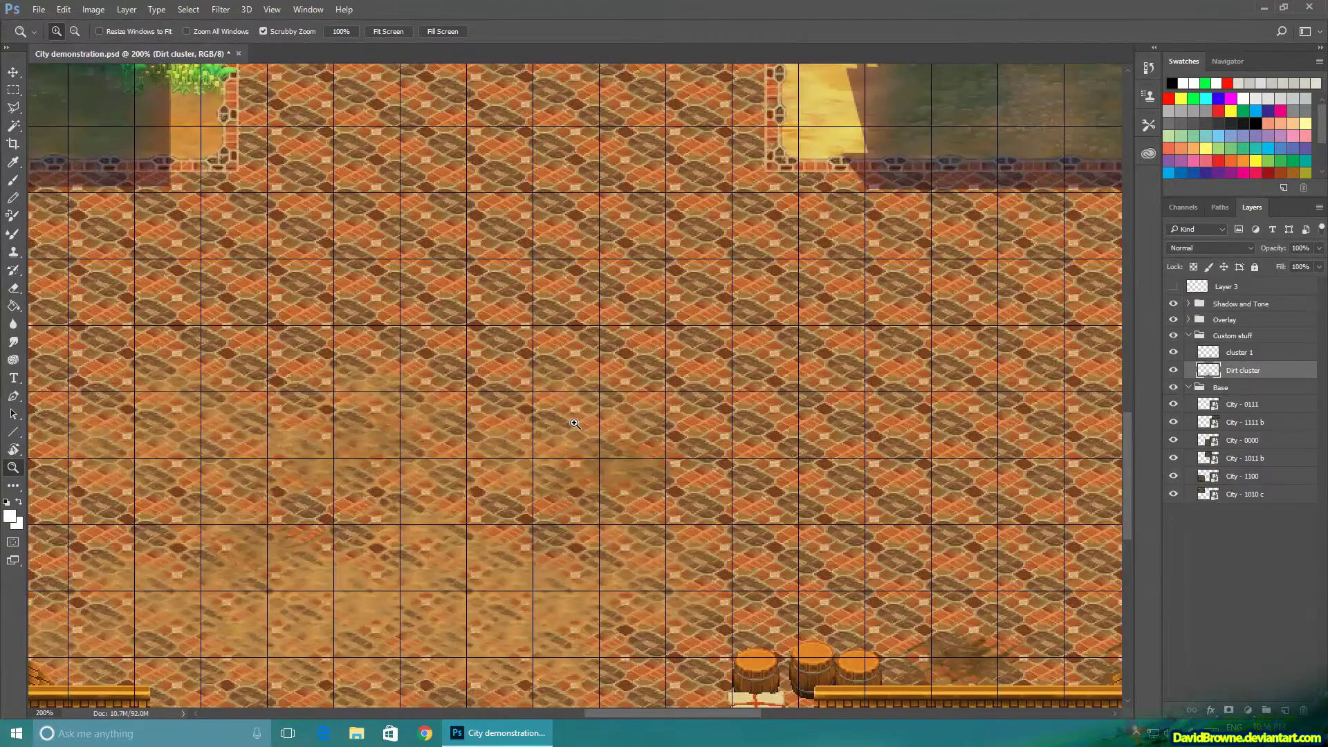
key(ctrl+v)
click(13, 71)
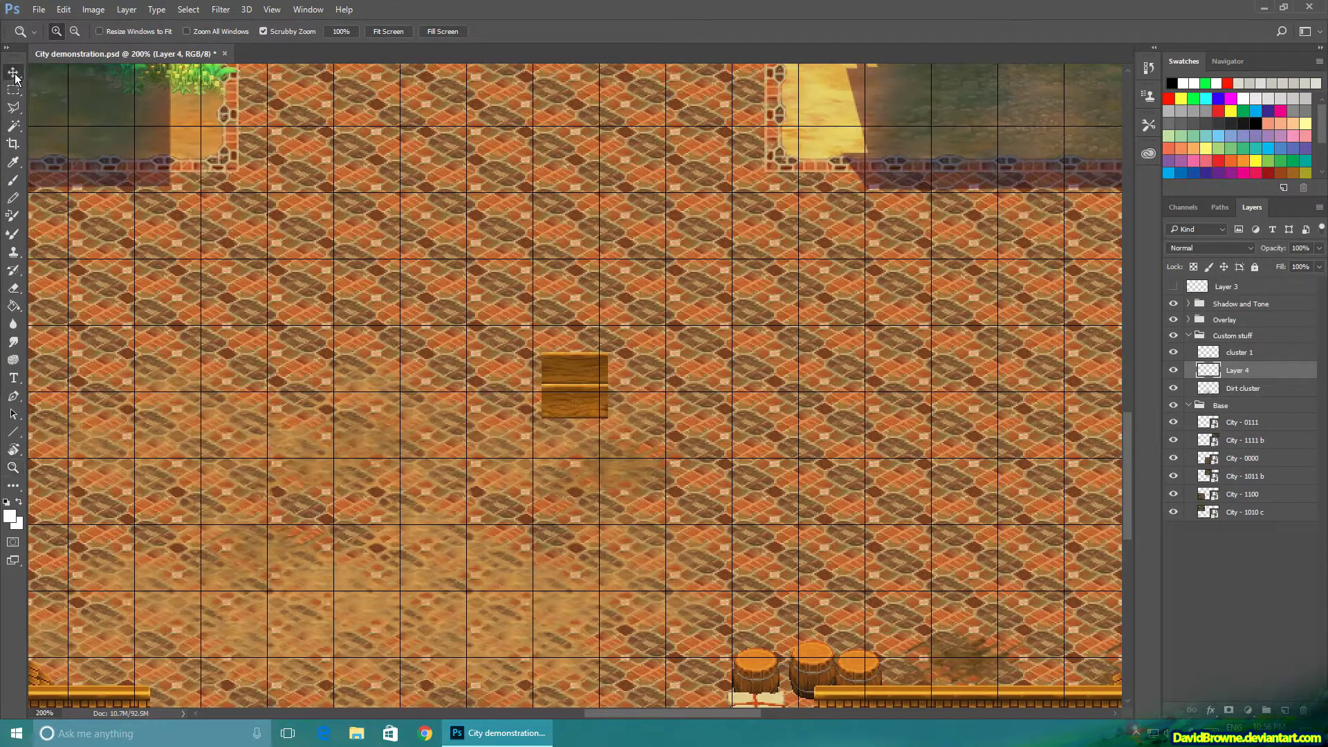
drag(580, 386, 505, 416)
- Delete the upper half of the plank tile with a rectangular selection, keeping only the lower plank
scroll(479, 376, up, 1)
key(m)
drag(600, 310, 418, 446)
key(Delete)
key(ctrl+d)
- Paste a second wooden plank and fit it into the adjacent grid cell so the two planks form one front
key(ctrl+v)
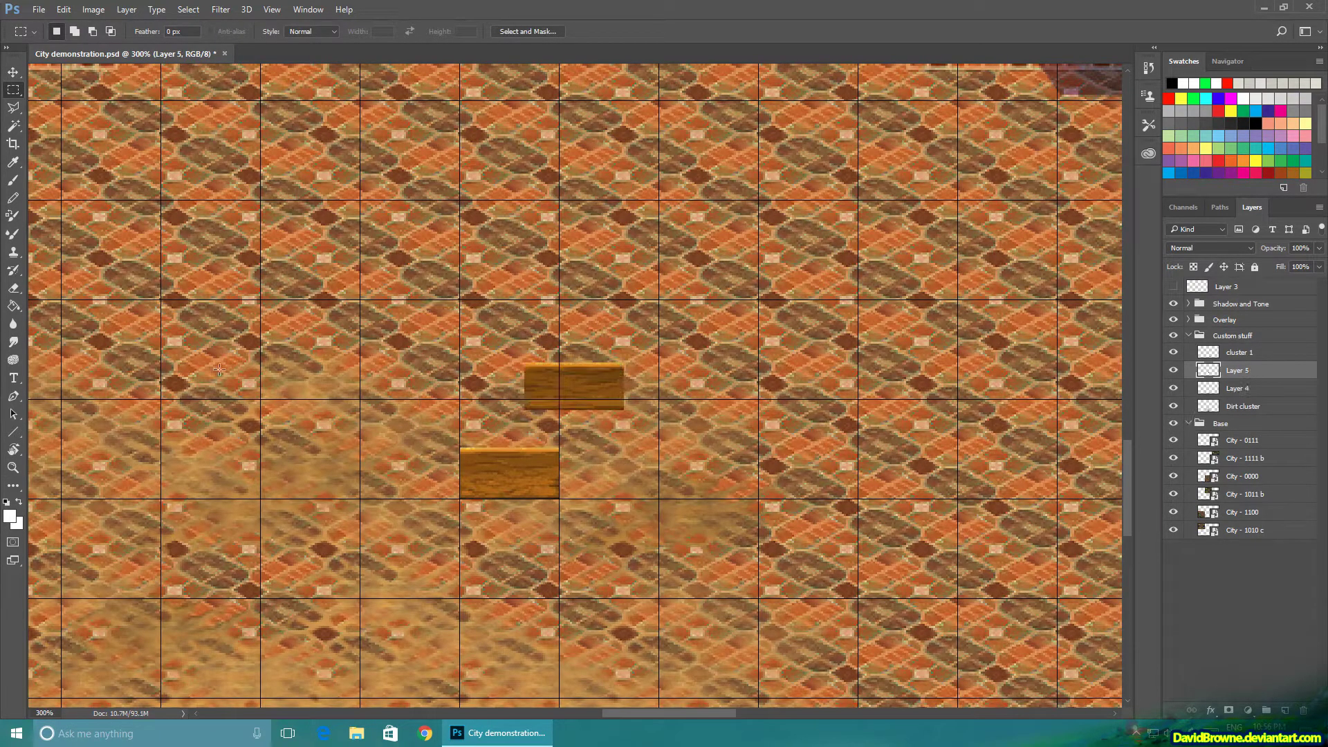
click(13, 72)
drag(593, 350, 633, 436)
- Duplicate the second plank without the grid, place the copy over the seam, and blend its edge with a 40% opacity Eraser
key(ctrl+j)
key(ctrl+apostrophe)
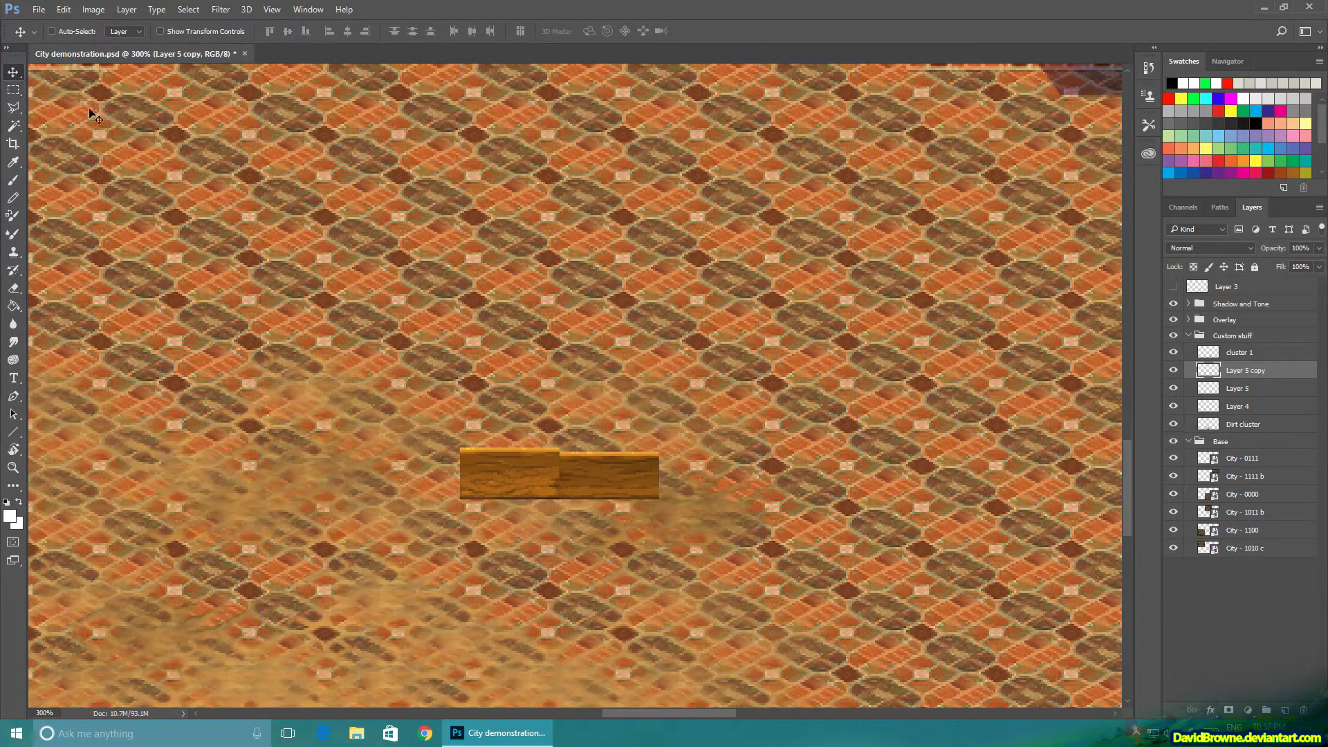
drag(552, 339, 495, 330)
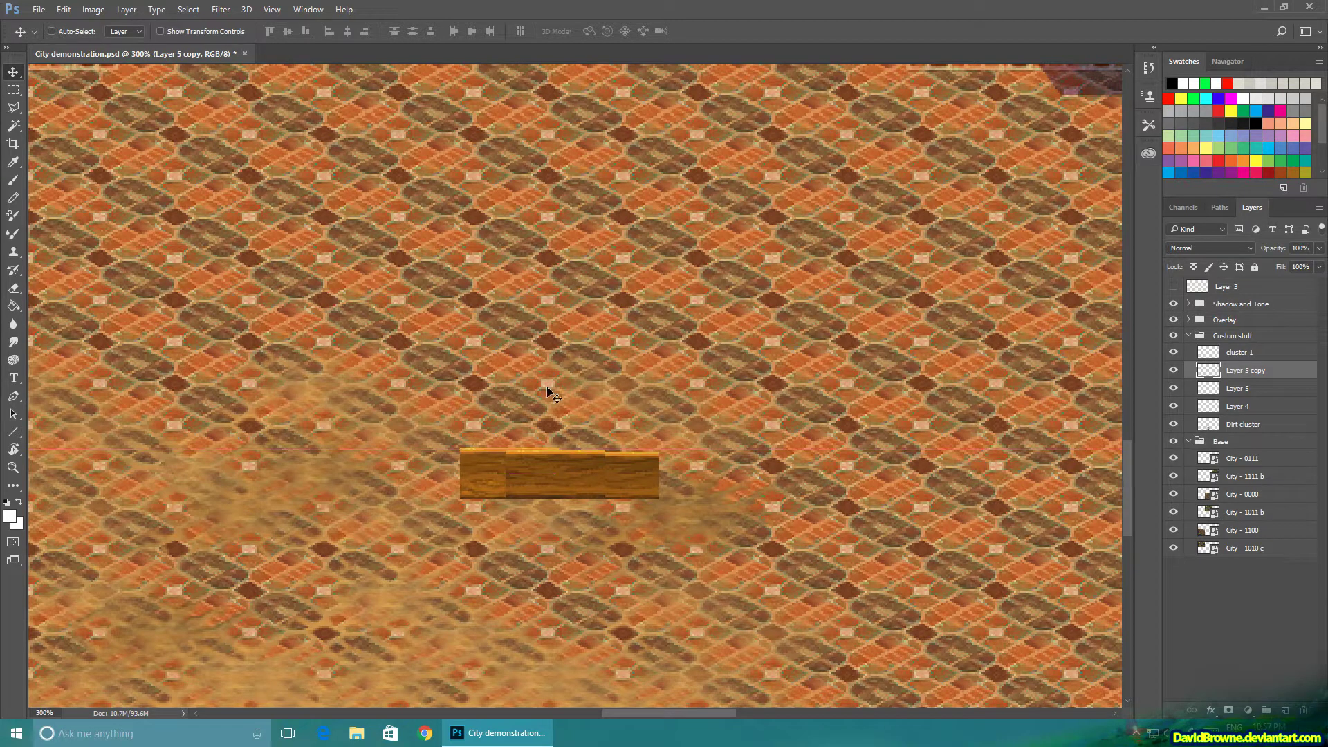
key(e)
mouse_move(496, 478)
mouse_down()
mouse_move(512, 473)
mouse_move(490, 464)
mouse_move(495, 476)
mouse_move(612, 463)
mouse_move(626, 488)
mouse_move(484, 488)
mouse_move(498, 498)
mouse_up()
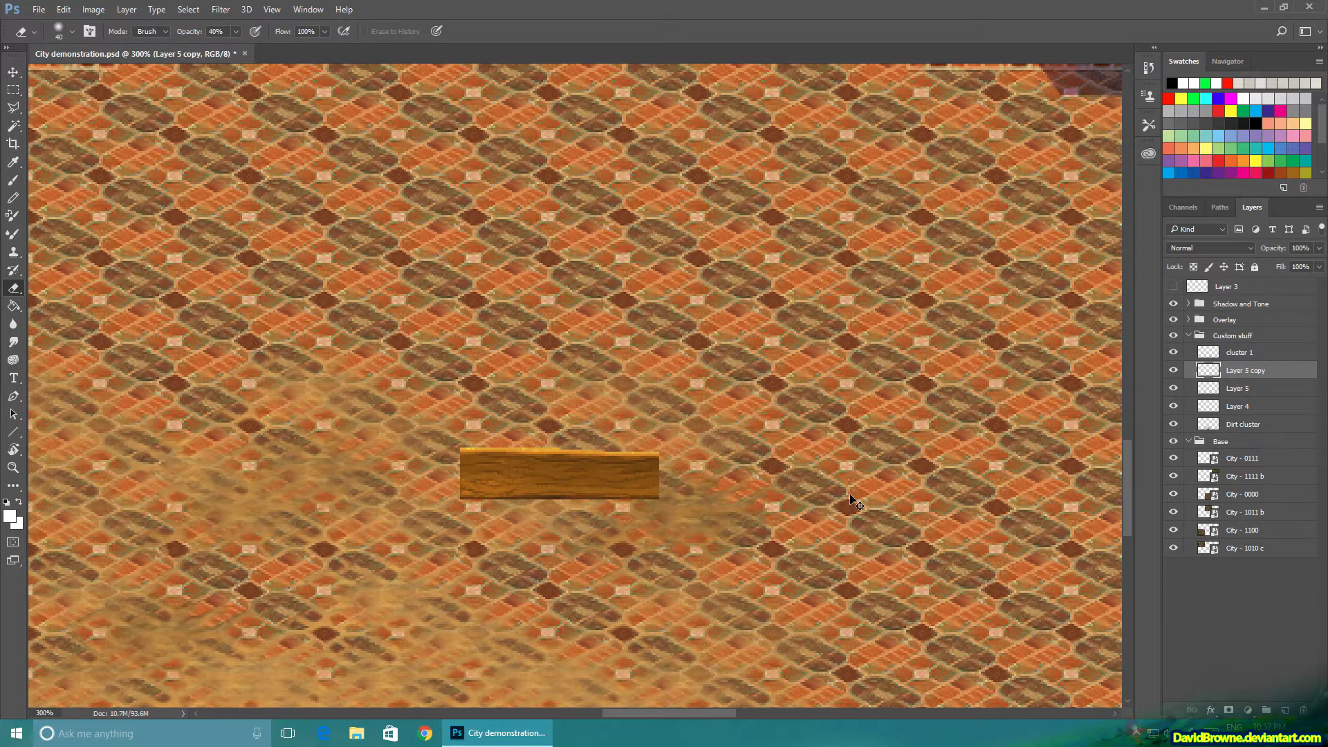
- Paste the red slatted wooden piece above the planks and duplicate it to extend the counter
key(v)
key(ctrl+v)
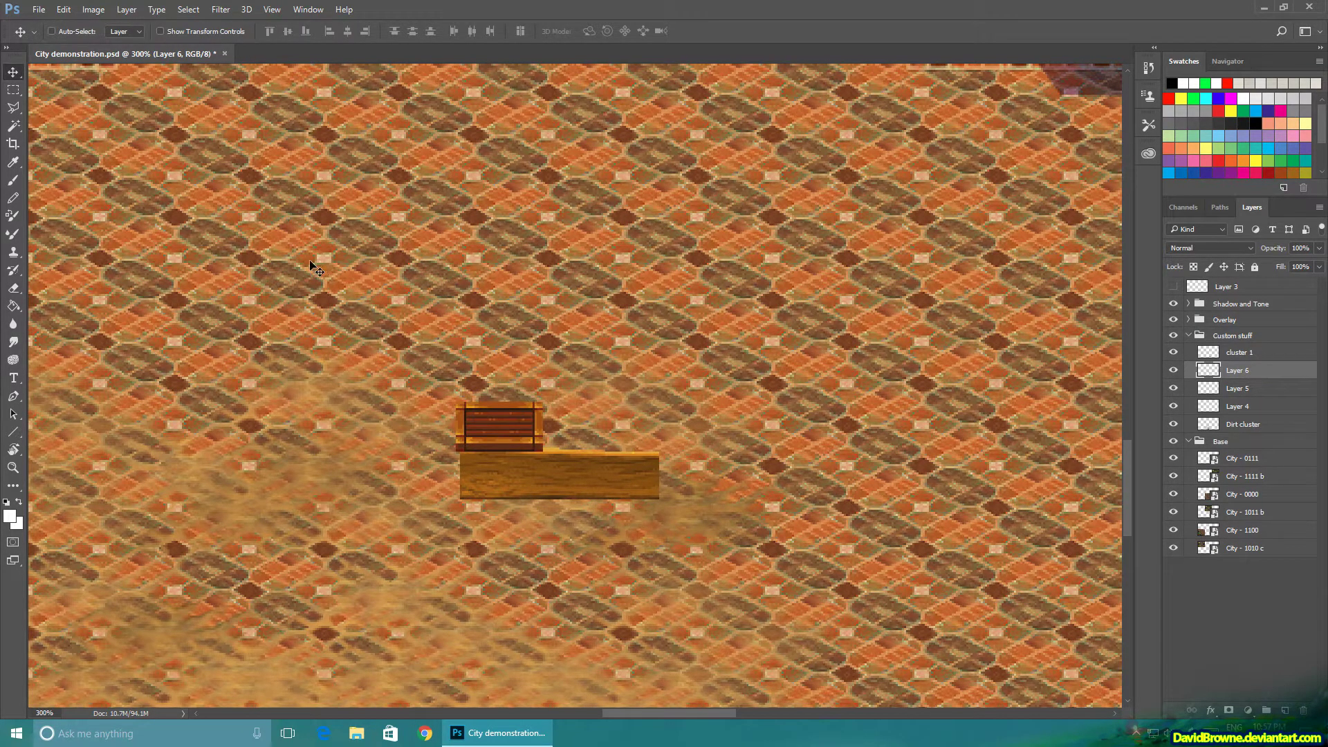
click(127, 10)
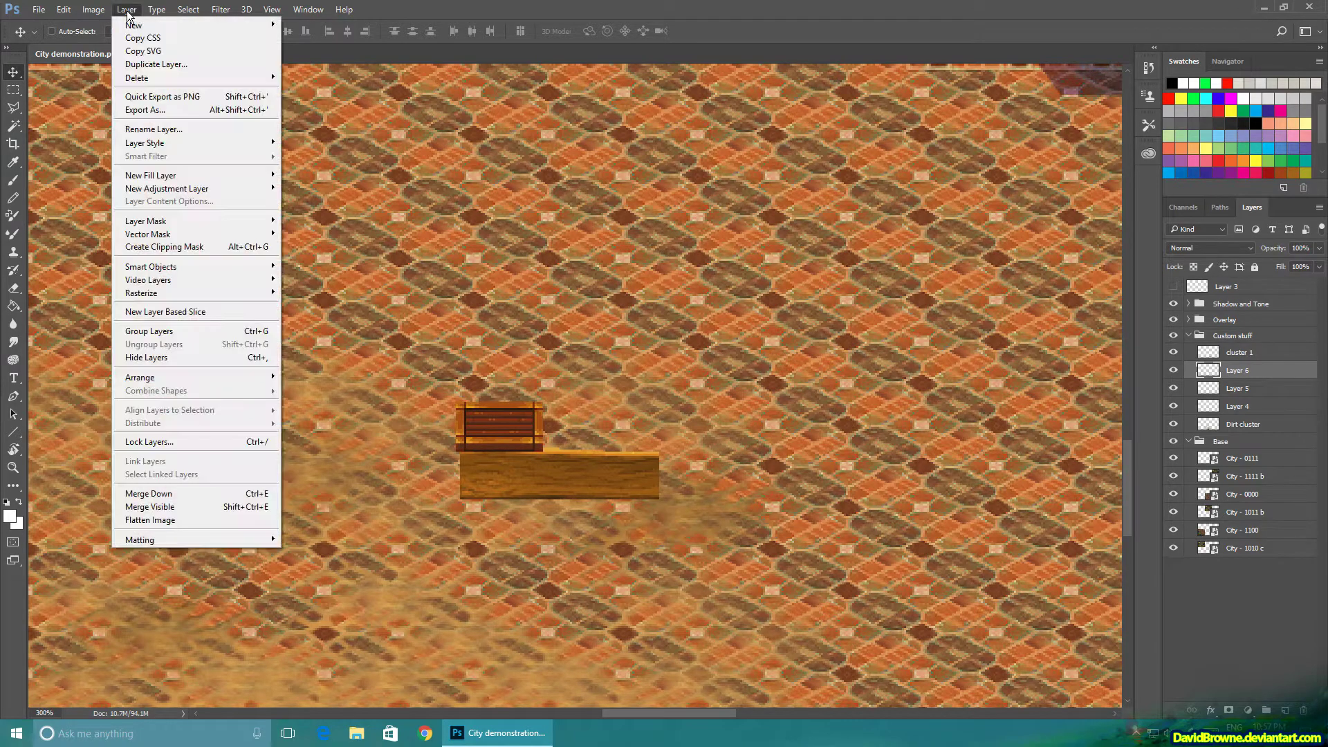
click(155, 62)
key(Return)
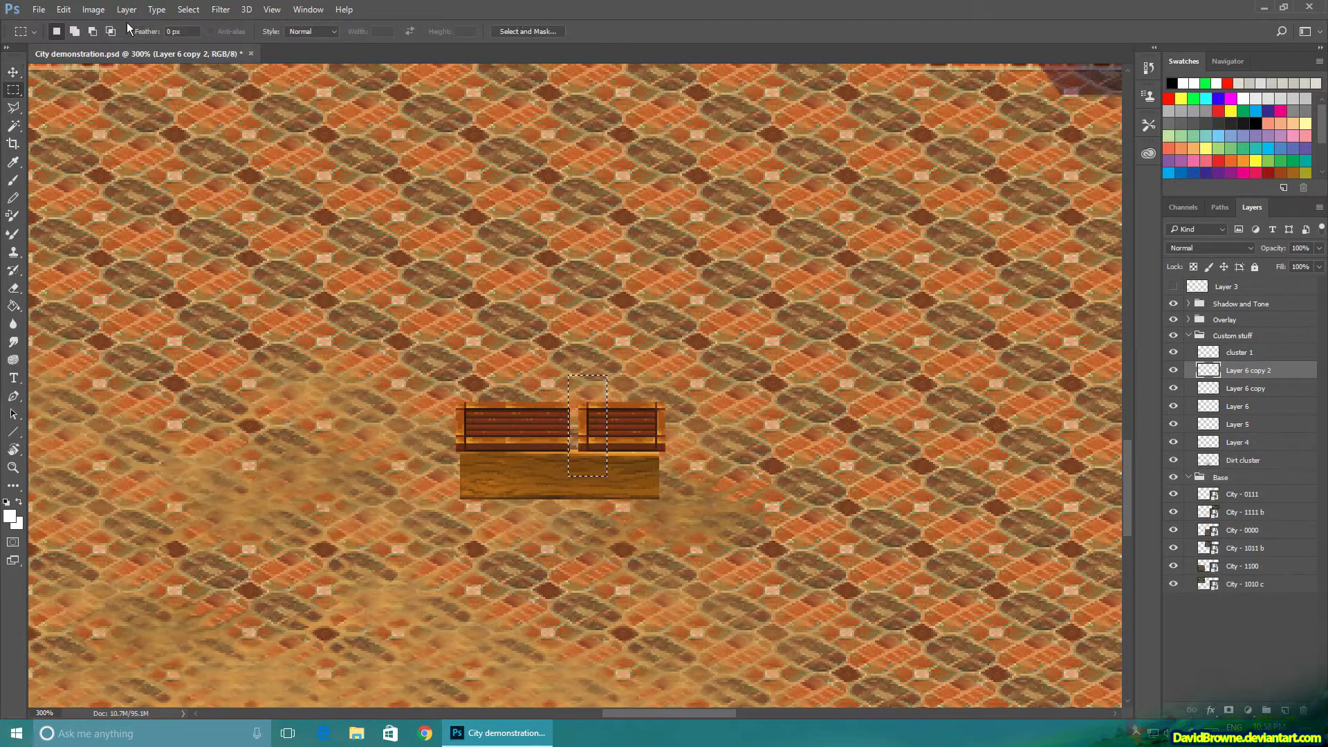
- Duplicate the slatted piece once more and move the copy over the gap to form one continuous counter
click(127, 10)
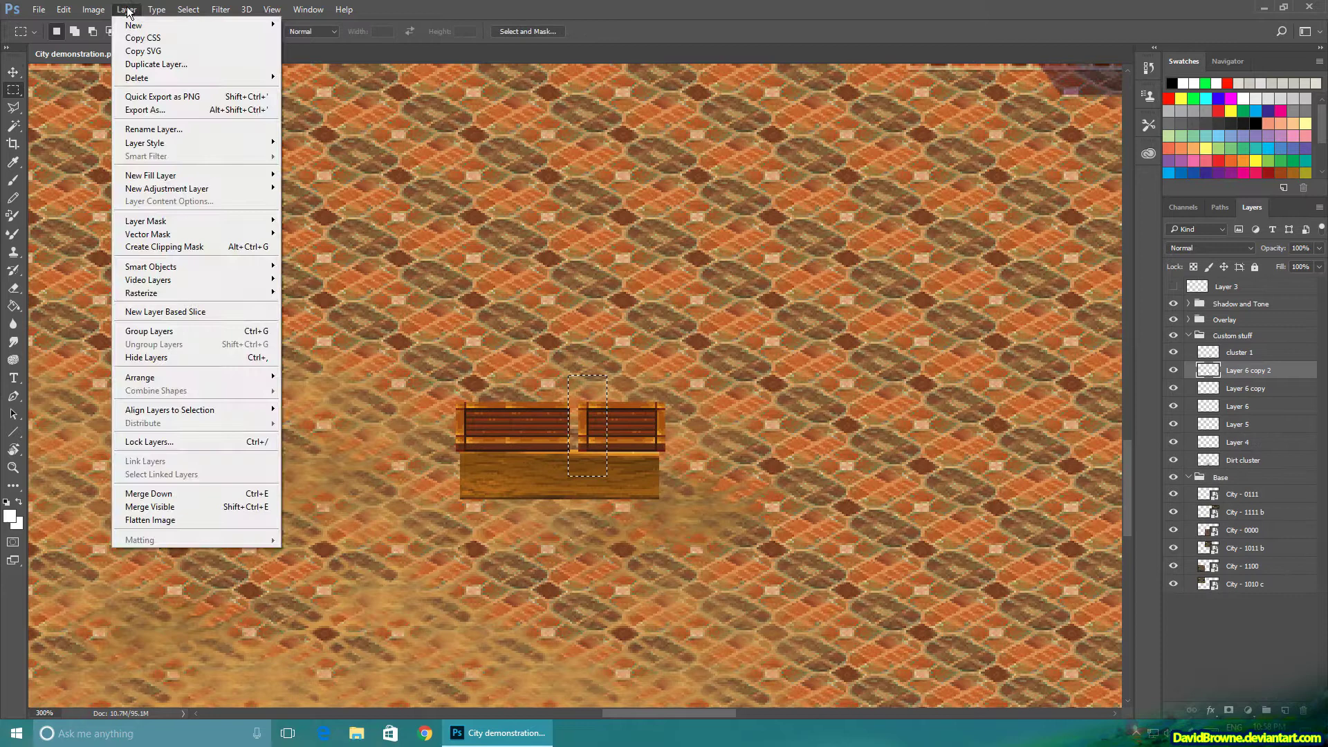
click(140, 64)
key(Return)
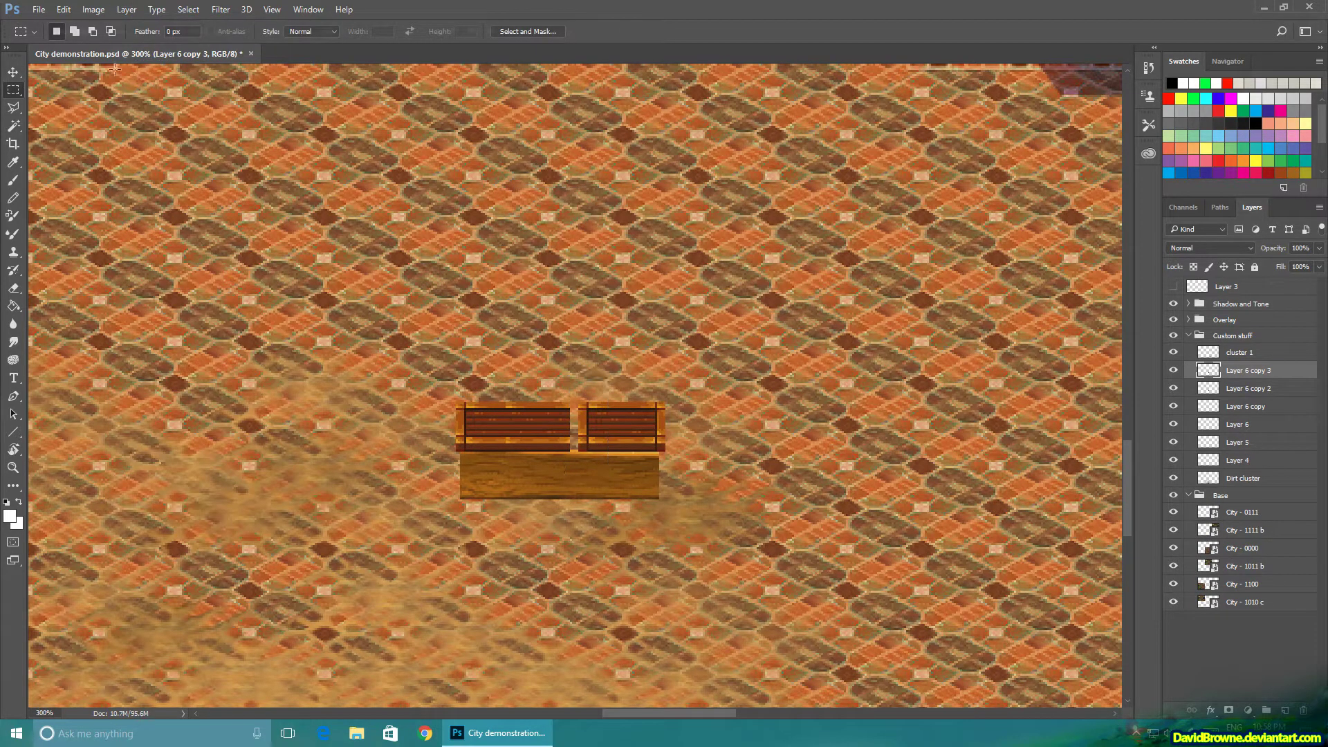
key(v)
drag(534, 410, 670, 415)
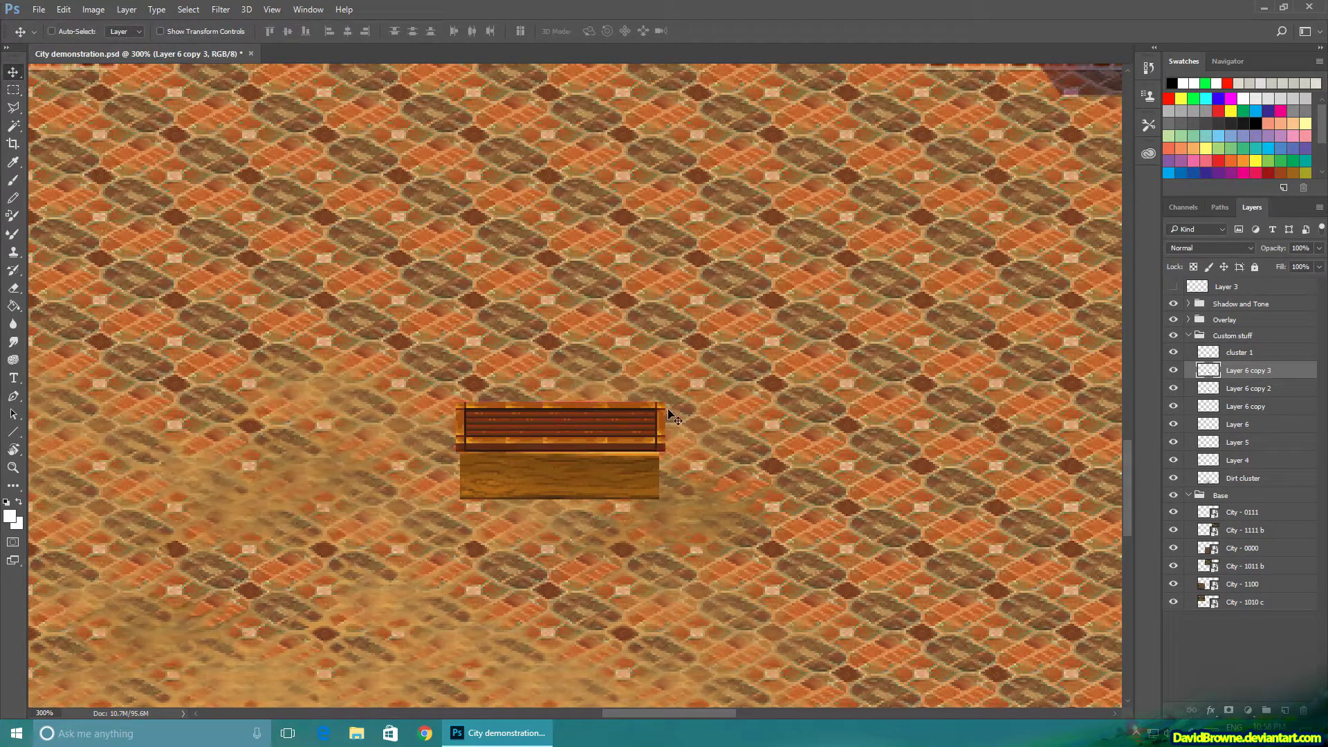
- Check the slatted counter duplicates by toggling their visibility and merge copies 3, 2 and 1 down into Layer 6
key(e)
key(alt+bracketleft)
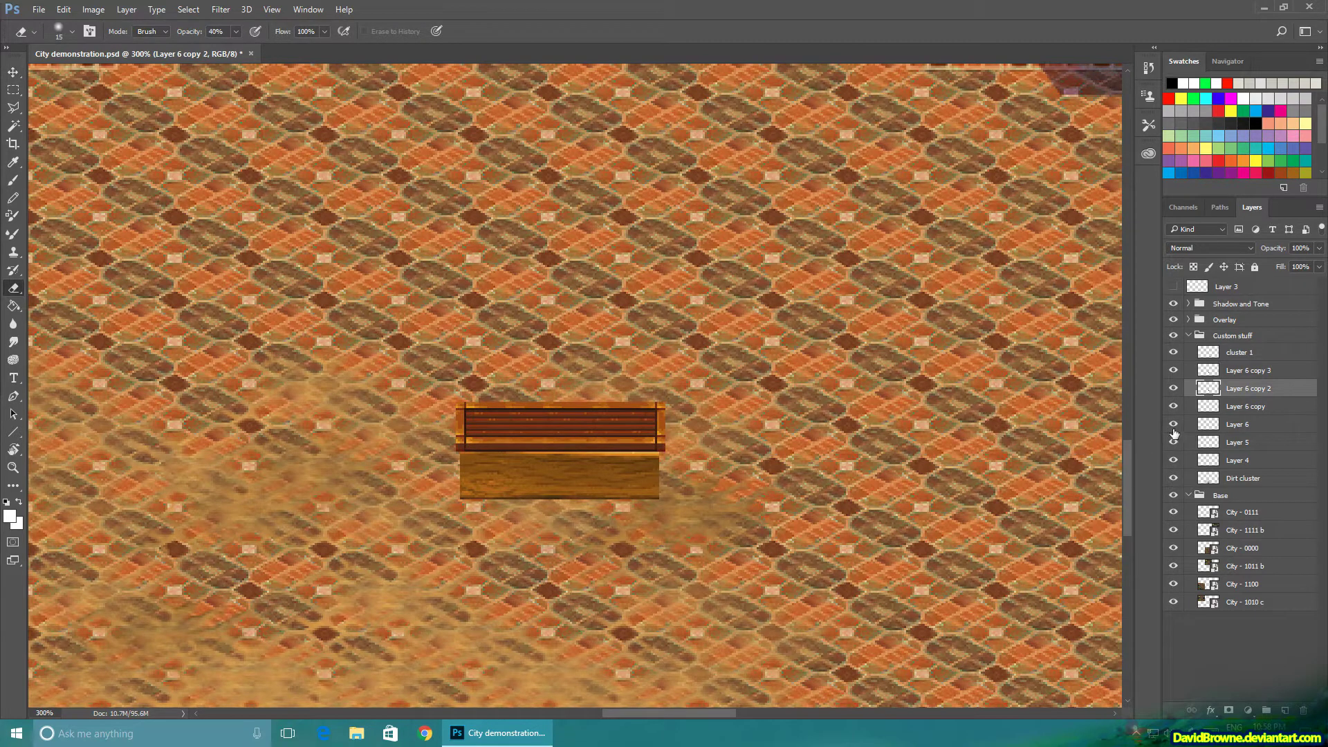
key(ctrl+e)
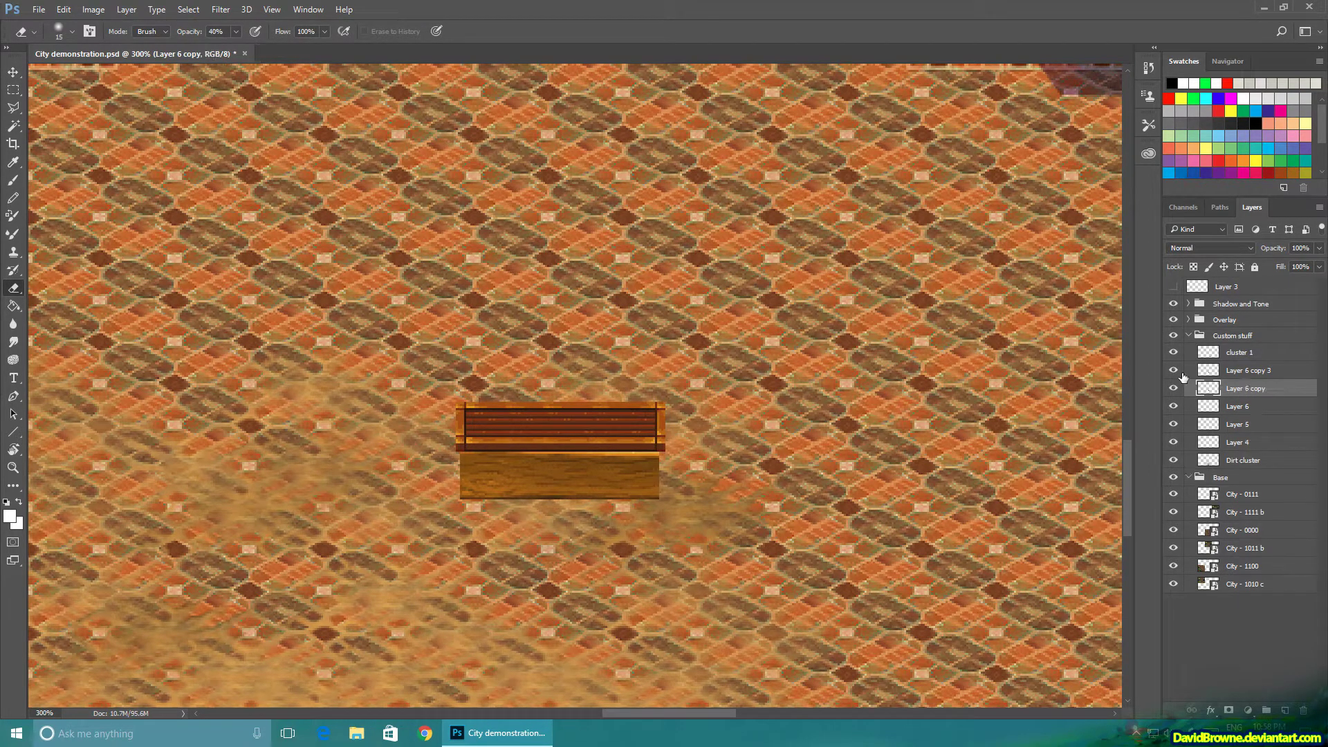
click(1174, 371)
click(1174, 371)
click(1226, 372)
key(ctrl+e)
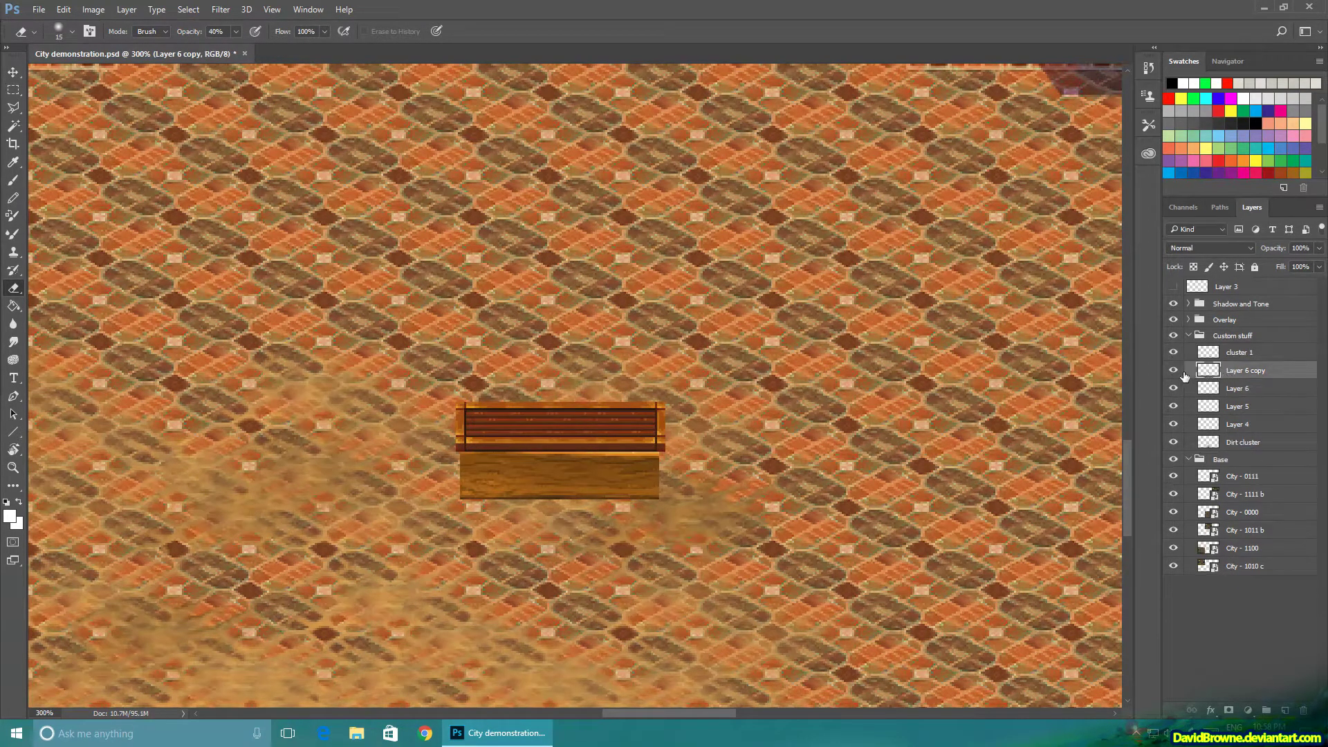
click(1174, 371)
click(1174, 371)
key(ctrl+e)
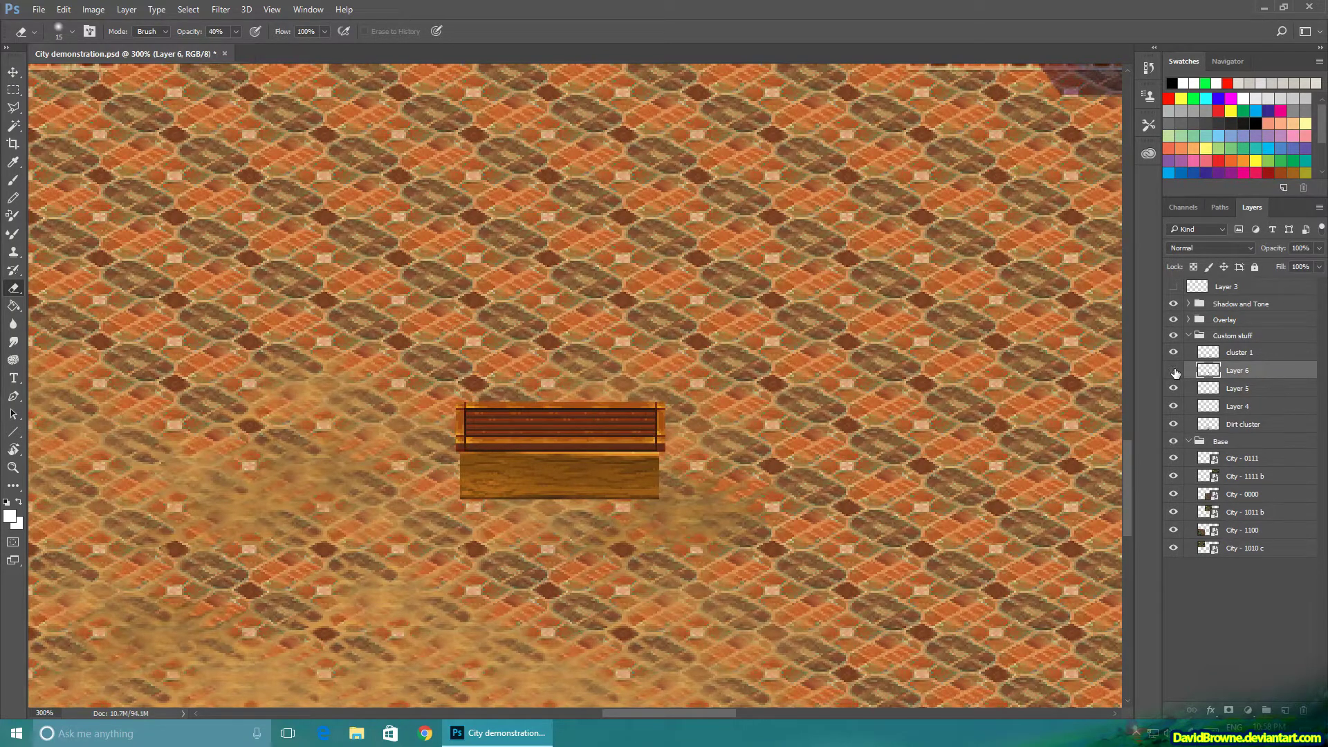
- Compare the counter with Layer 6 hidden and shown, and merge the counter and plank layers down into Layer 4
click(1173, 370)
click(1174, 371)
click(13, 90)
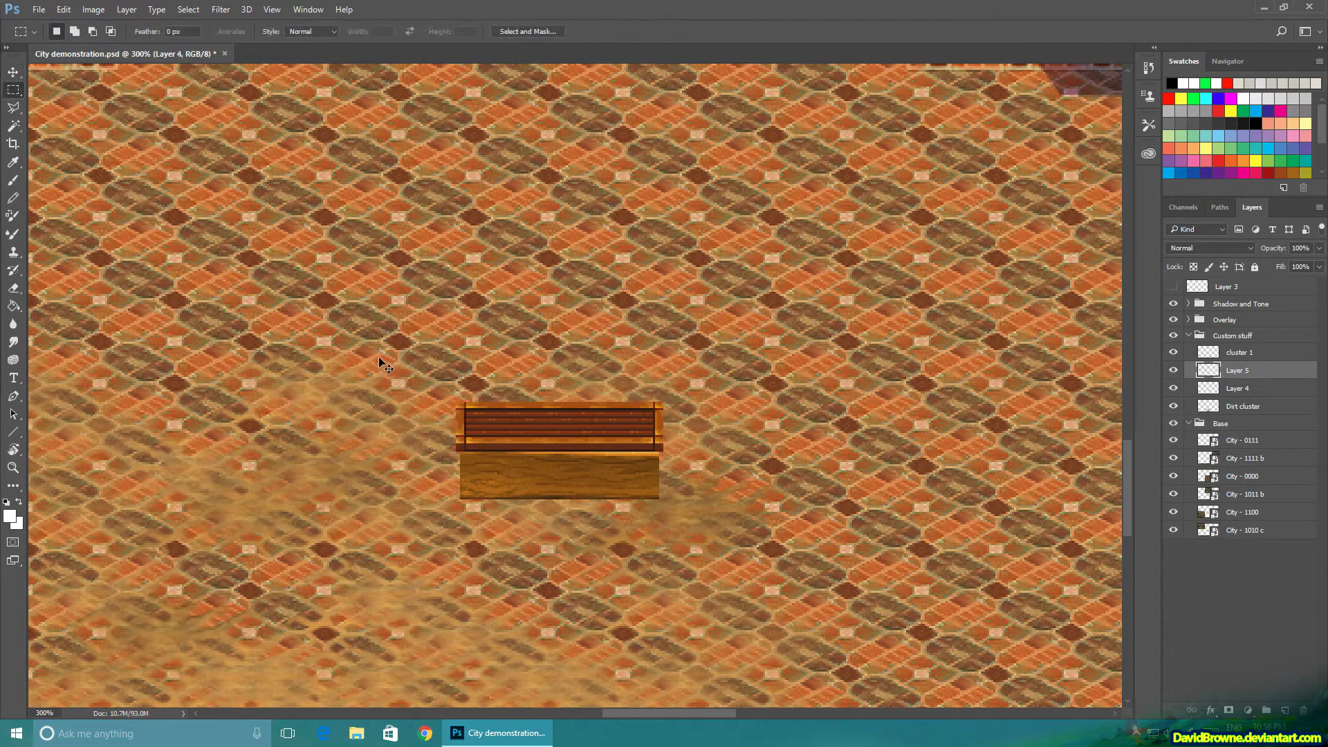
key(ctrl+e)
- Move the vertical wooden post to the left end of the slatted counter
key(v)
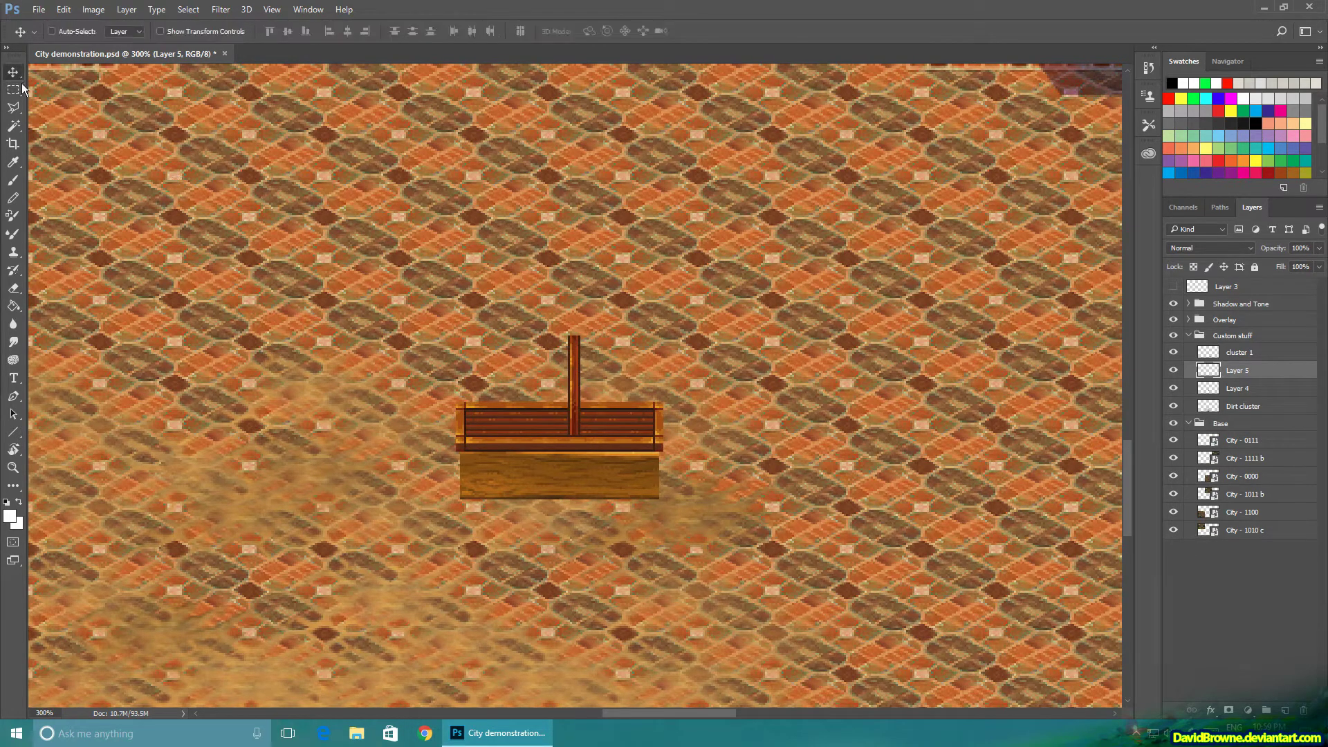
drag(635, 325, 451, 331)
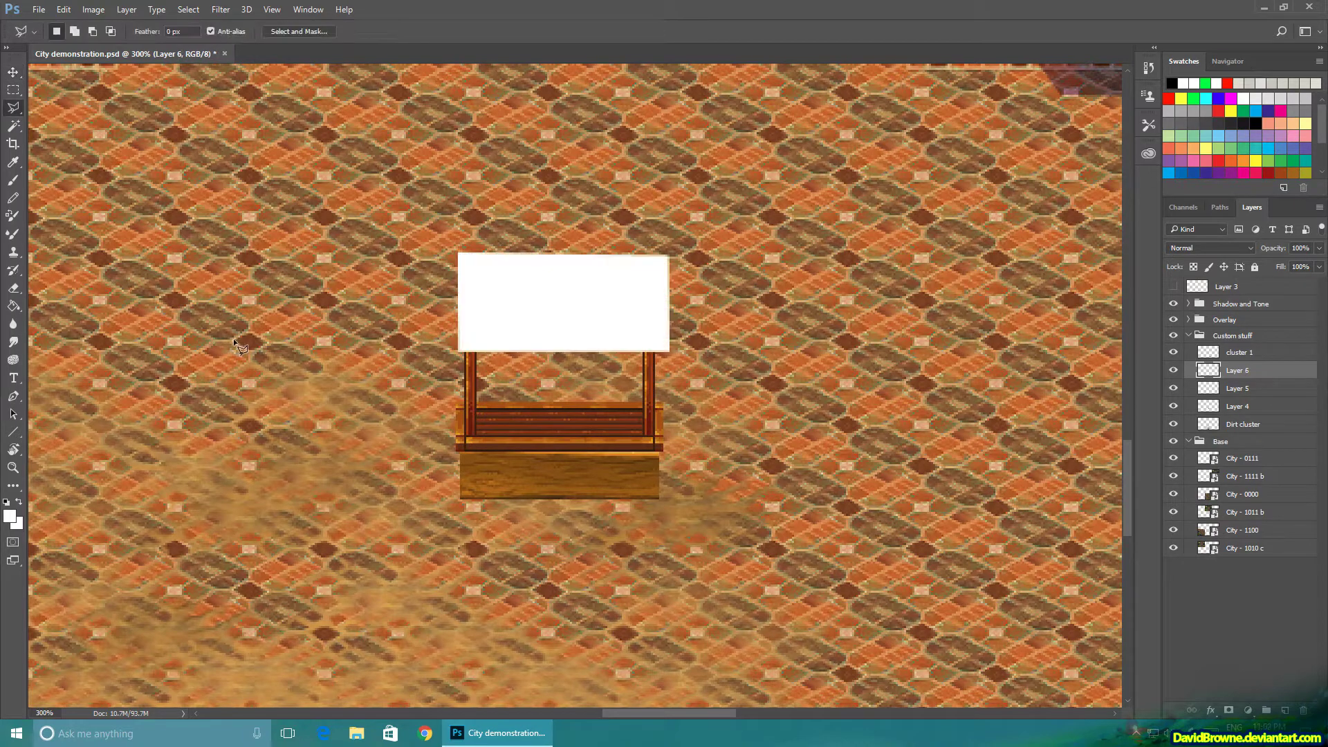
- Trim the white canopy to a straight rectangle two grid cells wide, using the grid as a guide
click(13, 89)
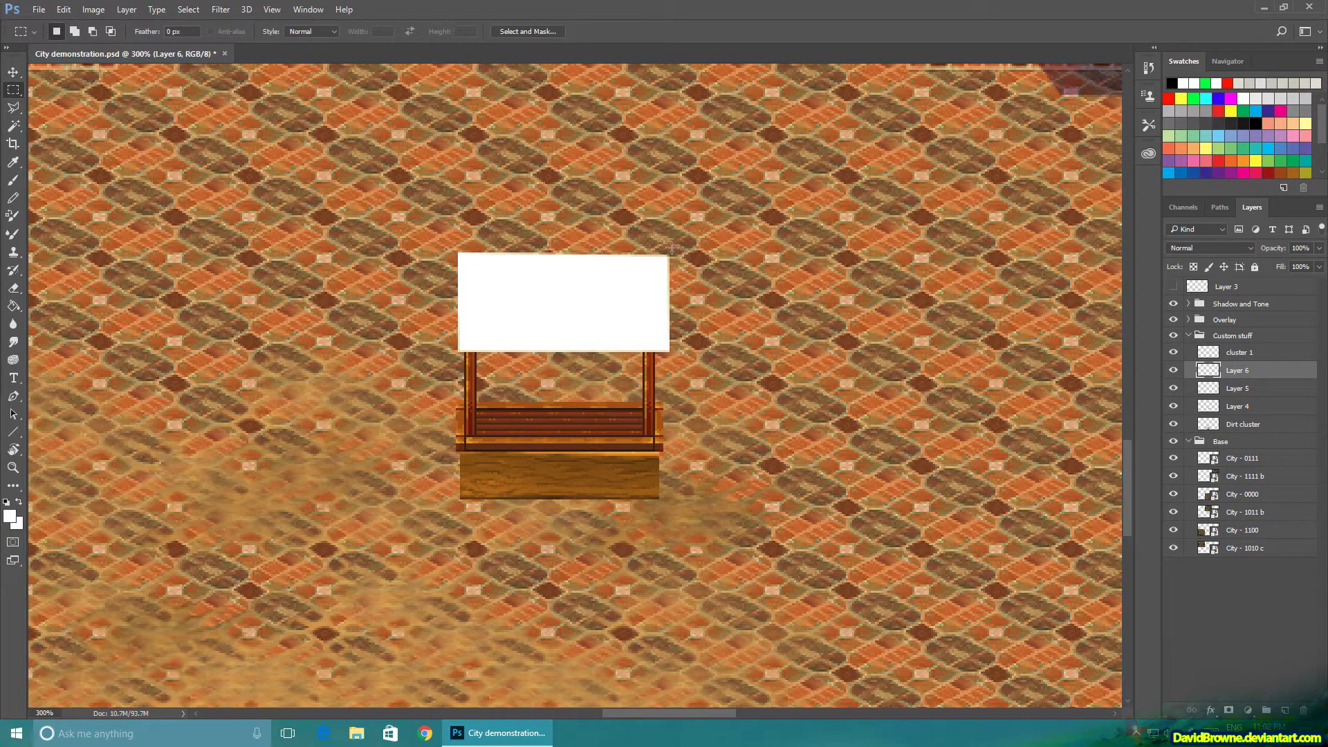
key(ctrl+apostrophe)
key(z)
click(534, 234)
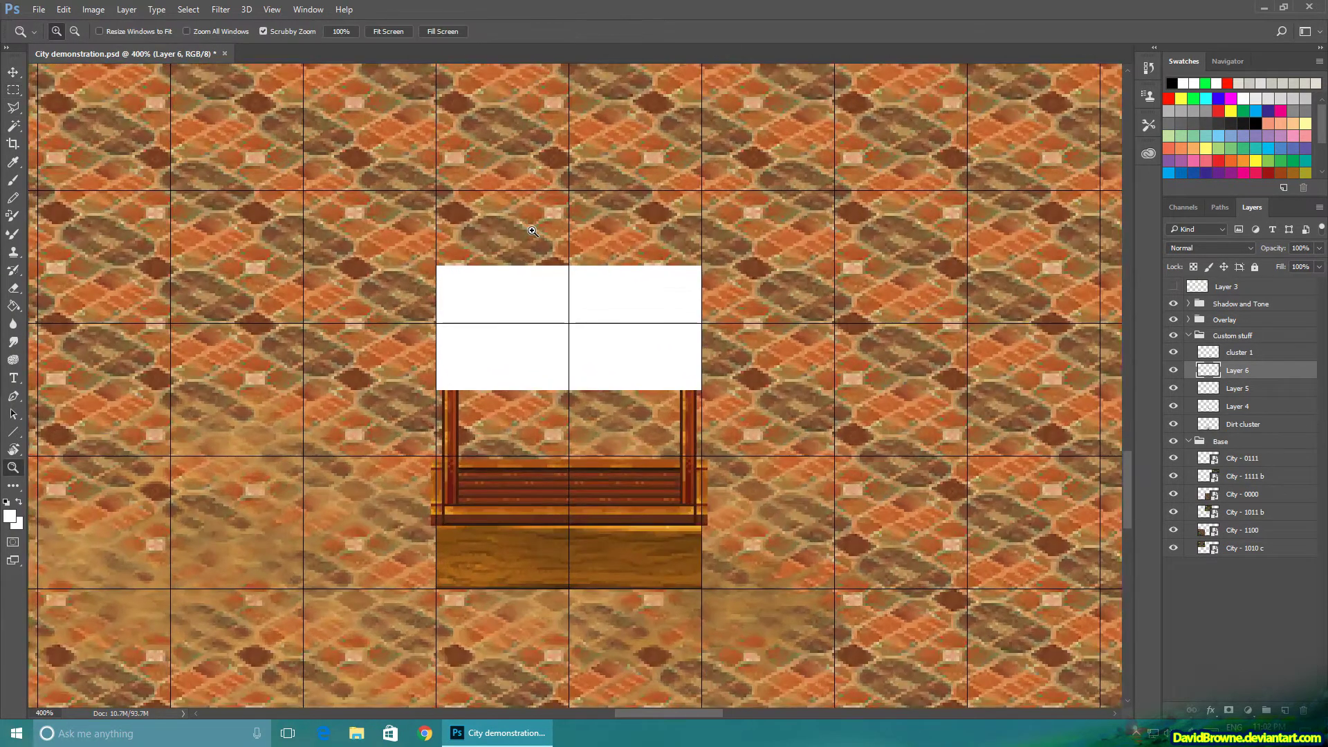
key(ctrl+apostrophe)
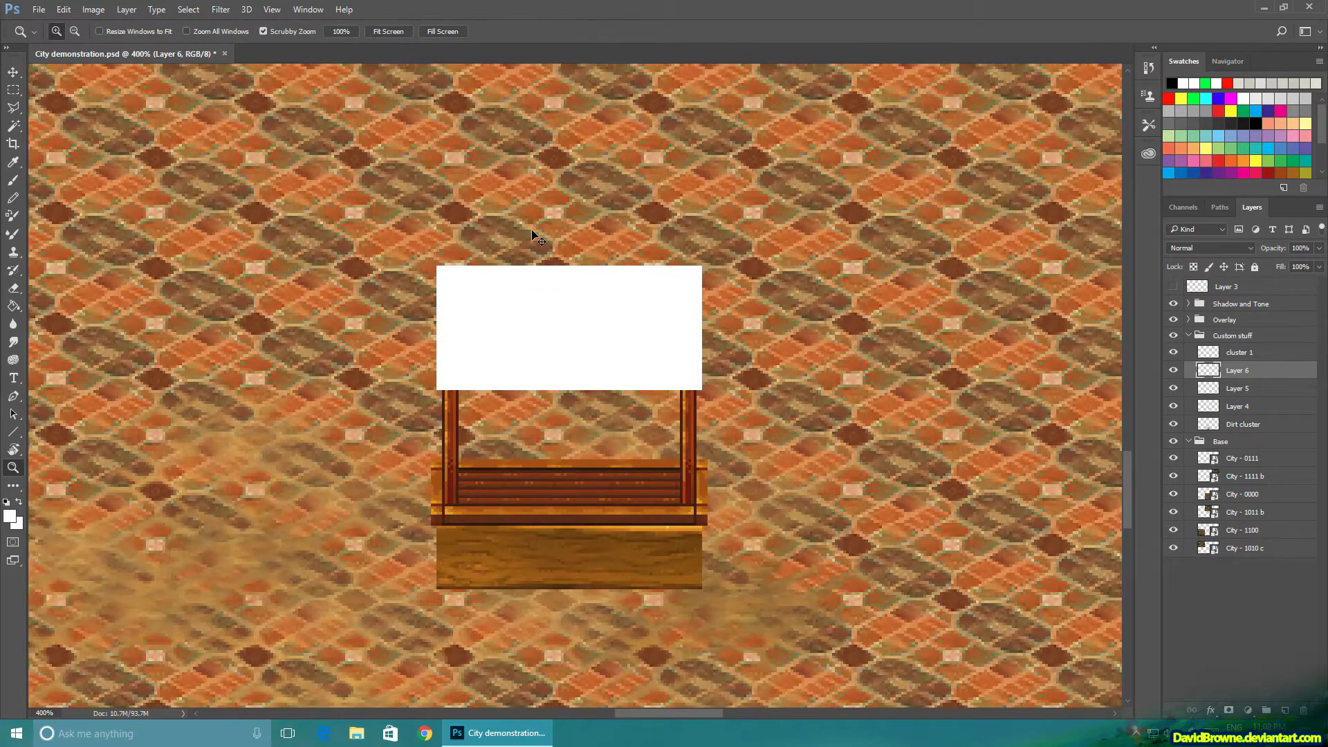
- Shape the white canopy's outline by cutting thin strips from the middle of its top edge and from its lower corner
click(12, 90)
drag(457, 247, 682, 267)
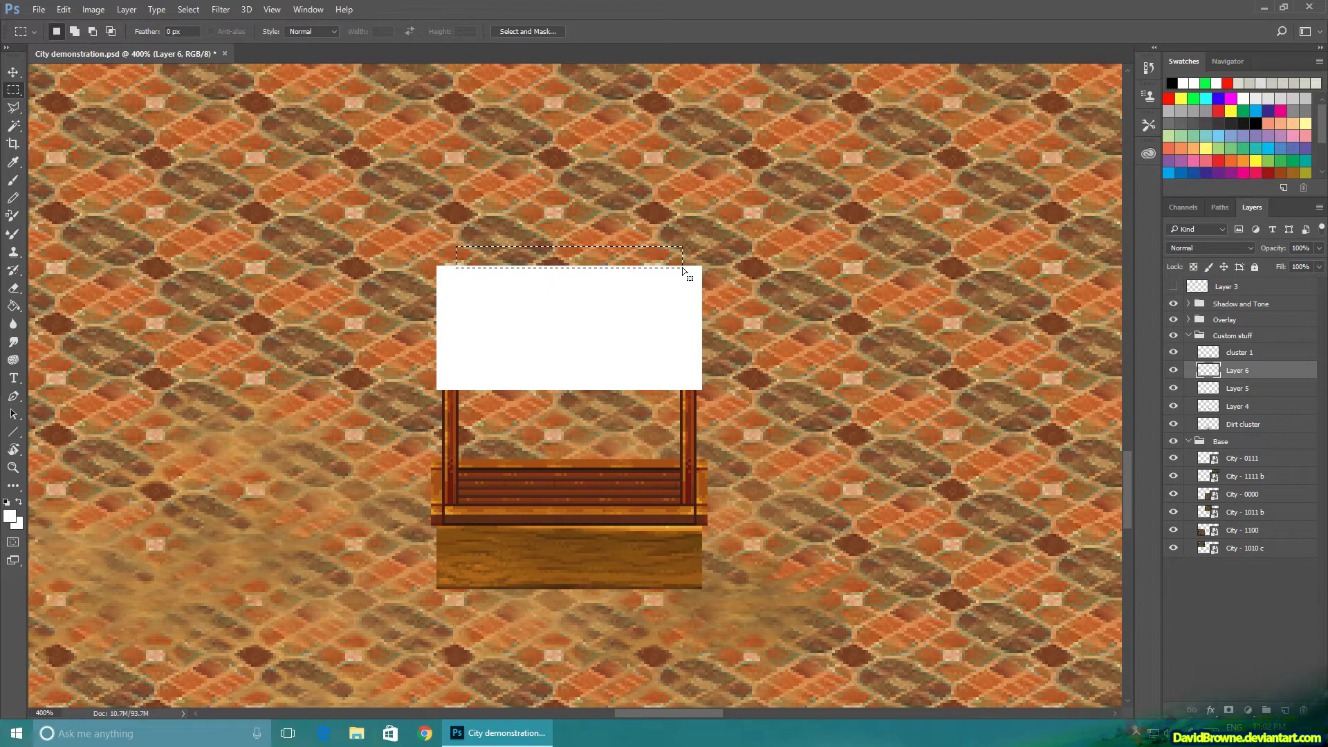
click(606, 261)
drag(518, 262, 625, 270)
key(ctrl+x)
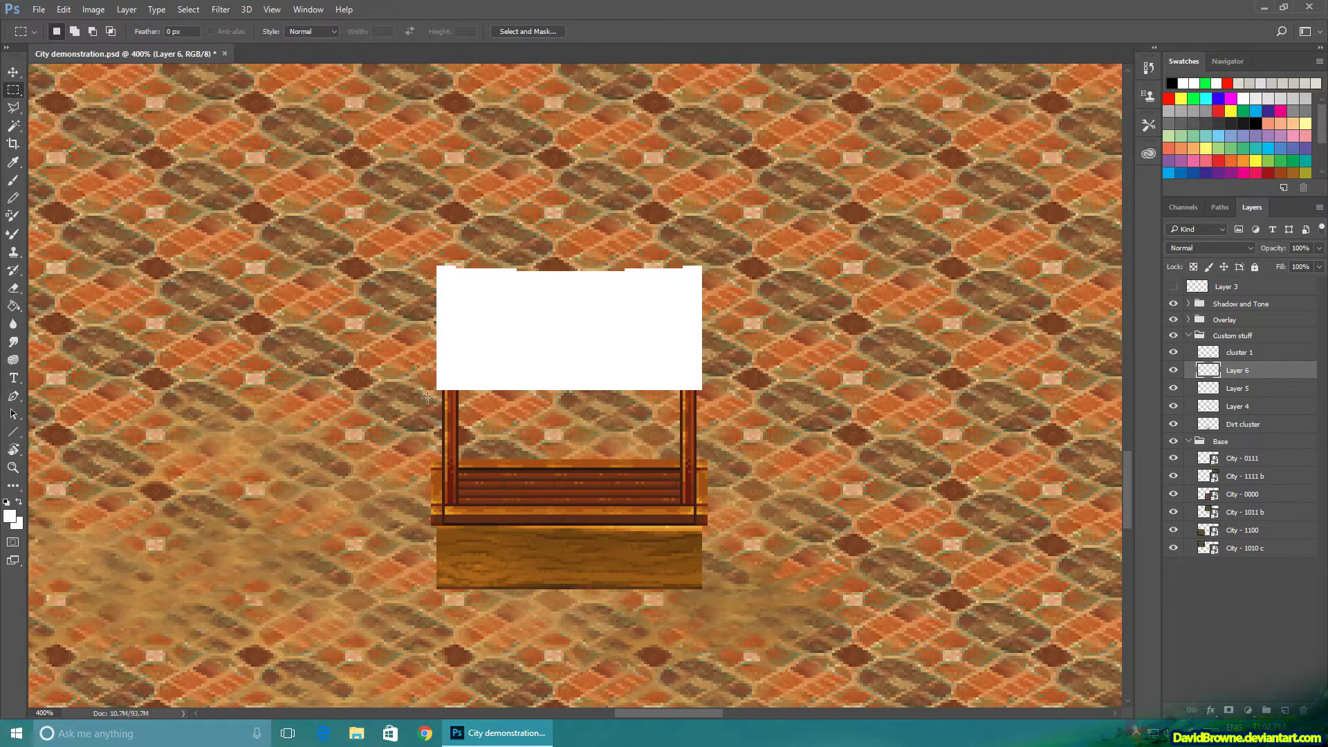
drag(426, 396, 479, 388)
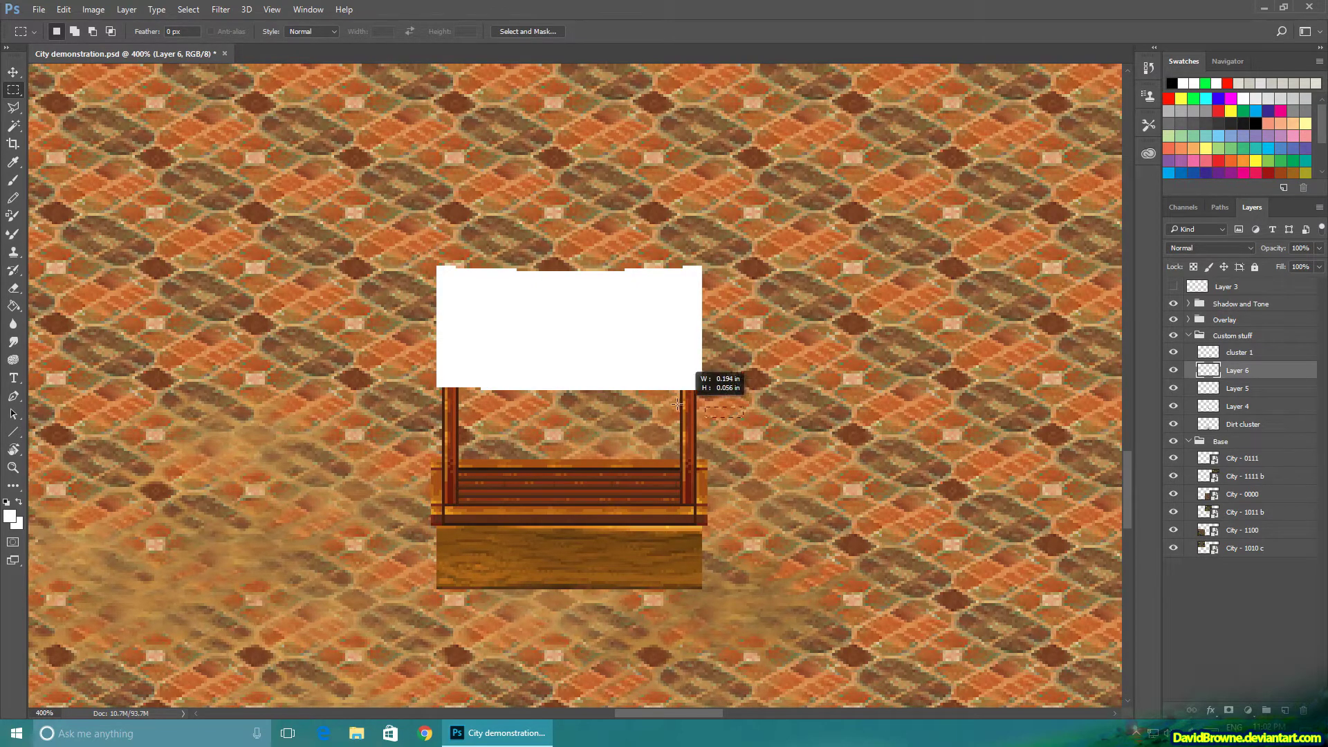
- Draw a jagged cream fringe point below the canopy's lower left corner with the Pencil on a new layer beneath Layer 6
key(ctrl+shift+alt+n)
key(z)
click(533, 404)
key(b)
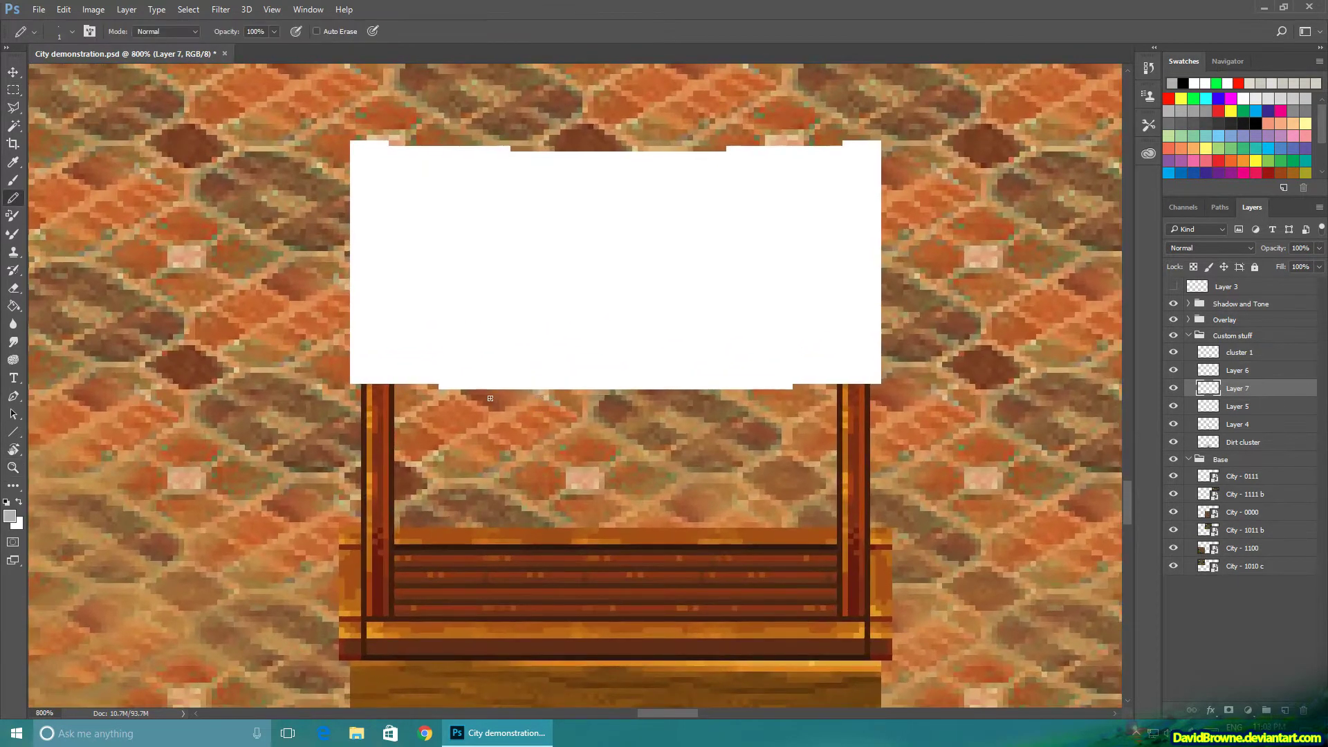
drag(450, 386, 439, 386)
mouse_move(358, 401)
mouse_down()
mouse_move(365, 430)
mouse_move(385, 391)
mouse_move(367, 390)
mouse_up()
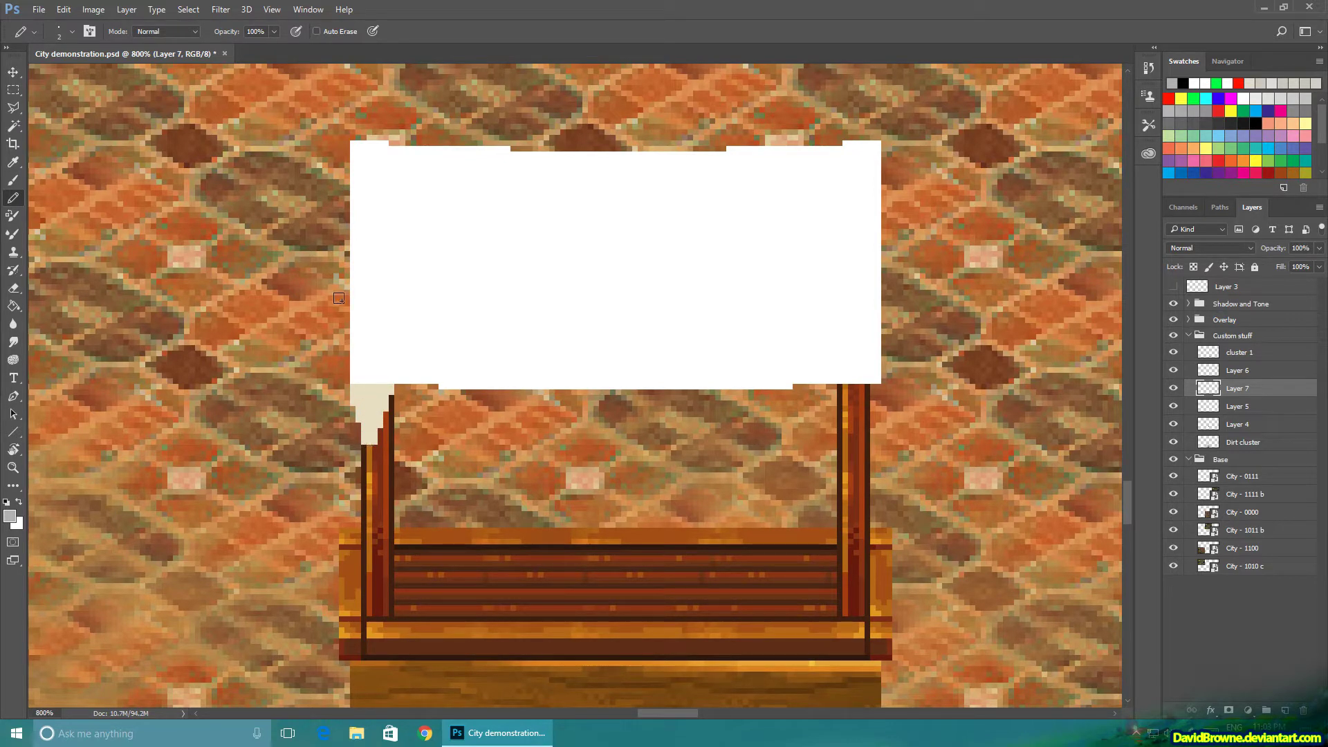
- Duplicate the cream fringe point and line the copies up along the canopy's whole lower edge
key(ctrl+j)
click(14, 71)
drag(458, 415, 429, 408)
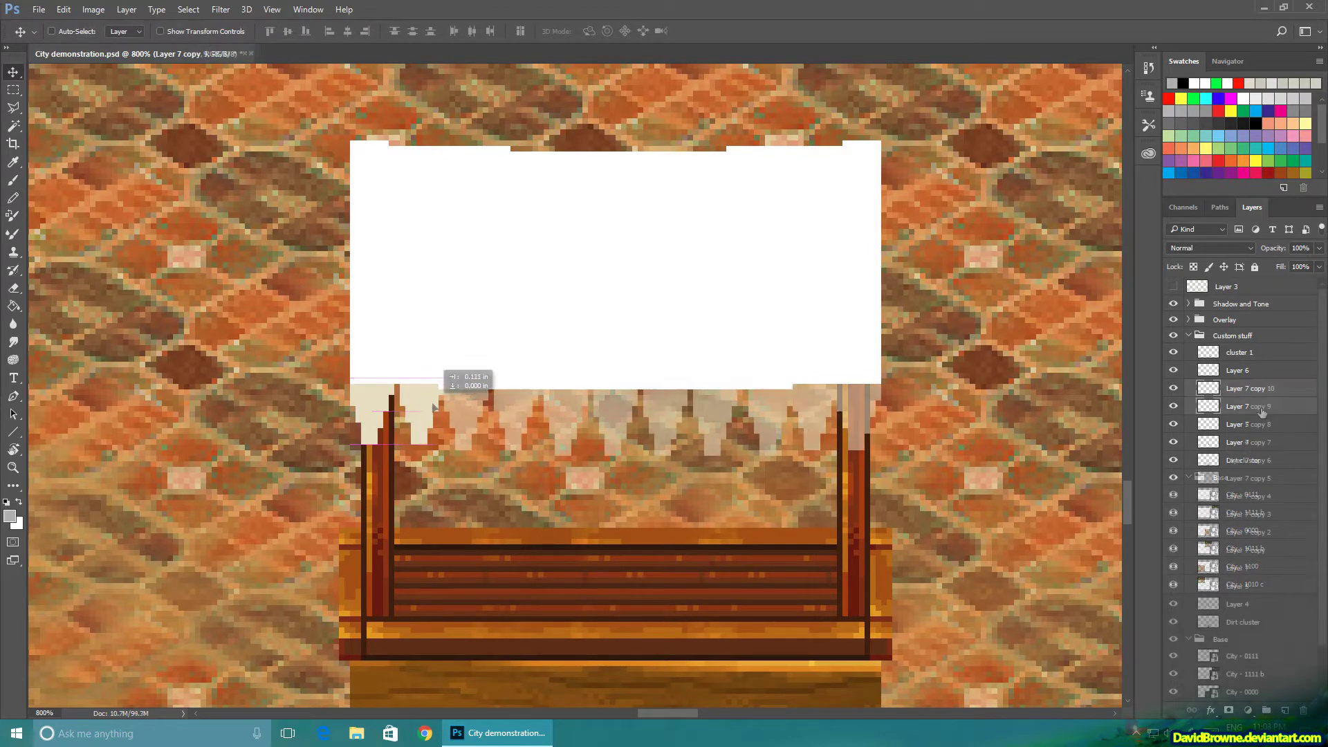
- Merge the fringe layers from Layer 7 copy 8 through Layer 7 copy down into Layer 7
click(1256, 425)
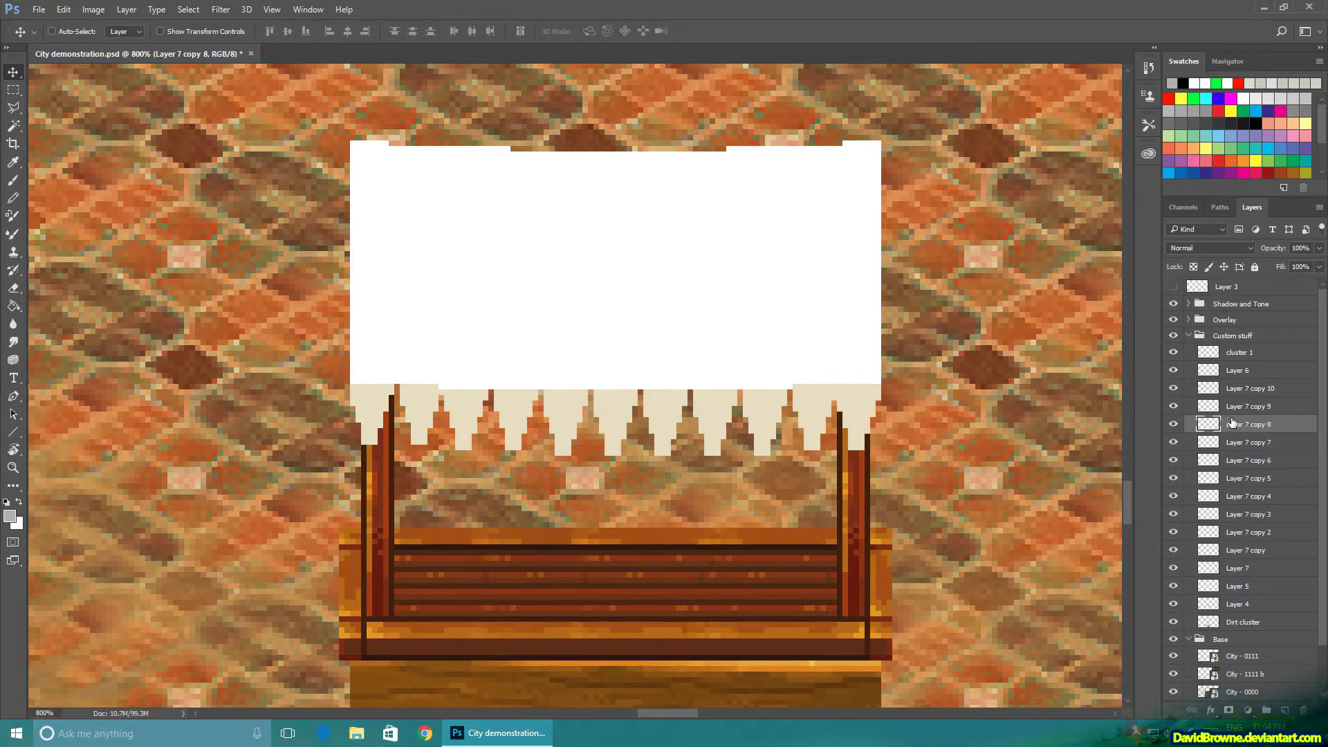
key(Delete)
key(Delete)
key(Delete)
key(Delete)
key(Delete)
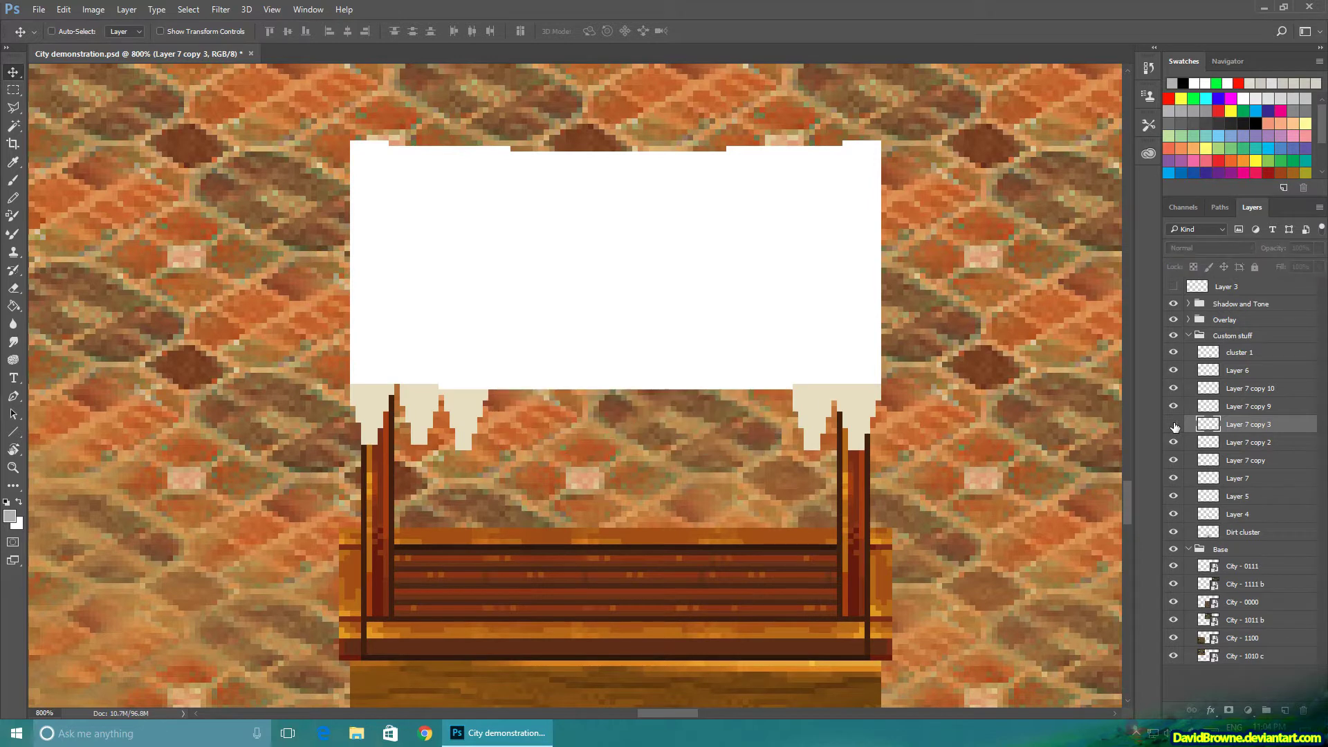
key(Delete)
key(Delete)
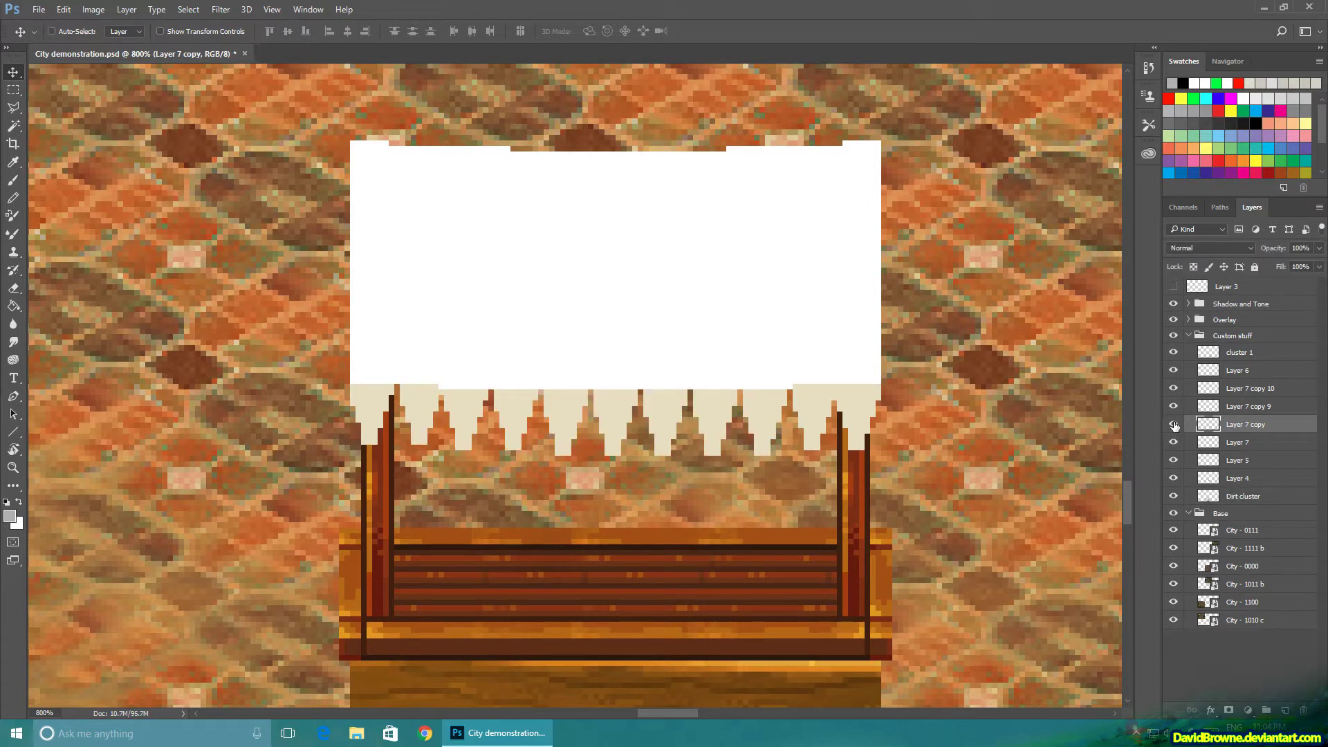
key(Delete)
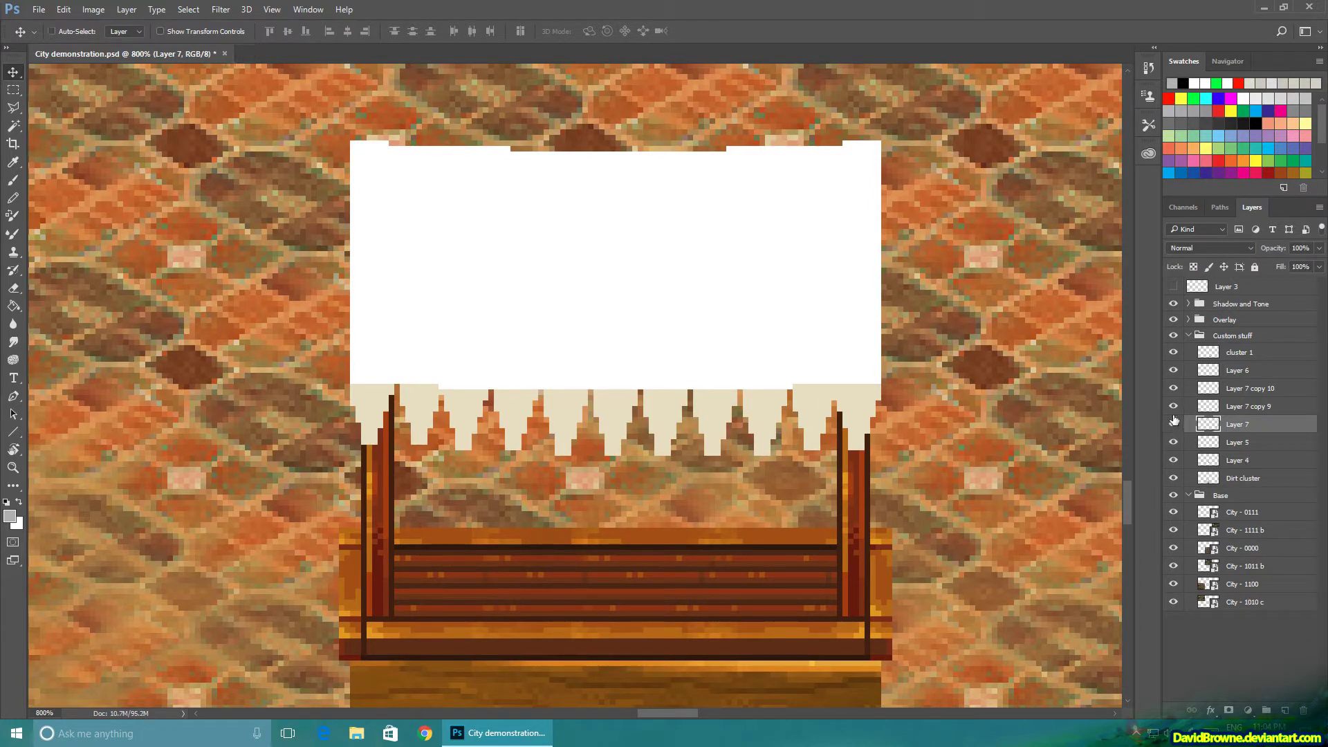
- Merge Layer 7 copy 10 and copy 9 into Layer 7 and check the complete fringe by toggling its visibility
click(1222, 389)
key(Delete)
key(Delete)
click(1175, 389)
click(1174, 389)
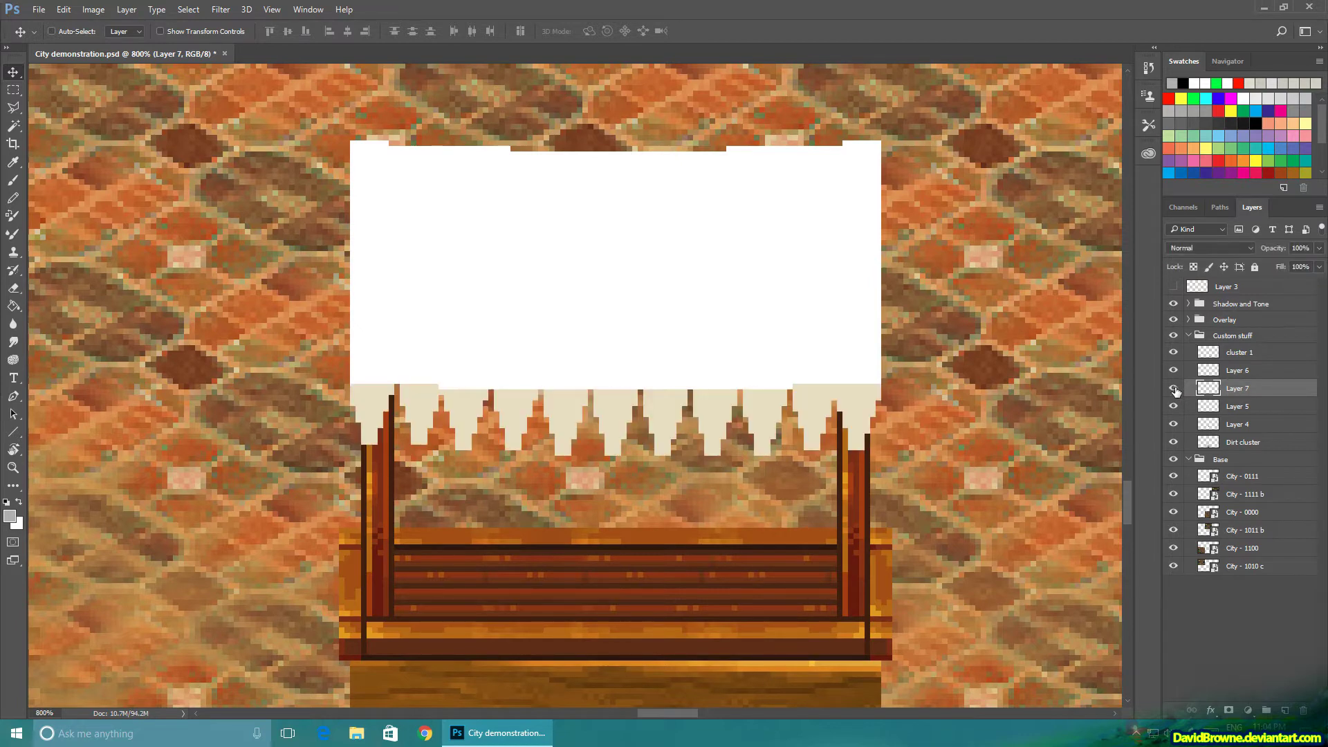
- Compare the canopy with Layer 6 hidden and shown, merge it into Layer 7, and check the merged layer
click(1174, 373)
click(1173, 374)
click(1245, 371)
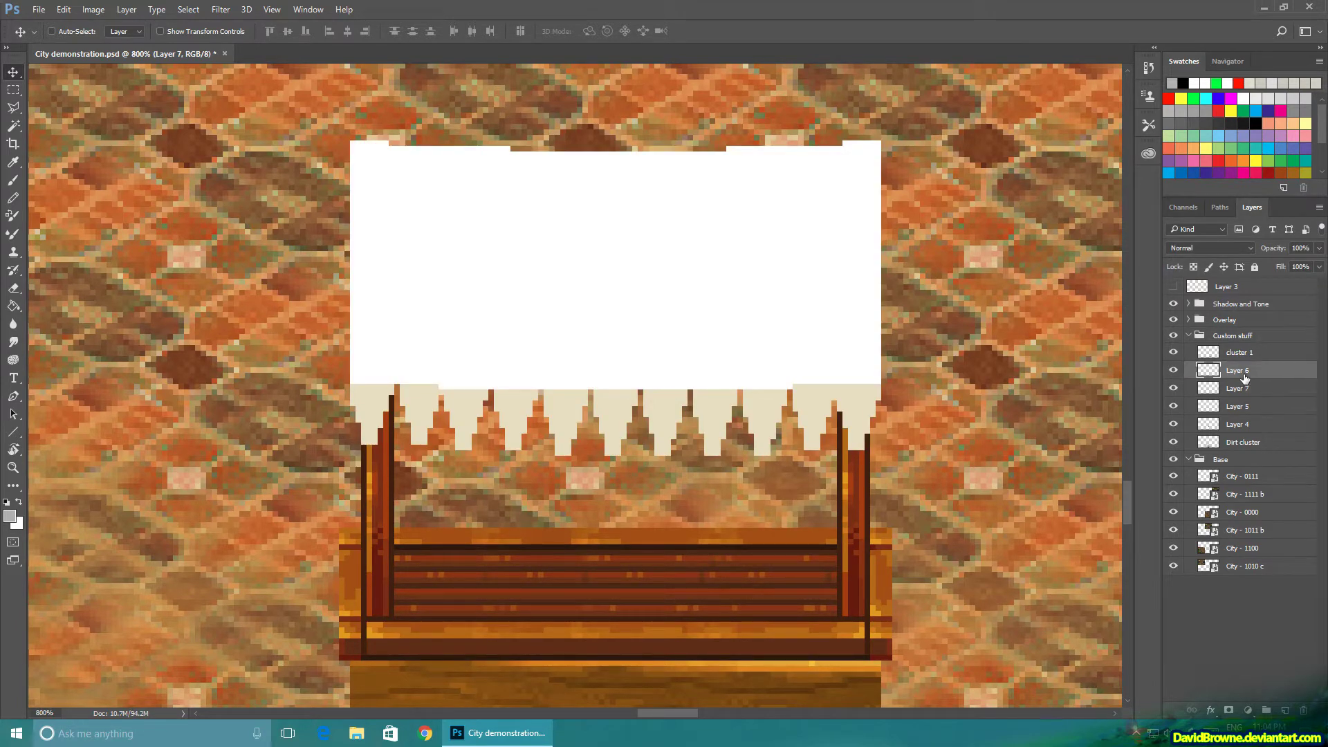
key(ctrl+e)
click(1176, 372)
click(1175, 372)
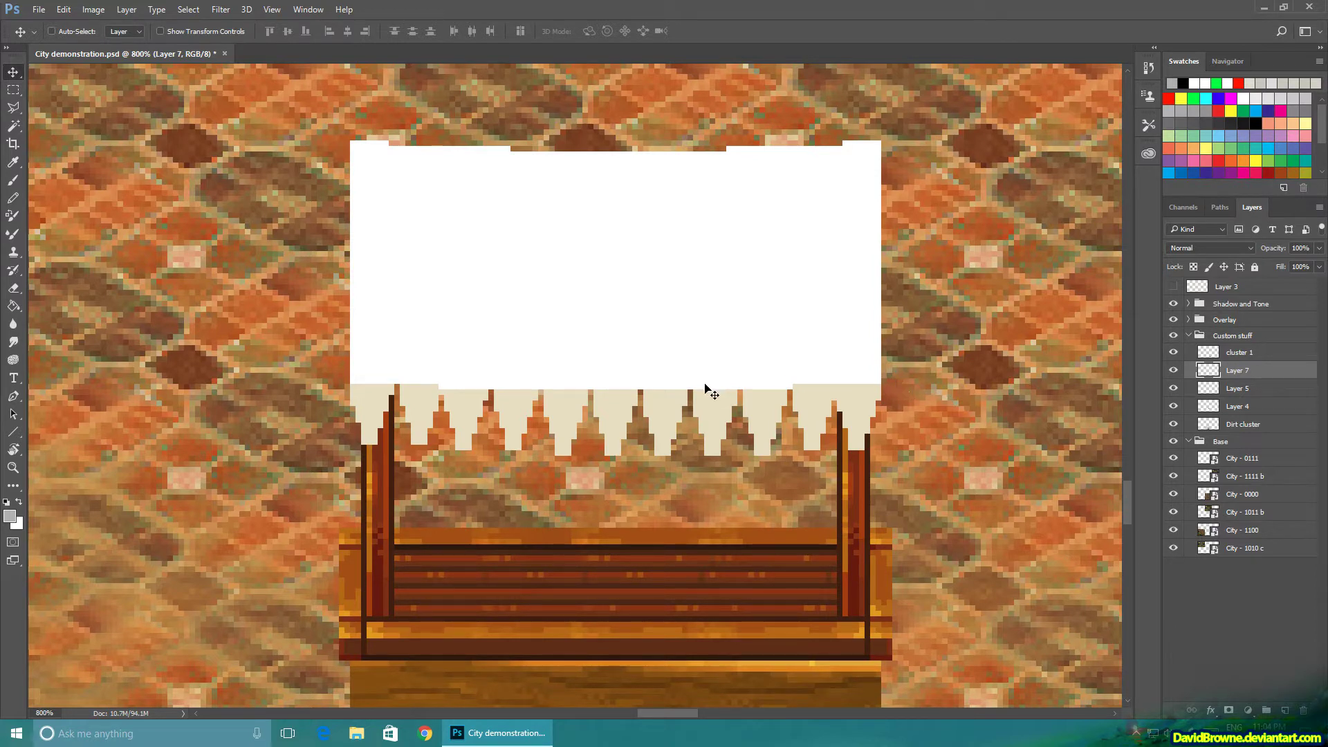
- On a Multiply duplicate of Layer 7 with locked transparency, shade soft grey folds across the canopy's upper area with the Pencil at 20% opacity
key(i)
click(617, 398)
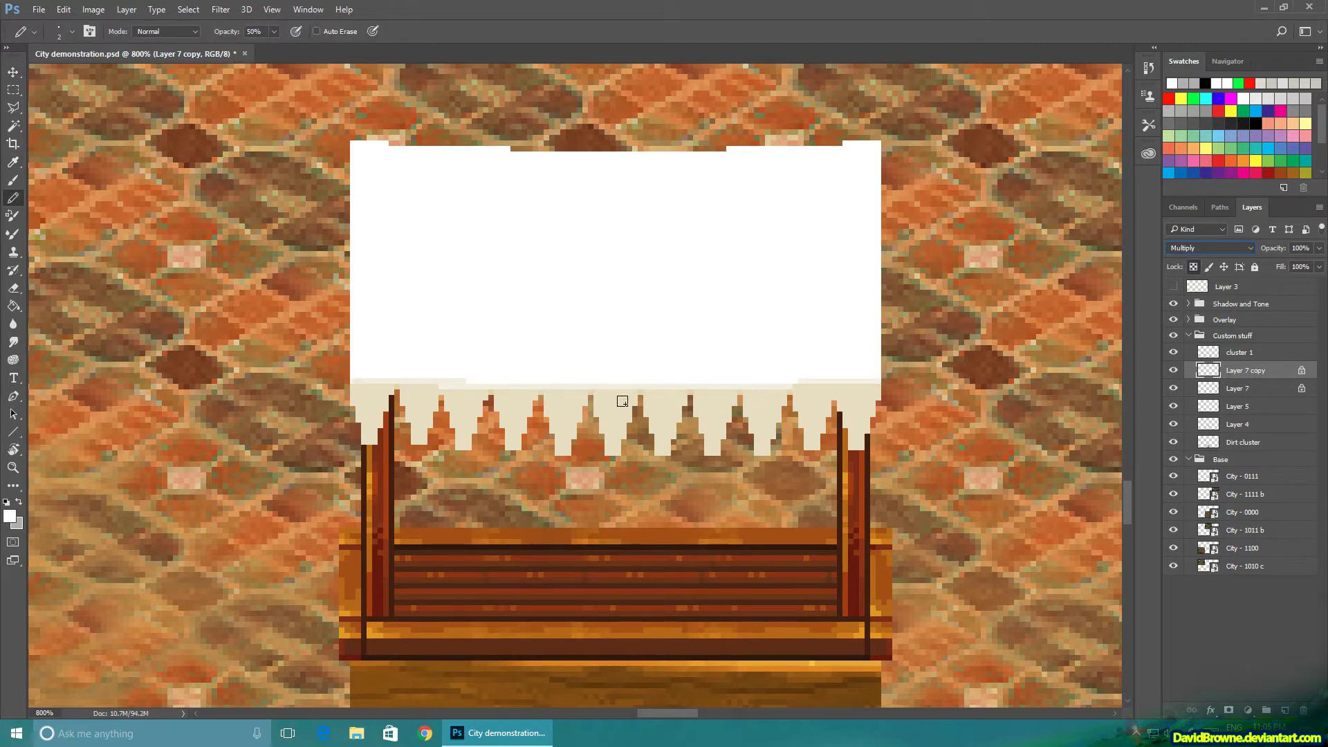
click(19, 503)
key(bracketright)
key(bracketright)
key(bracketright)
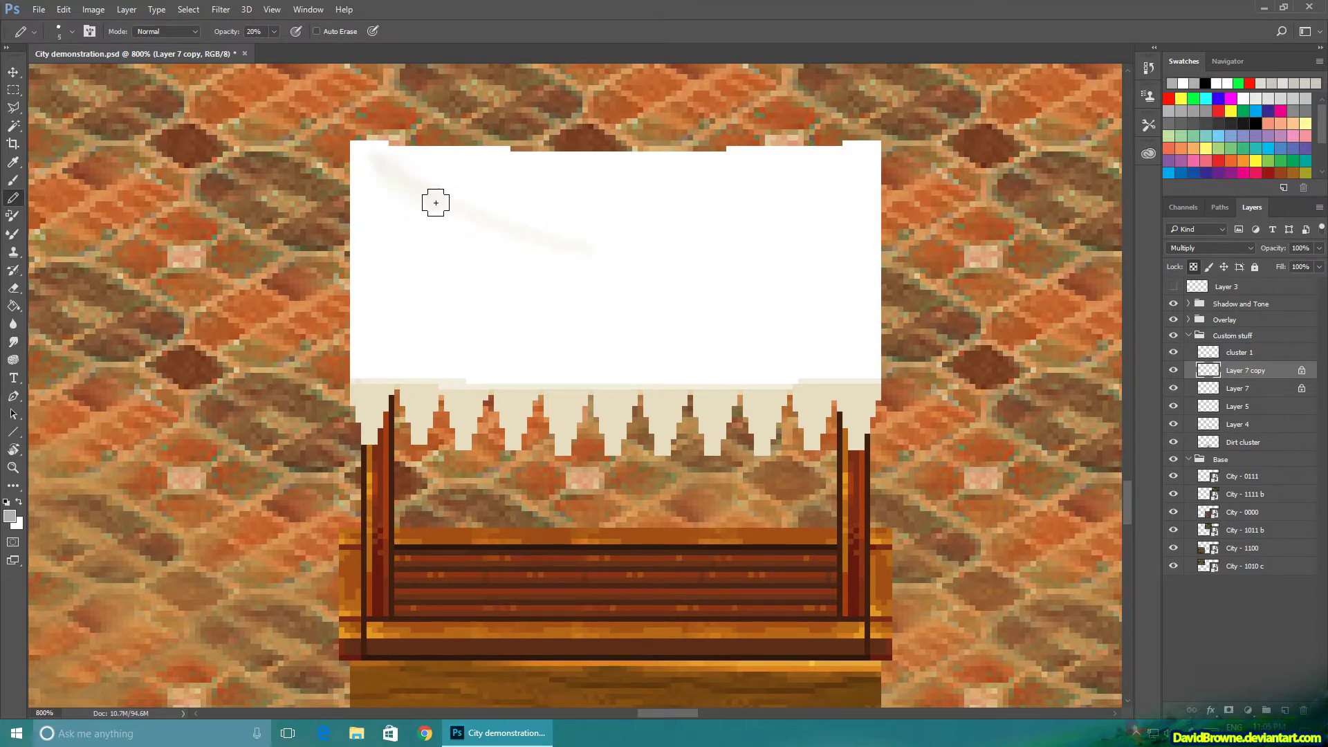
mouse_move(436, 202)
mouse_down()
mouse_move(595, 247)
mouse_move(658, 243)
mouse_up()
key(bracketleft)
drag(399, 217, 484, 279)
mouse_move(806, 178)
mouse_down()
mouse_move(839, 168)
mouse_move(569, 196)
mouse_up()
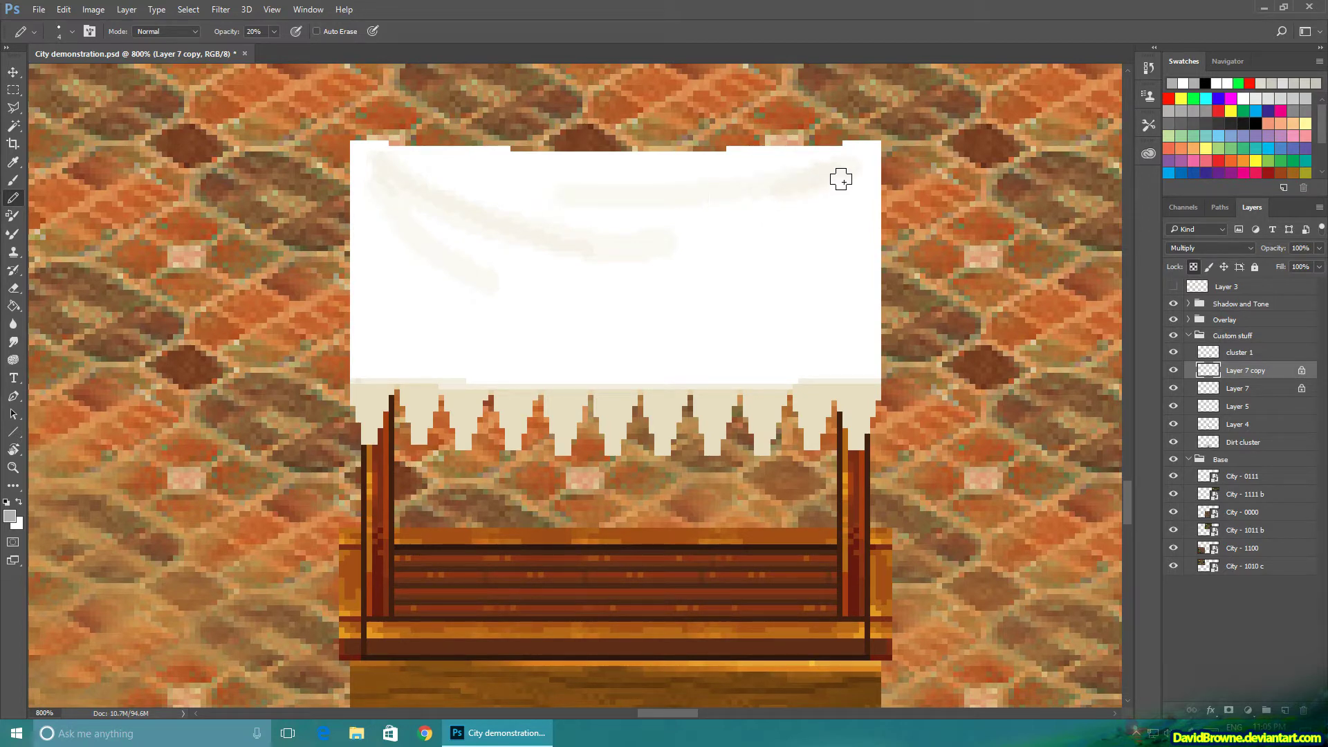
- Shade more folds running from the canopy's right-hand corners toward its centre and in its lower-left corner, varying the Pencil size
mouse_move(841, 180)
mouse_down()
mouse_move(788, 216)
mouse_move(650, 241)
mouse_up()
key(bracketright)
key(bracketright)
mouse_move(812, 211)
mouse_down()
mouse_move(758, 243)
mouse_move(608, 258)
mouse_up()
drag(860, 350, 743, 320)
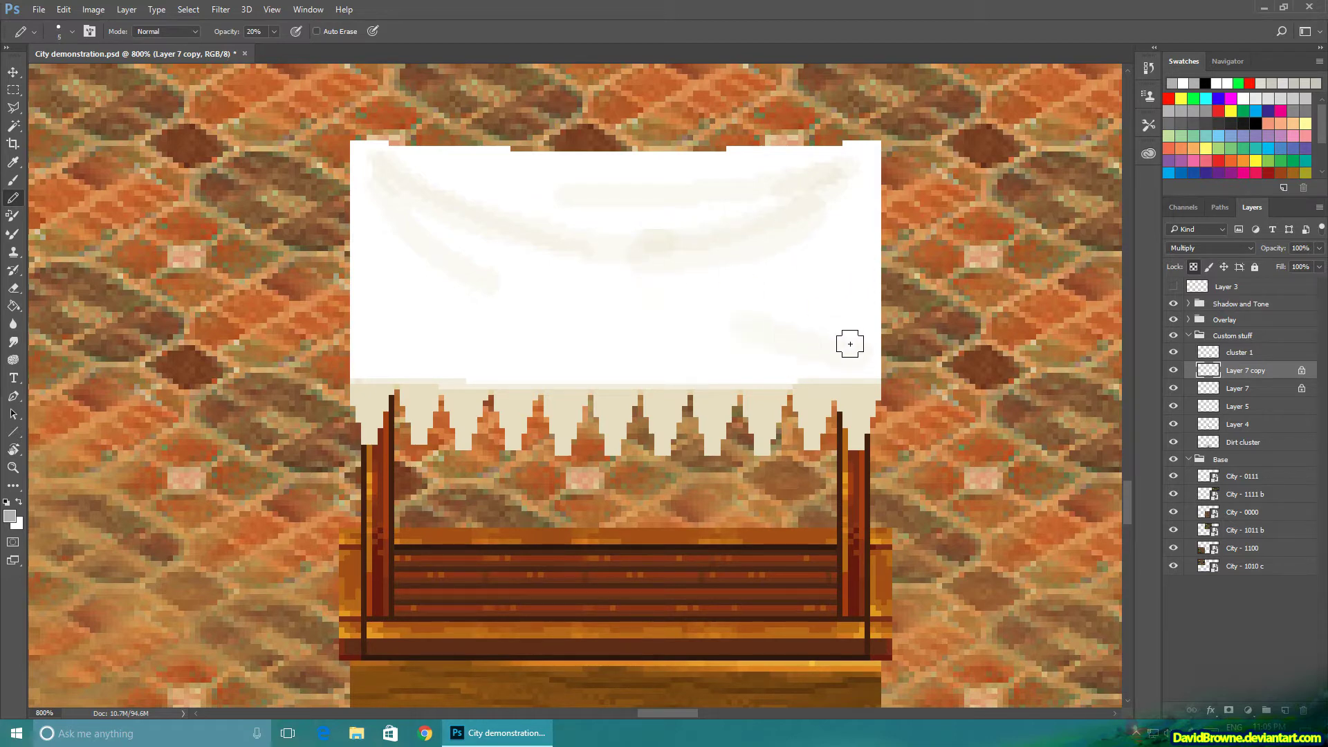
key(bracketleft)
key(bracketleft)
mouse_move(839, 347)
mouse_down()
mouse_move(617, 278)
mouse_move(859, 352)
mouse_move(776, 308)
mouse_move(841, 339)
mouse_move(775, 277)
mouse_up()
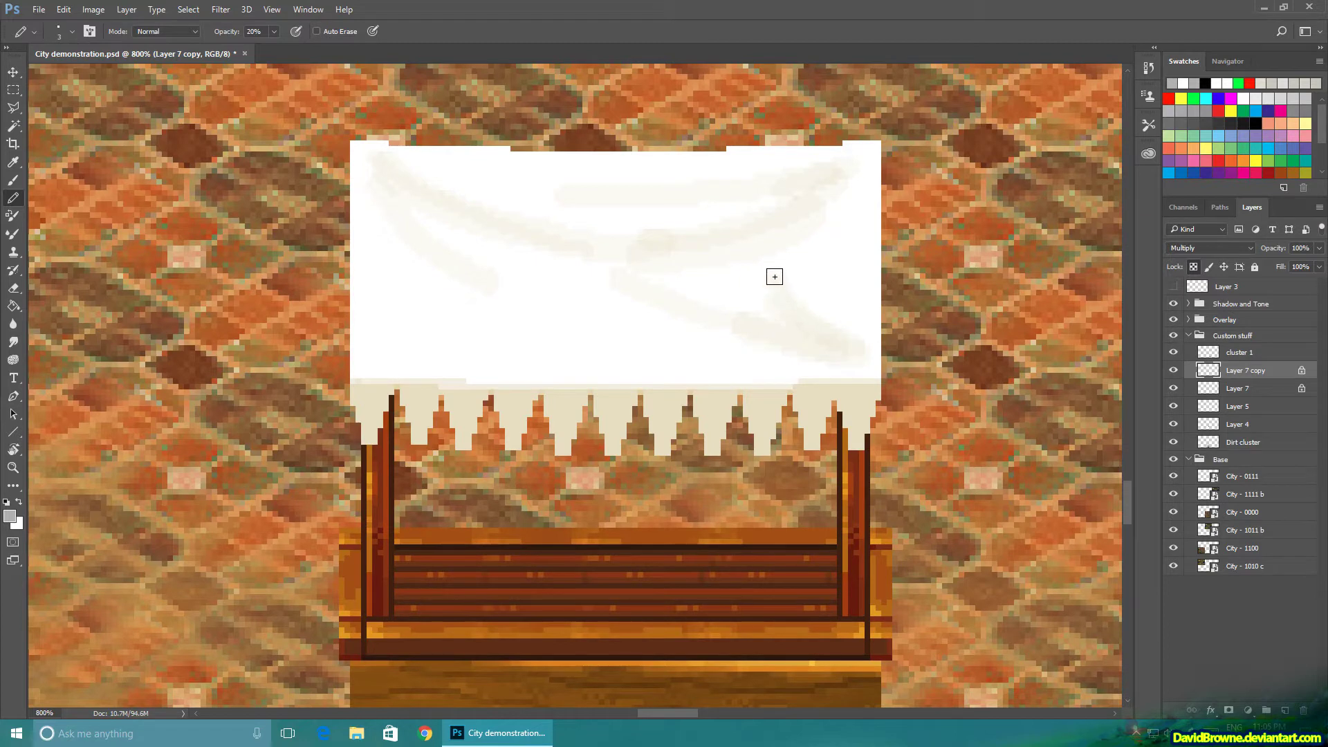
mouse_move(401, 344)
mouse_down()
mouse_move(590, 294)
mouse_move(379, 350)
mouse_up()
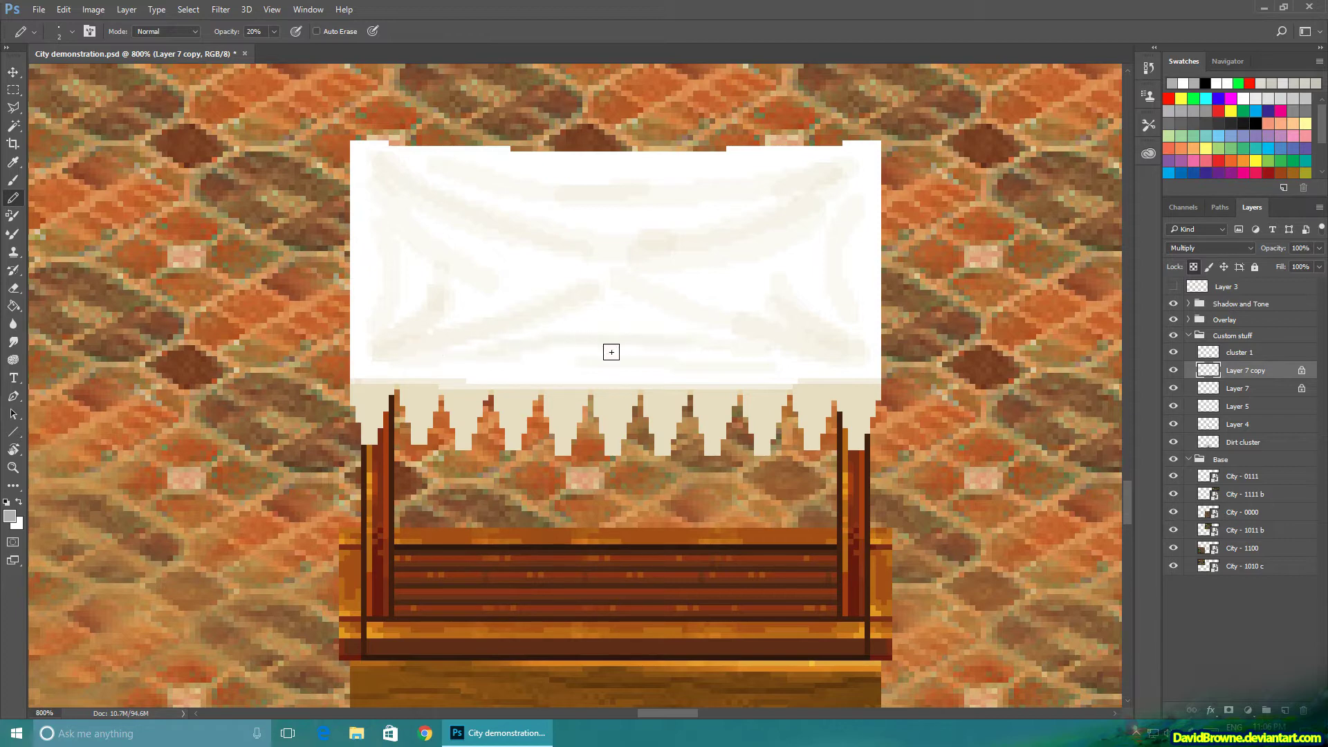
- Soften the fold shading on the canopy with the Eraser at 20% opacity, reducing the brush size to 20
key(e)
mouse_move(830, 325)
mouse_down()
mouse_move(893, 238)
mouse_move(888, 207)
mouse_up()
key(bracketleft)
key(bracketleft)
key(bracketleft)
key(bracketleft)
key(bracketleft)
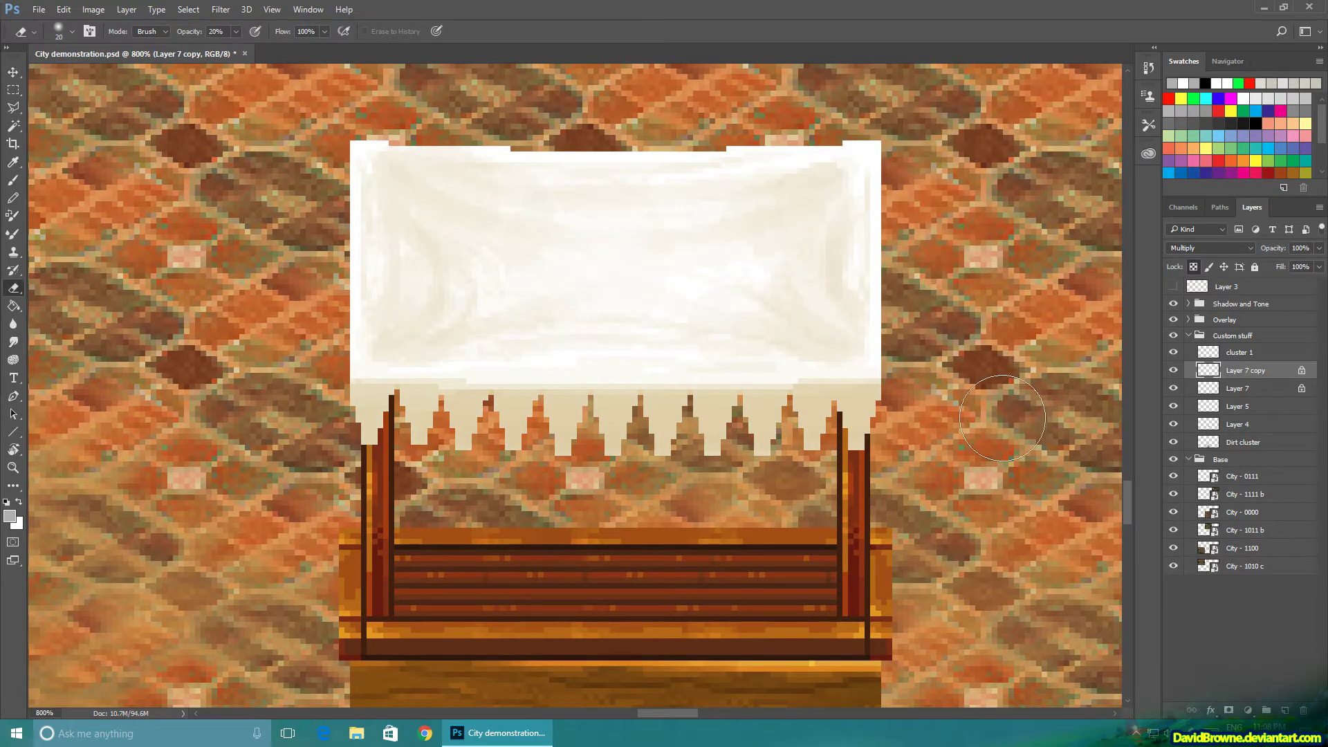
- Strengthen the canopy shading's contrast with Levels, using a black input level of 167 and a midtone value of 1.32
click(93, 10)
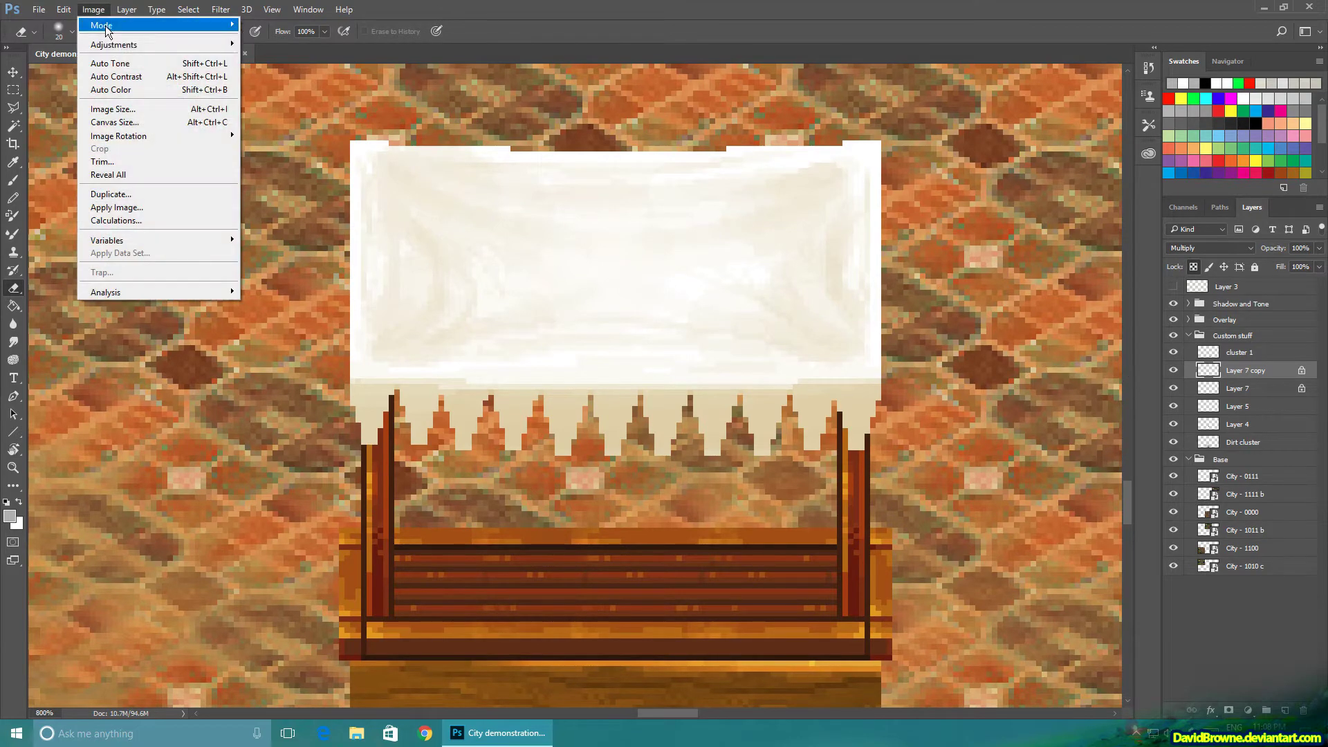
mouse_move(144, 42)
click(277, 56)
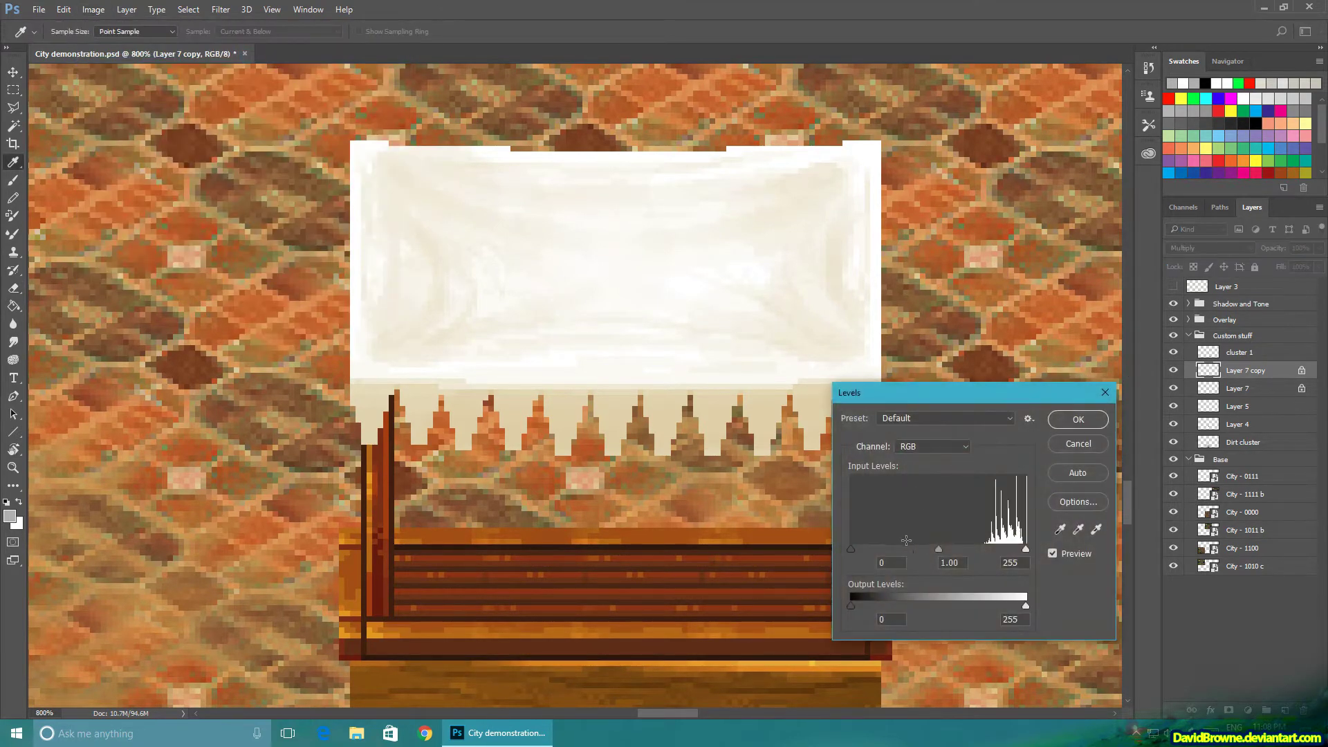
drag(850, 547, 966, 551)
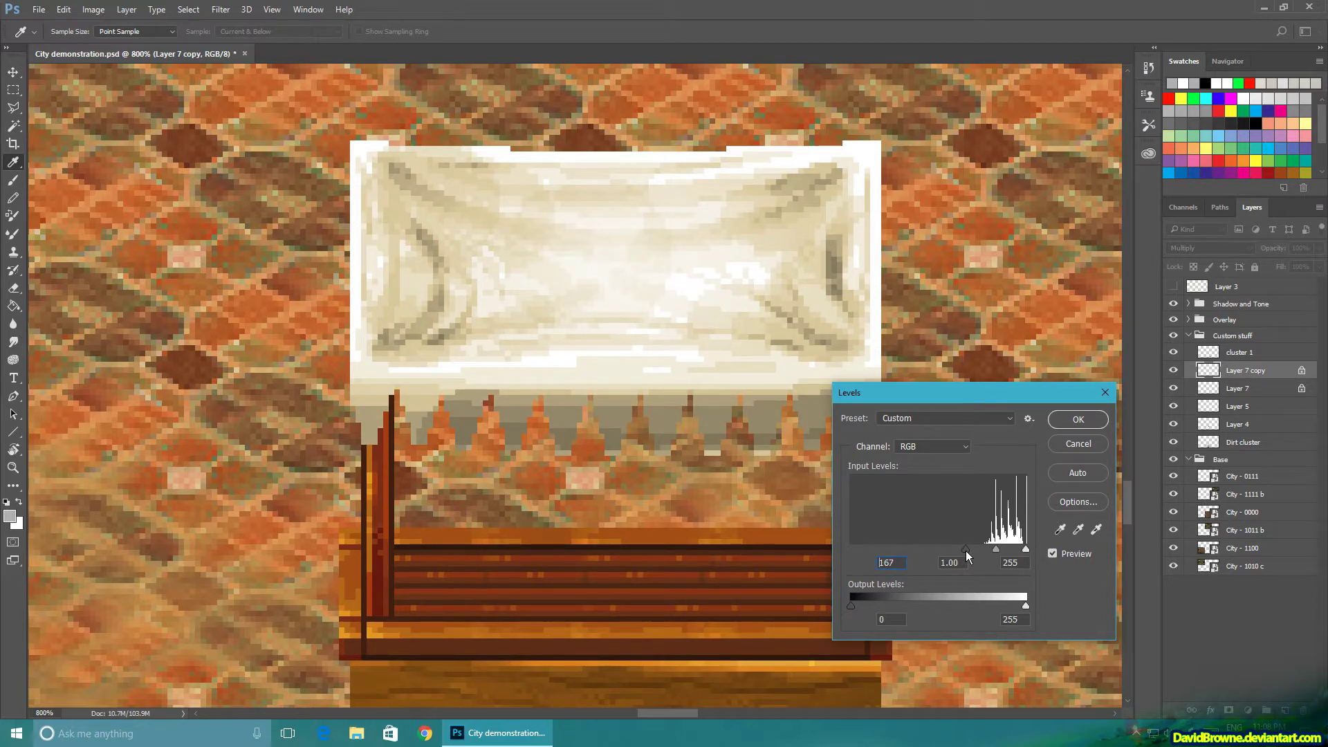
drag(996, 549, 990, 550)
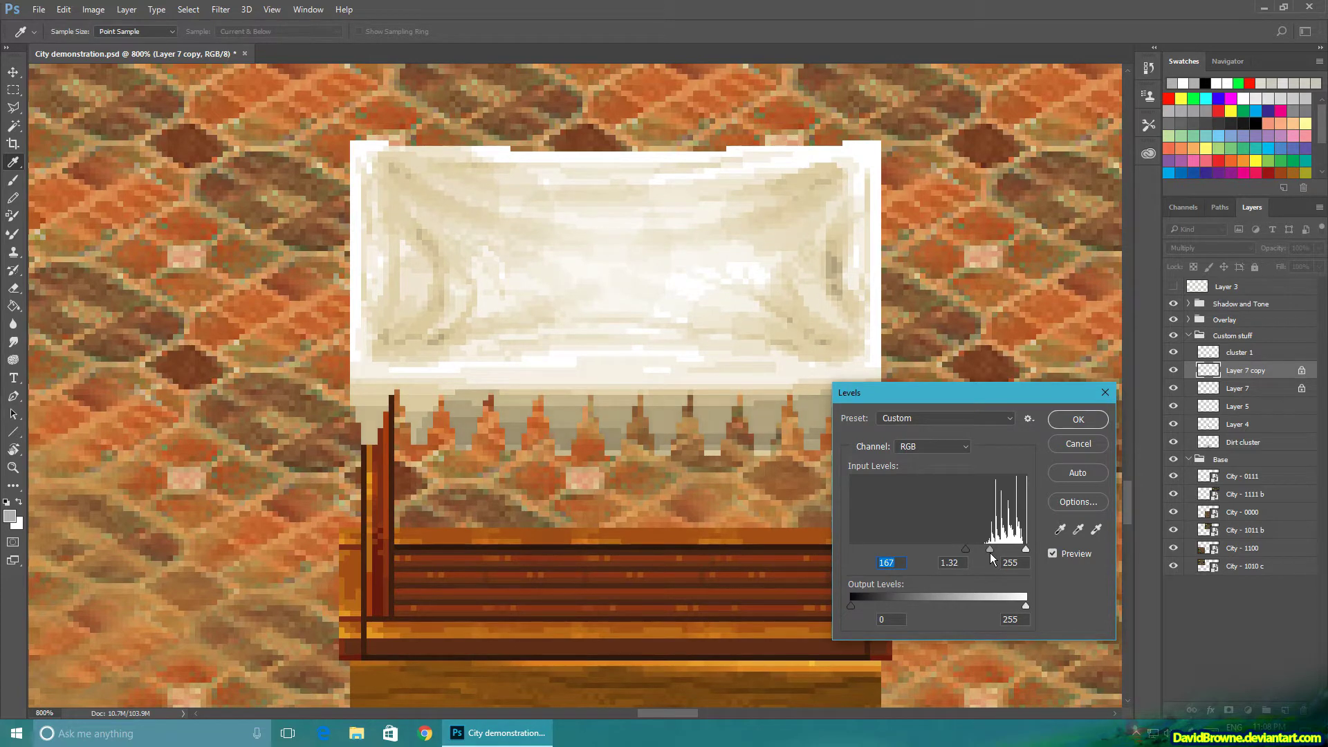
click(1078, 419)
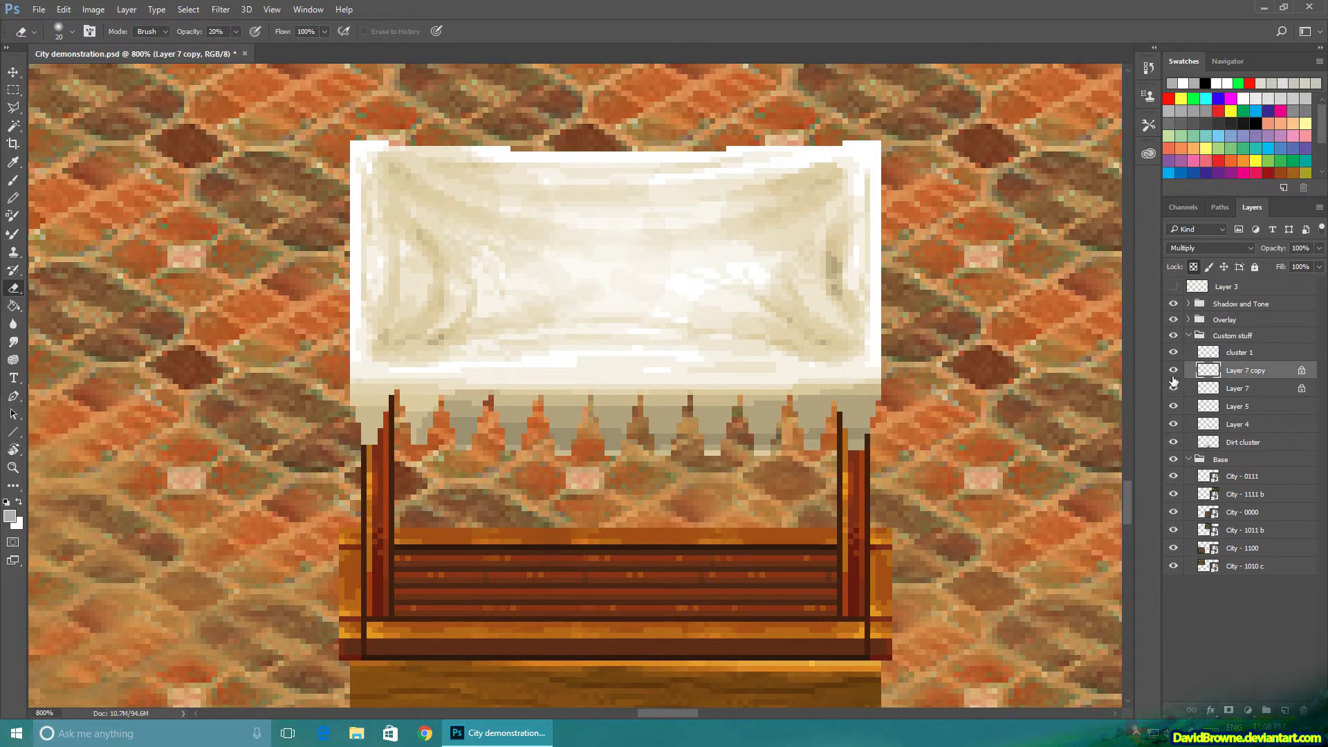
- Darken the canopy's fringe evenly with a darker grey and a larger Pencil at 40% opacity
key(i)
click(674, 419)
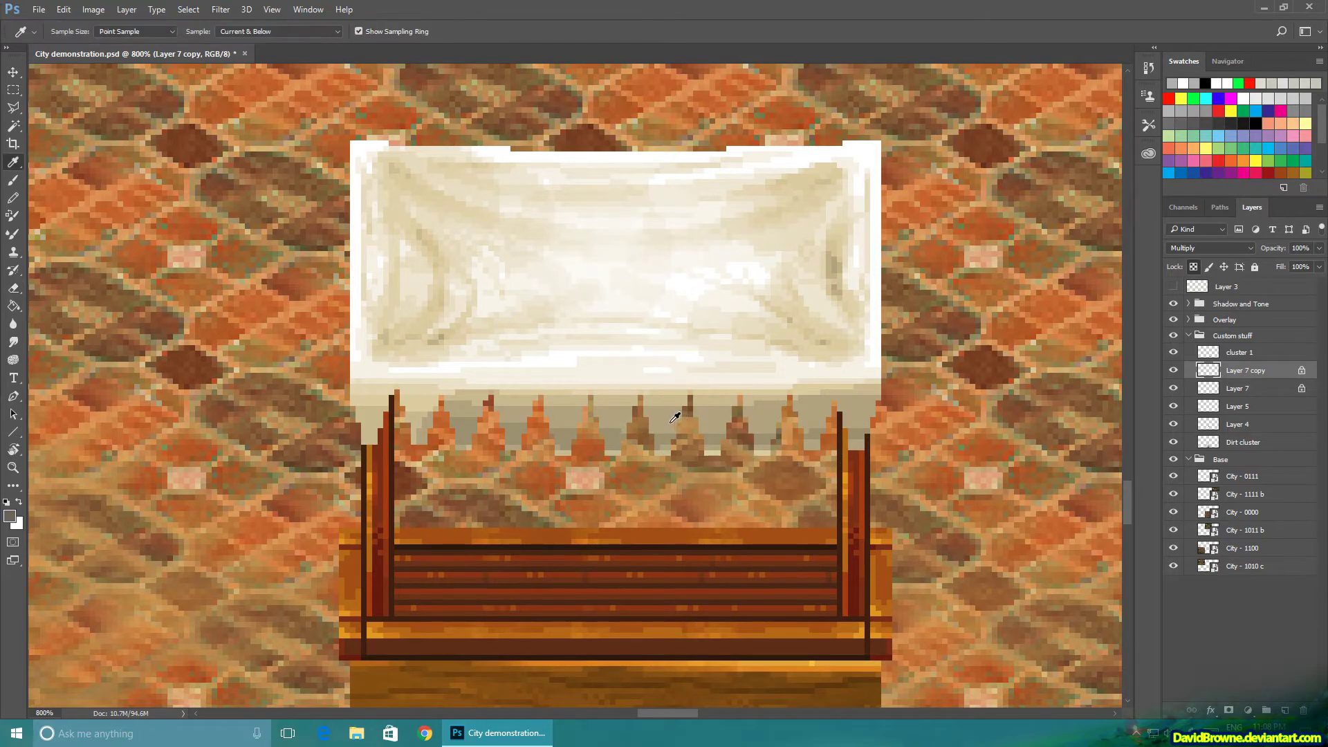
key(b)
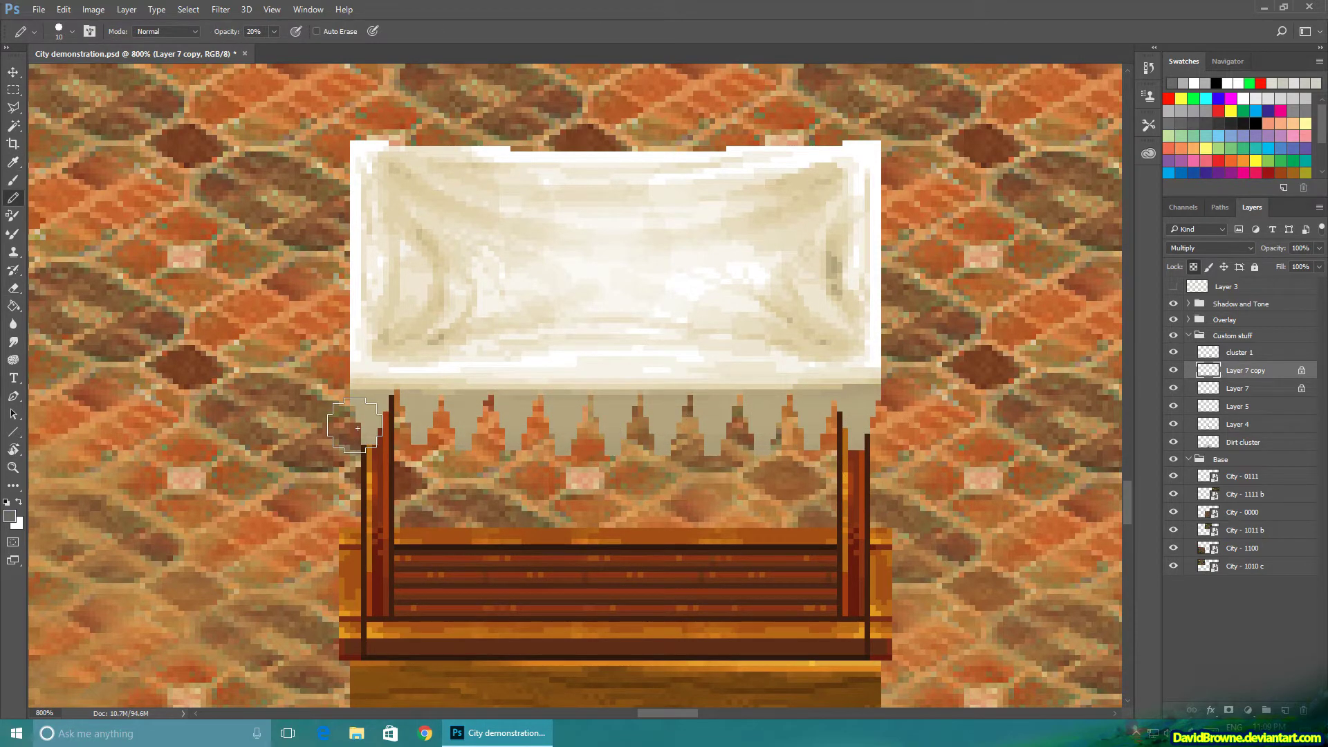
key(bracketright)
key(4)
drag(350, 426, 374, 422)
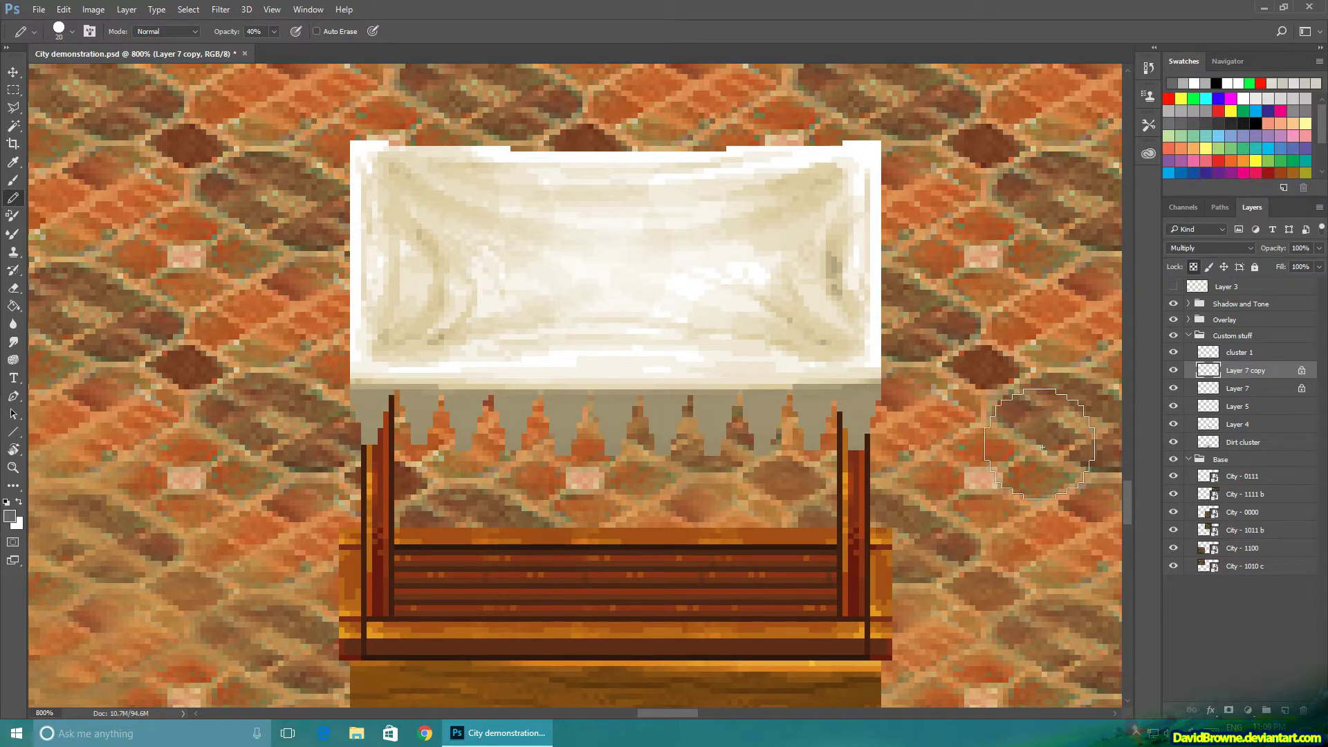
- Merge the Multiply shading into Layer 7 and check the merged canopy by toggling its visibility
key(ctrl+e)
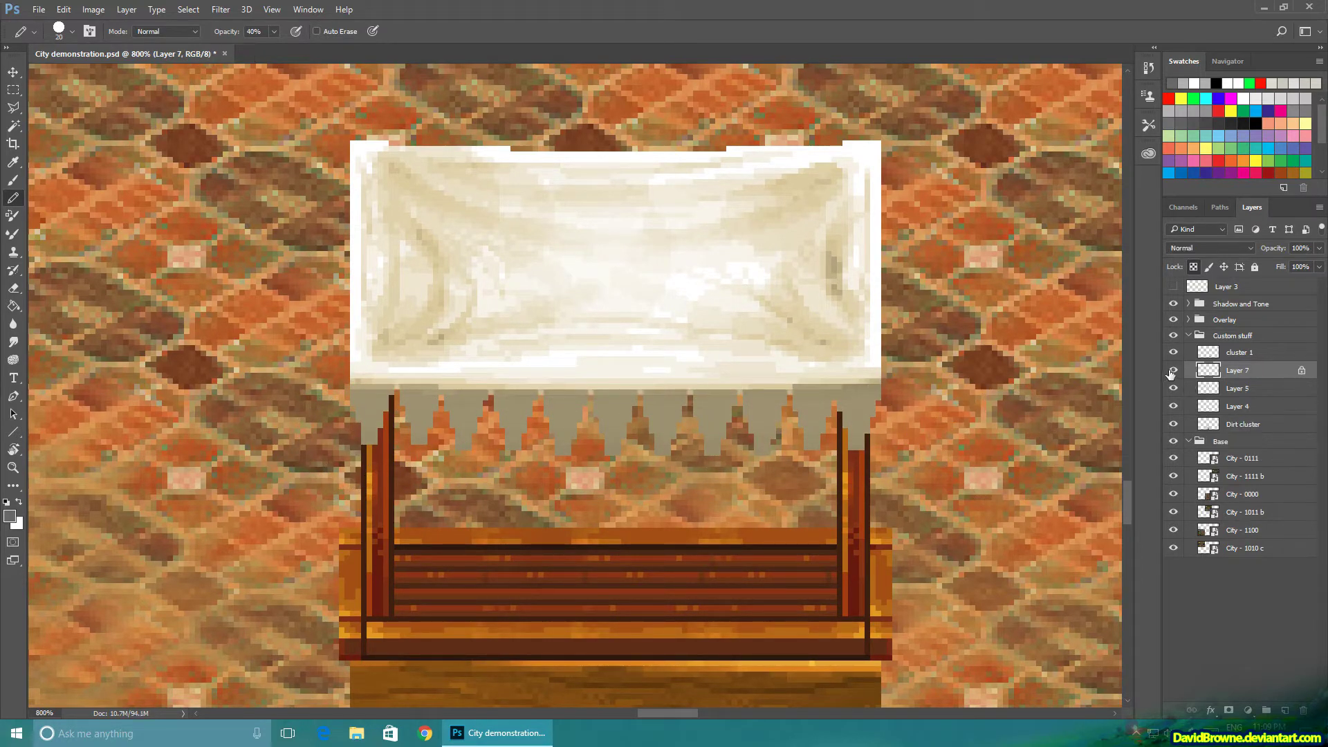
click(1172, 371)
click(1171, 372)
- Examine the shaded white stall at several zoom levels against the surrounding brick pavement
key(z)
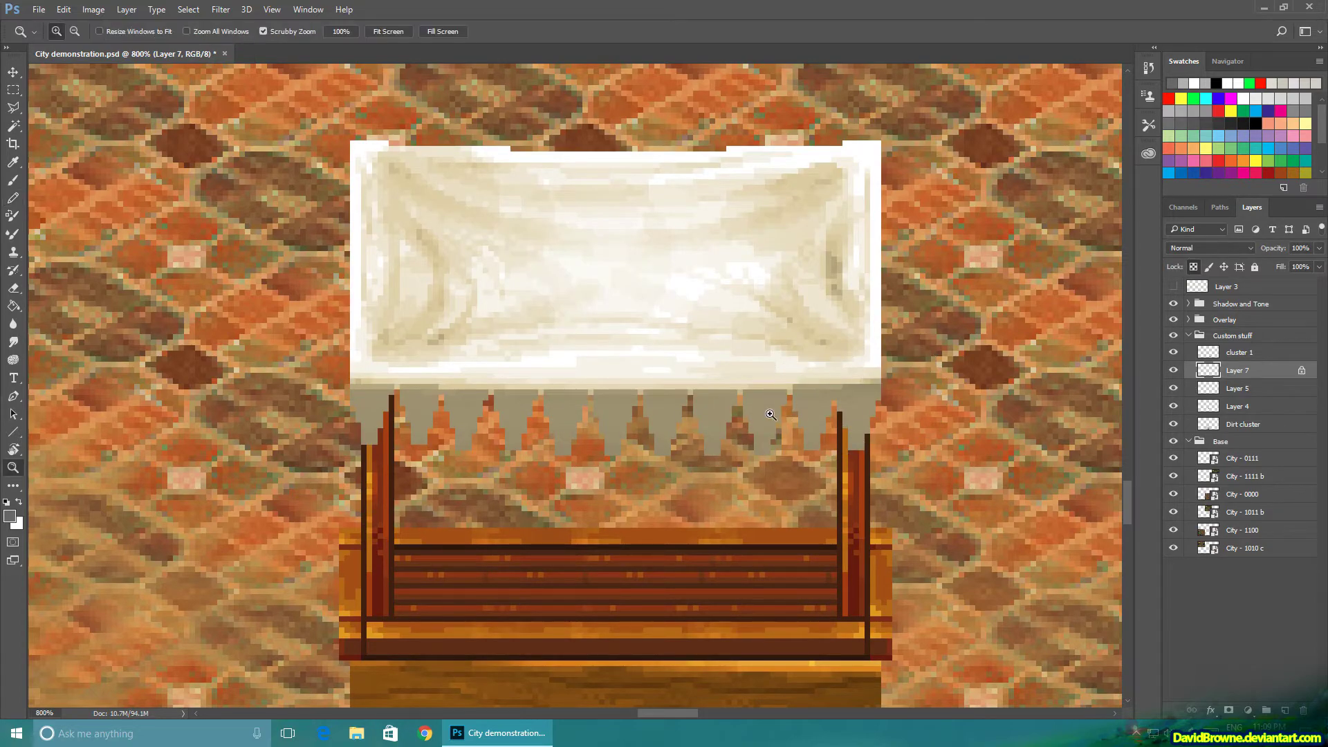
alt+click(778, 415)
alt+click(834, 420)
alt+click(857, 423)
alt+click(870, 424)
alt+click(892, 427)
alt+click(919, 429)
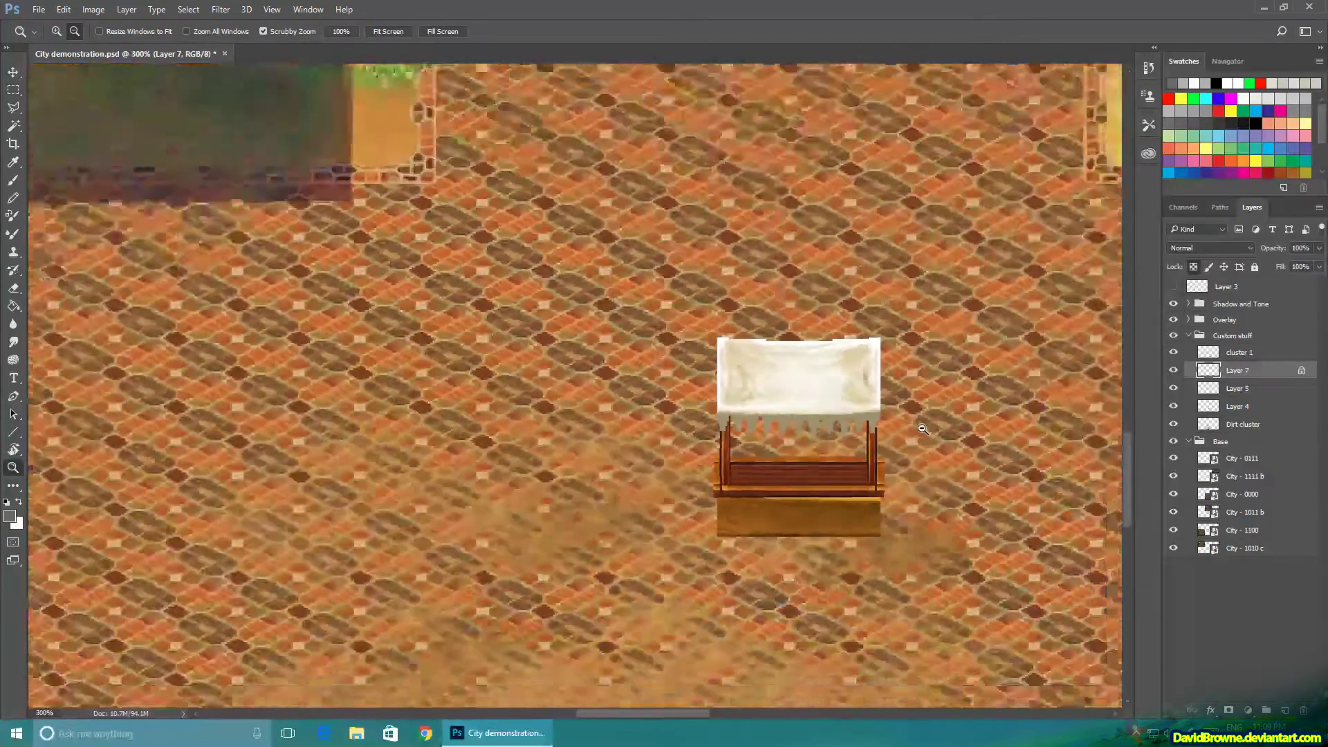
alt+click(922, 428)
click(879, 385)
click(759, 388)
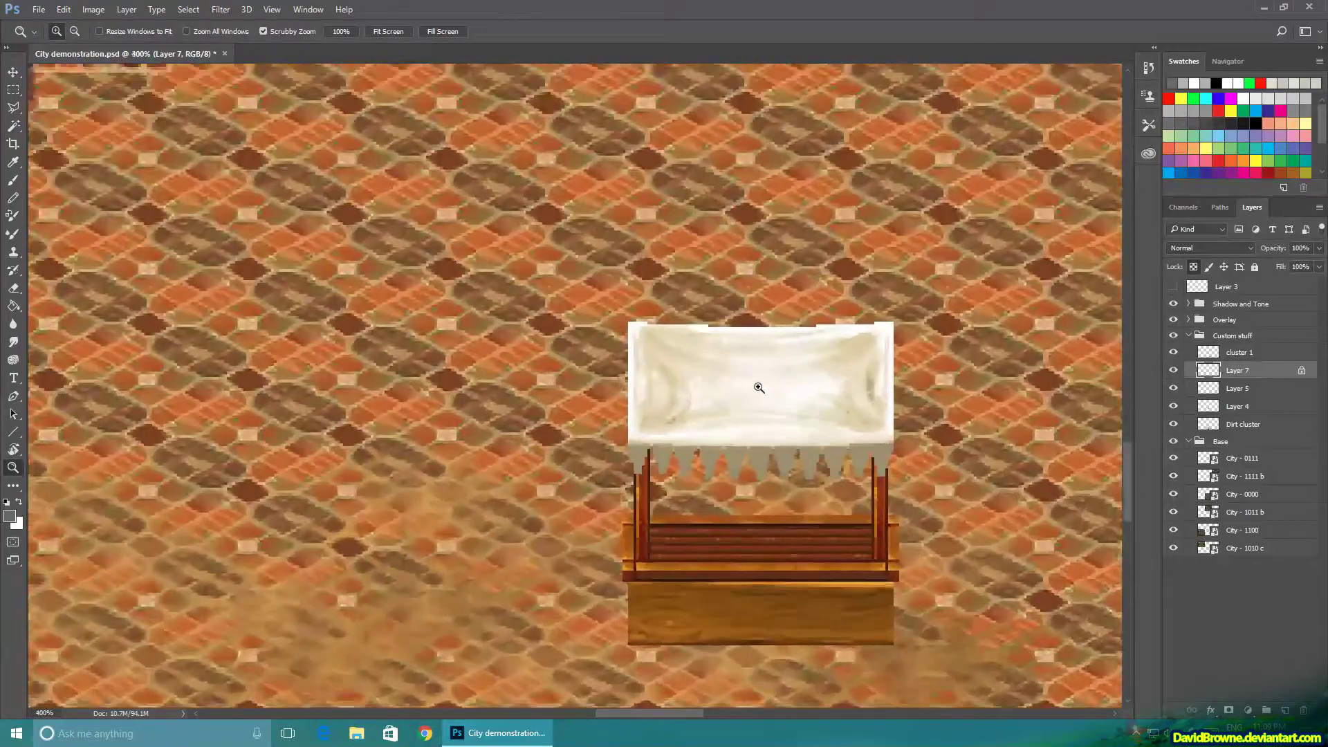
click(782, 392)
click(824, 406)
- Duplicate the finished white canopy layer, Layer 7
click(126, 9)
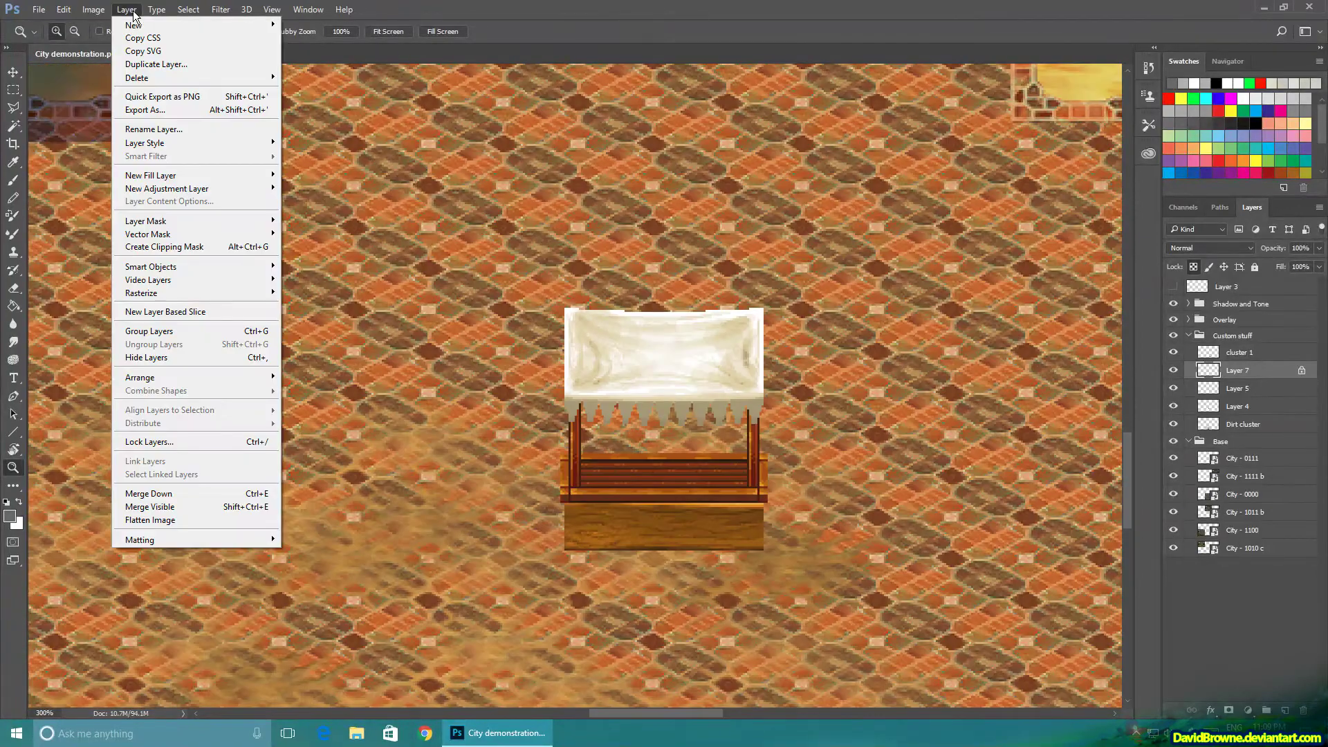
click(141, 62)
key(Return)
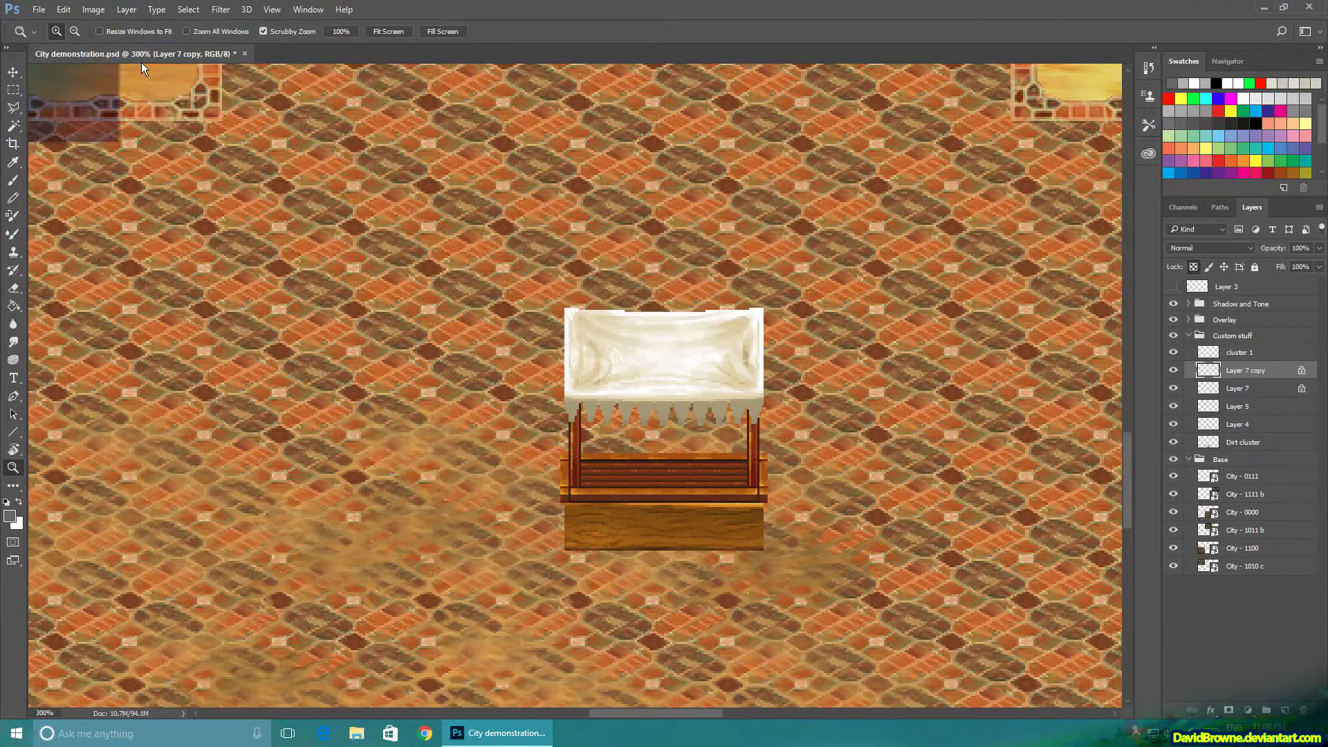
- Colorize the canopy copy teal with Hue/Saturation
click(93, 9)
mouse_move(138, 44)
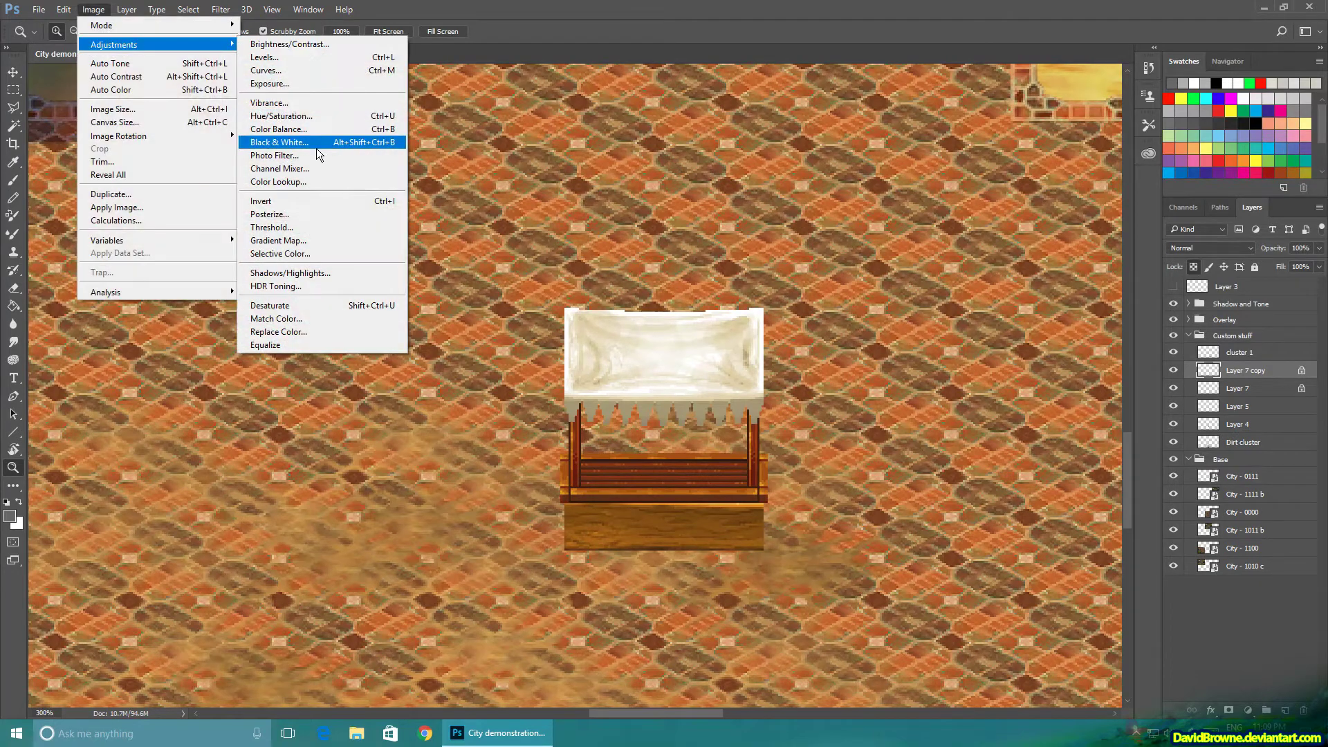
click(310, 116)
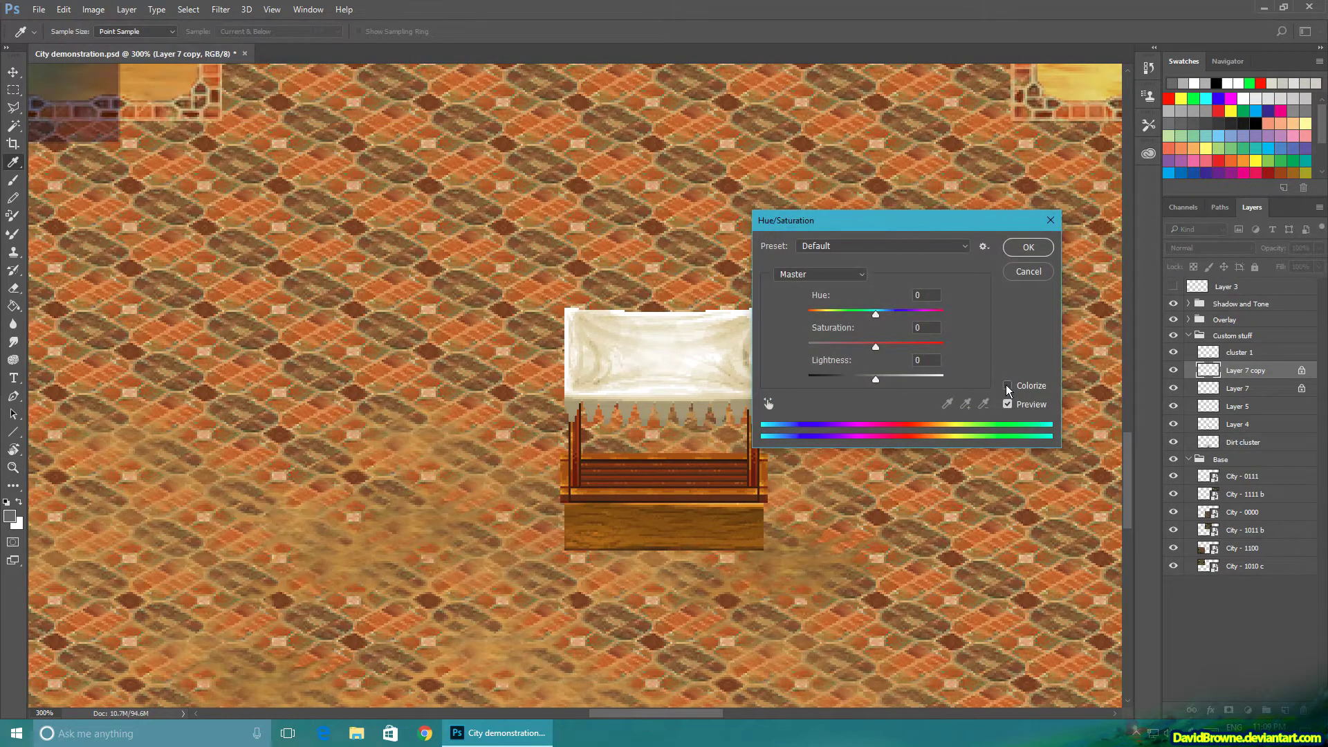
click(1008, 386)
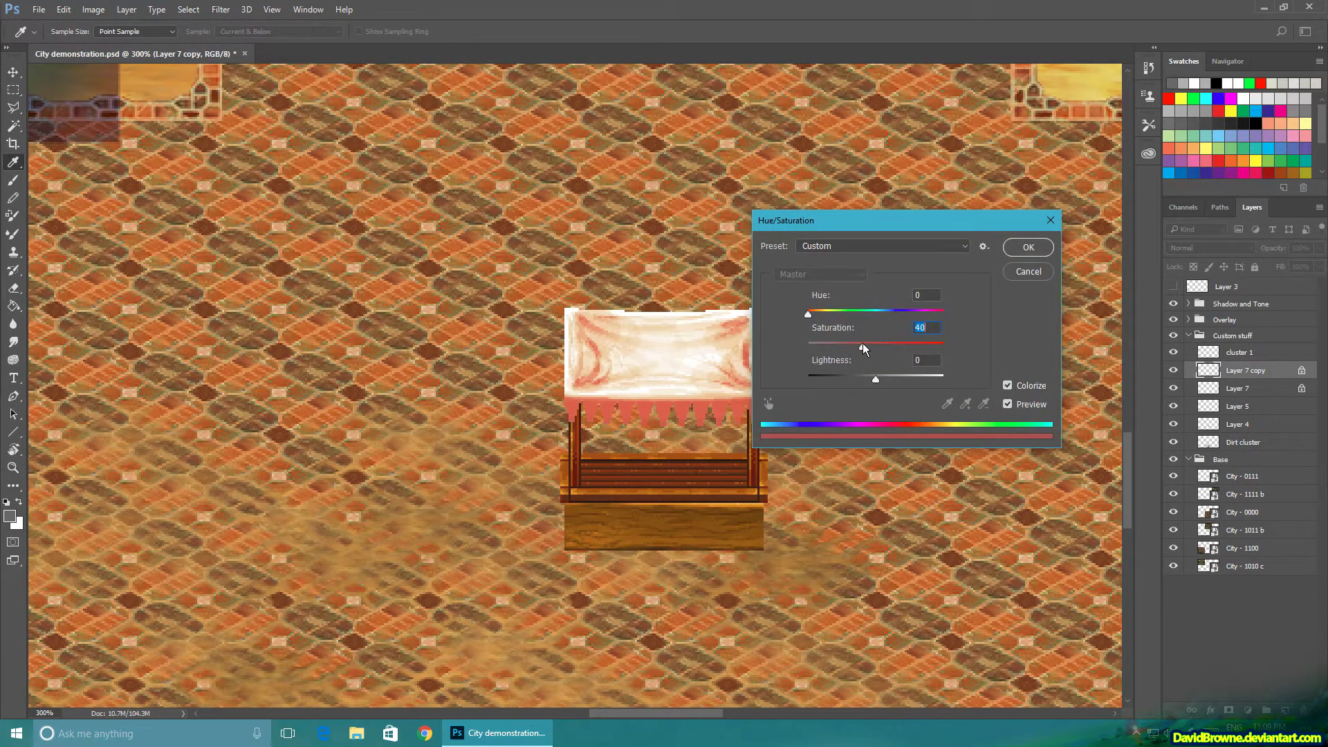
drag(862, 343, 814, 316)
click(831, 315)
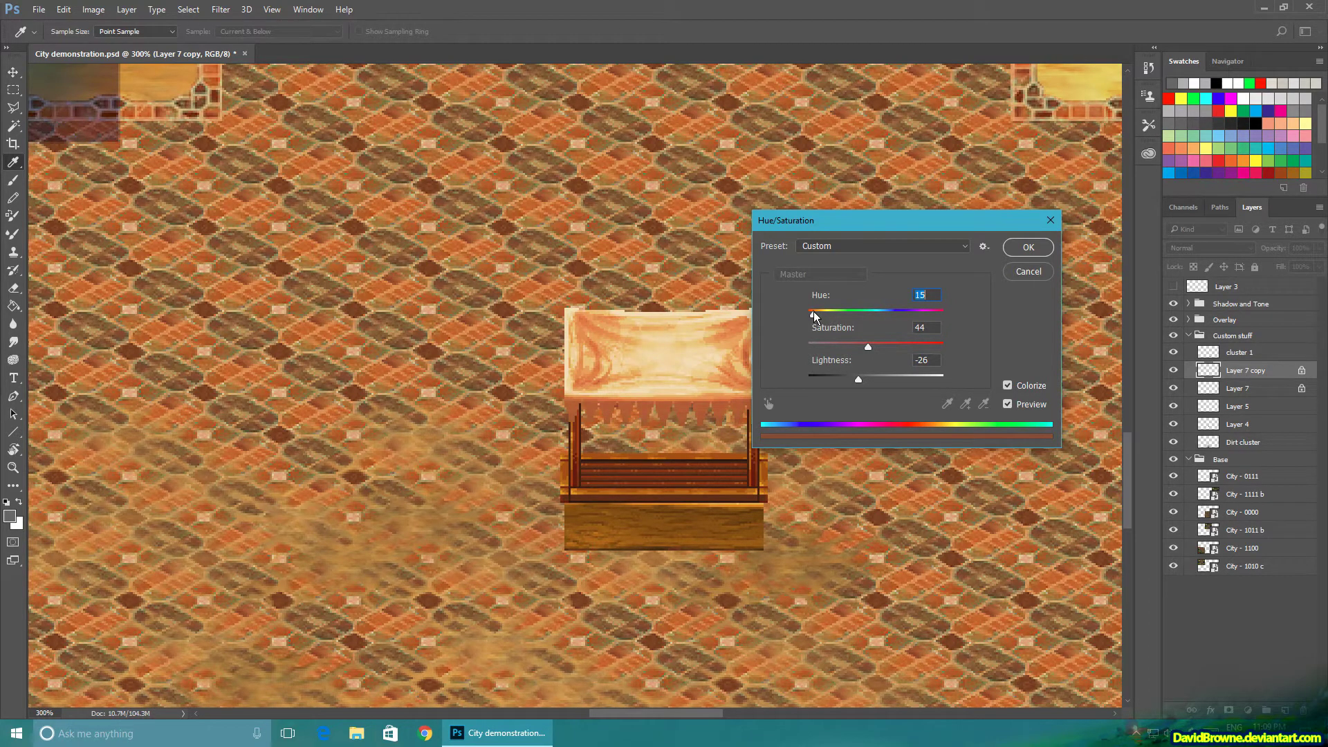
click(1027, 272)
- Mute the teal canopy with Levels, setting the output range to 14–169 and slightly darkening the midtones
key(ctrl+l)
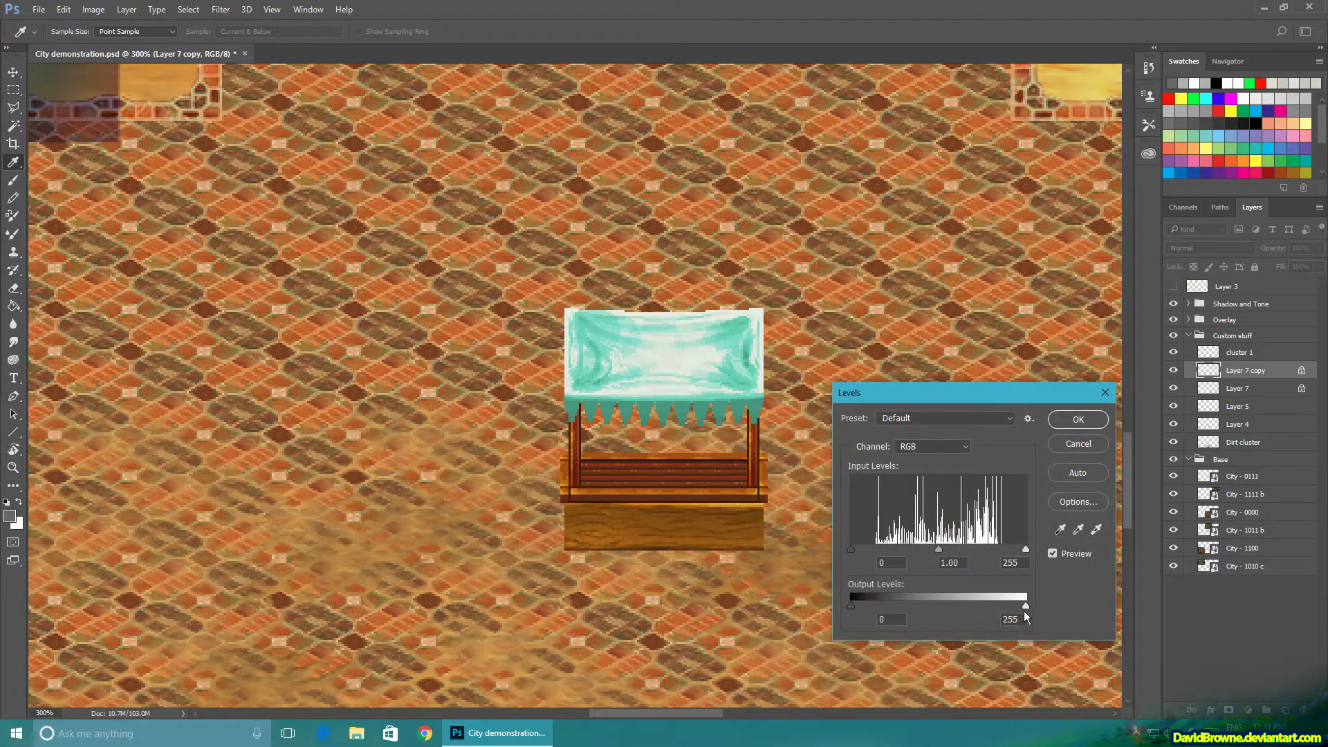
drag(1026, 605, 971, 604)
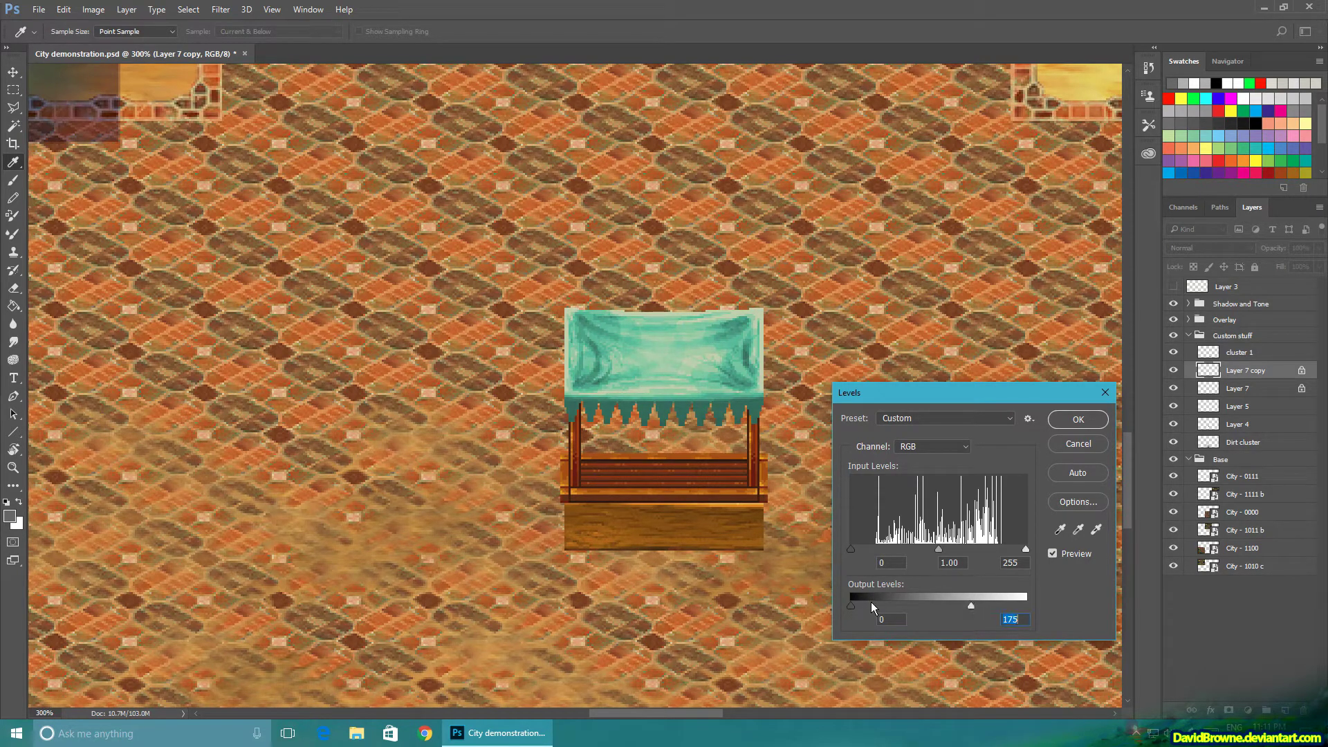
drag(851, 605, 861, 605)
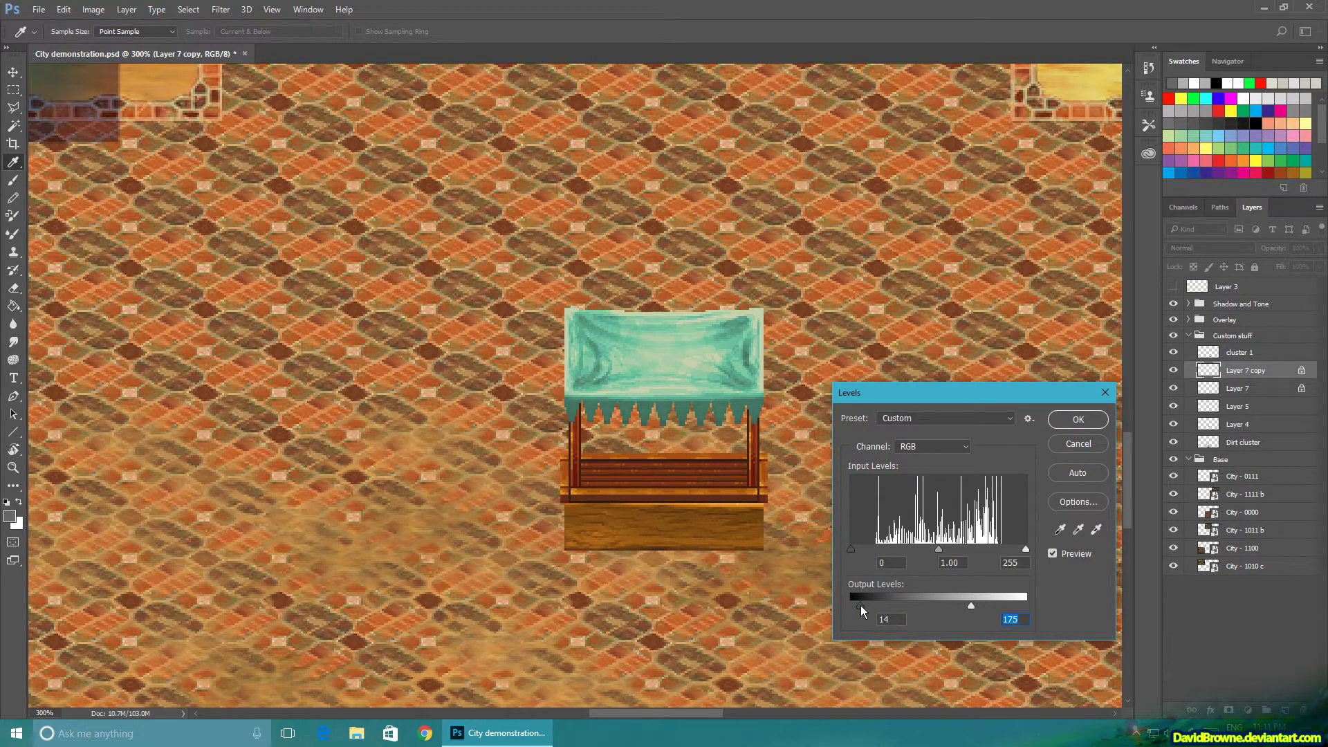
drag(971, 606, 967, 606)
drag(939, 549, 948, 550)
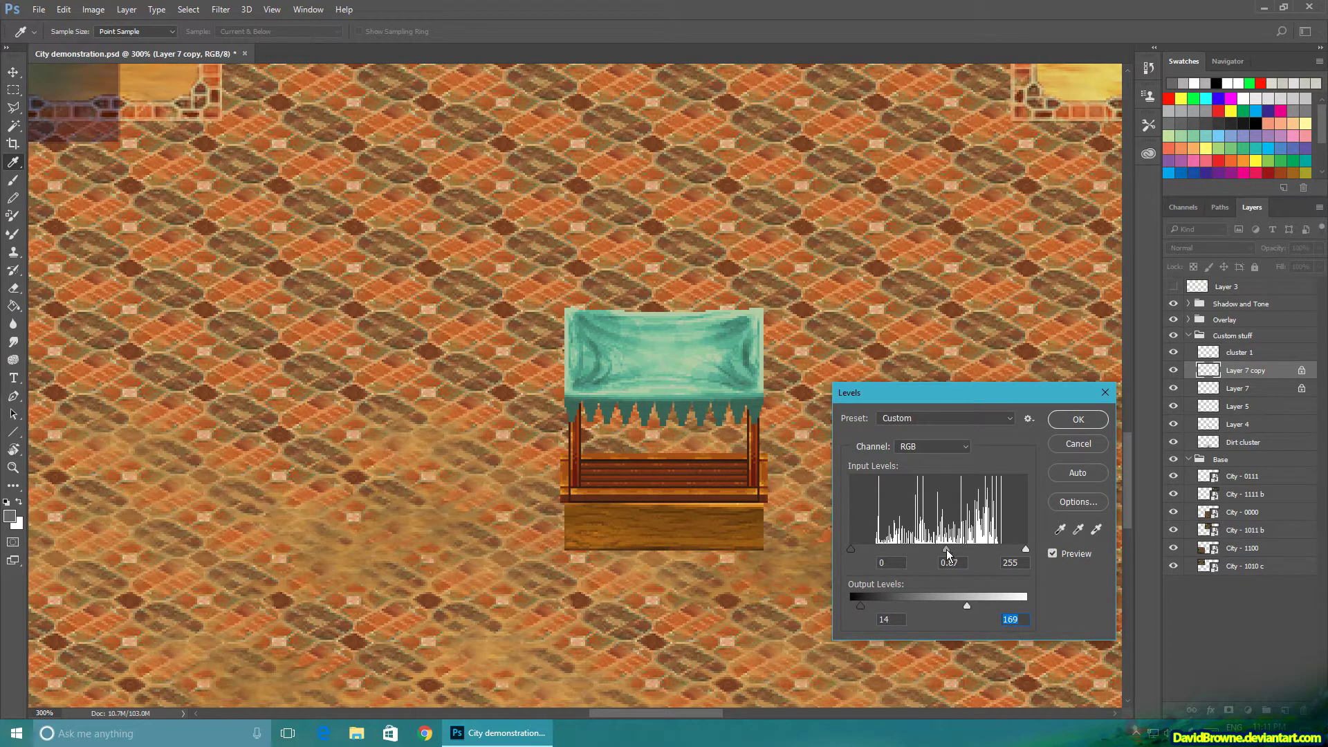
click(1075, 422)
- Shift the teal canopy toward a more vivid green with Color Balance
key(z)
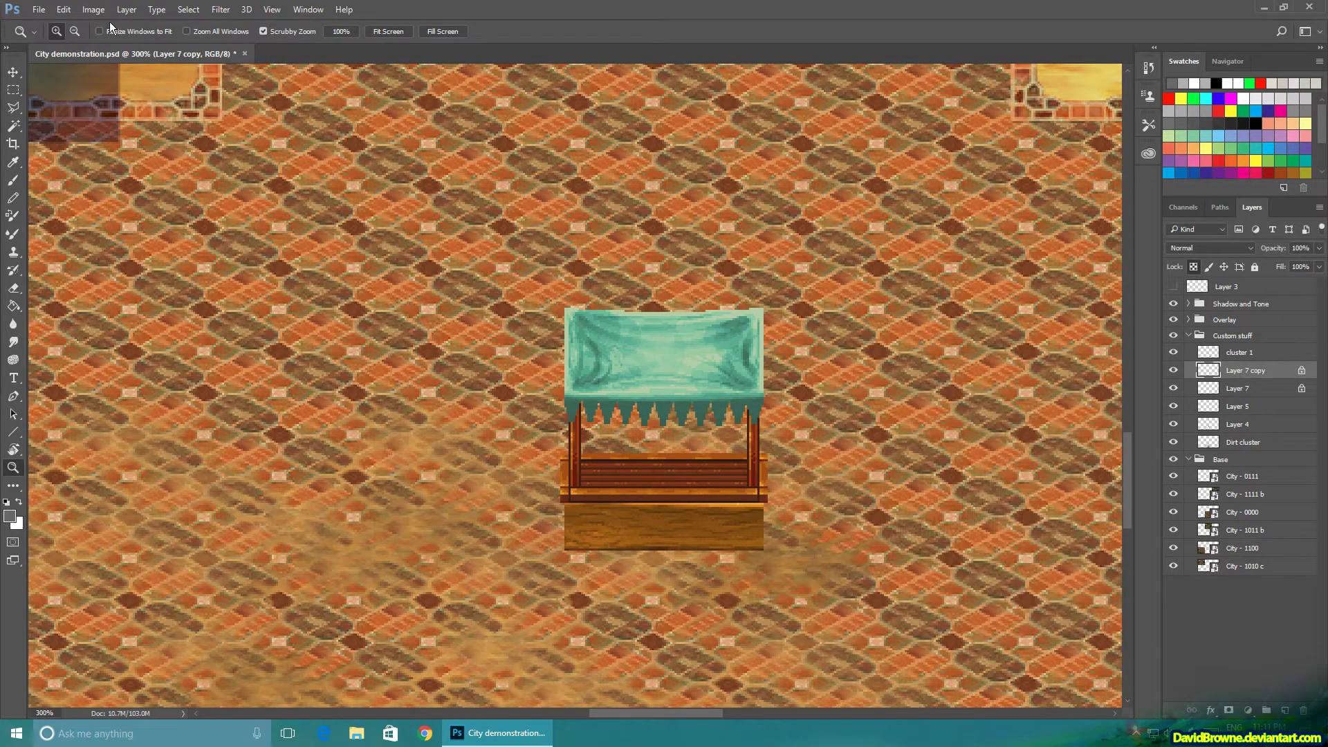
click(93, 9)
mouse_move(208, 44)
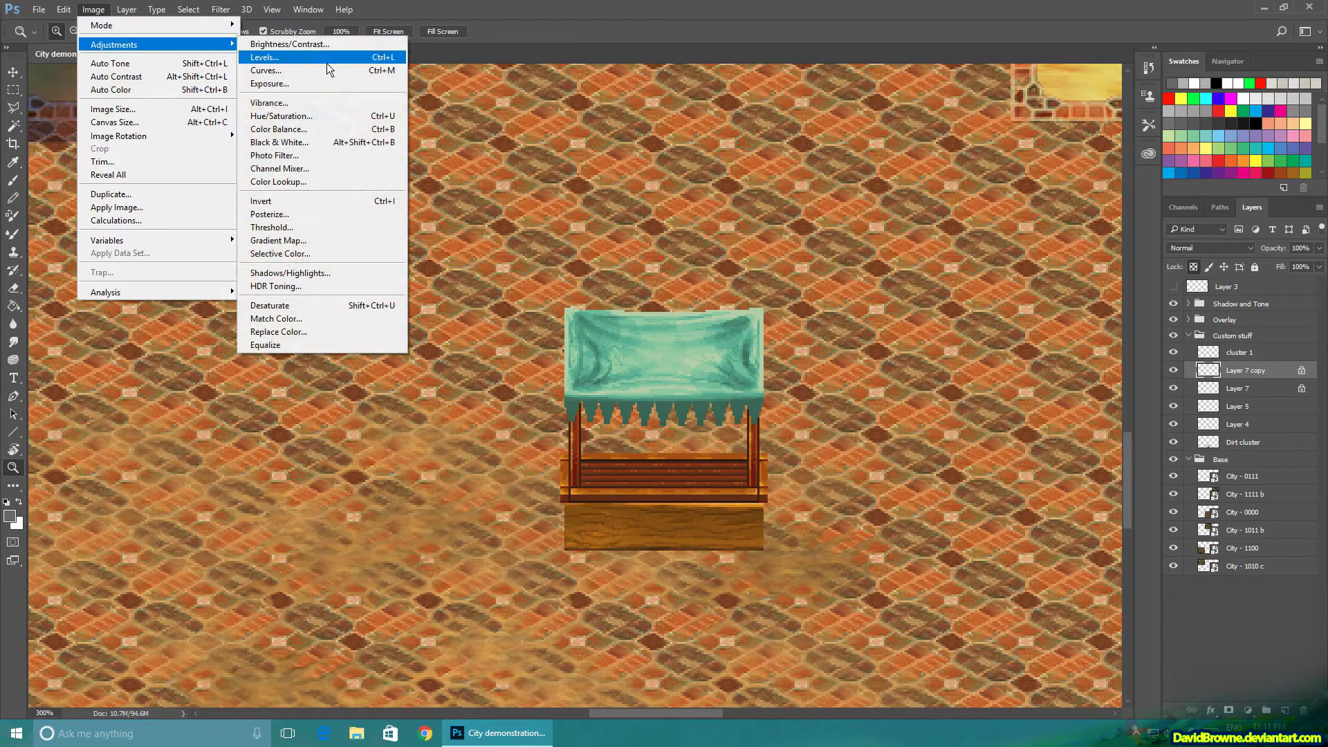
click(354, 129)
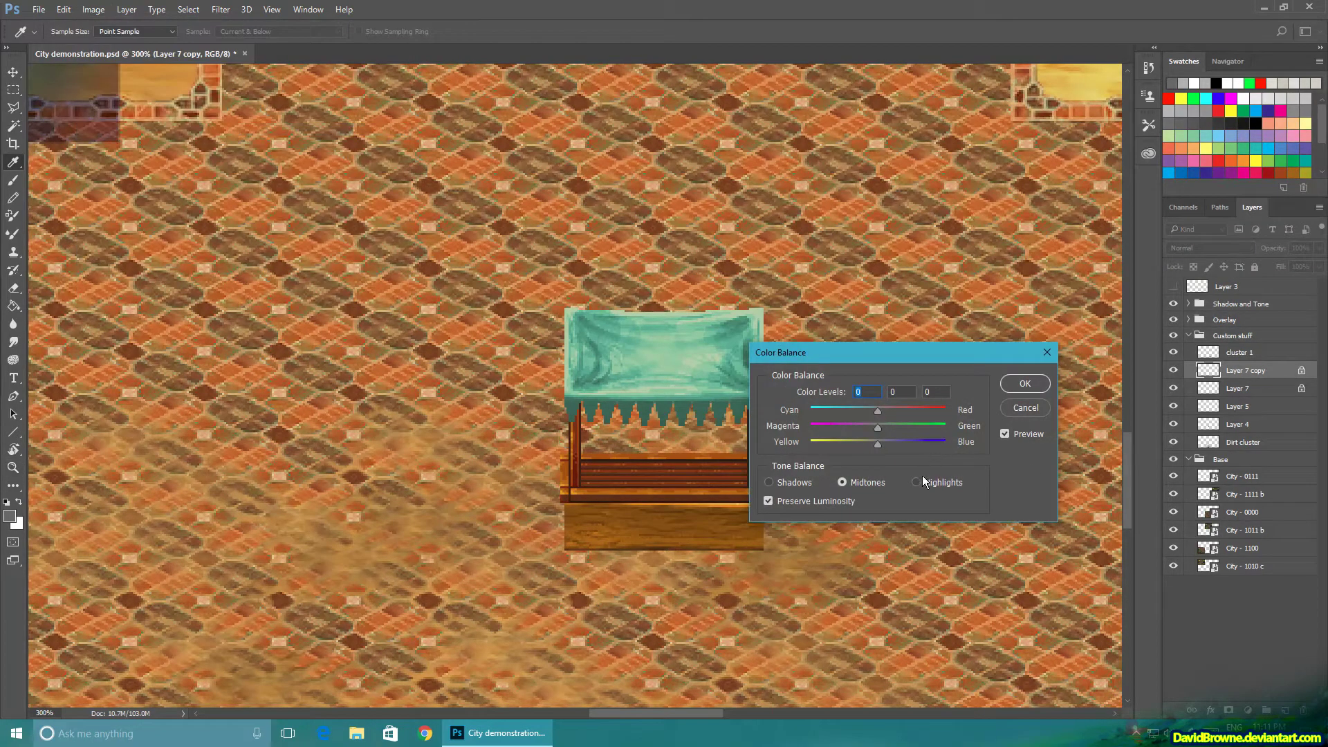
drag(888, 423, 869, 445)
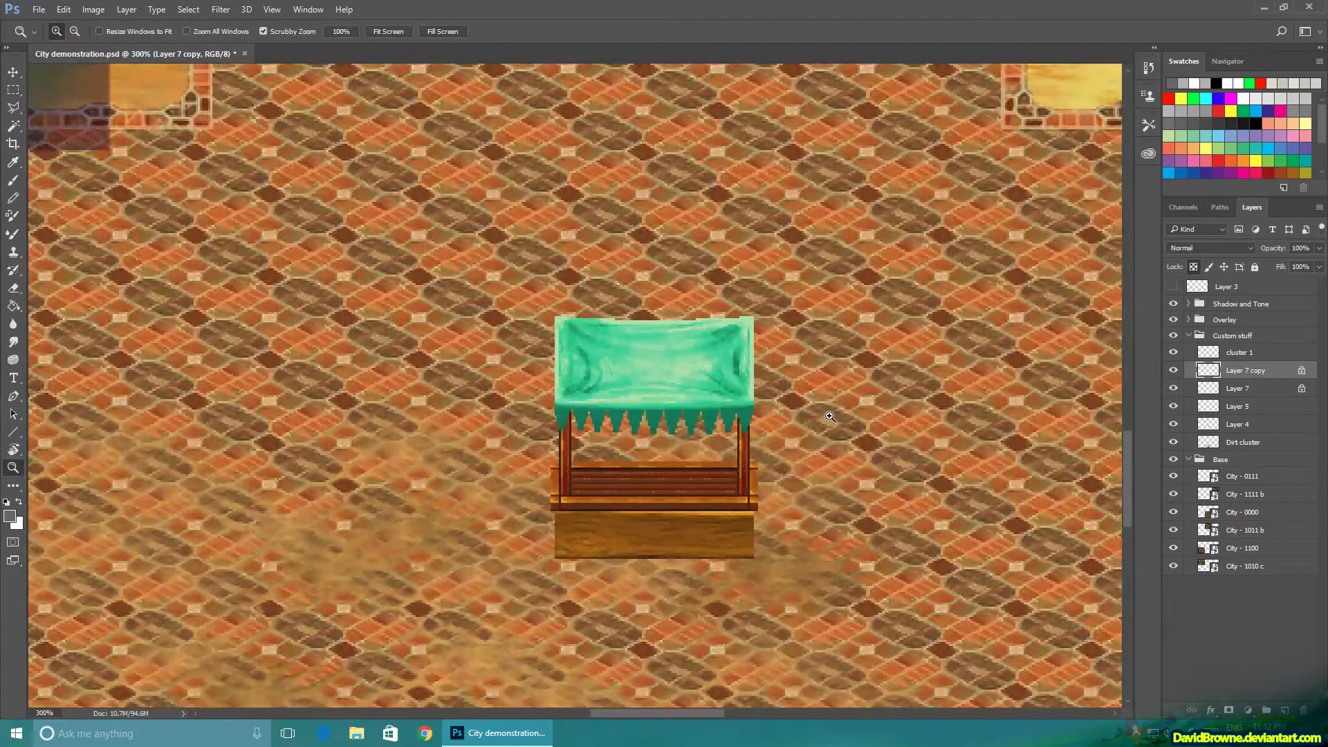
- Add a layer mask to the green canopy copy, Layer 7 copy, and activate the Pencil tool for painting on it
click(1173, 371)
click(1173, 370)
click(1172, 372)
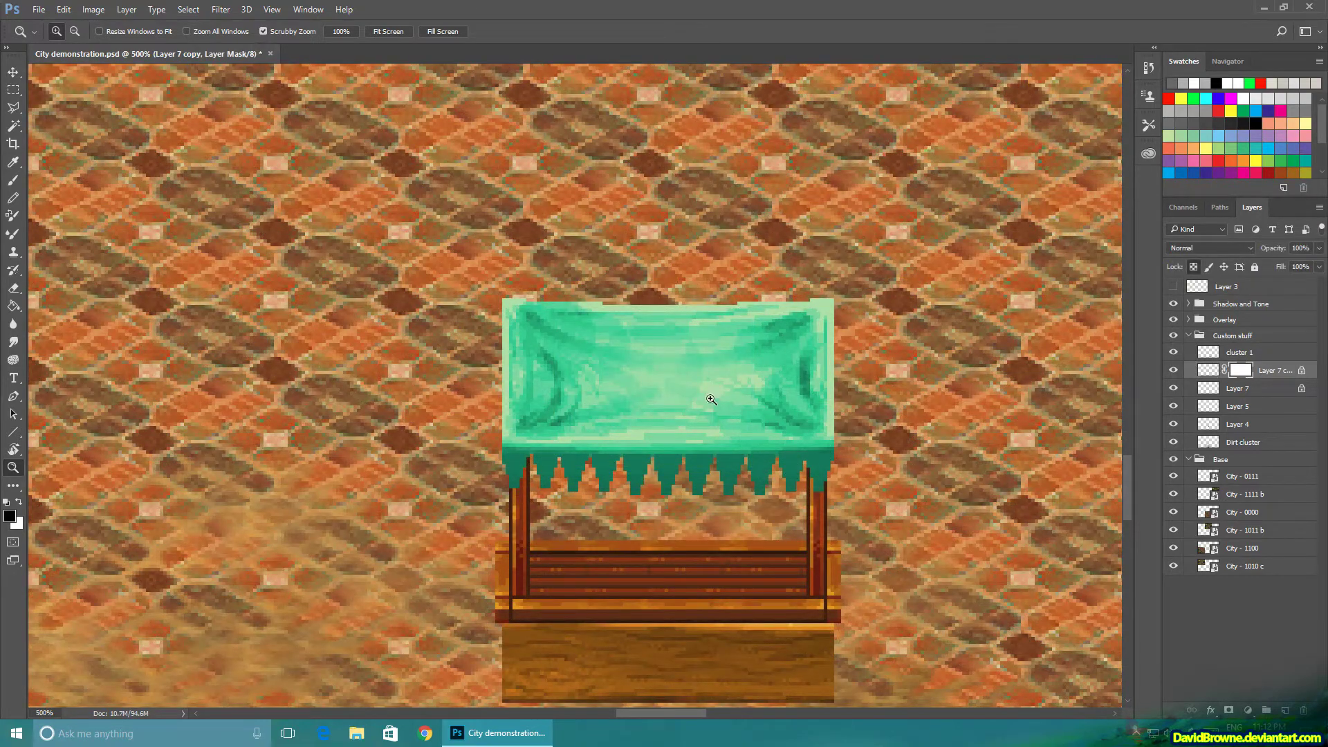
key(b)
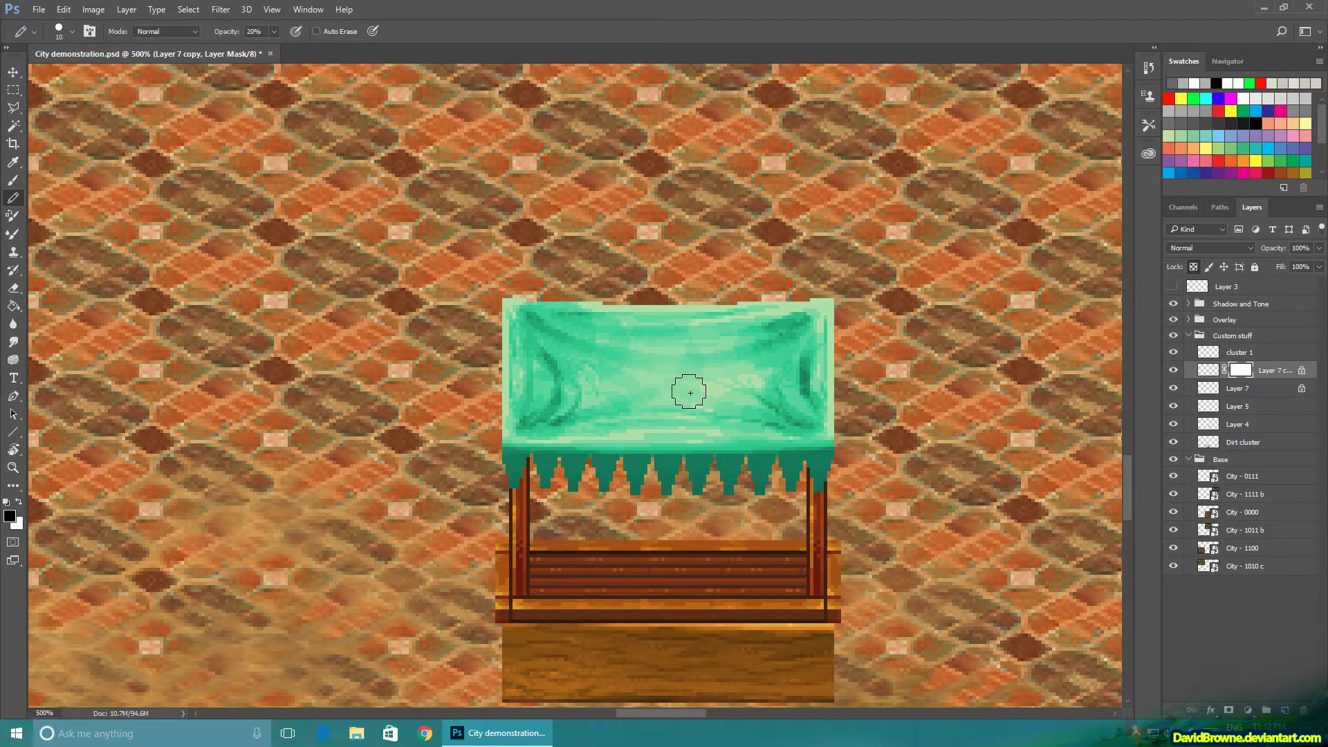
key(z)
click(655, 375)
key(b)
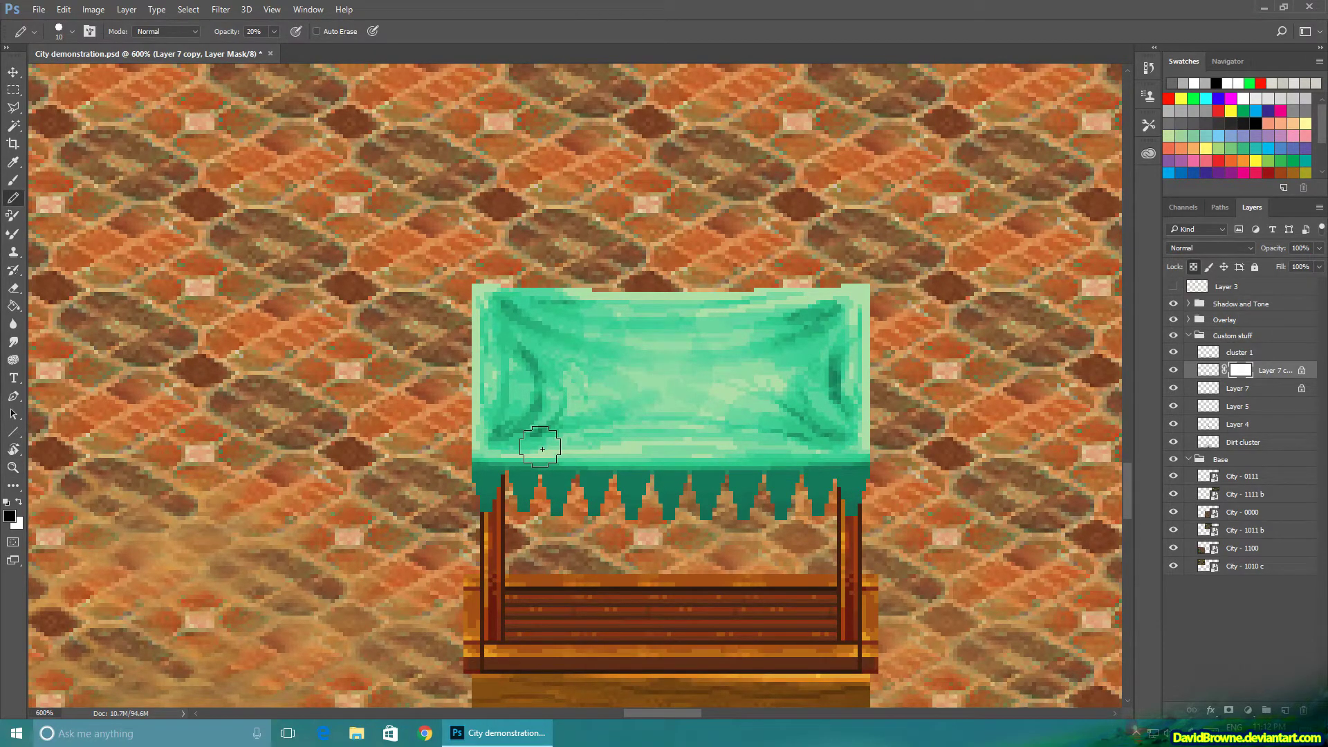
- Mask out a vertical stripe near the canopy's left end with a black Pencil at 100% opacity, size 8
key(0)
key(bracketleft)
key(bracketleft)
key(bracketleft)
key(bracketleft)
drag(522, 506, 525, 434)
key(bracketright)
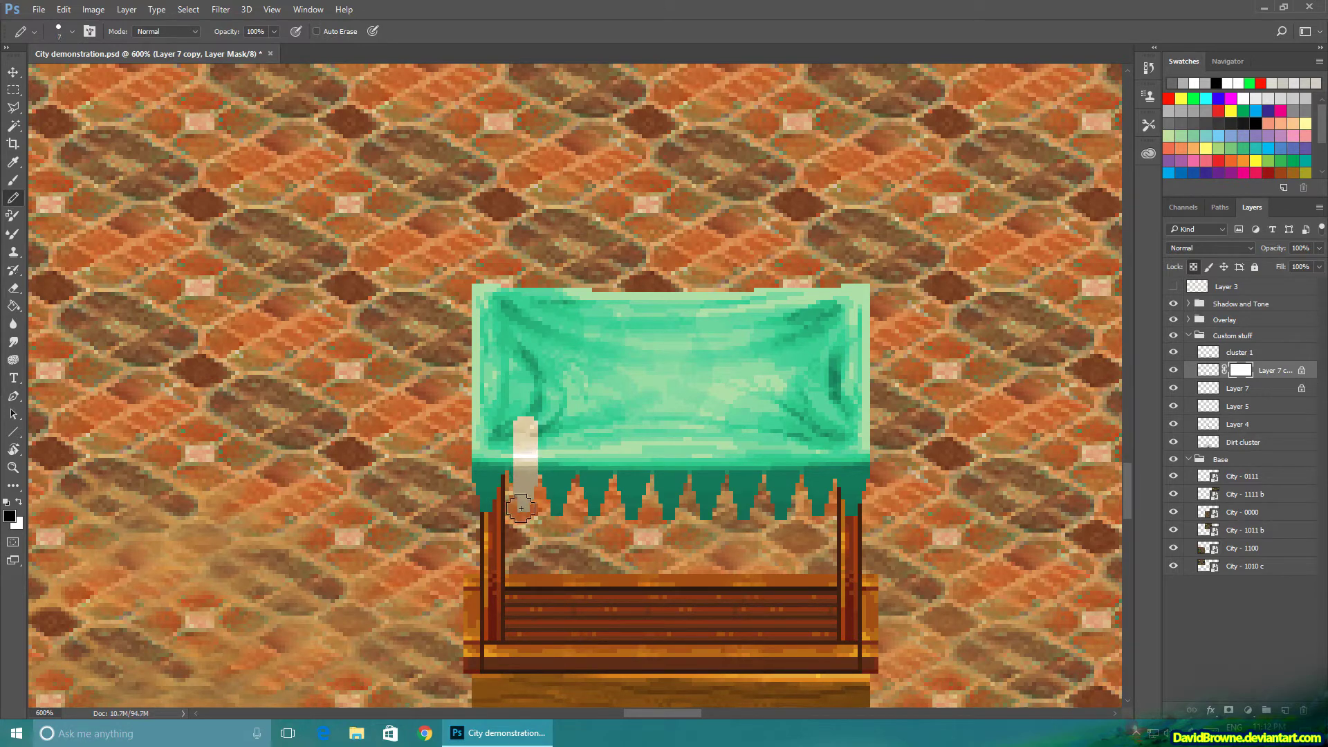
key(bracketright)
drag(527, 492, 530, 274)
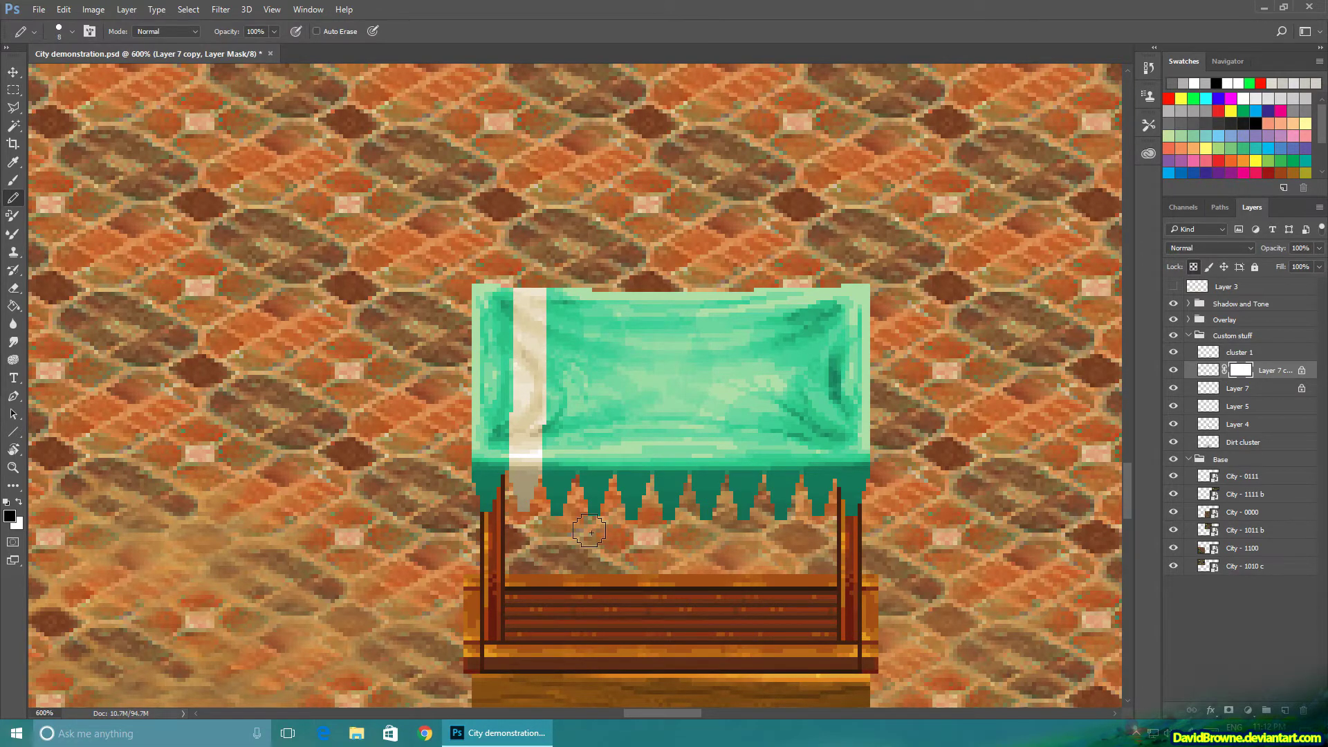
- Mask out four more evenly spaced vertical stripes across the canopy and add light touch-ups at 30% opacity
drag(590, 529, 595, 415)
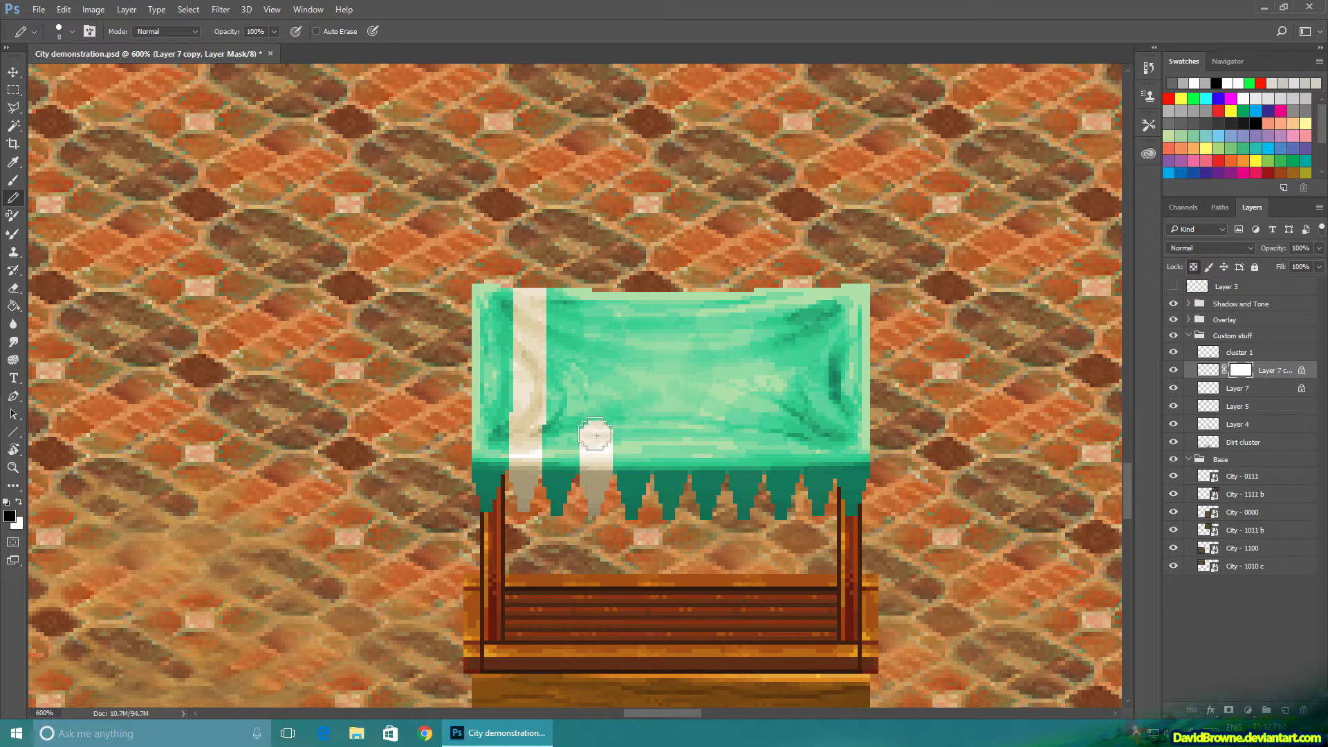
drag(817, 484, 816, 305)
drag(745, 512, 745, 297)
drag(671, 512, 671, 298)
key(3)
mouse_move(529, 420)
mouse_down()
mouse_move(530, 350)
mouse_move(528, 425)
mouse_up()
mouse_move(609, 386)
mouse_down()
mouse_move(593, 376)
mouse_move(593, 332)
mouse_move(601, 432)
mouse_move(625, 436)
mouse_move(601, 399)
mouse_move(592, 417)
mouse_move(599, 403)
mouse_up()
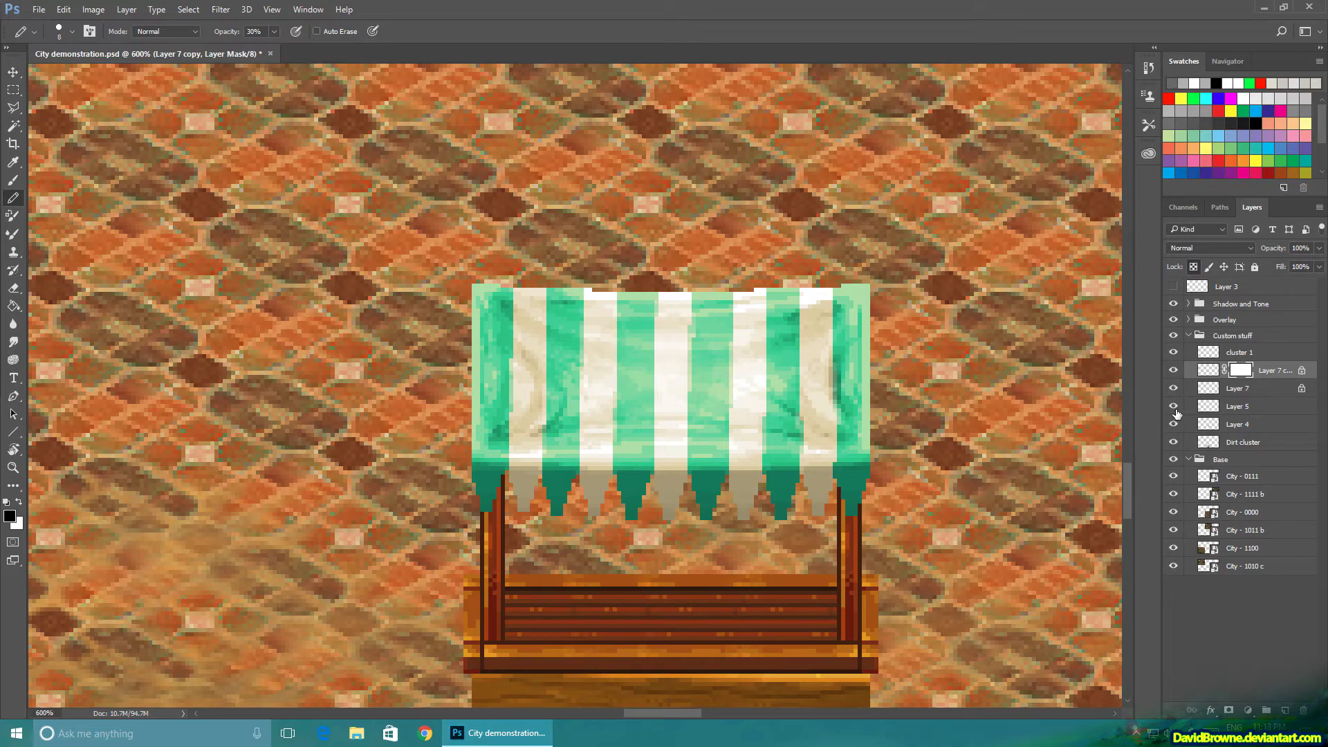
- Examine the striped stall against the surrounding town, comparing it with each of the two canopy layers hidden and shown
key(z)
alt+click(825, 440)
alt+click(825, 440)
alt+click(827, 441)
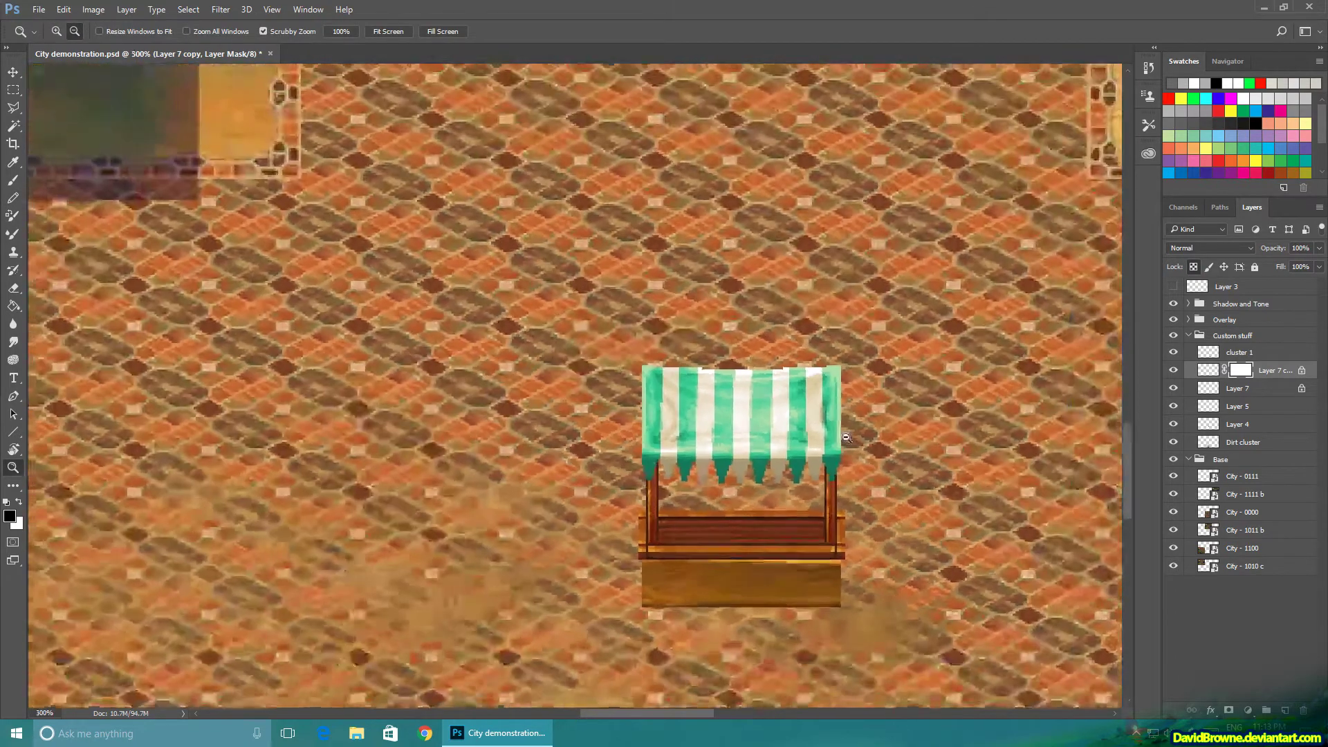
alt+click(830, 443)
alt+click(836, 444)
drag(874, 450, 796, 381)
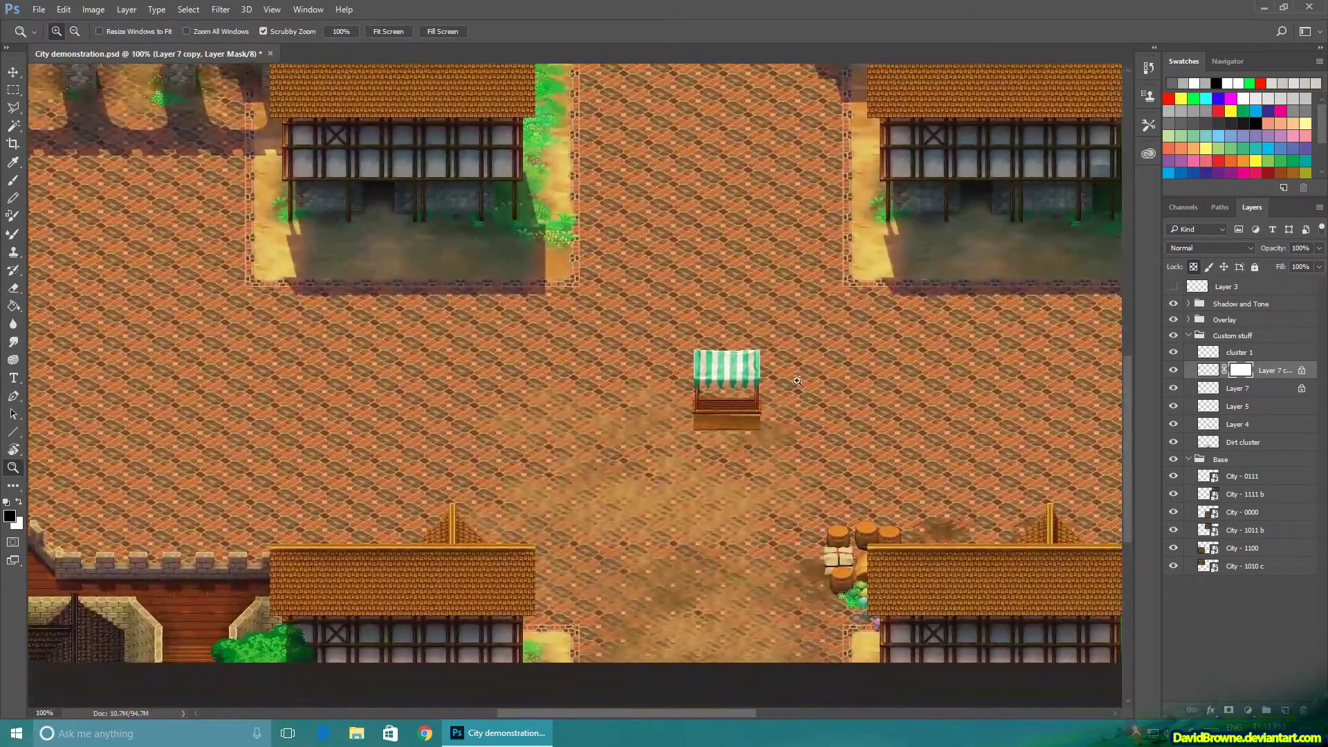
click(796, 387)
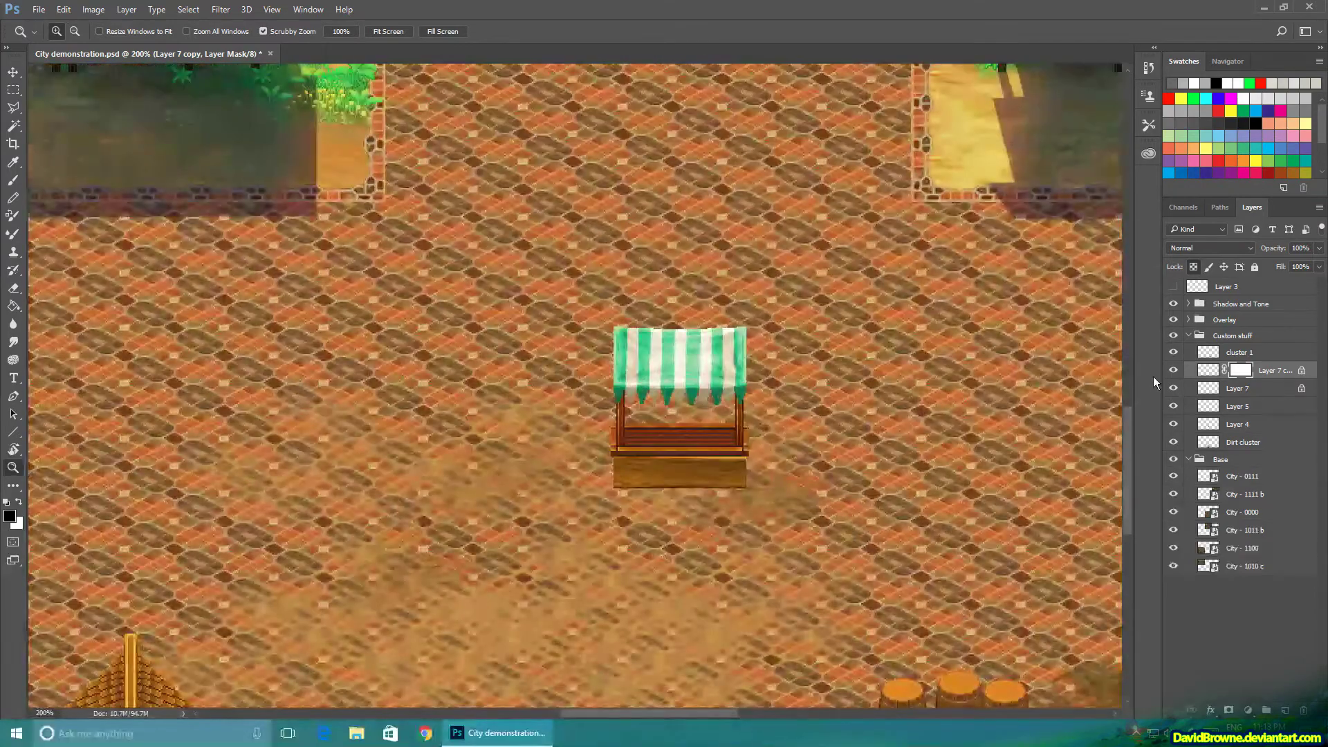
click(1173, 372)
click(1173, 371)
click(1173, 389)
click(1173, 388)
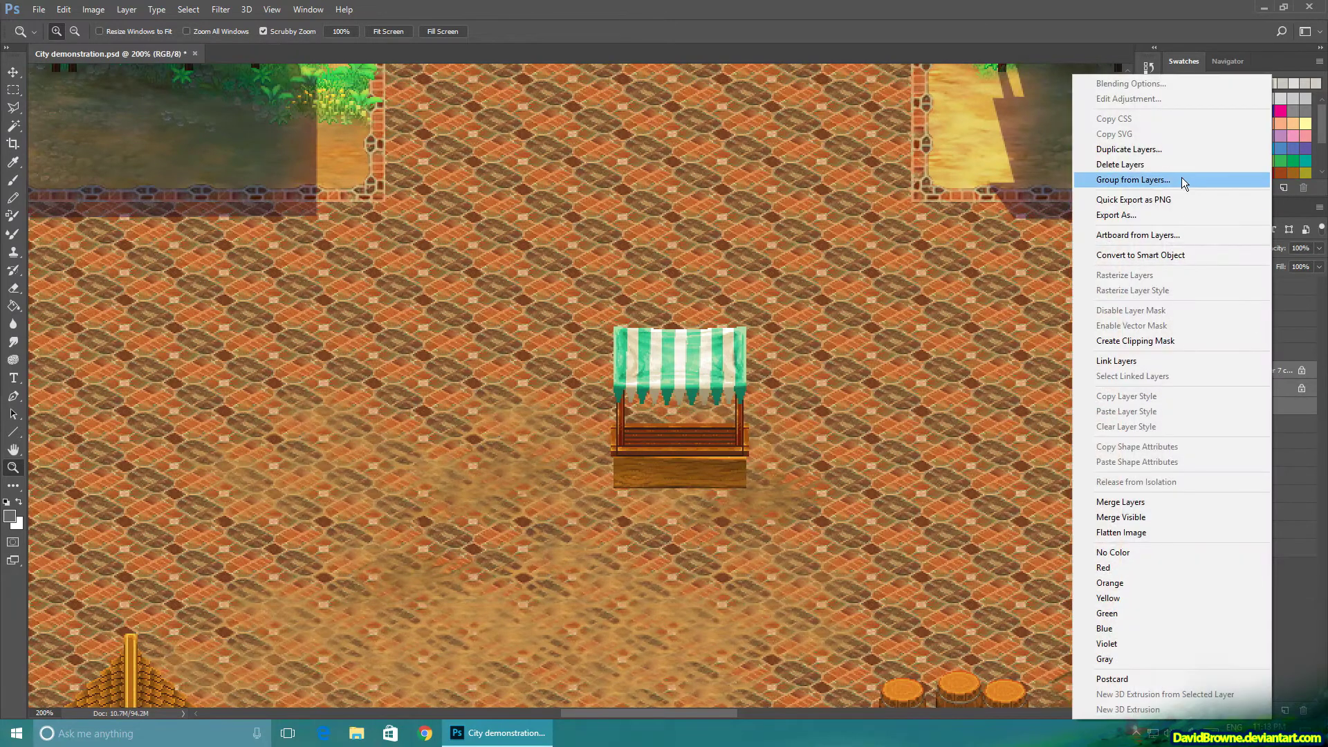
- Group the Layer 7 copy, Layer 7 and Stand layers as "Market stand template"
click(1182, 179)
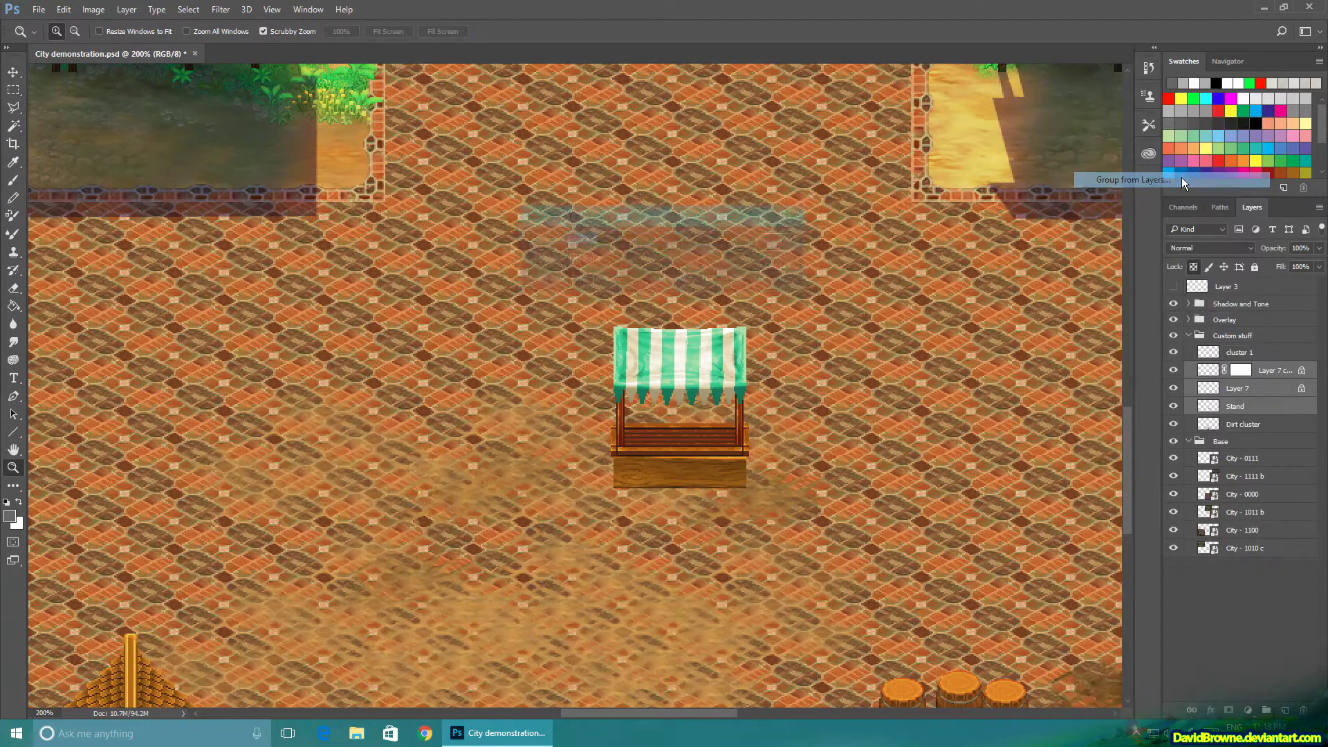
text(Market stand template)
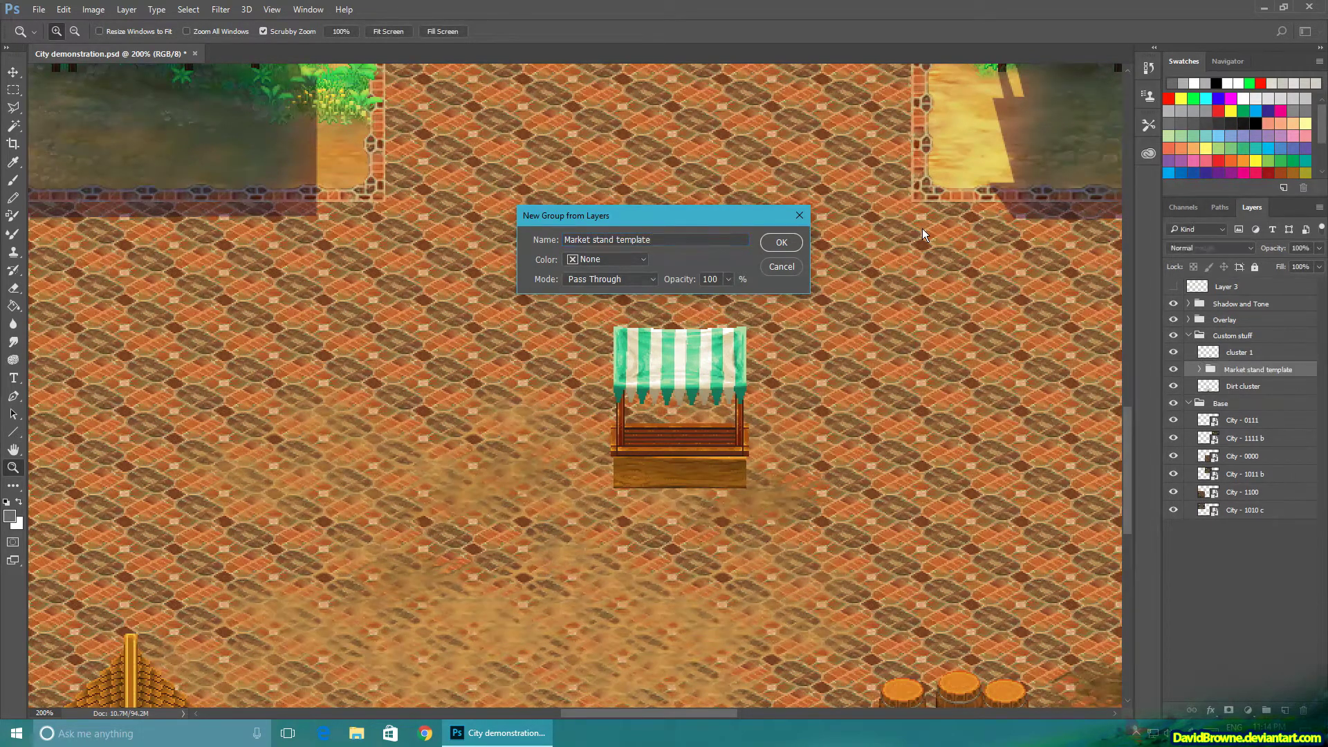
key(Return)
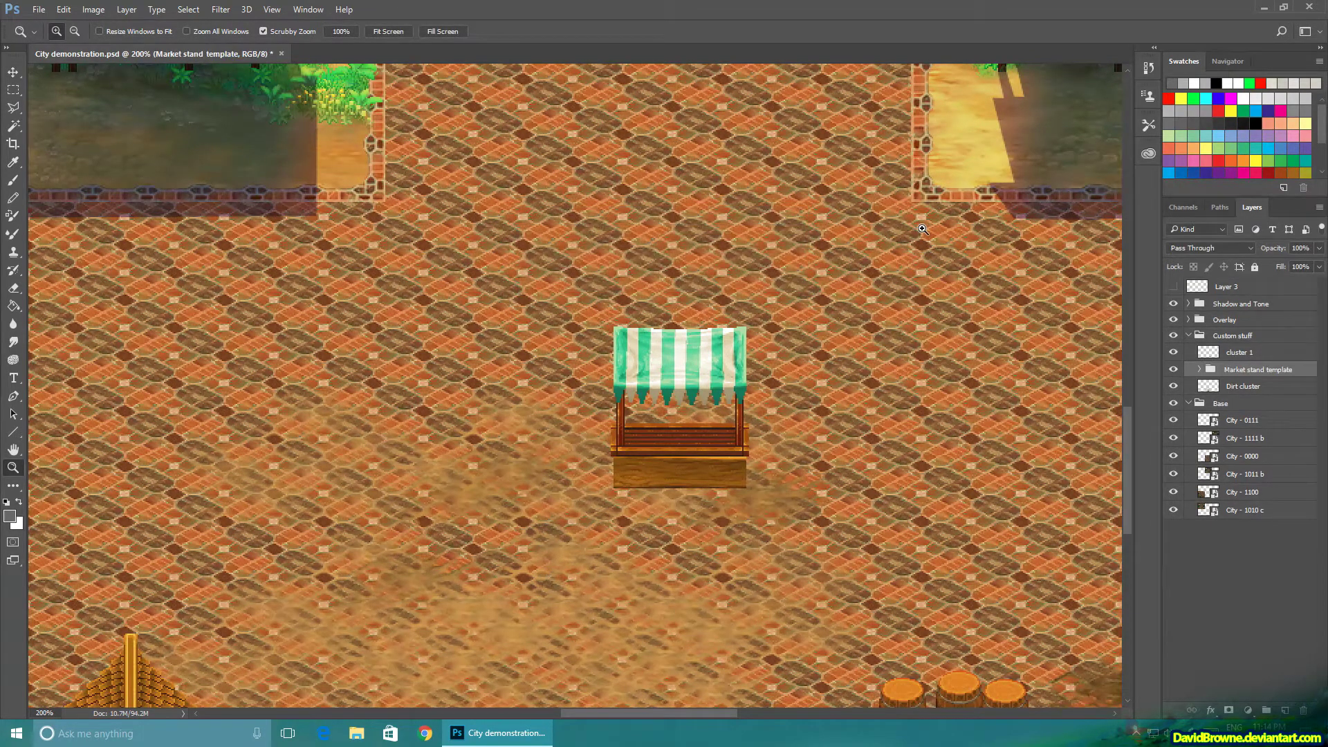
- Move the market stand group to just above the barrels beside the lower-right house
click(13, 71)
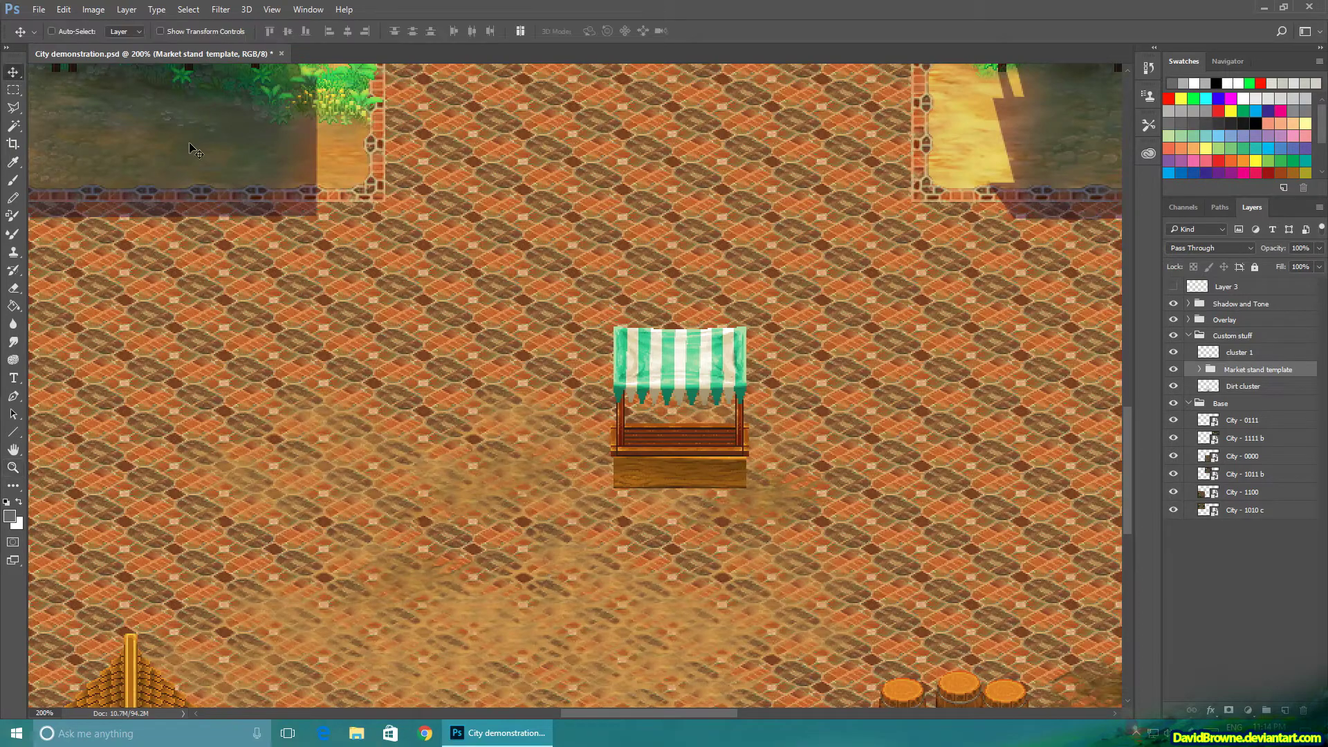
drag(716, 446, 690, 424)
key(z)
alt+click(813, 425)
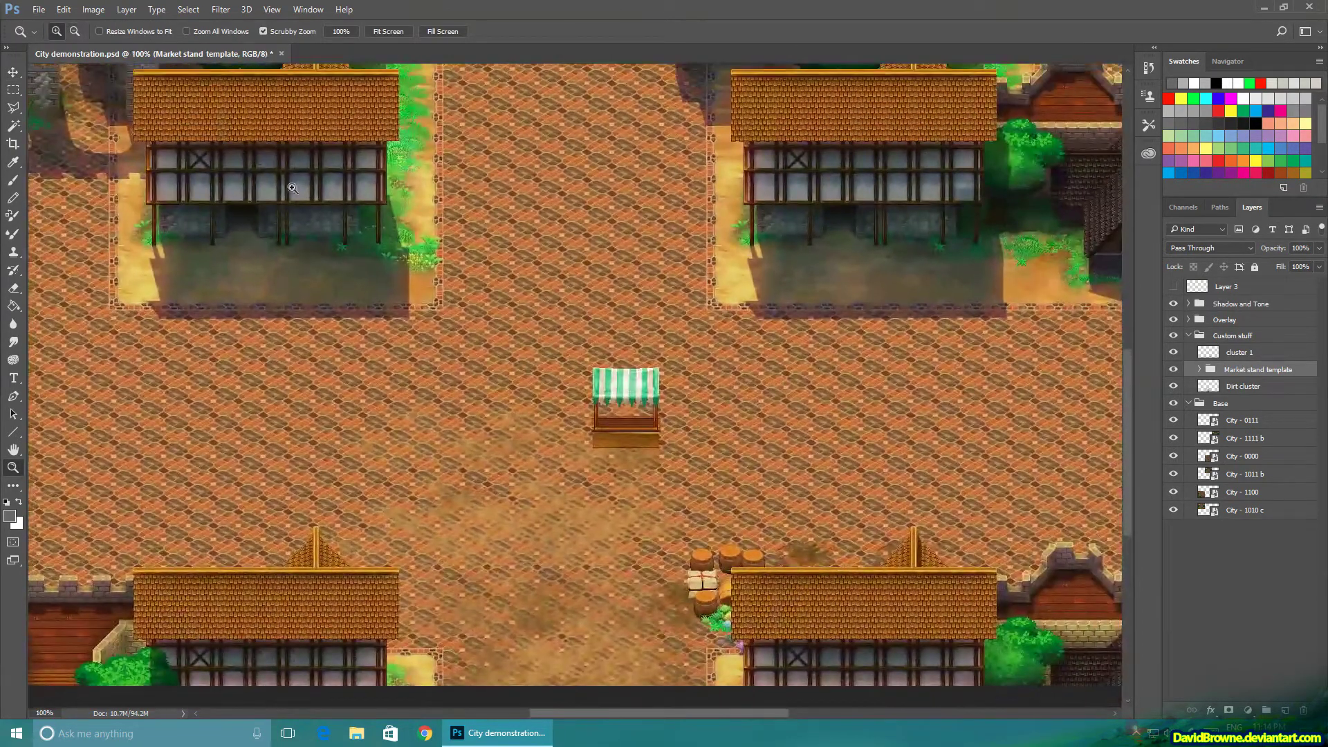
click(14, 72)
drag(612, 446, 678, 536)
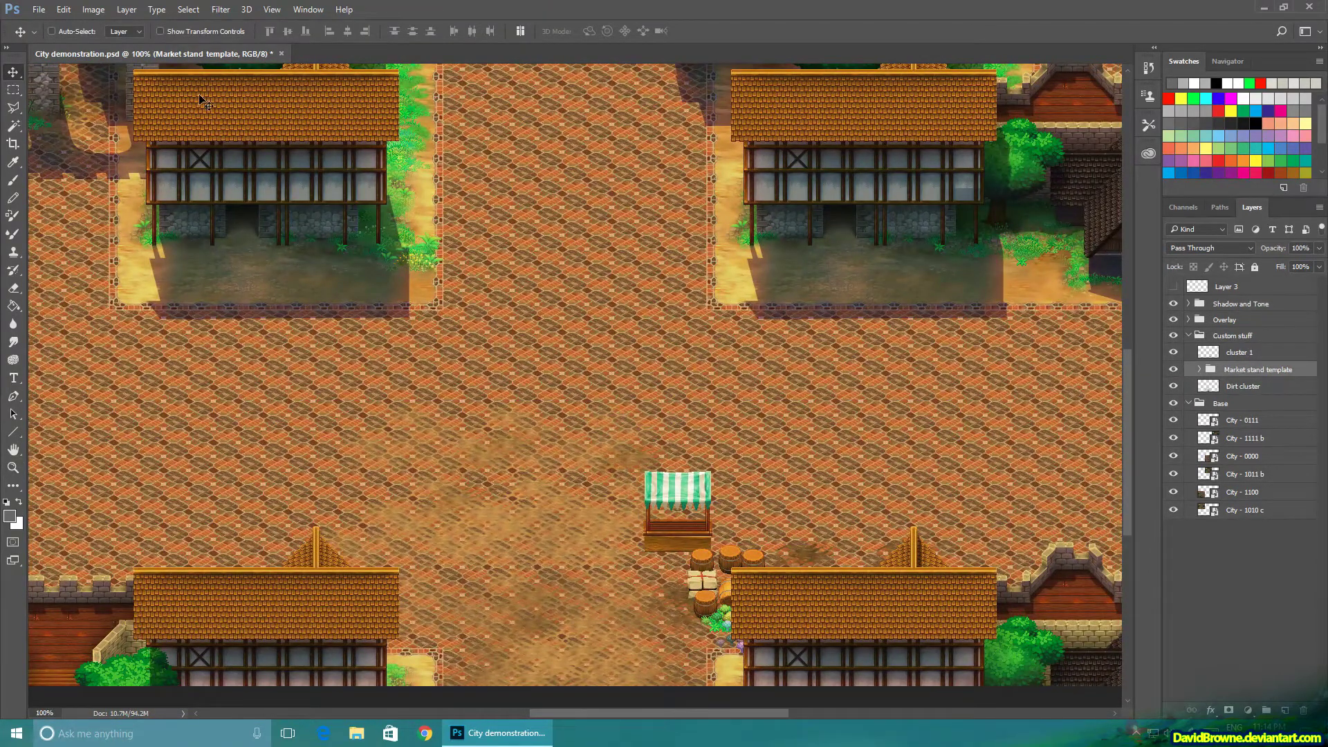
- Duplicate the market stand group and place the copy at the right corner of the upper-left house's yard
click(115, 12)
click(142, 64)
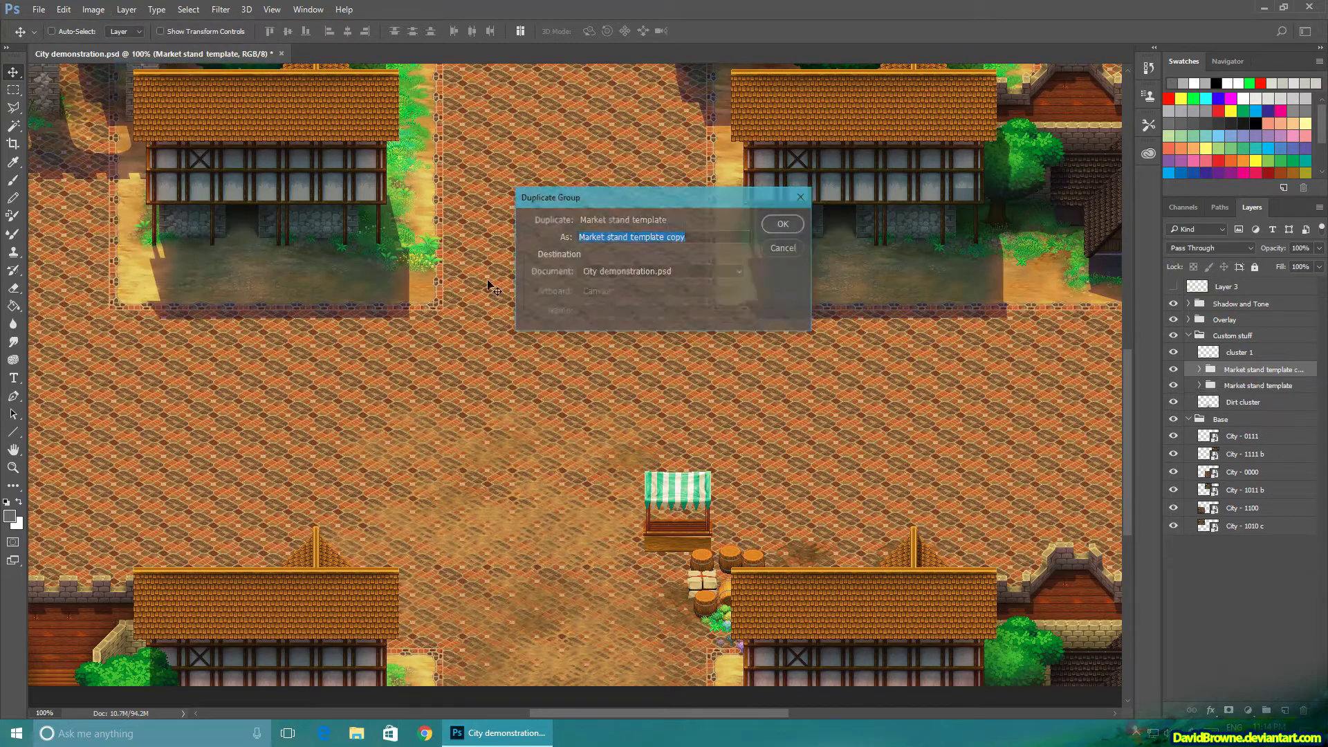
key(Return)
drag(699, 495, 455, 298)
- Duplicate the market stand group again and place the new copy to the left of the stand by the upper-left house
click(127, 9)
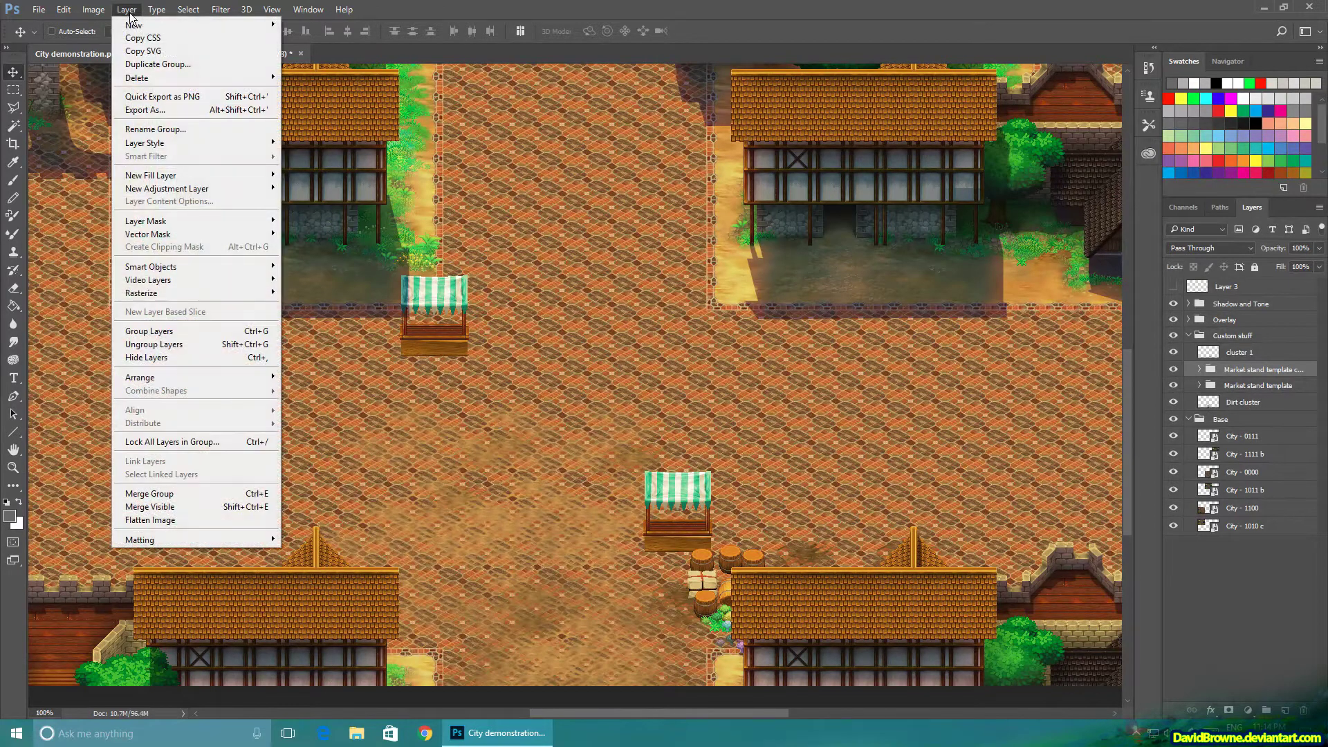
click(159, 64)
key(Return)
drag(497, 342, 434, 354)
- Recolour the striped canopy of the leftmost stand to magenta with a Hue/Saturation hue shift
key(z)
click(538, 253)
click(1199, 385)
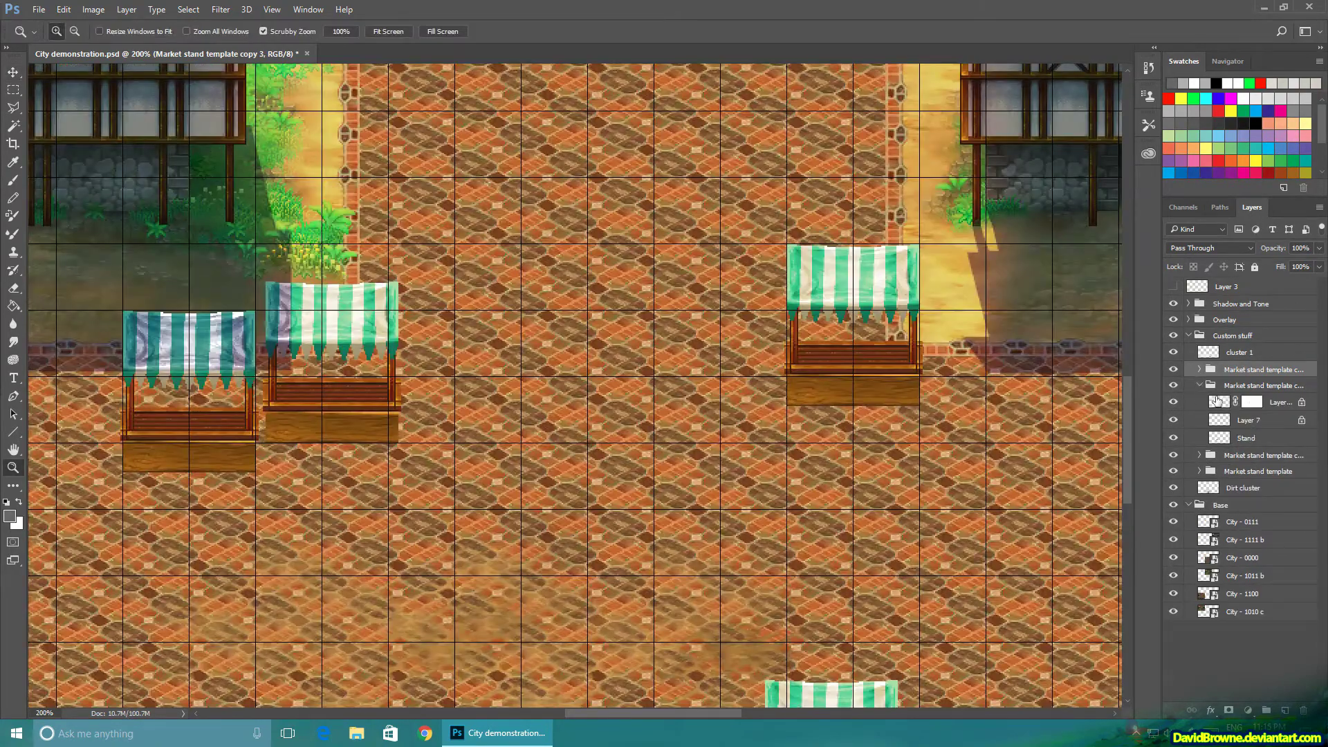
click(1183, 403)
click(1175, 402)
click(1176, 402)
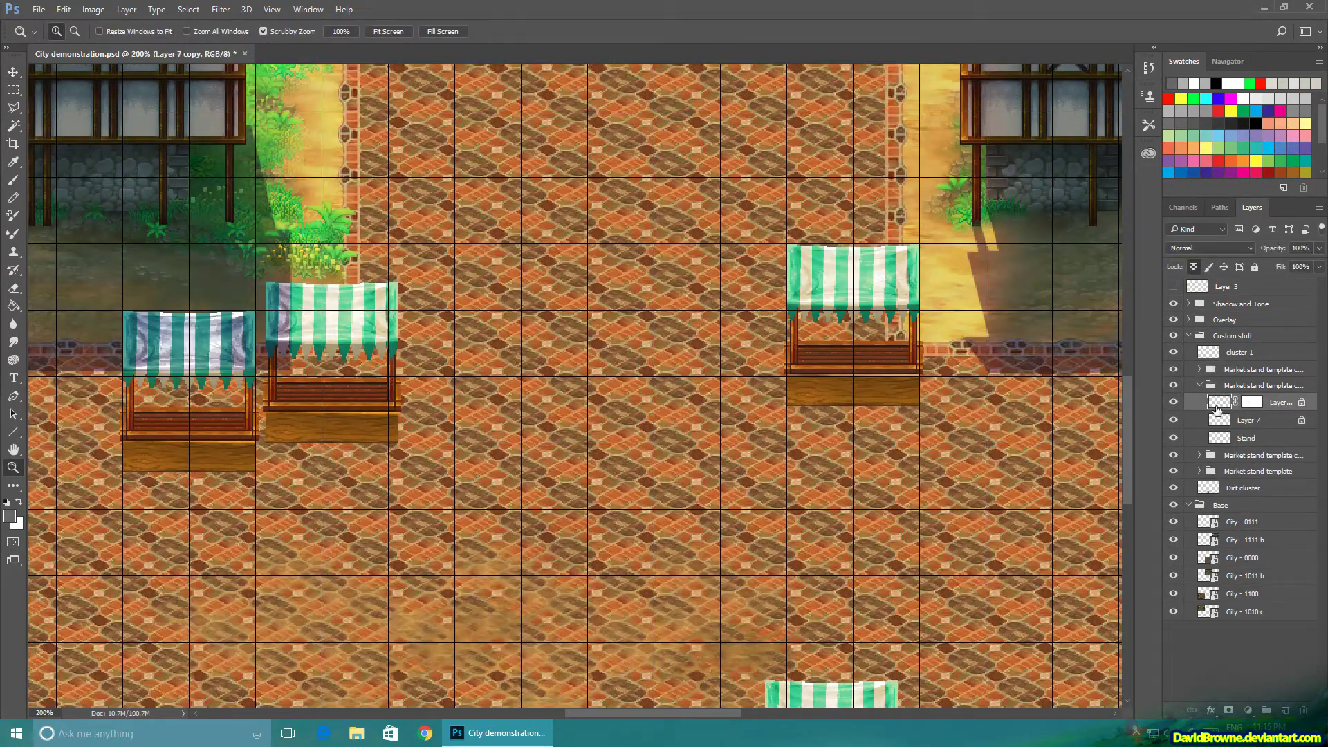
click(93, 9)
mouse_move(111, 50)
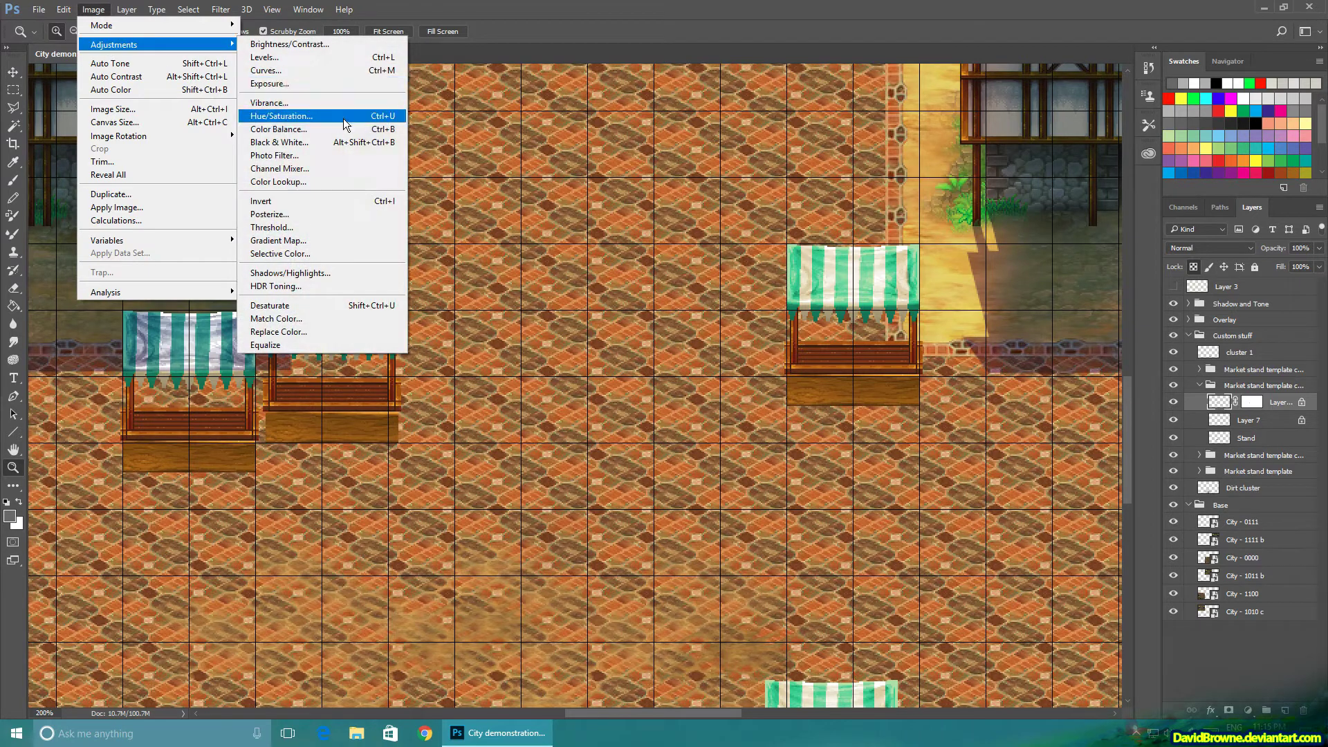
click(343, 123)
drag(873, 315, 931, 322)
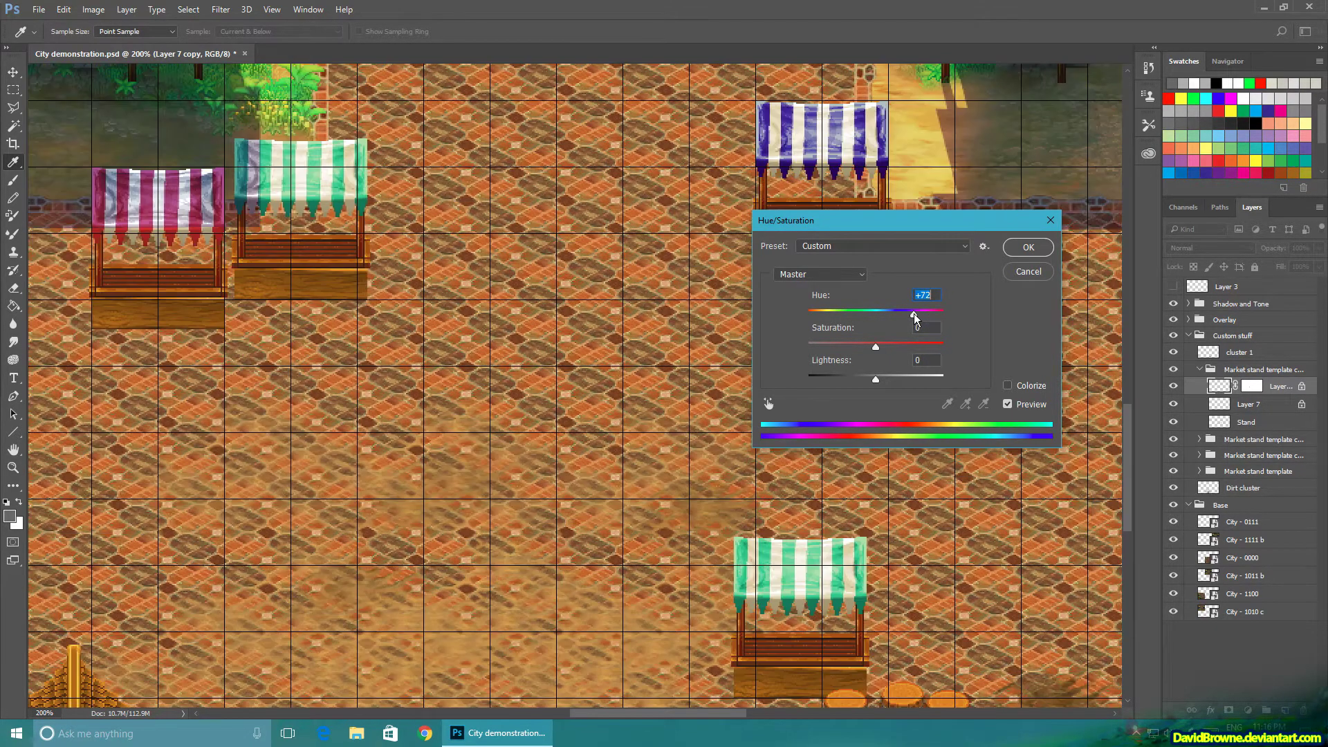
- Shift the canopy hue of the stand by the upper-right house to -41 with Hue/Saturation, and hide the grid
drag(914, 314, 850, 317)
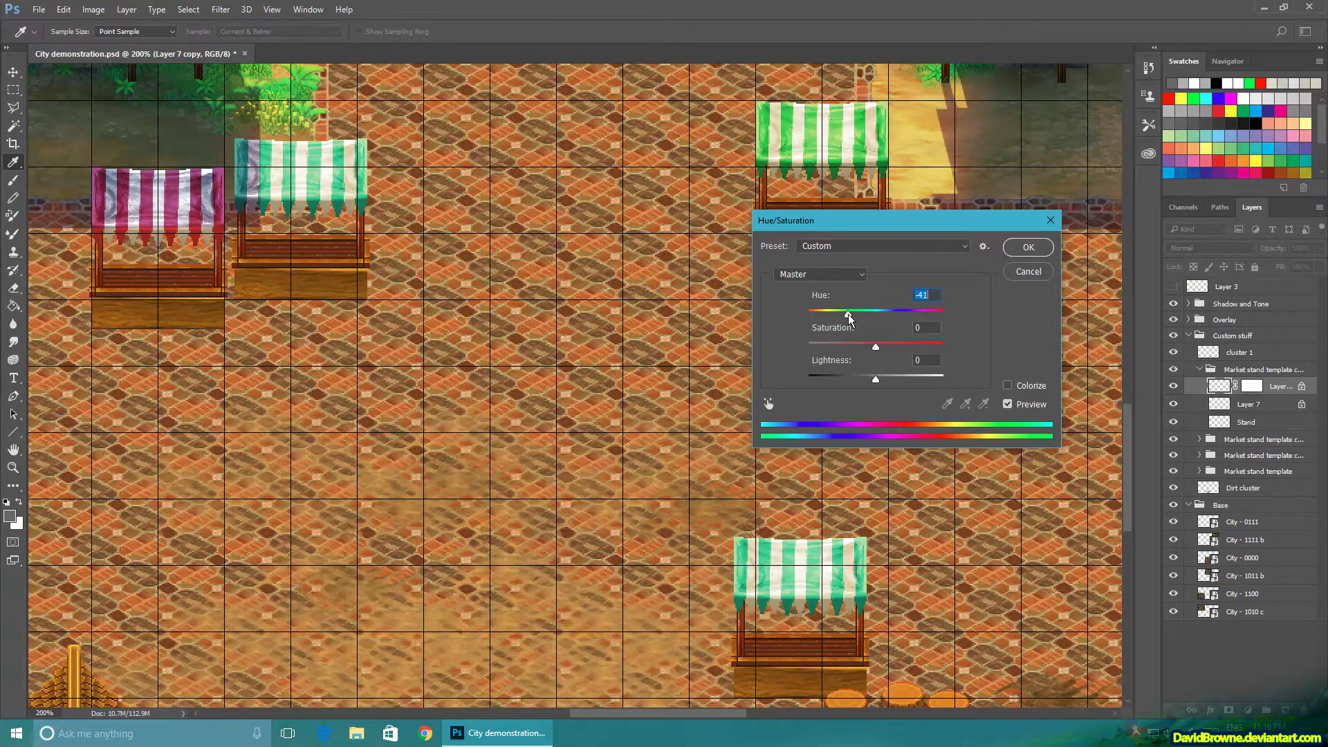
click(1029, 247)
key(z)
alt+click(877, 338)
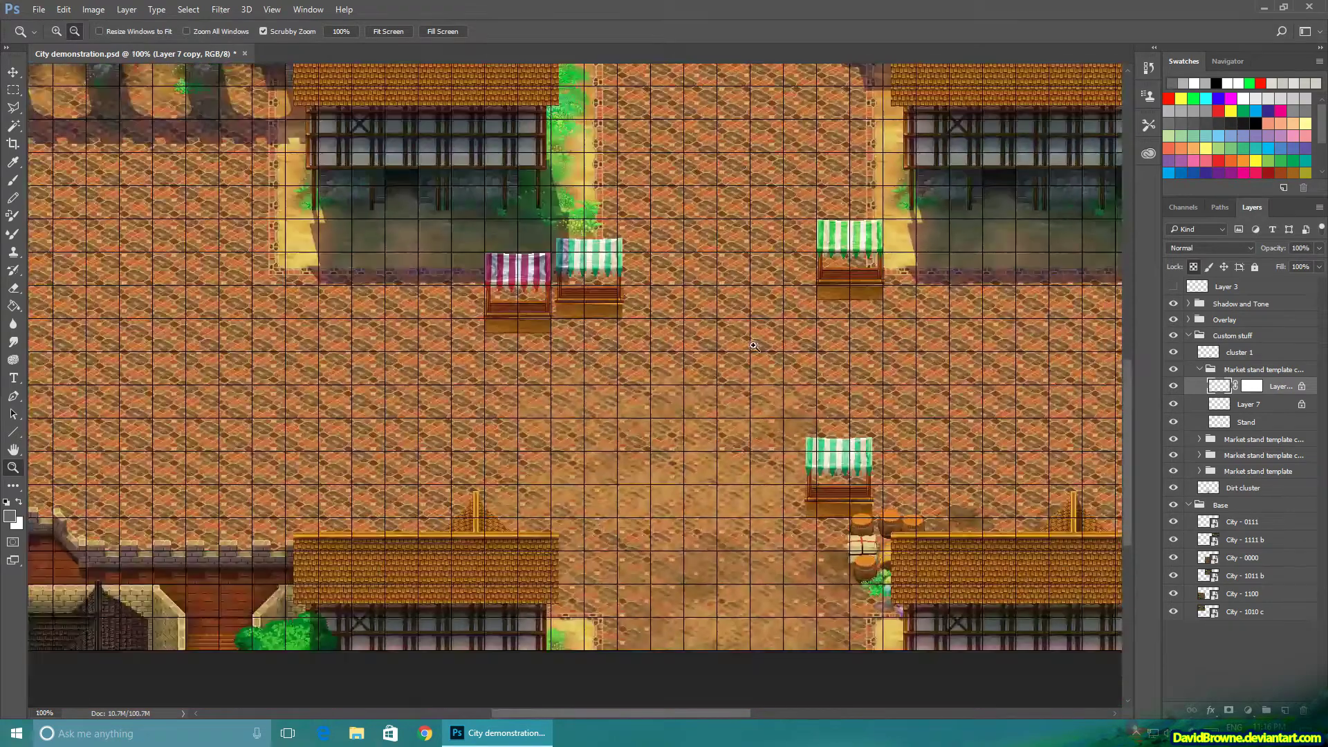
drag(721, 313, 631, 381)
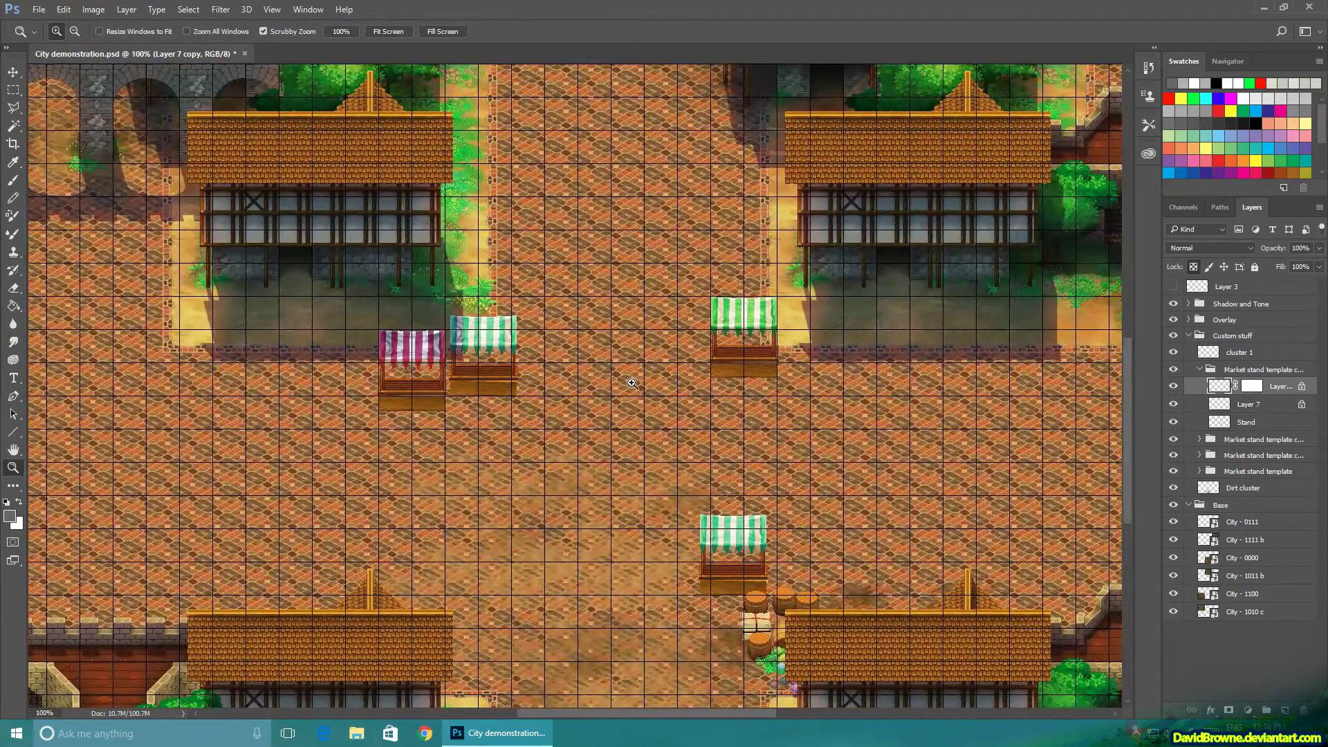
key(ctrl+apostrophe)
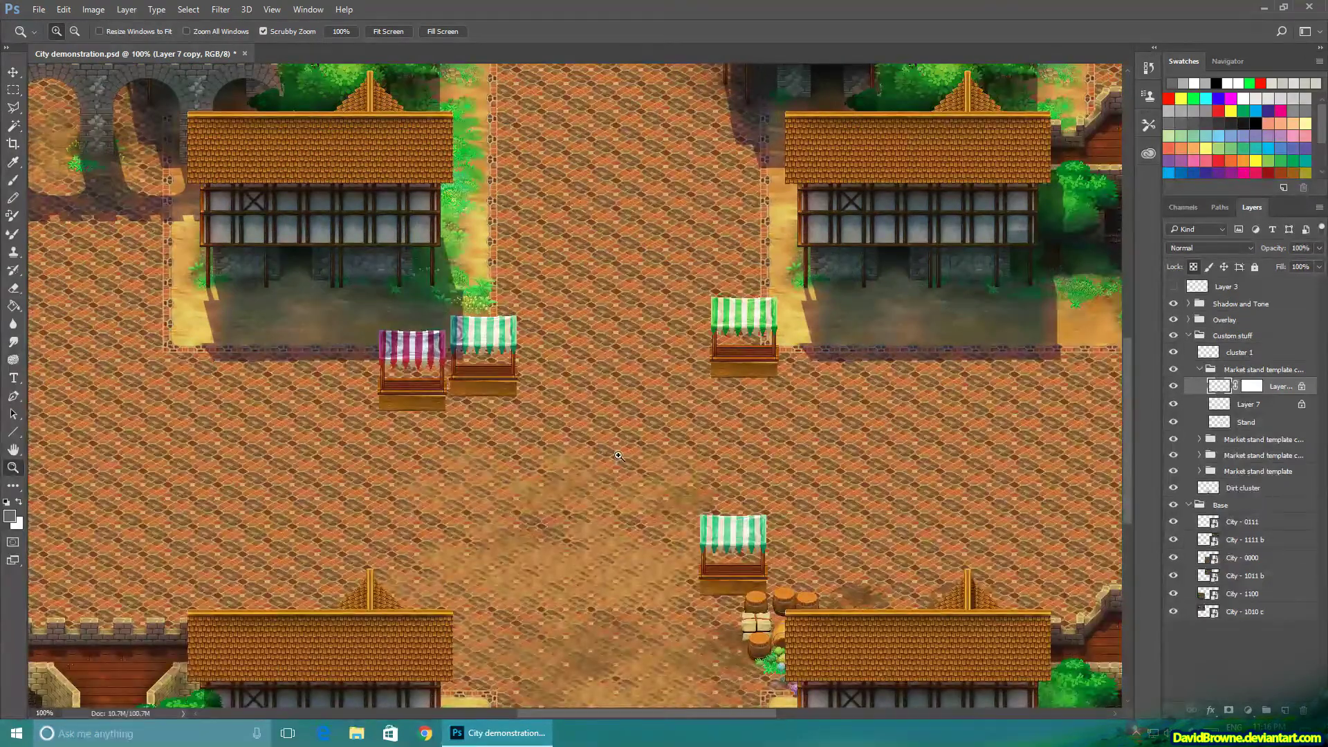
drag(619, 447, 611, 397)
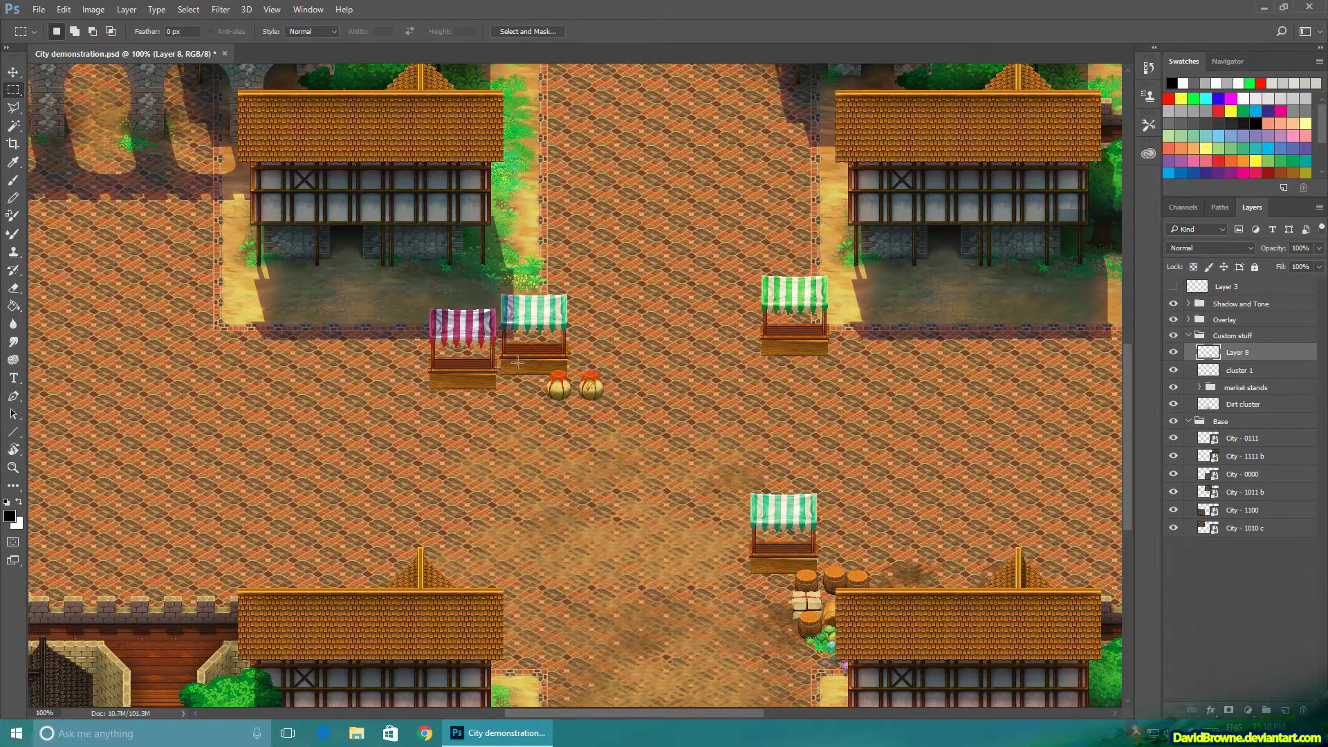
- Show the grid and move the two red-topped pots on Layer 8 to just below the magenta and teal stands
key(ctrl+apostrophe)
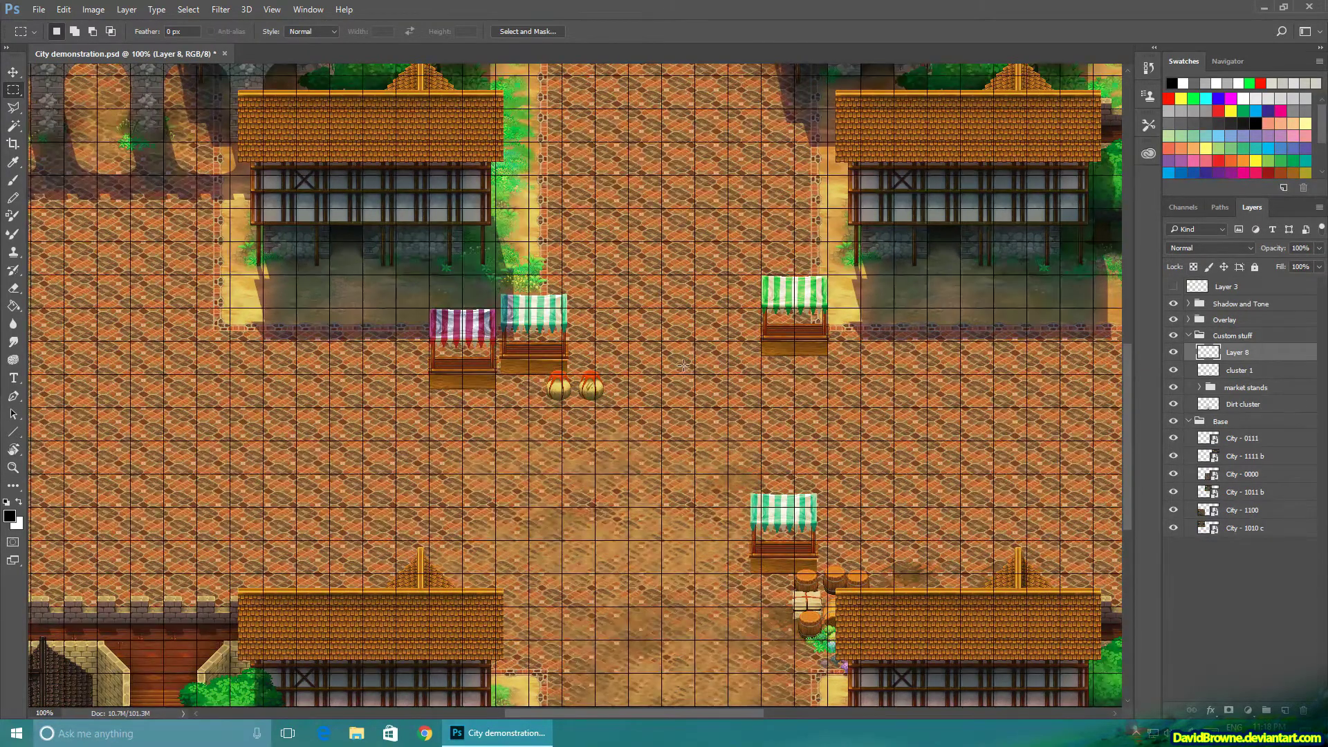
key(z)
click(529, 353)
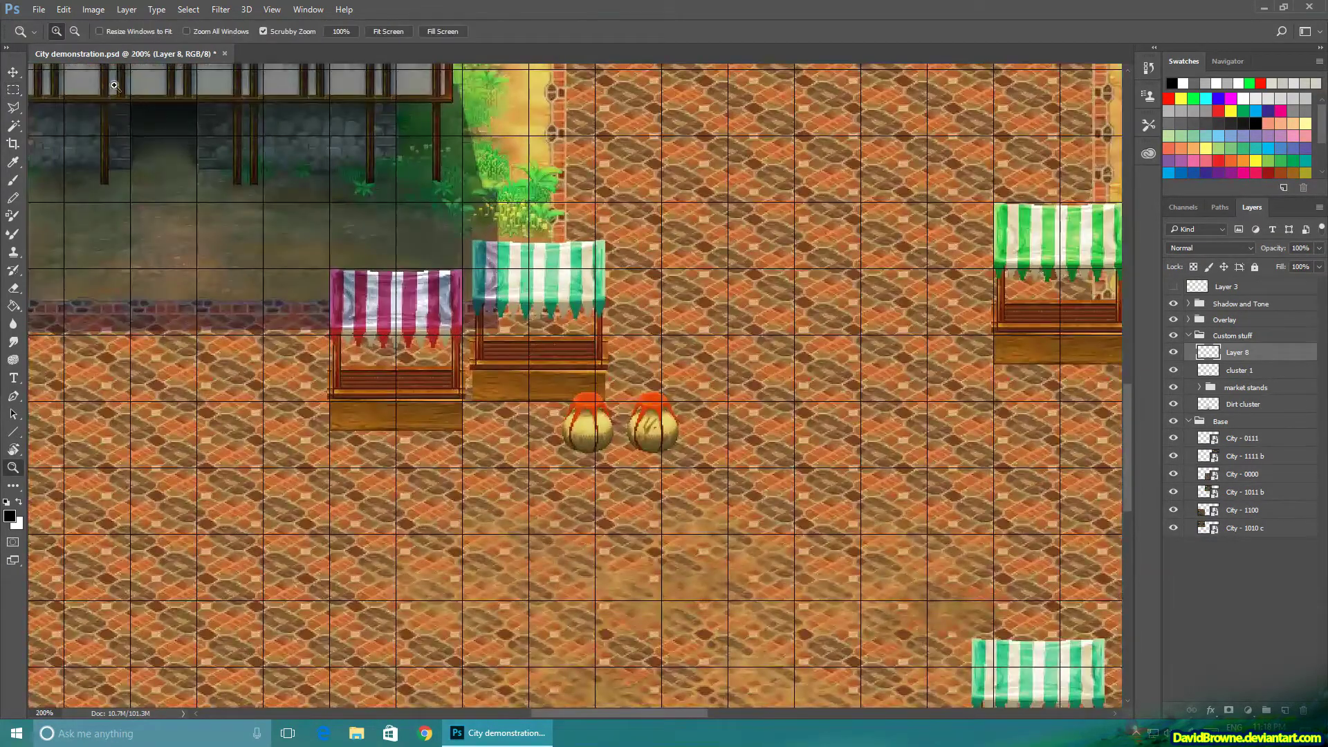
click(13, 71)
drag(709, 438, 605, 447)
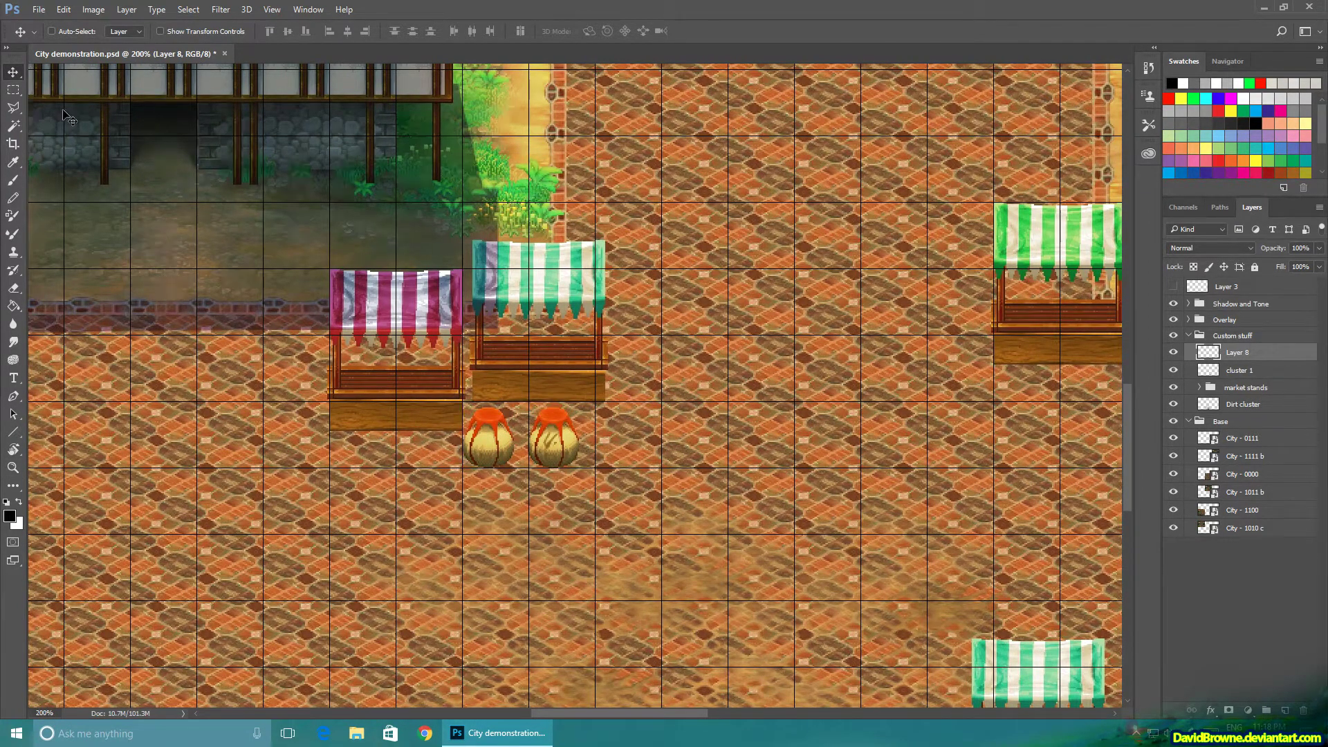
- Select the right red-topped pot and move it up against the front of the teal stand's counter
click(13, 90)
drag(634, 396, 529, 490)
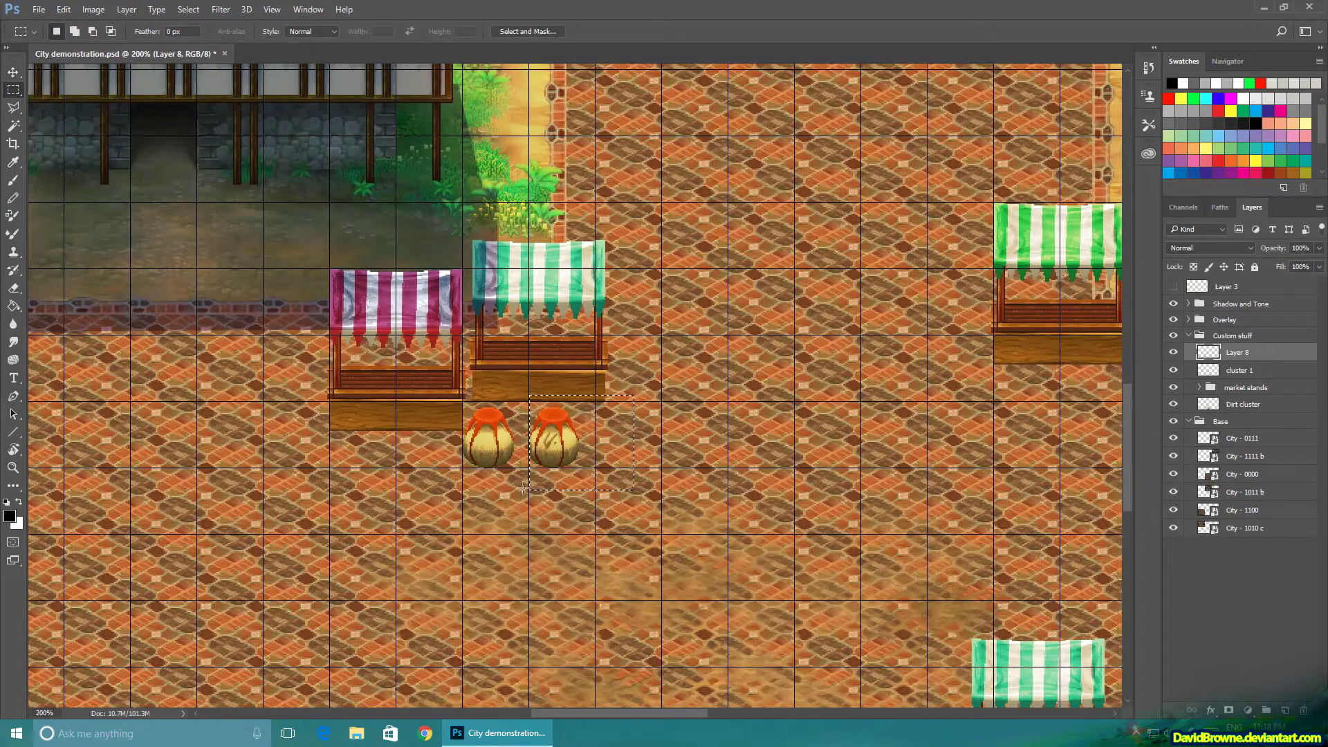
click(13, 72)
drag(578, 443, 567, 437)
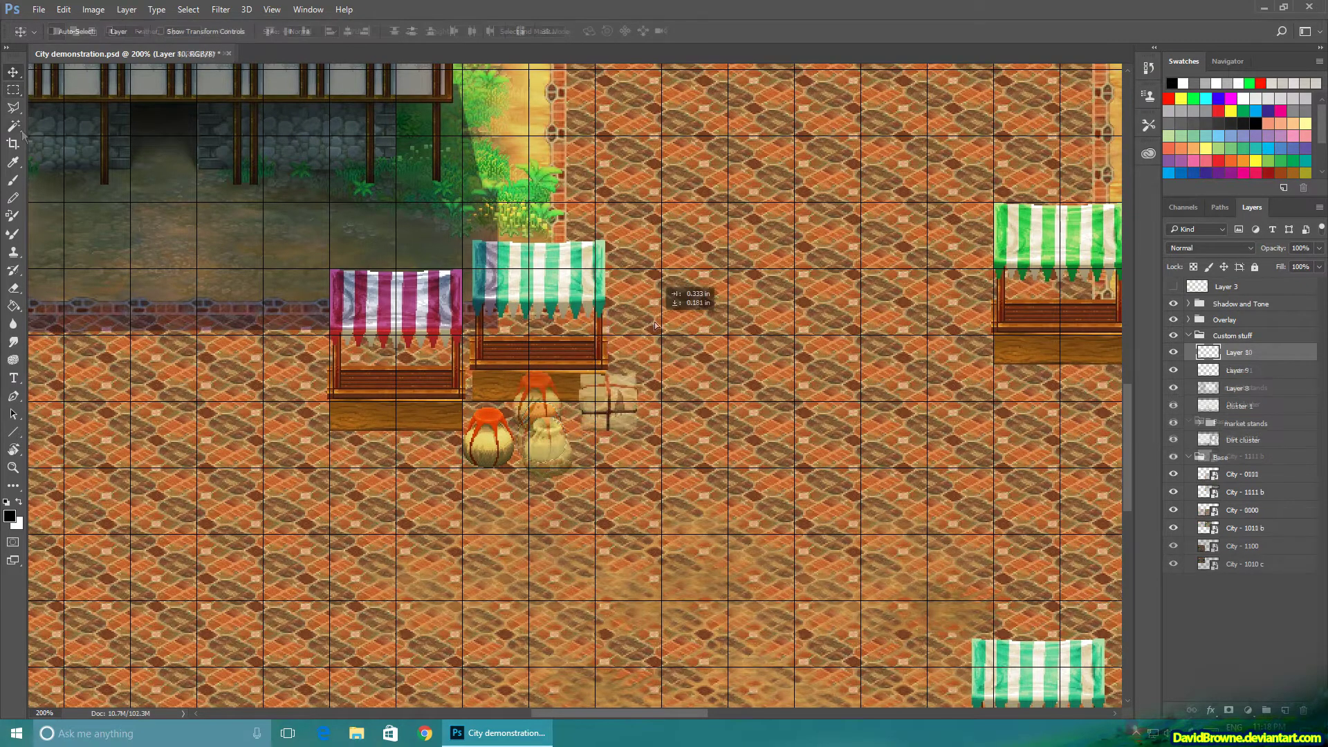
- Move the tied bundle on Layer 10 to the ground directly left of the magenta stand
drag(650, 320, 336, 323)
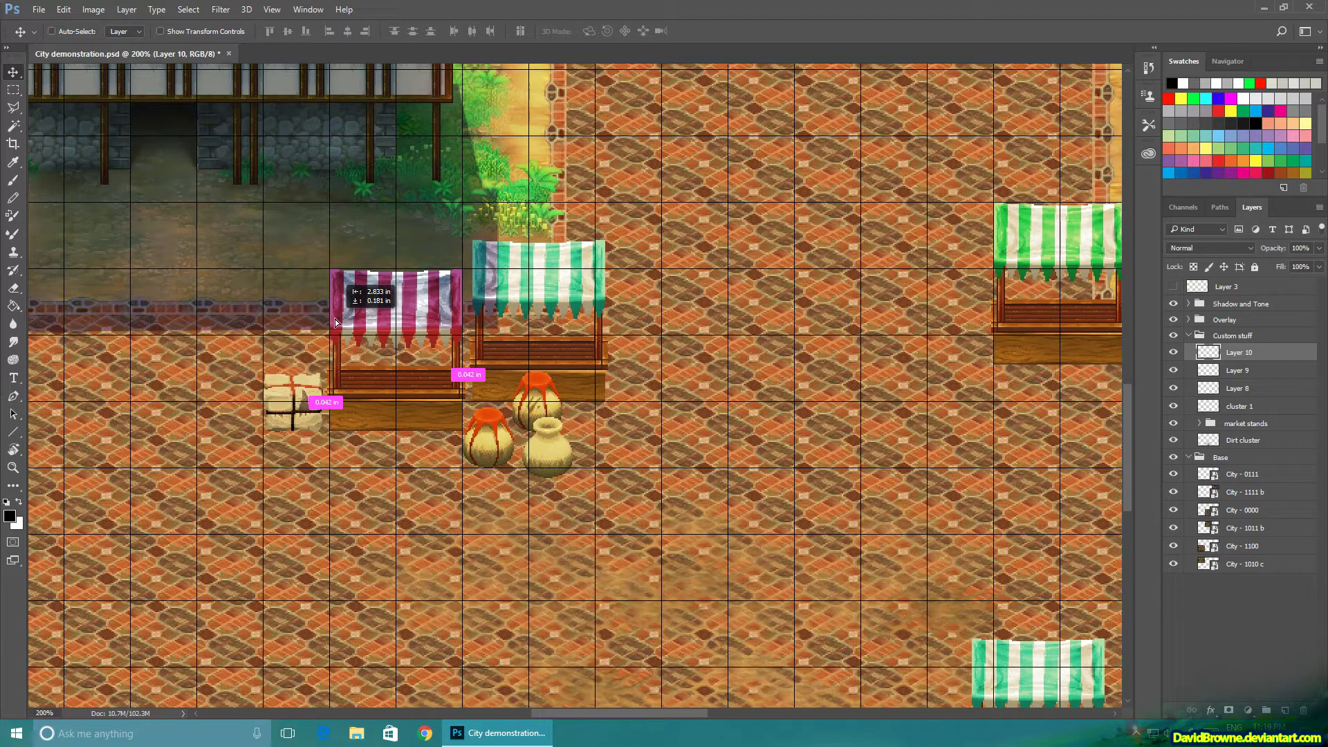
drag(335, 320, 335, 320)
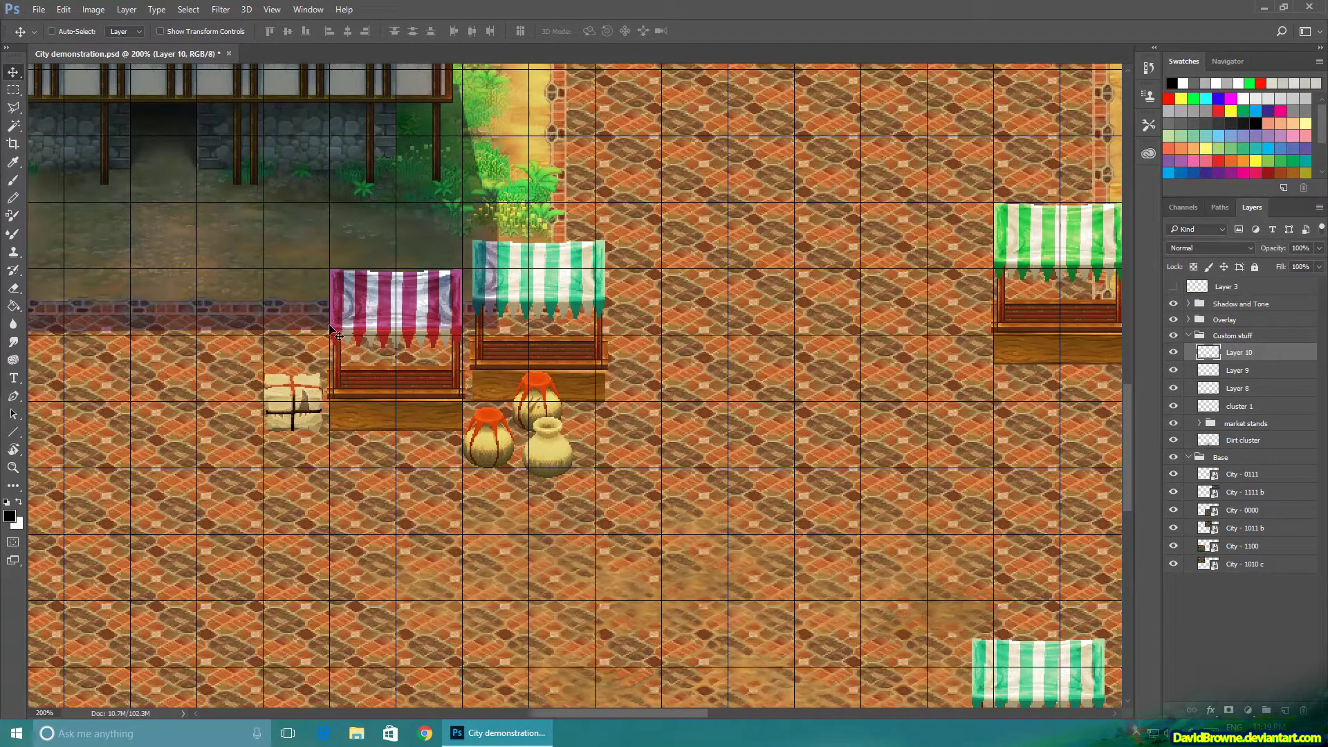
- Paste the barrel as a new layer and place it on the ground just in front of the tied bundle beside the magenta stand
click(13, 93)
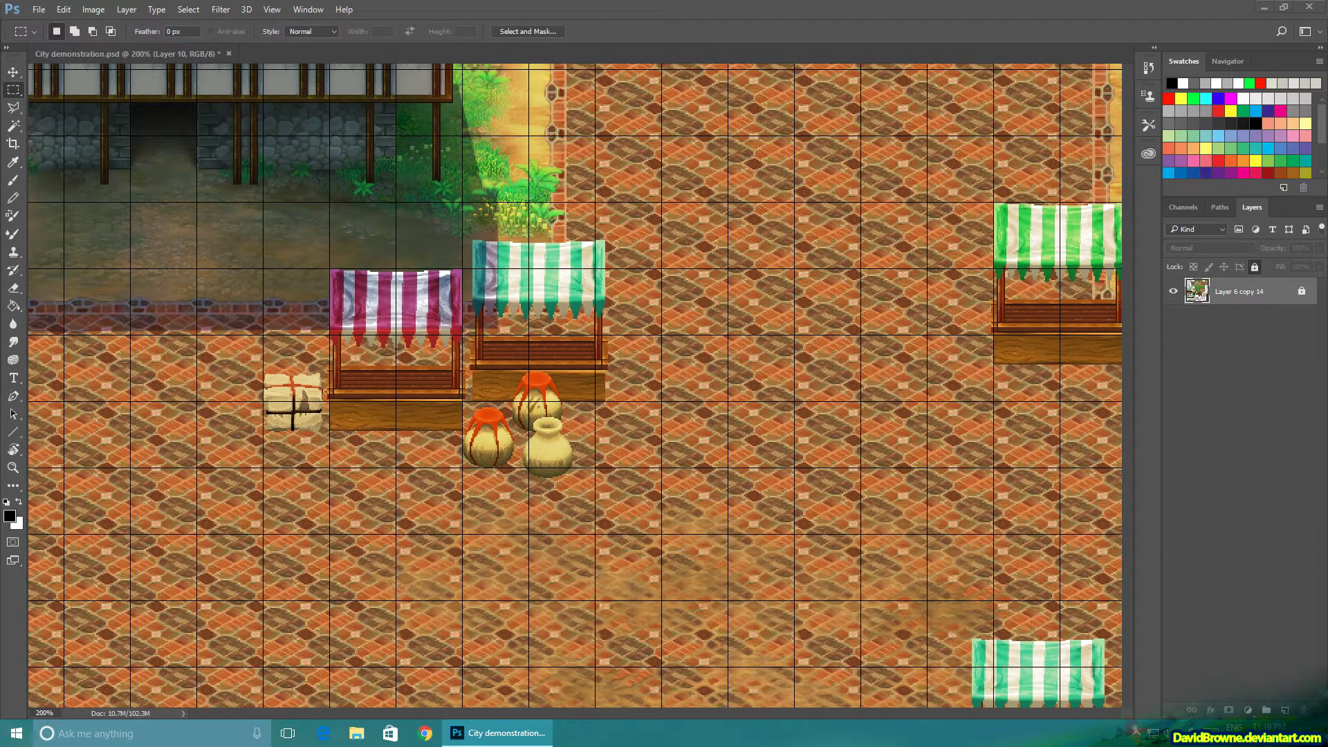
key(ctrl+v)
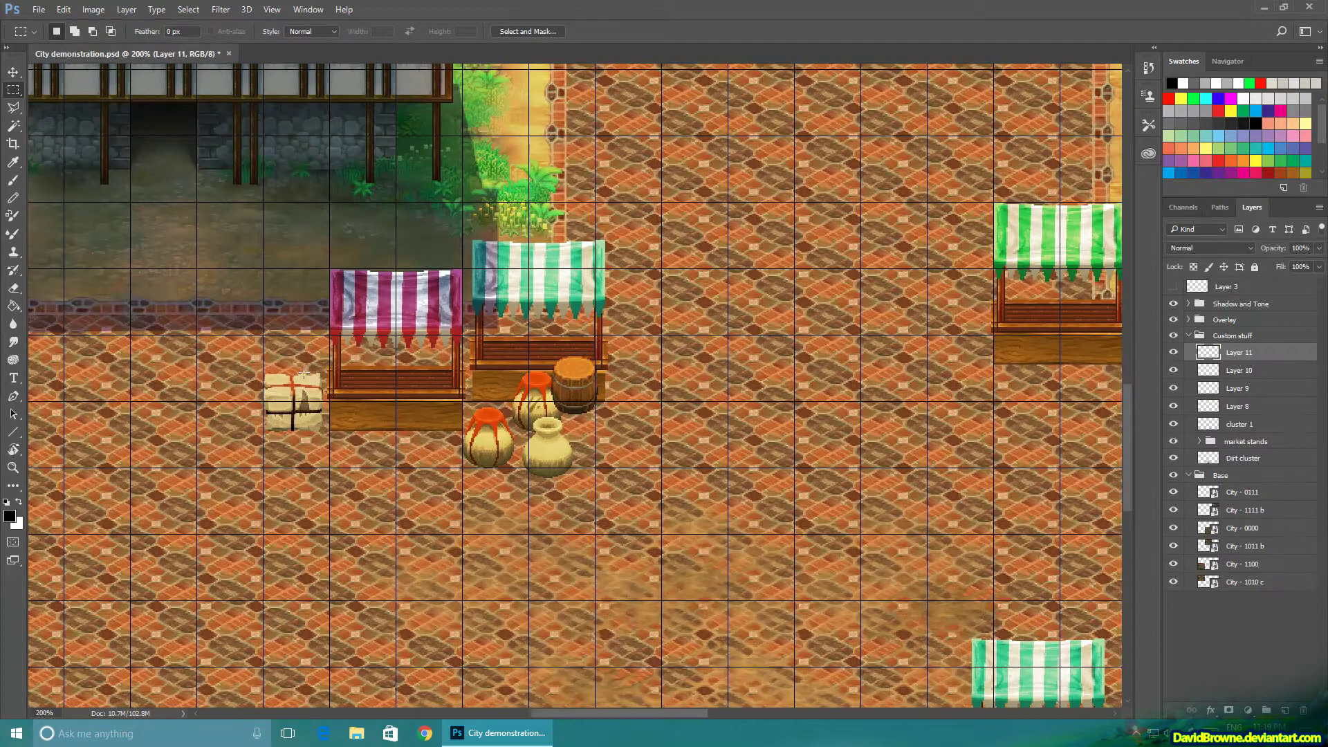
click(13, 72)
drag(714, 377, 441, 438)
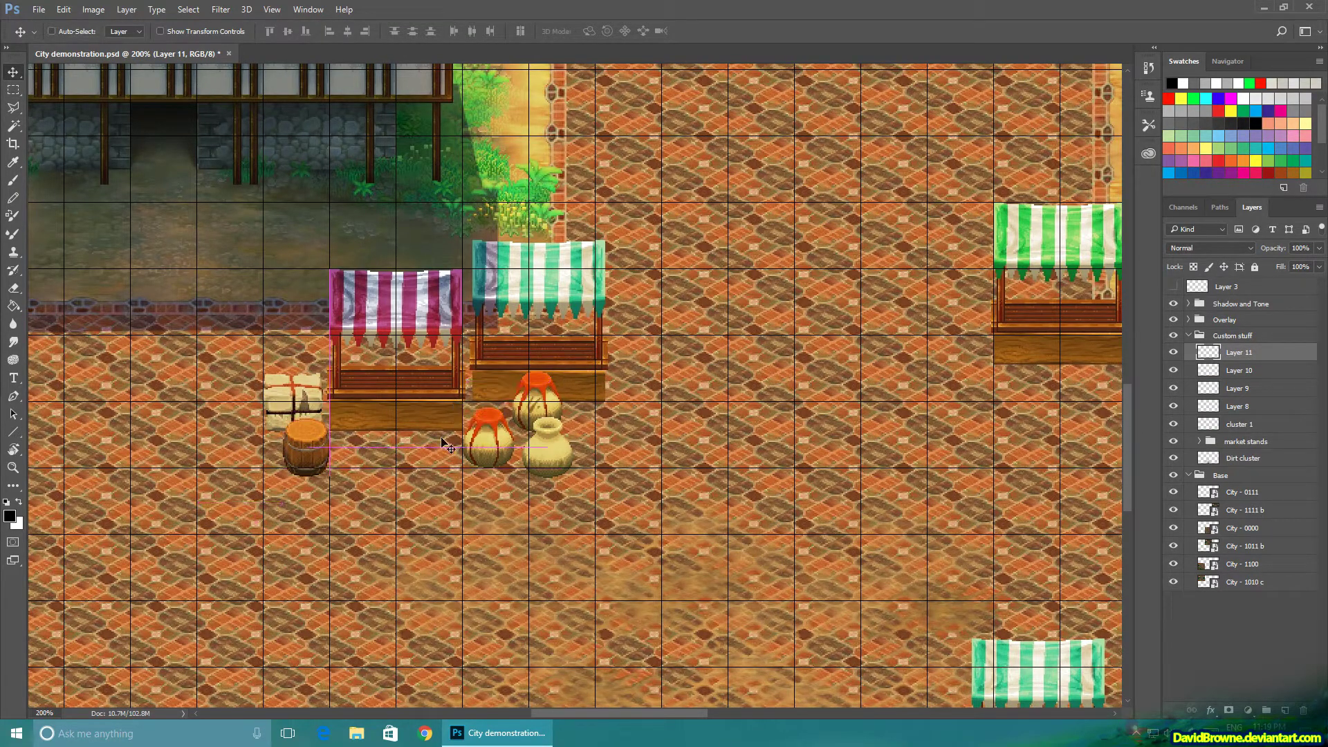
drag(359, 473, 358, 475)
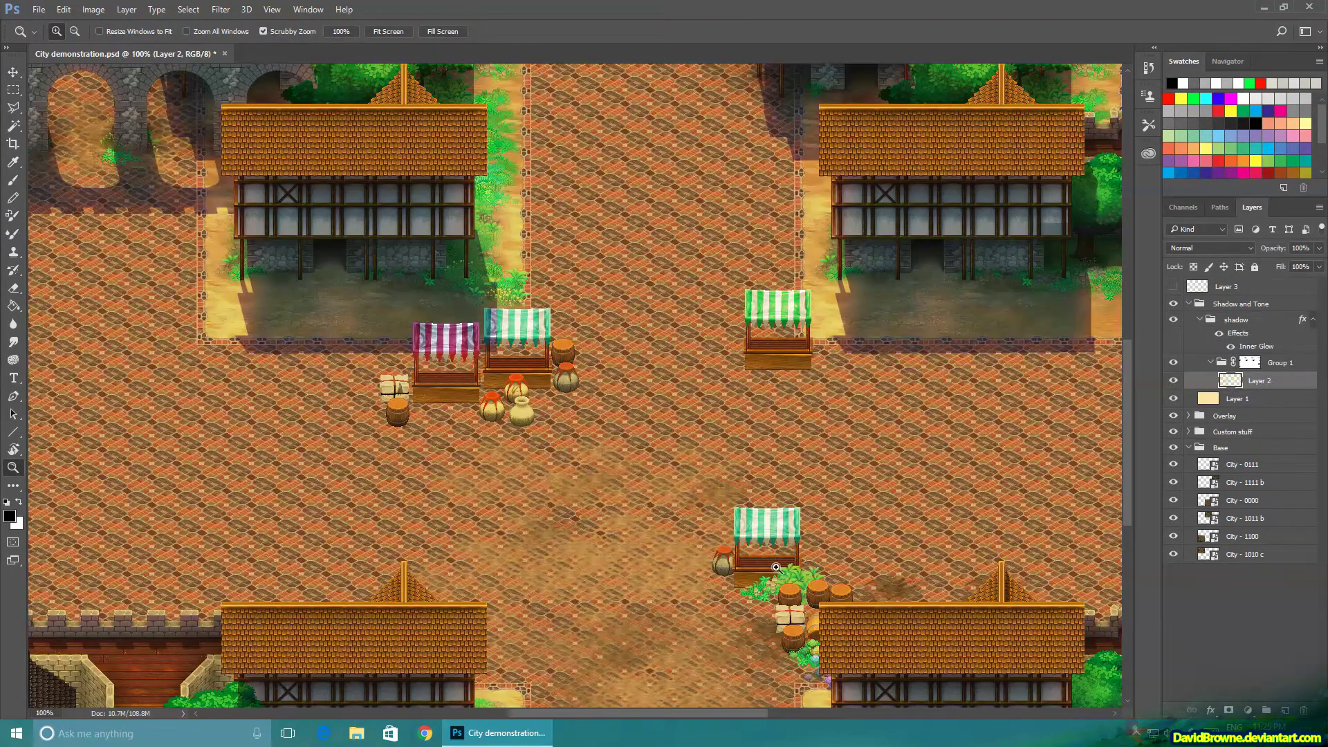
- Save the document, and undo a test shadow stroke painted on Layer 2 over the ground near the lower teal stand
click(773, 613)
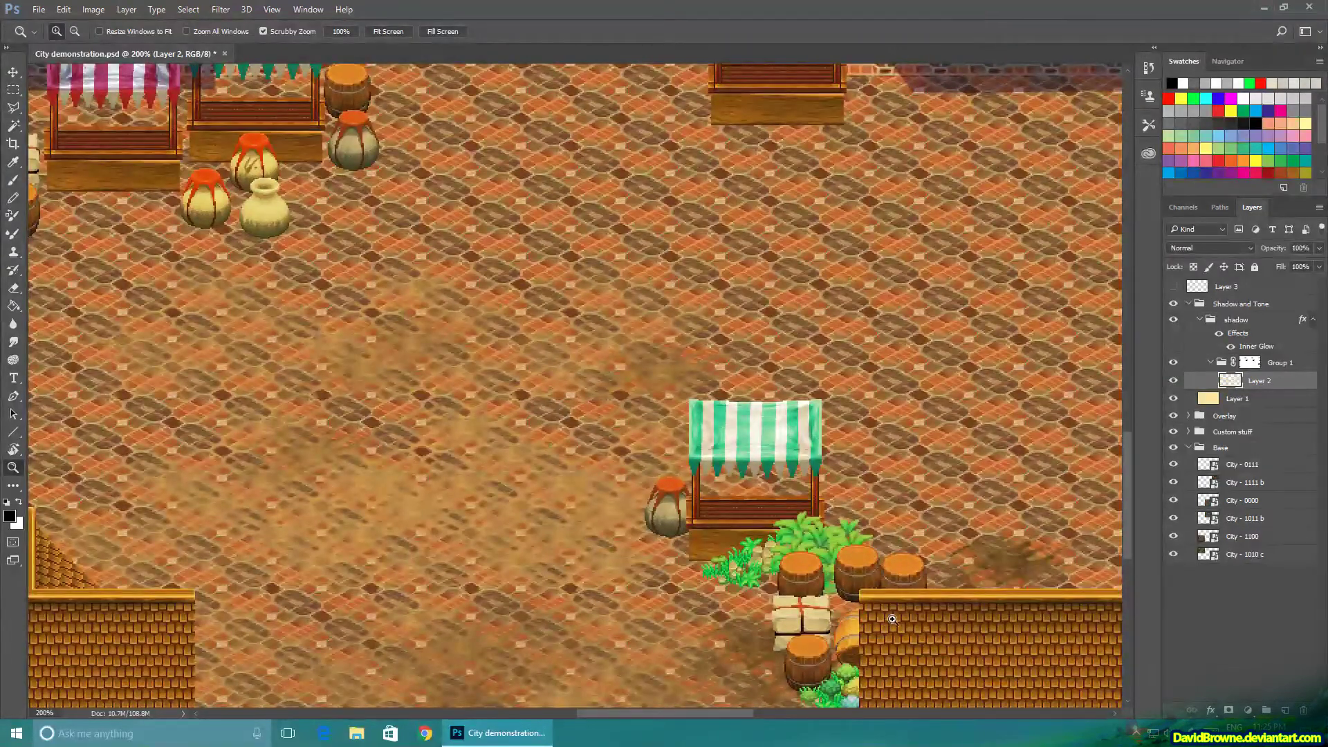
drag(892, 620, 779, 500)
click(719, 445)
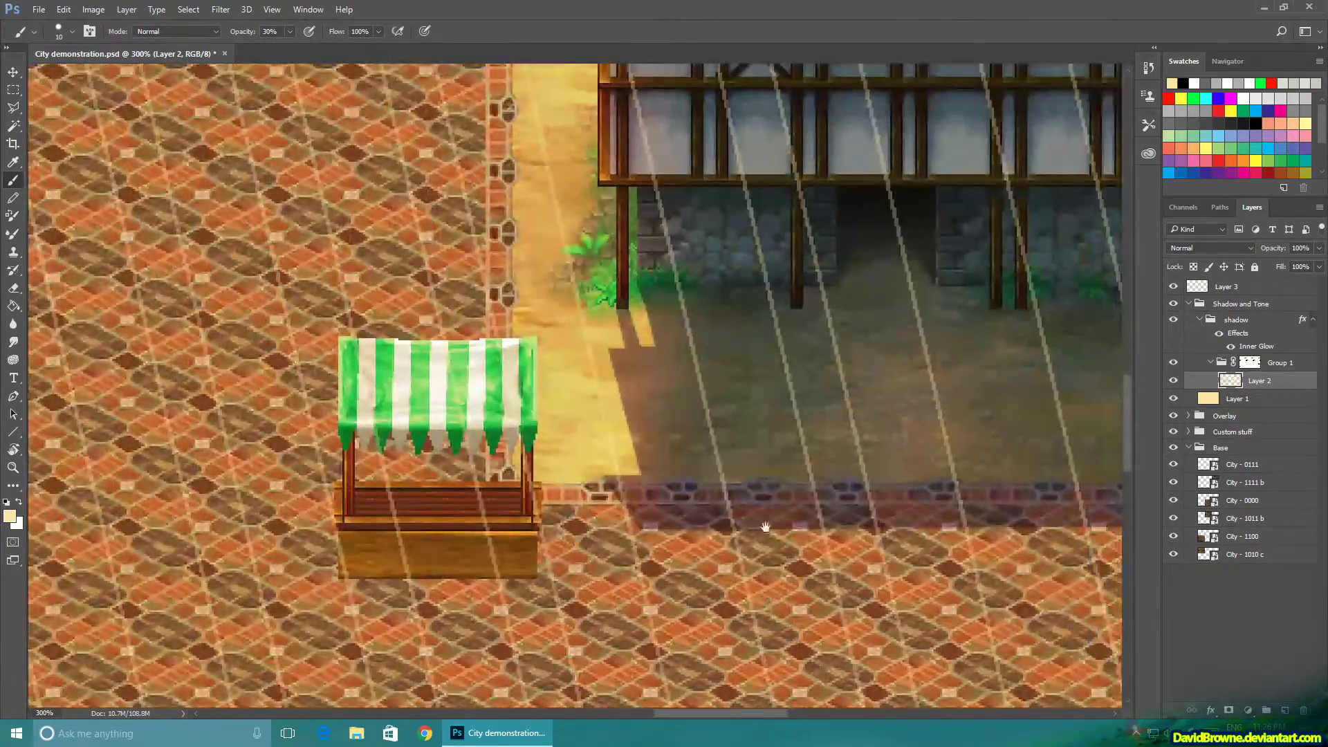
drag(765, 527, 720, 602)
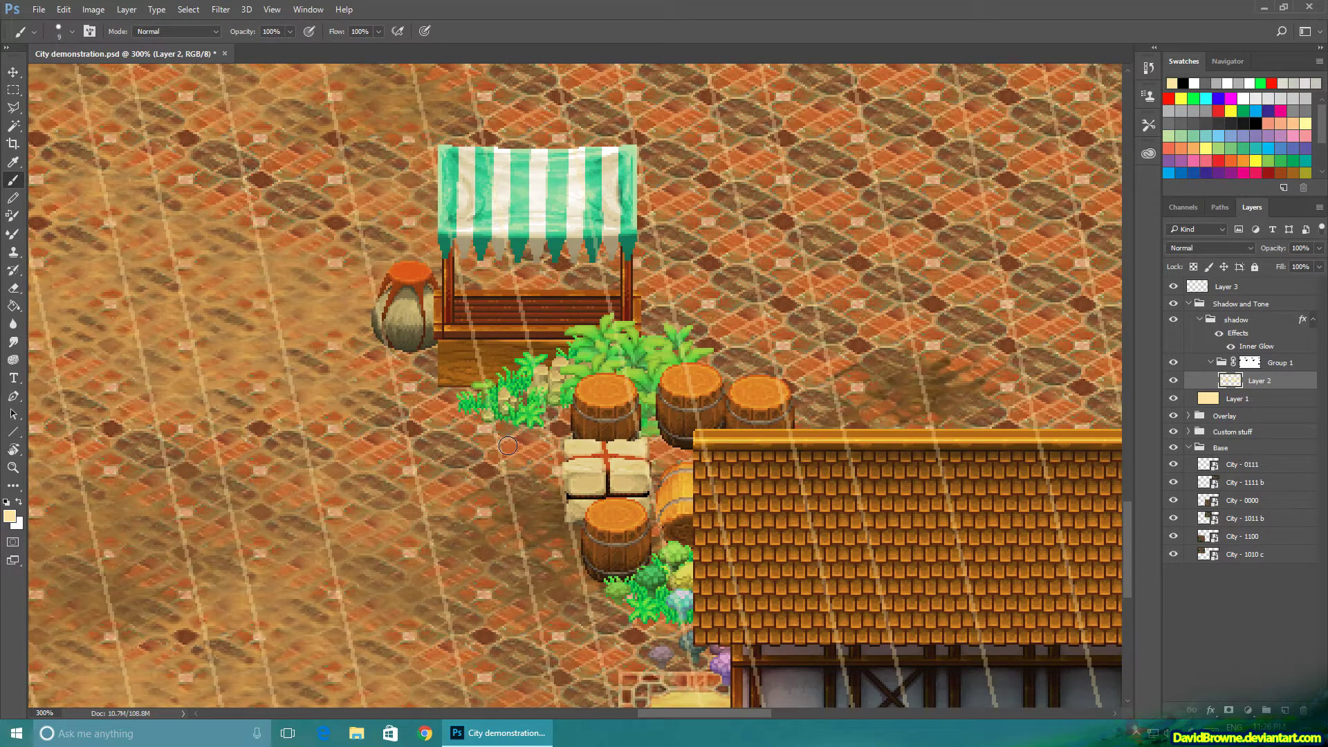
key(ctrl+s)
drag(453, 443, 454, 507)
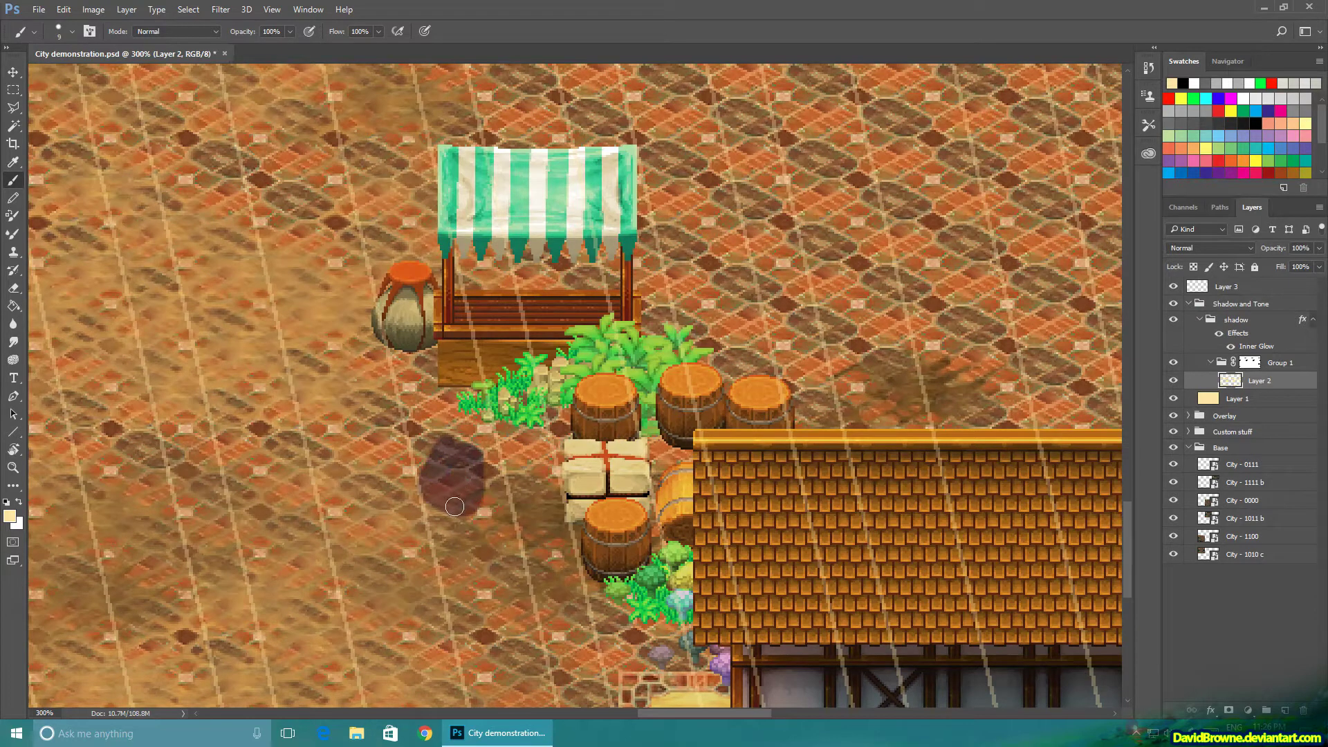
key(ctrl+z)
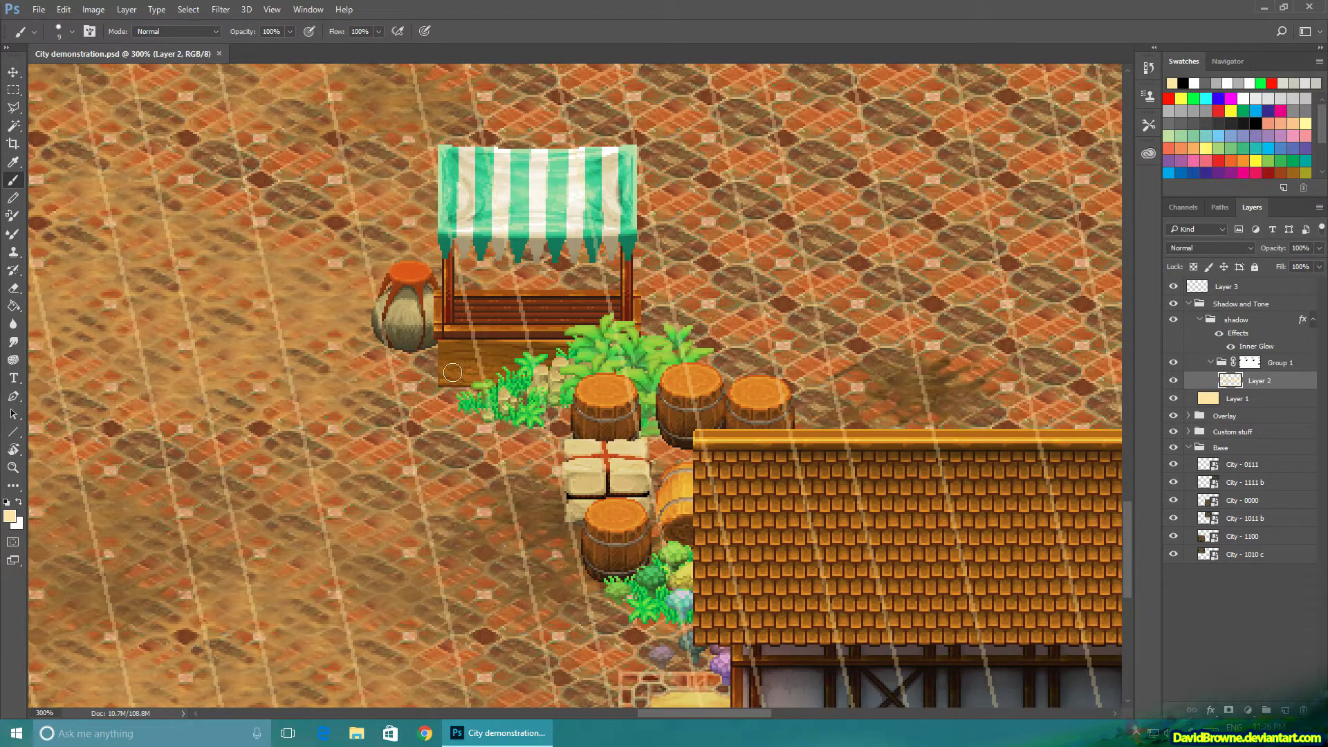
- Select the front panel of the lower teal stand's counter and paint shadow over it on Layer 2
key(m)
key(z)
click(523, 370)
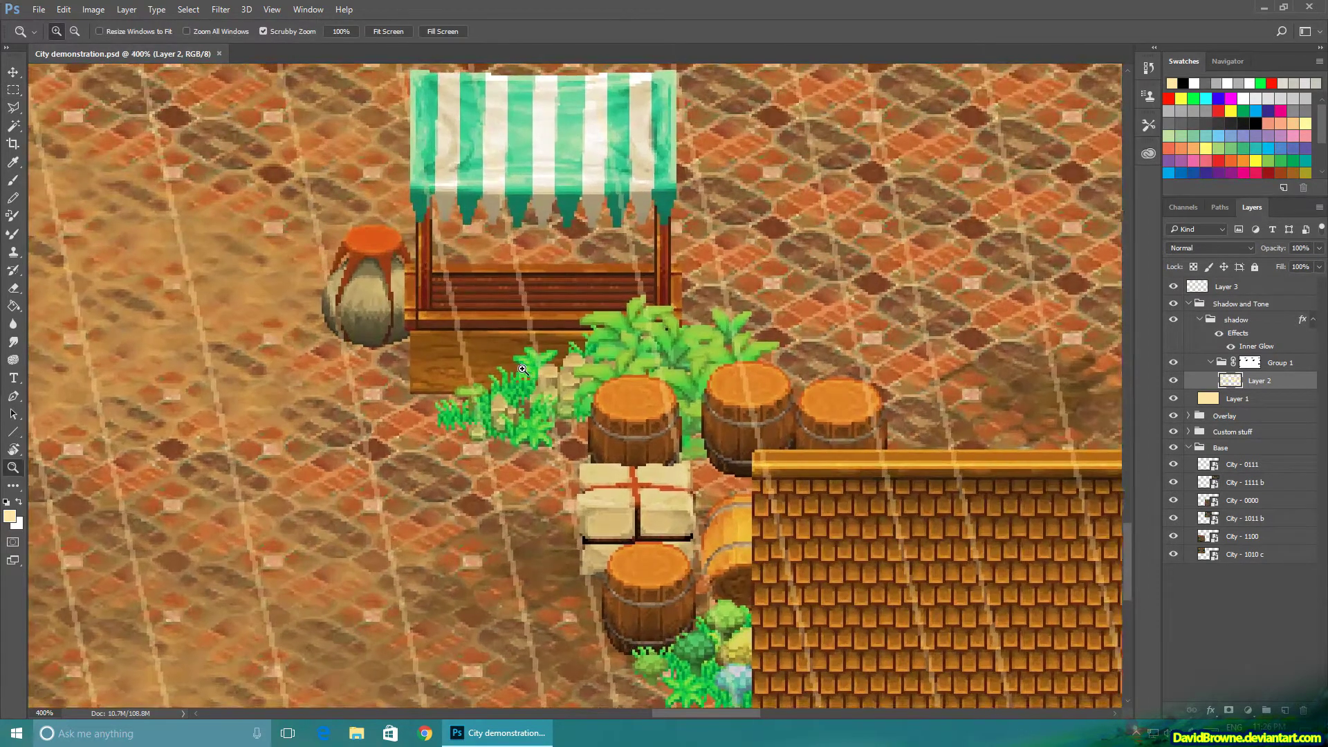
click(523, 370)
key(b)
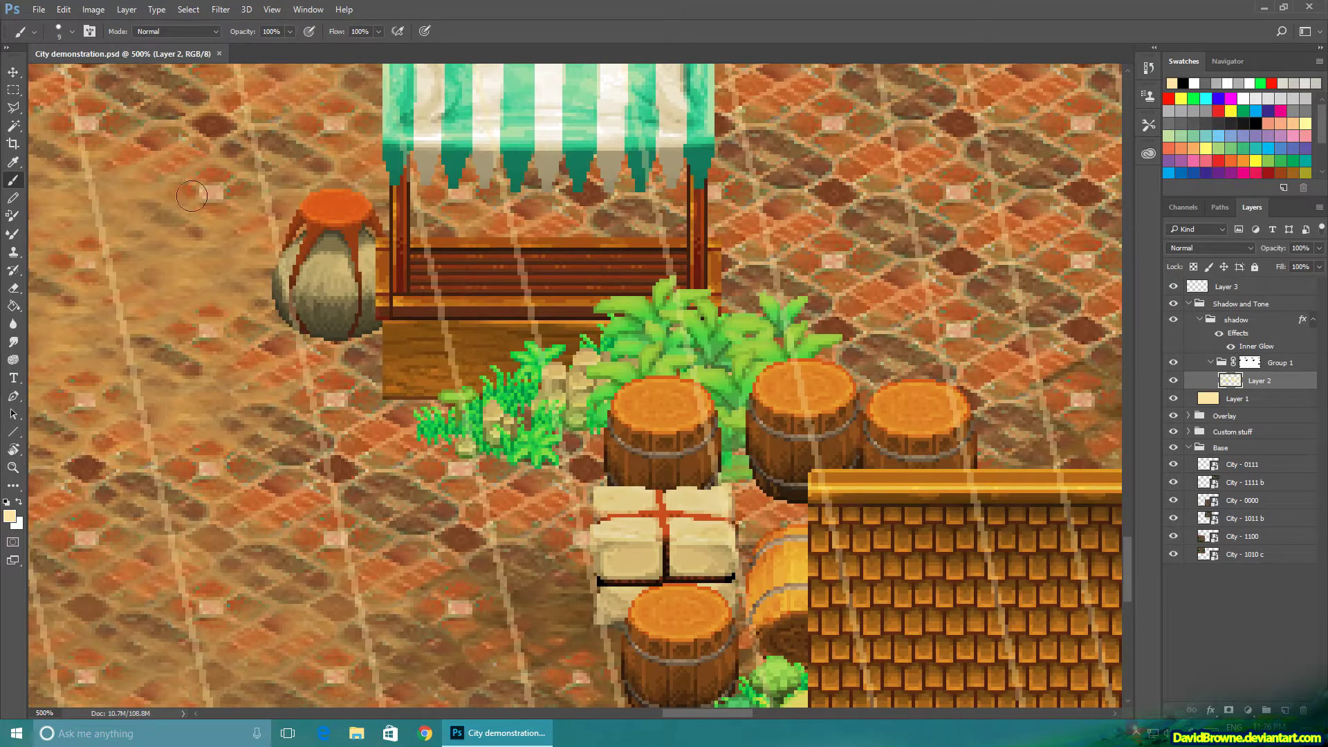
click(13, 89)
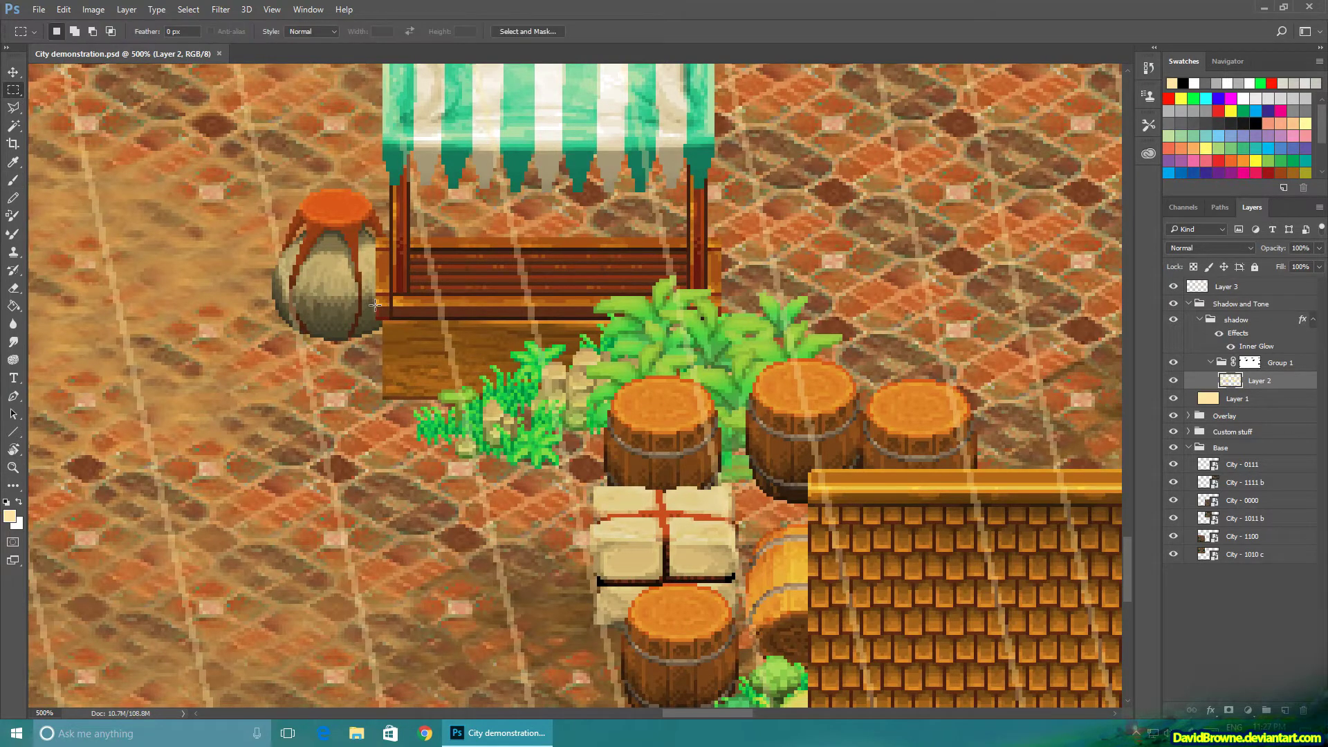
drag(387, 317, 490, 343)
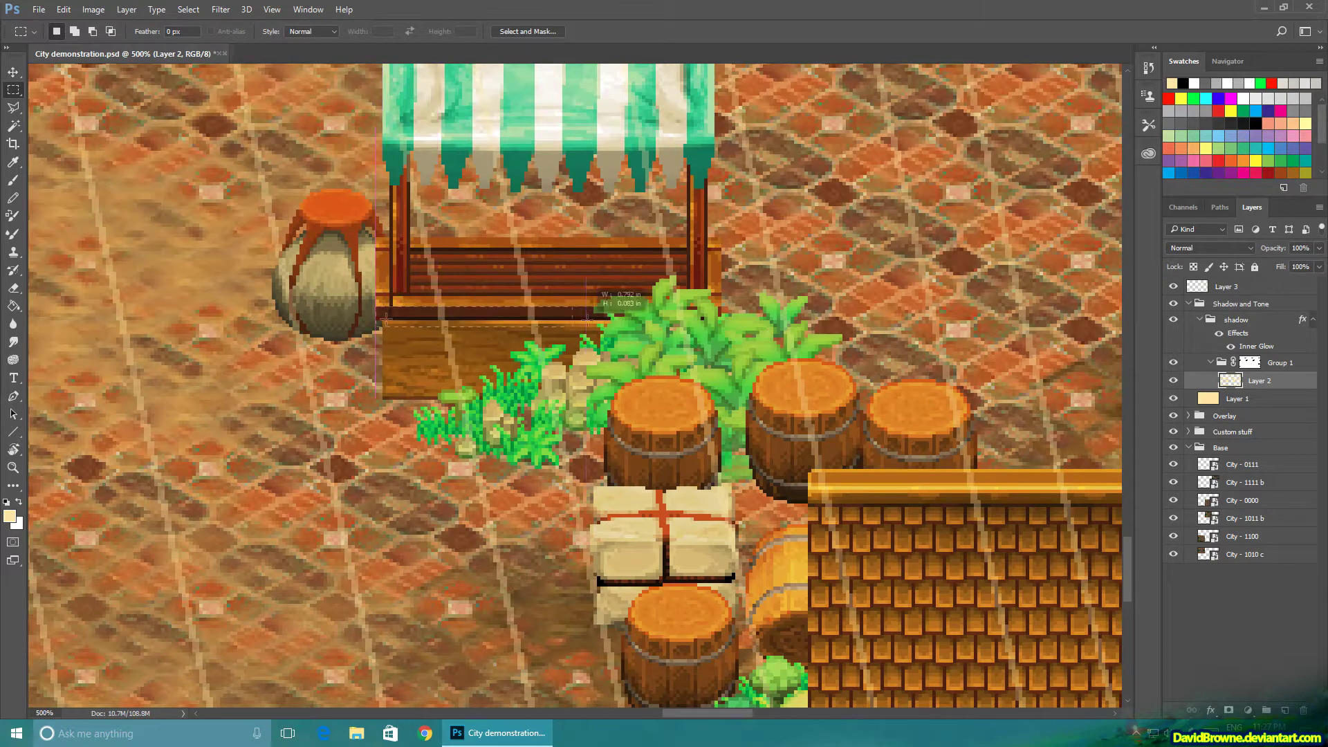
drag(382, 317, 448, 370)
drag(514, 394, 620, 399)
key(b)
drag(415, 346, 602, 380)
- Duplicate the shadow piece on the canopy fringe repeatedly and position the copies over the remaining pointed teeth
drag(423, 164, 379, 165)
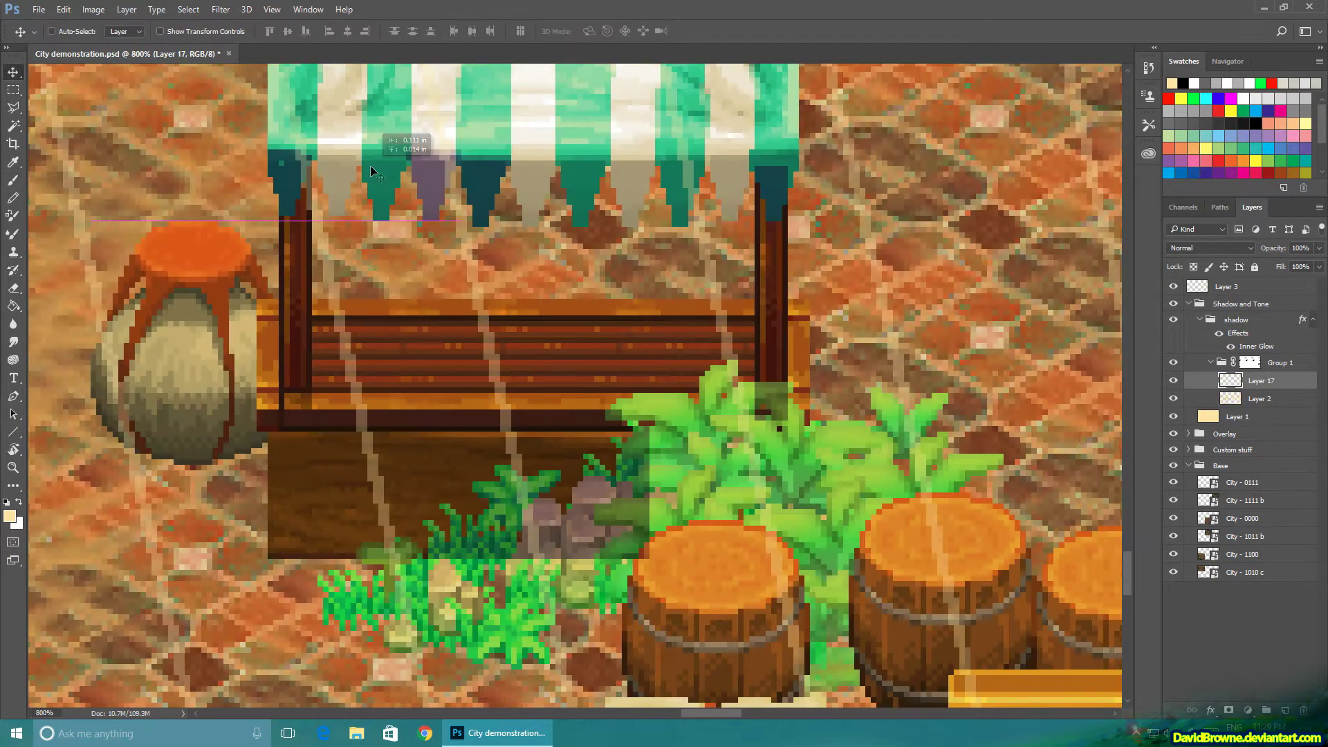
click(127, 10)
click(157, 64)
key(Return)
drag(487, 173, 434, 178)
click(126, 9)
click(143, 64)
key(Return)
drag(580, 179, 215, 158)
click(126, 10)
click(156, 65)
key(Return)
click(127, 10)
click(153, 64)
click(126, 10)
click(157, 65)
click(127, 10)
click(157, 65)
click(127, 10)
click(157, 65)
click(127, 9)
click(156, 65)
click(126, 10)
click(156, 64)
key(Return)
- Merge all the duplicated fringe shadow layers down into Layer 2
key(ctrl+e)
key(ctrl+e)
key(ctrl+e)
key(ctrl+e)
key(ctrl+e)
key(ctrl+e)
key(ctrl+e)
key(ctrl+e)
key(ctrl+e)
key(ctrl+e)
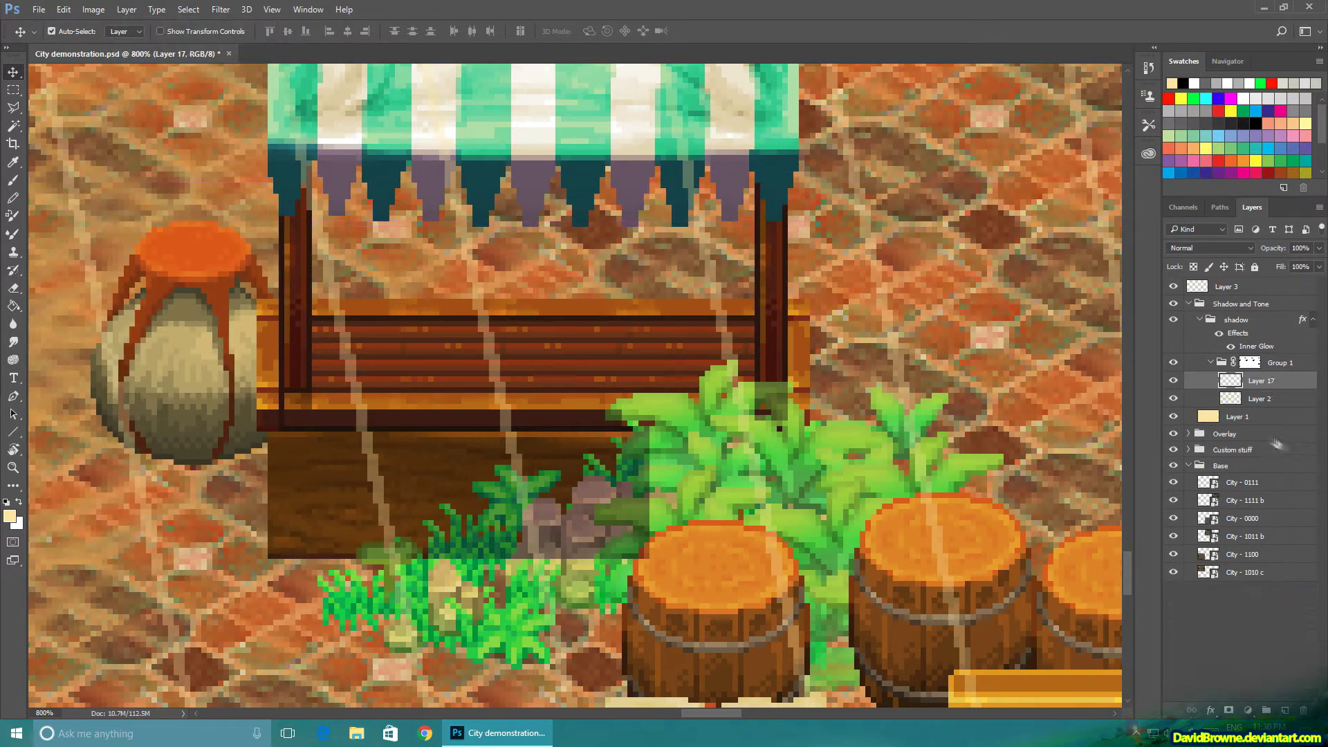
key(b)
click(13, 180)
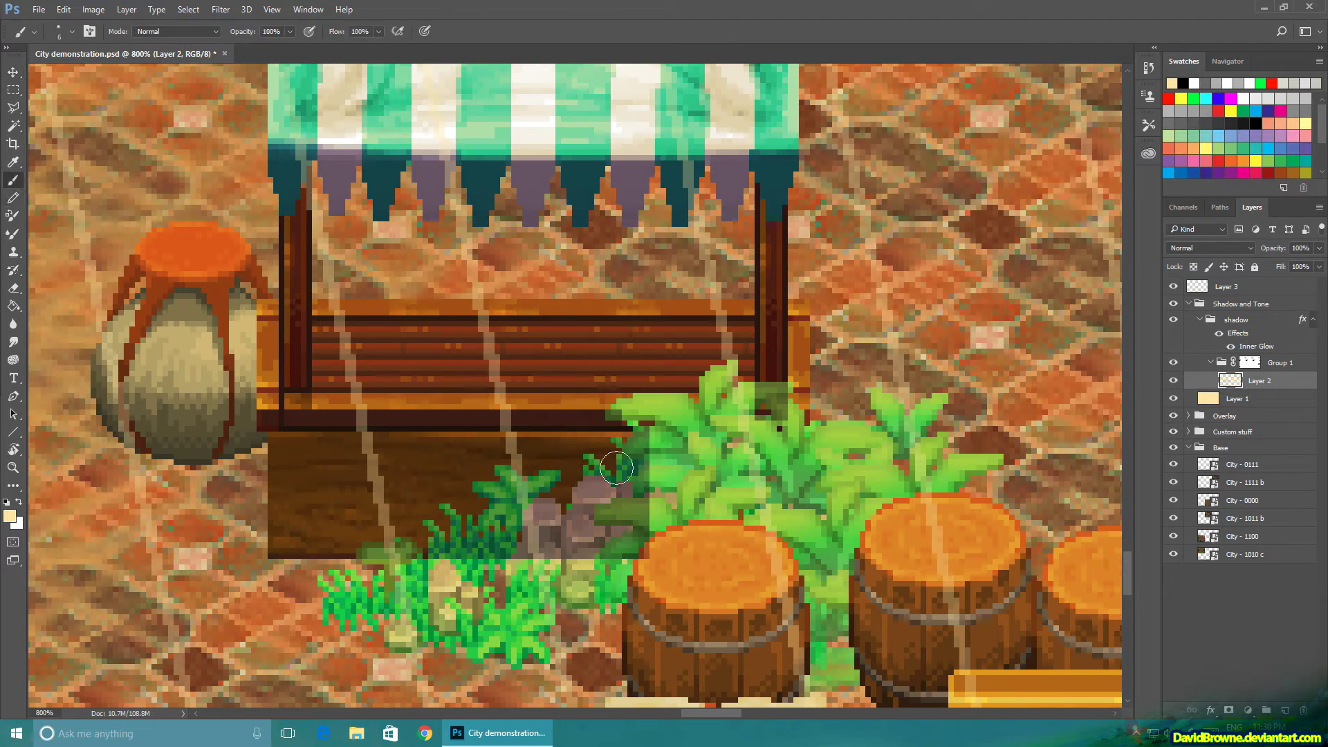
- Outline the slanted shadow area at the base of the stand's left post with the Polygonal Lasso
key(l)
click(313, 309)
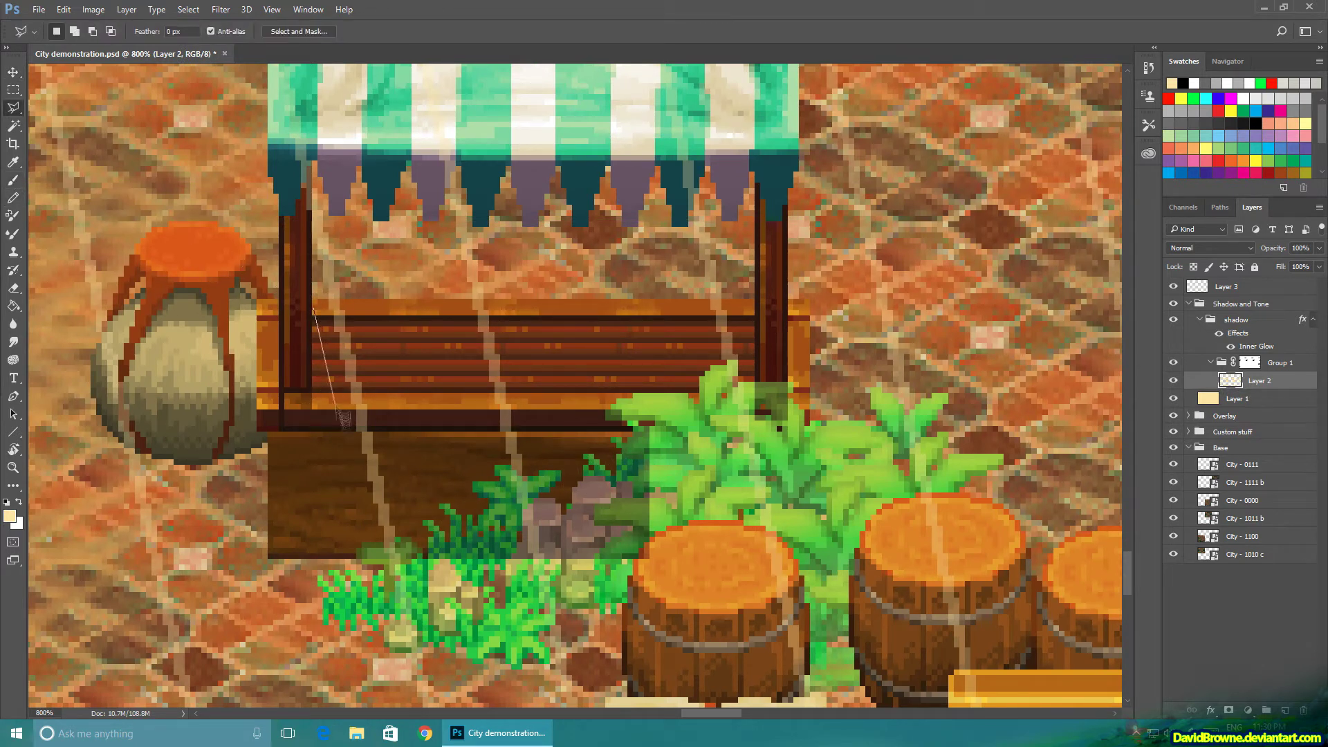
click(344, 437)
click(301, 436)
click(299, 393)
click(290, 358)
click(311, 313)
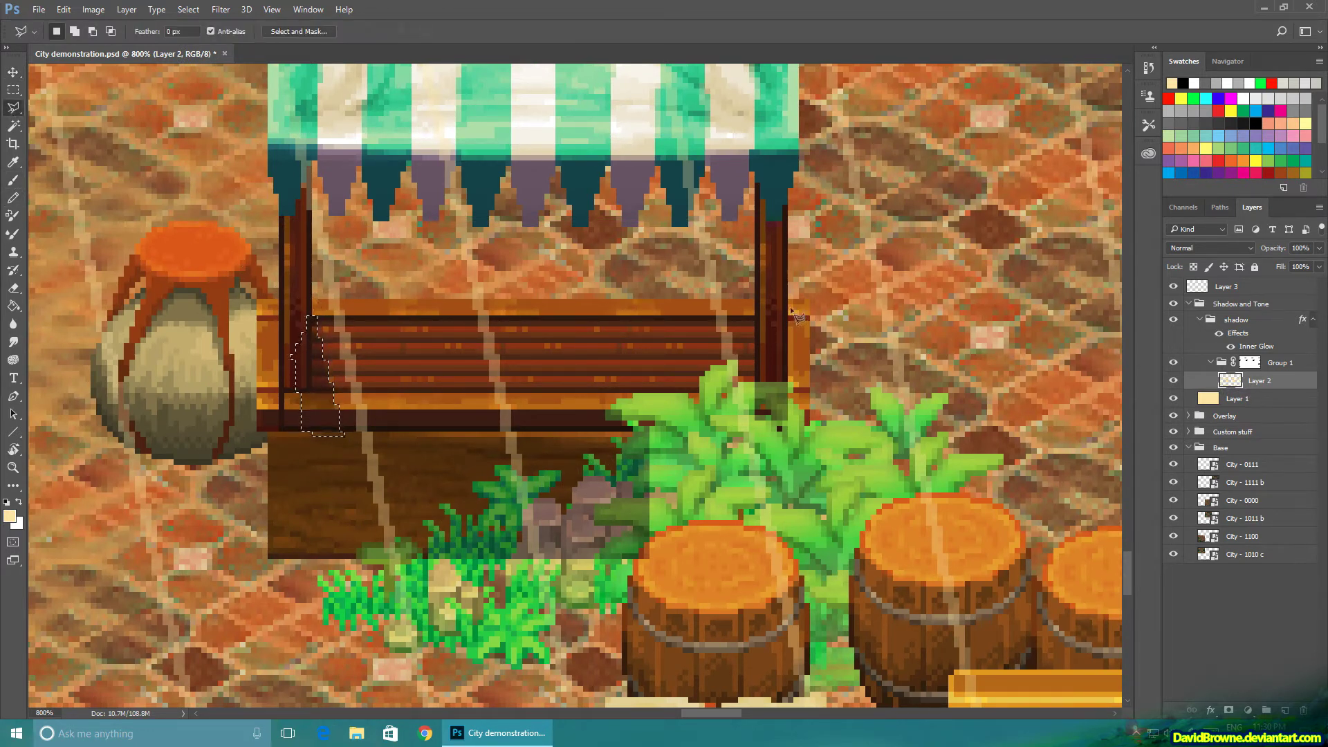
- Select the area below the stand's counter and paint its cast shadow over the ground, grass, stones and nearest barrel
key(z)
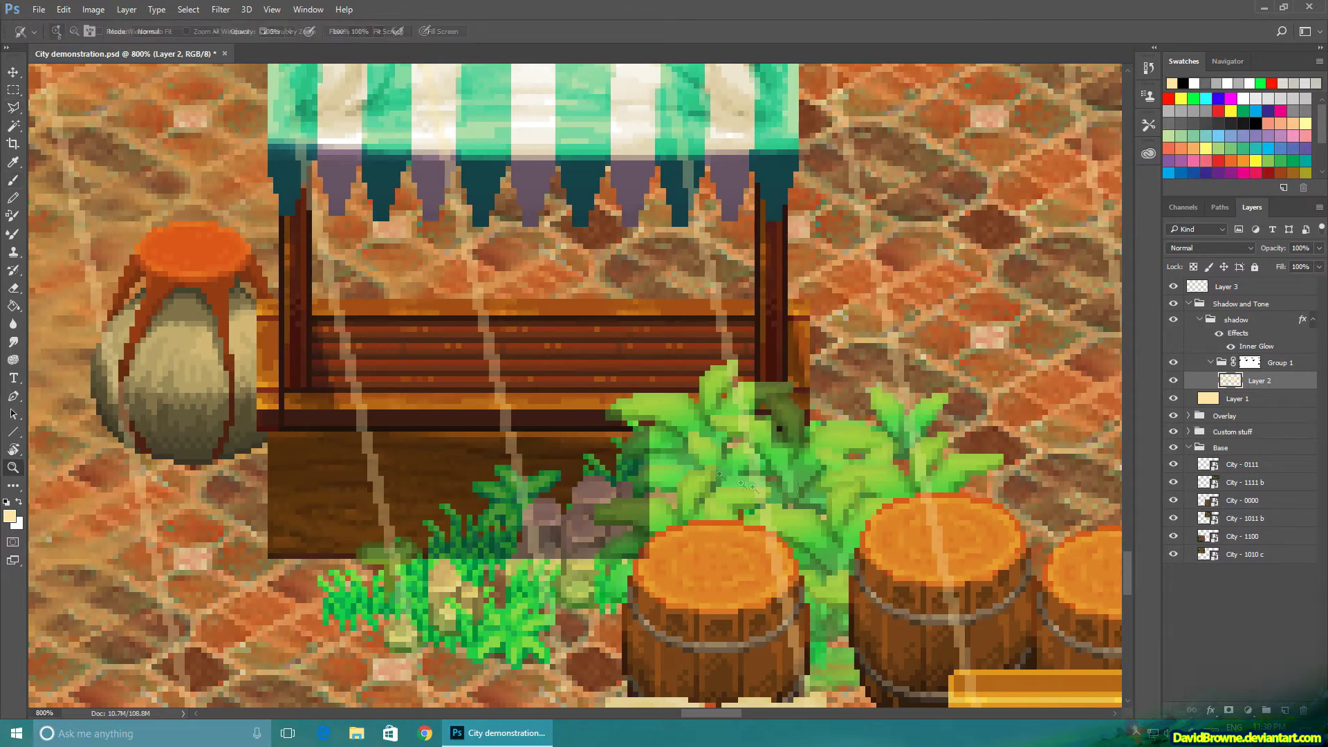
alt+click(672, 373)
alt+click(673, 374)
key(l)
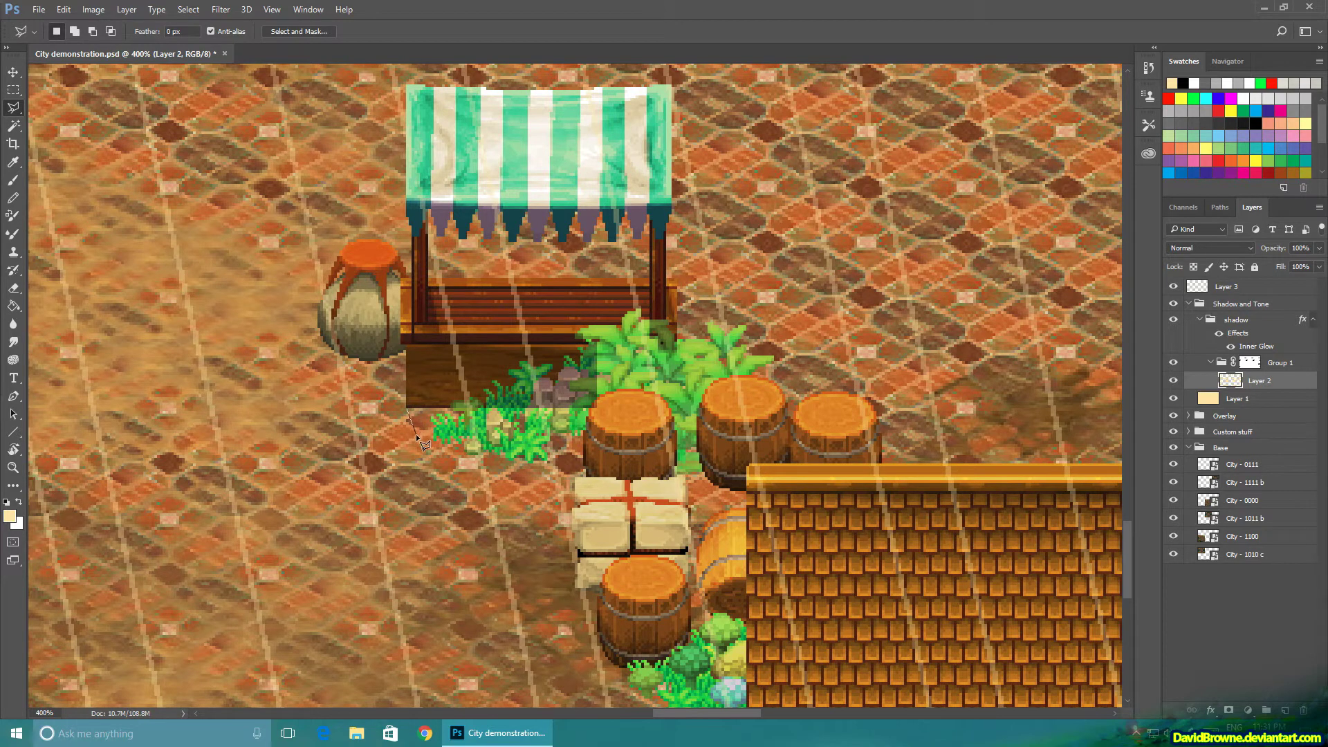
double_click(545, 385)
key(b)
mouse_move(443, 415)
mouse_down()
mouse_move(622, 408)
mouse_move(564, 393)
mouse_up()
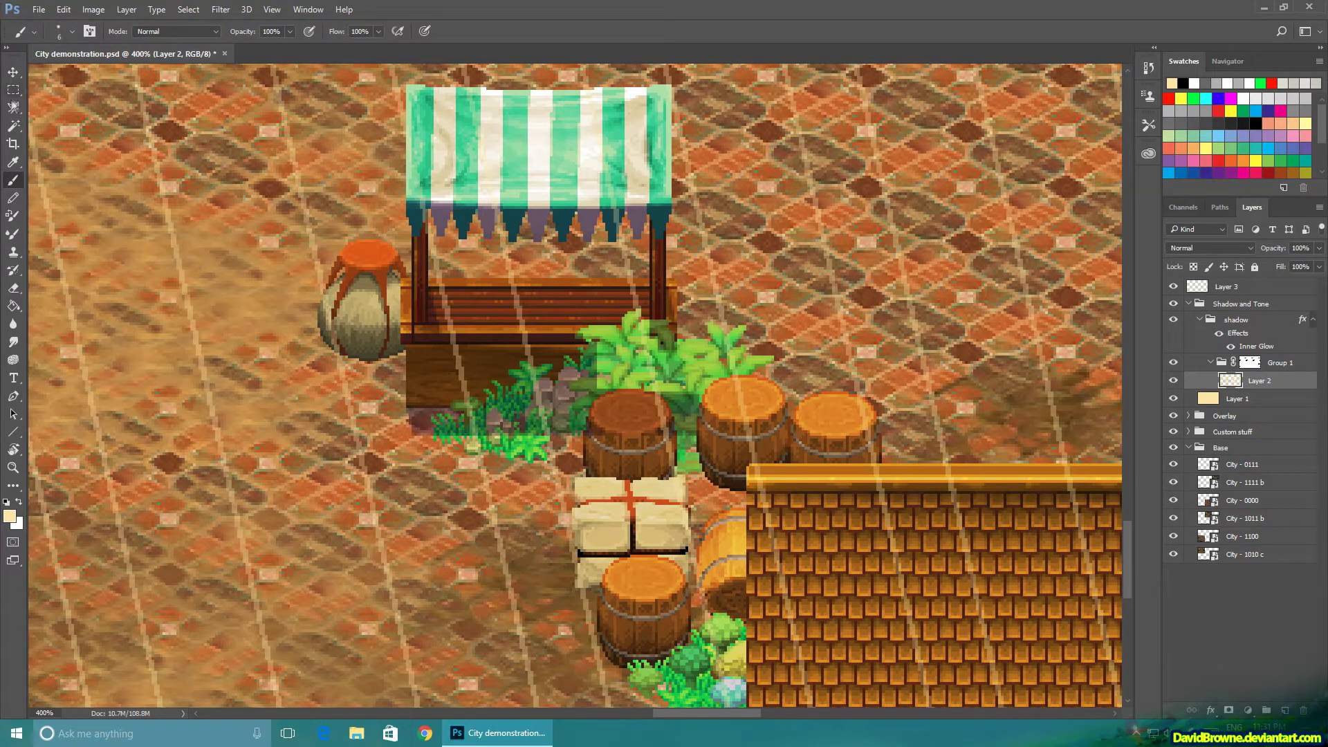
- Select a narrow slanted strip on the ground below the counter's left end, paint the post's shadow in it, and deselect
key(l)
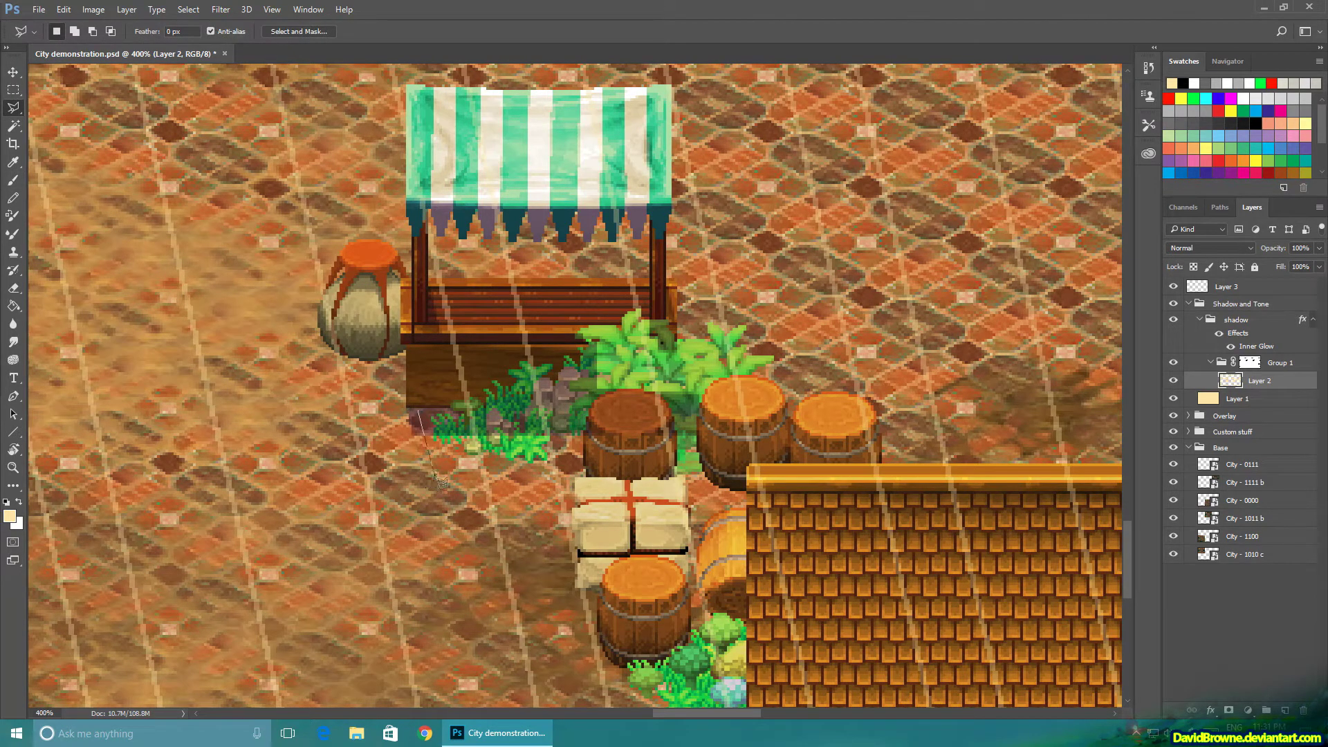
double_click(431, 417)
key(b)
drag(432, 456, 400, 410)
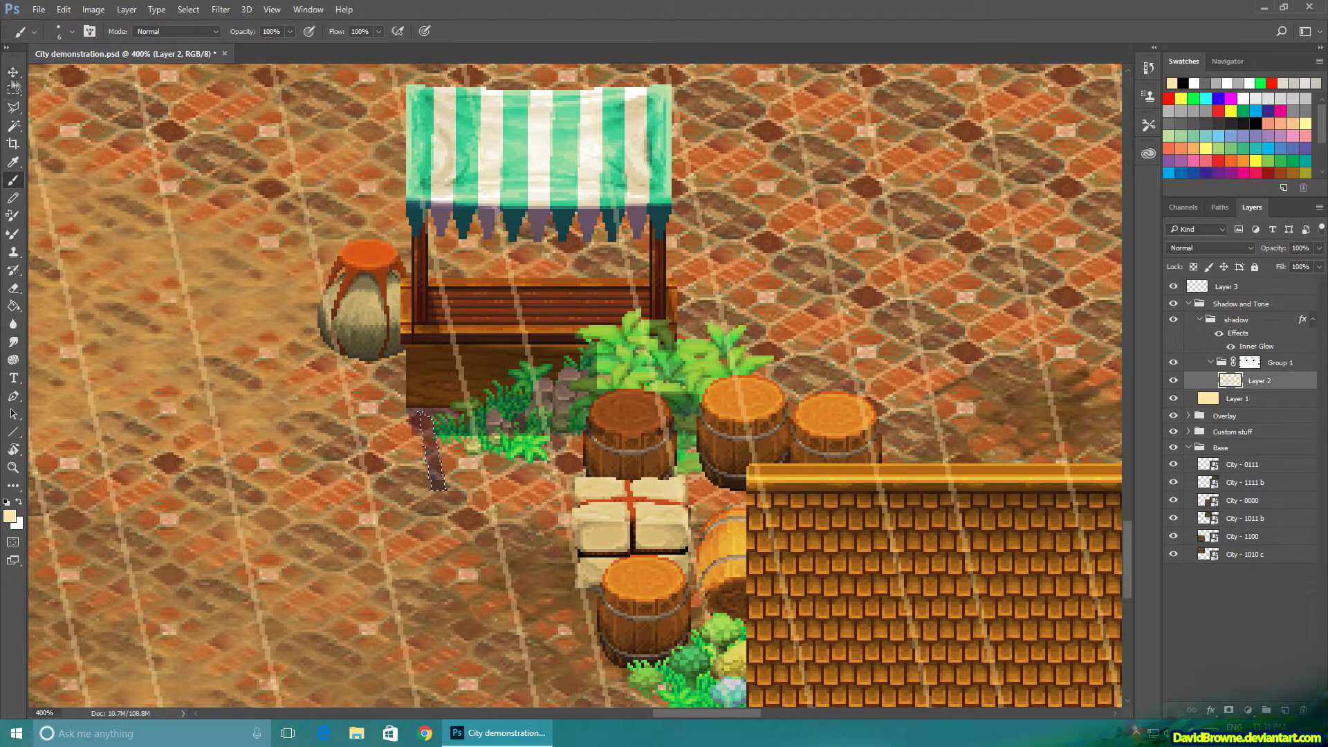
key(v)
key(ctrl+d)
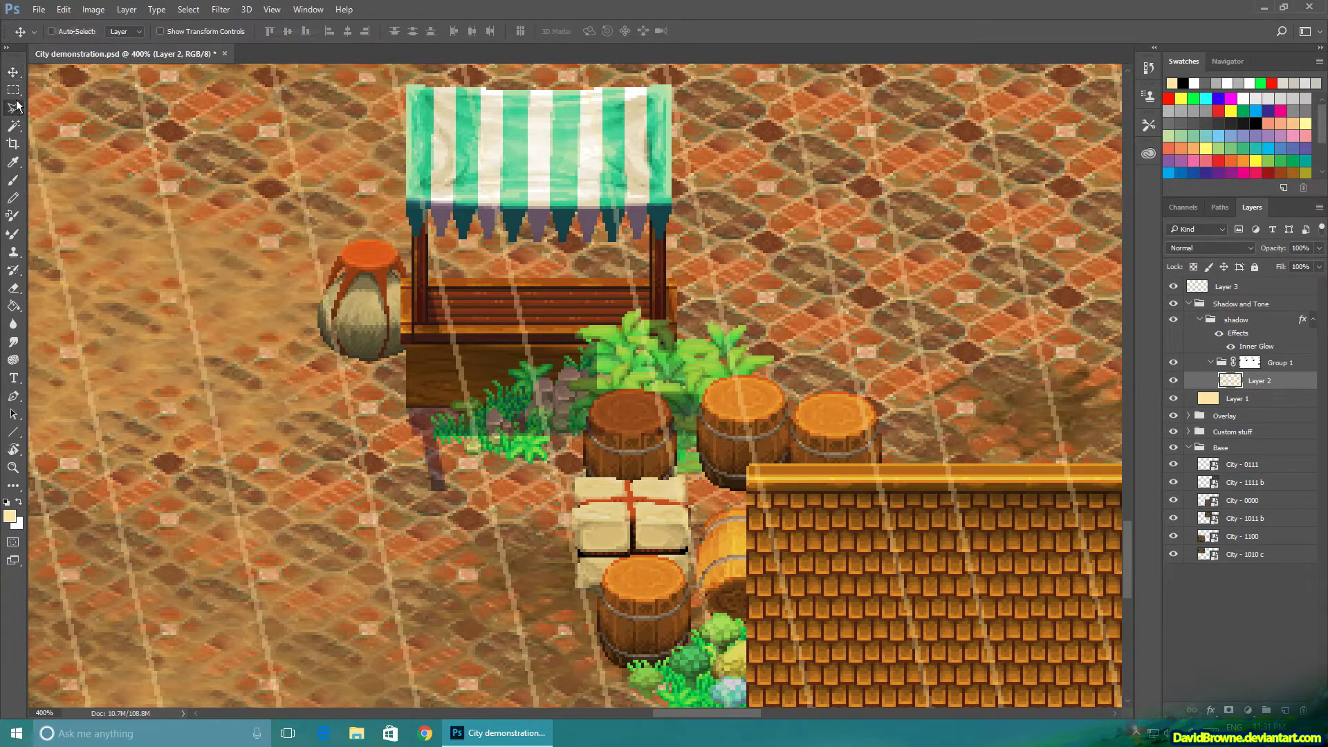
- Select a wide band at the end of the post shadow, paint the canopy's cast shadow across the ground and bundle, and deselect
click(15, 107)
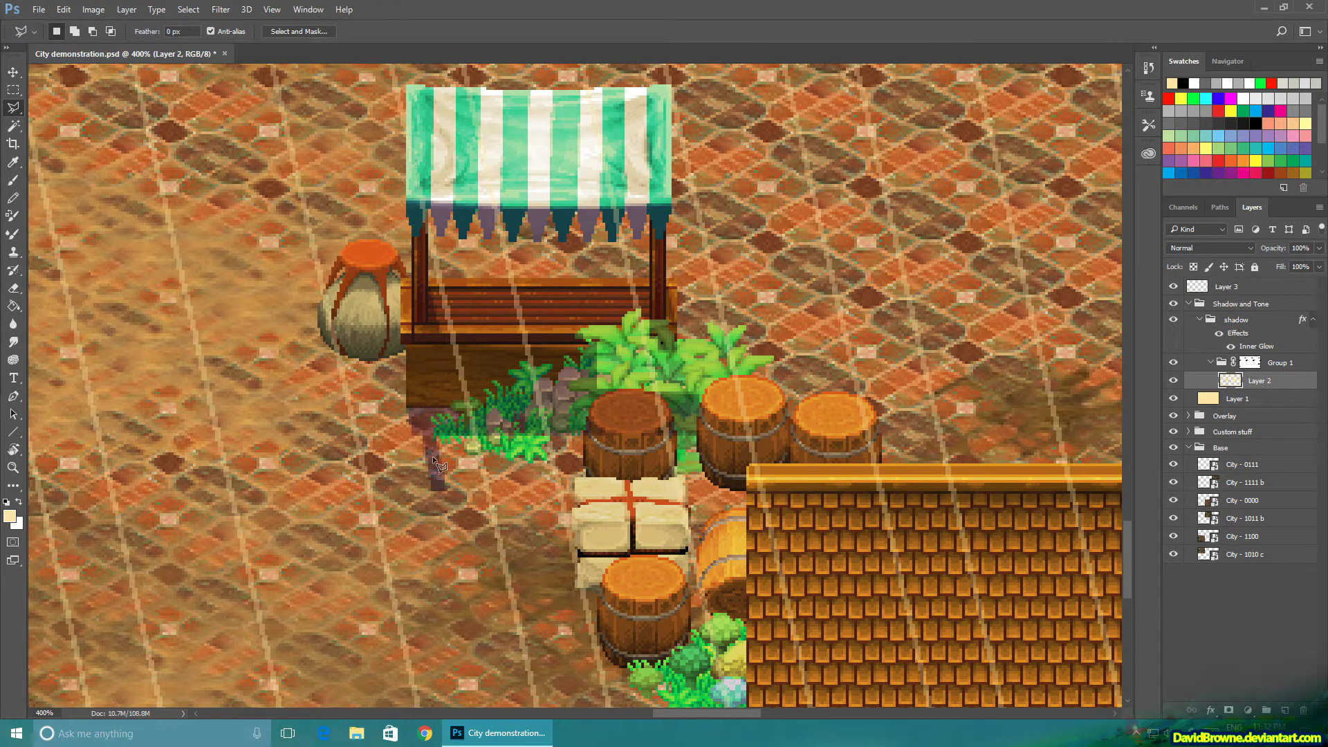
click(720, 519)
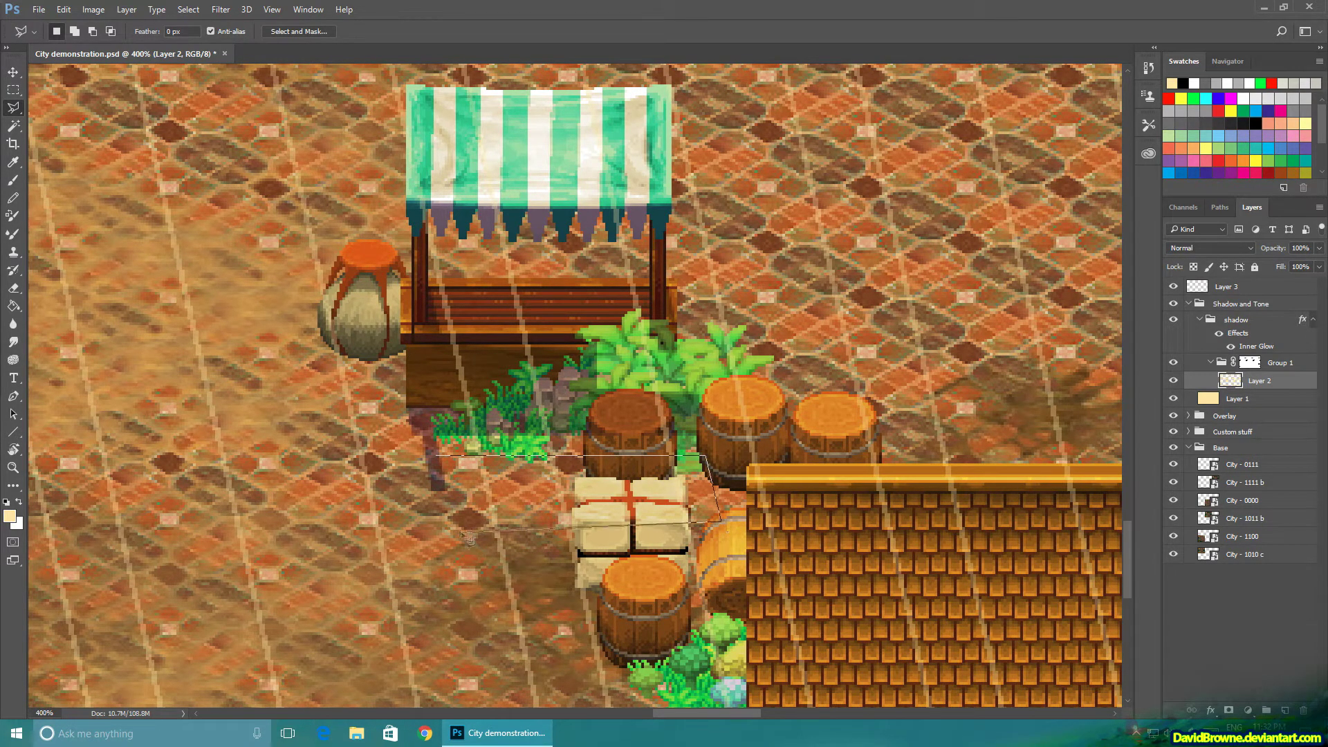
double_click(434, 520)
key(b)
drag(435, 484, 792, 515)
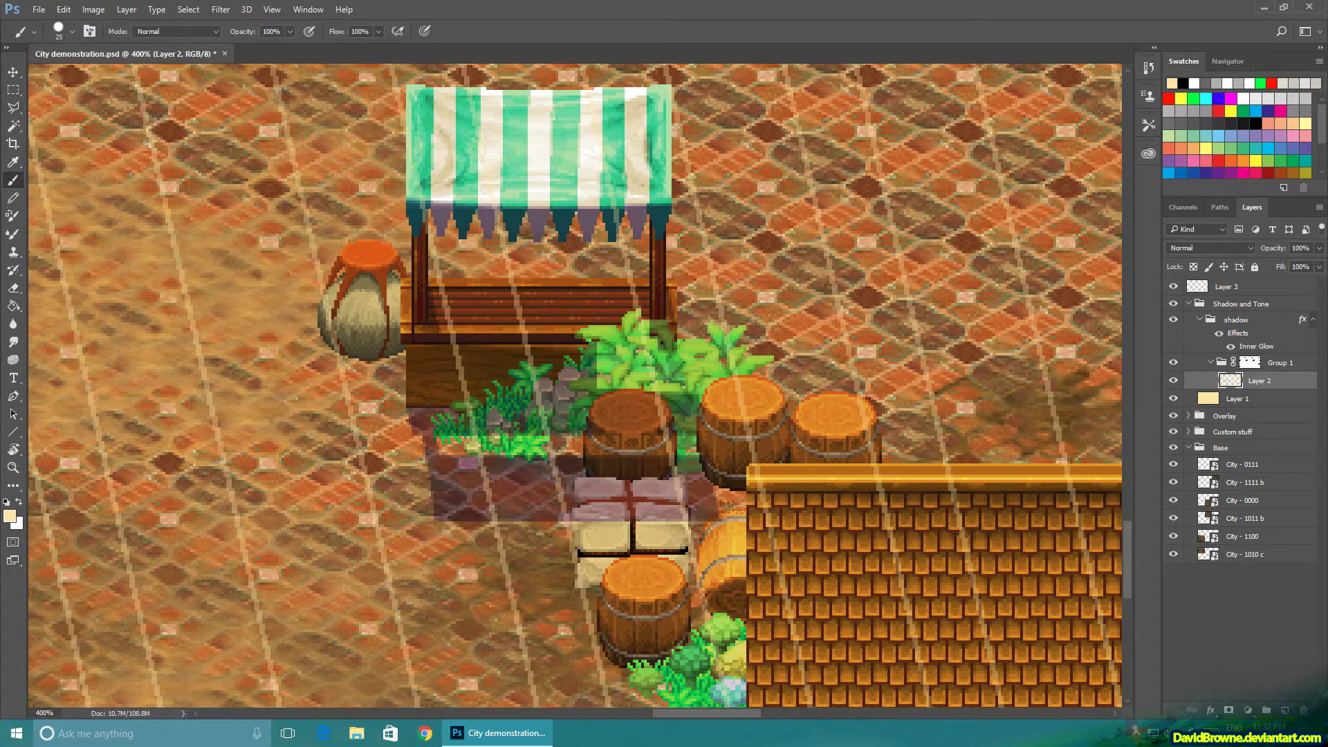
key(ctrl+d)
- Paint shadow over the front of the tied bundle below the canopy's cast shadow
key(l)
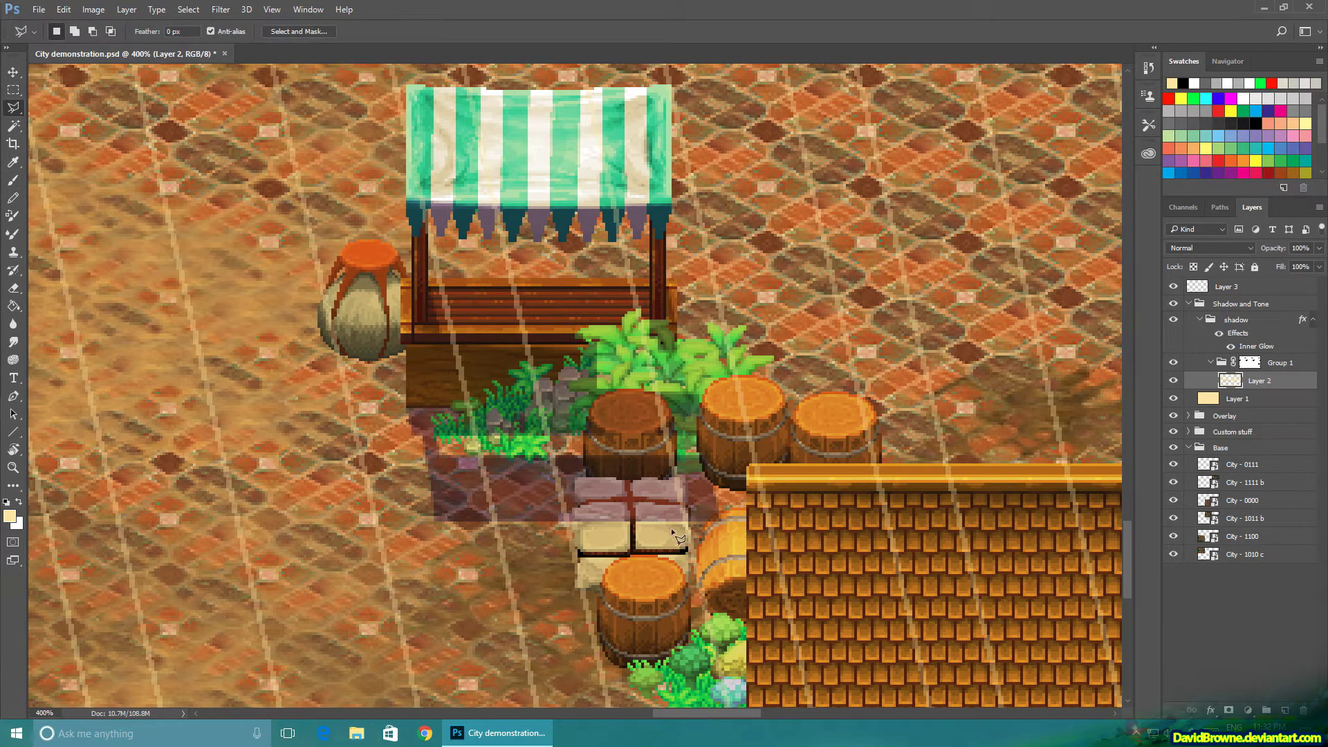
key(b)
mouse_move(595, 529)
mouse_down()
mouse_move(585, 554)
mouse_move(676, 557)
mouse_move(609, 534)
mouse_move(646, 538)
mouse_move(632, 536)
mouse_up()
- Pick a small hard Eraser tip and erase the shadow from the top of the tied bundle
key(e)
click(72, 32)
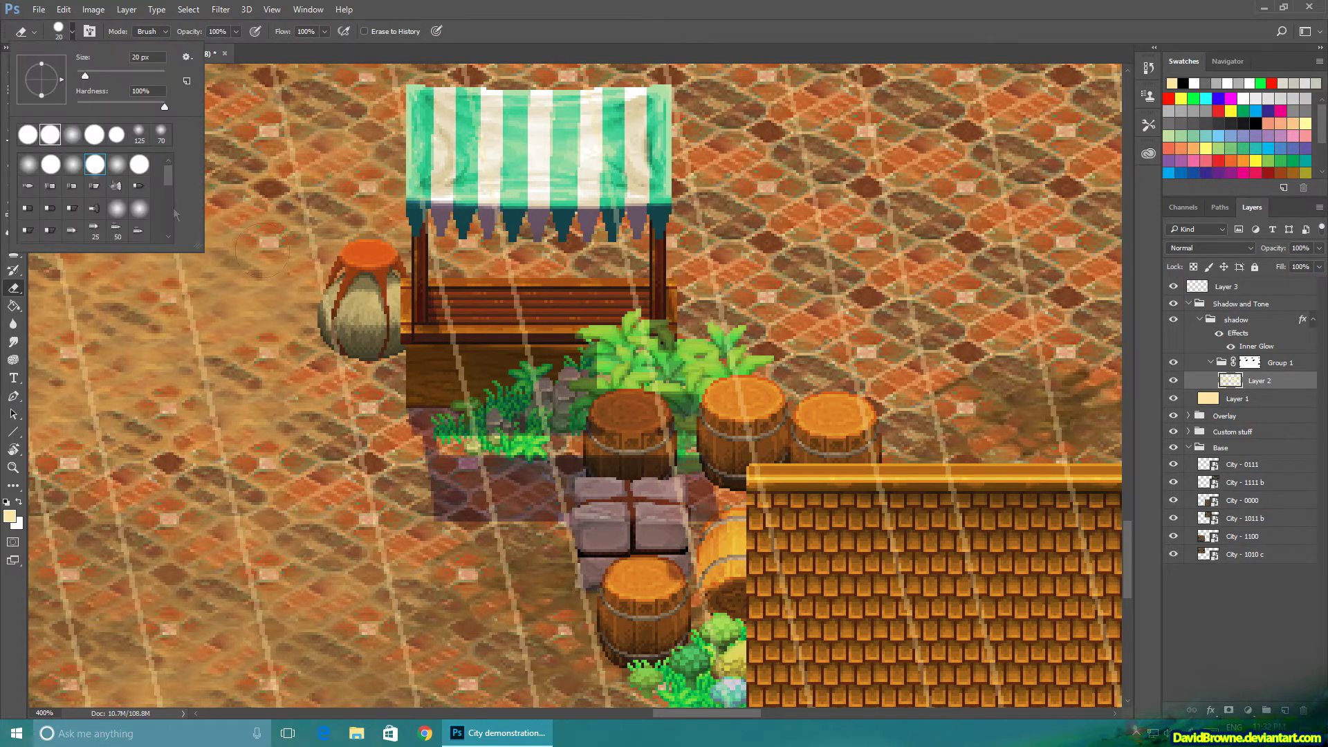
double_click(21, 131)
scroll(607, 516, up, 2)
key(bracketleft)
mouse_move(554, 522)
mouse_down()
mouse_move(705, 494)
mouse_move(596, 477)
mouse_move(564, 505)
mouse_move(590, 480)
mouse_up()
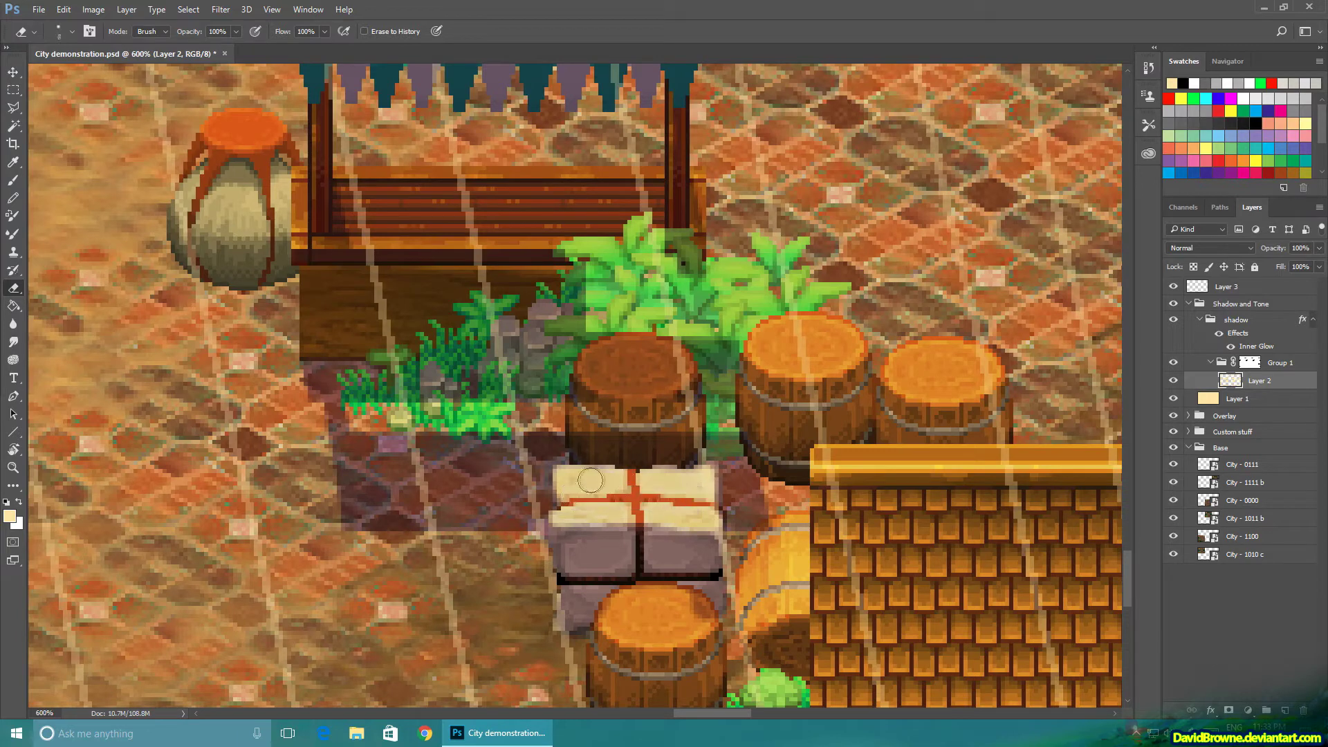
- Paint shadow on the leaves around the two left barrels, on the barrels' sides and in the gap between them
key(b)
mouse_move(564, 415)
mouse_down()
mouse_move(637, 413)
mouse_move(660, 428)
mouse_move(567, 415)
mouse_up()
mouse_move(578, 315)
mouse_down()
mouse_move(844, 438)
mouse_move(788, 435)
mouse_move(755, 407)
mouse_move(785, 510)
mouse_move(842, 484)
mouse_move(819, 451)
mouse_move(859, 453)
mouse_move(808, 520)
mouse_move(759, 557)
mouse_up()
key(e)
key(b)
drag(709, 404, 727, 422)
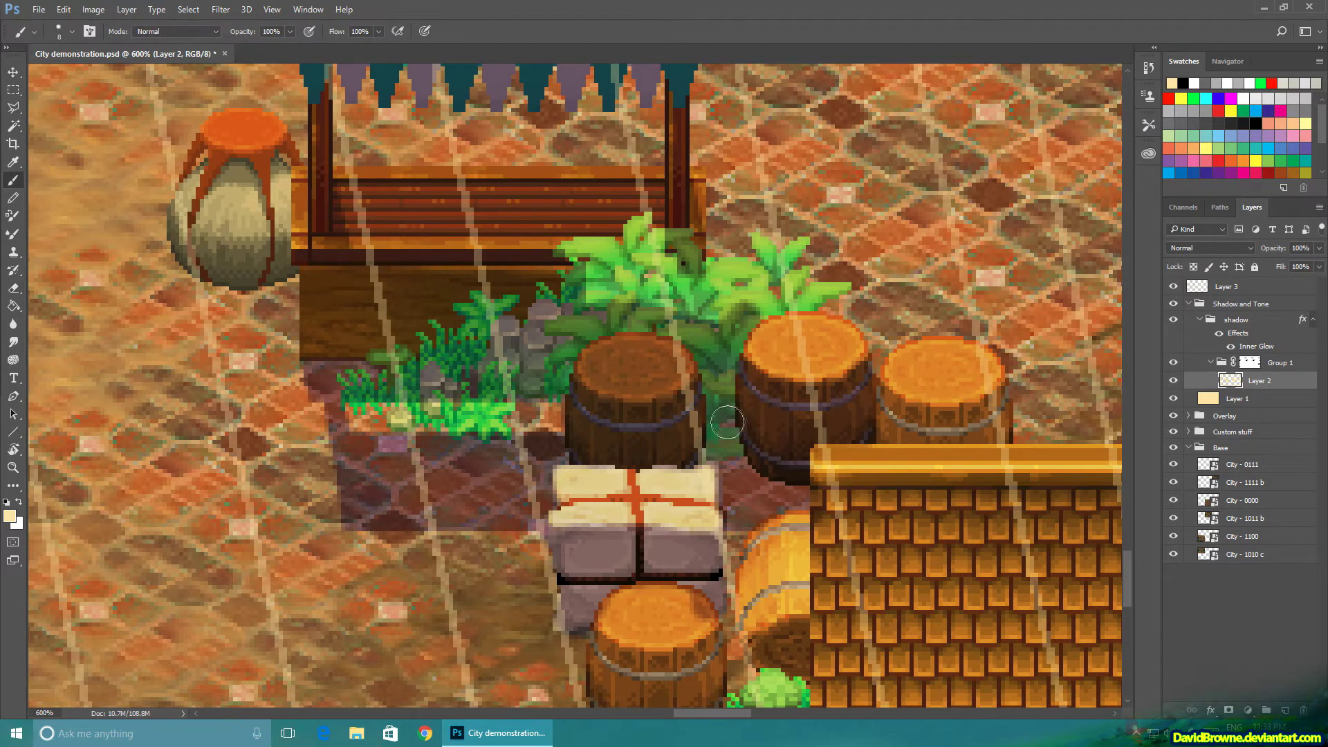
- Touch up the shadow over the grass and stones, and erase it from the front half of the left barrel's lid
key(e)
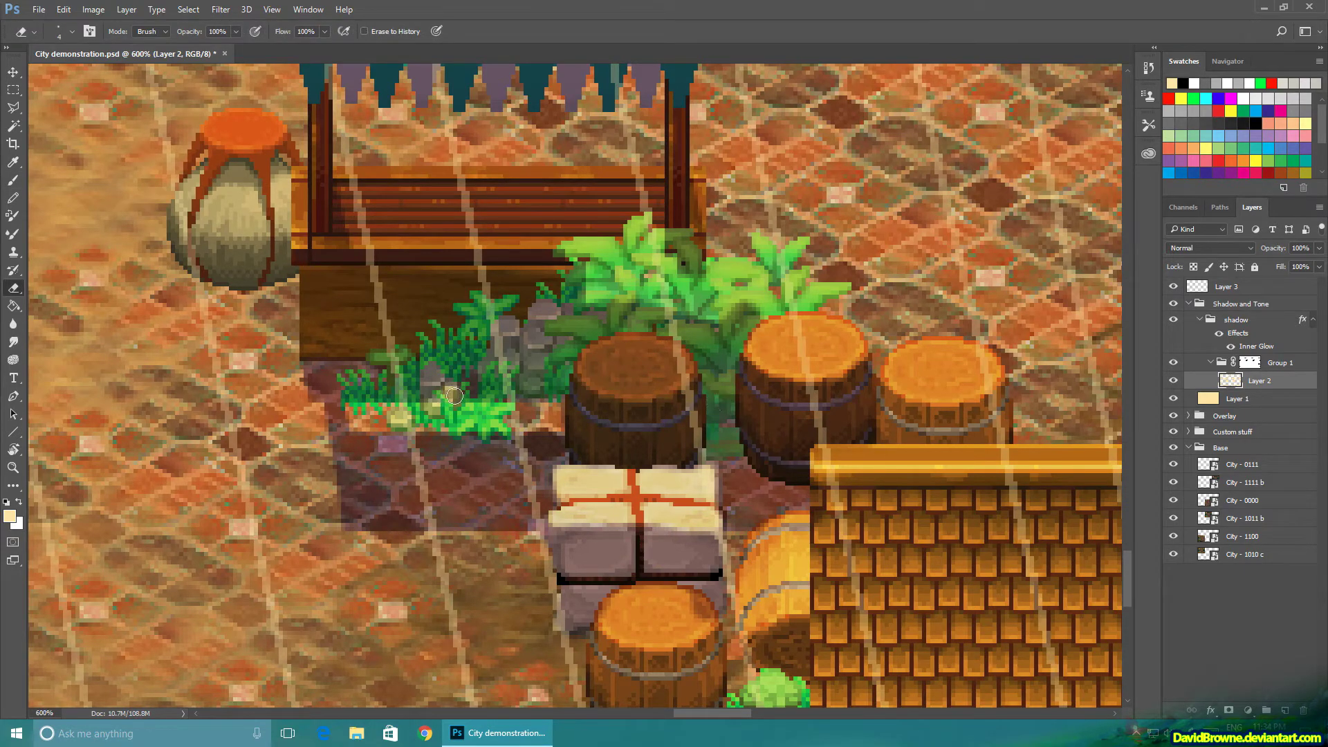
key(b)
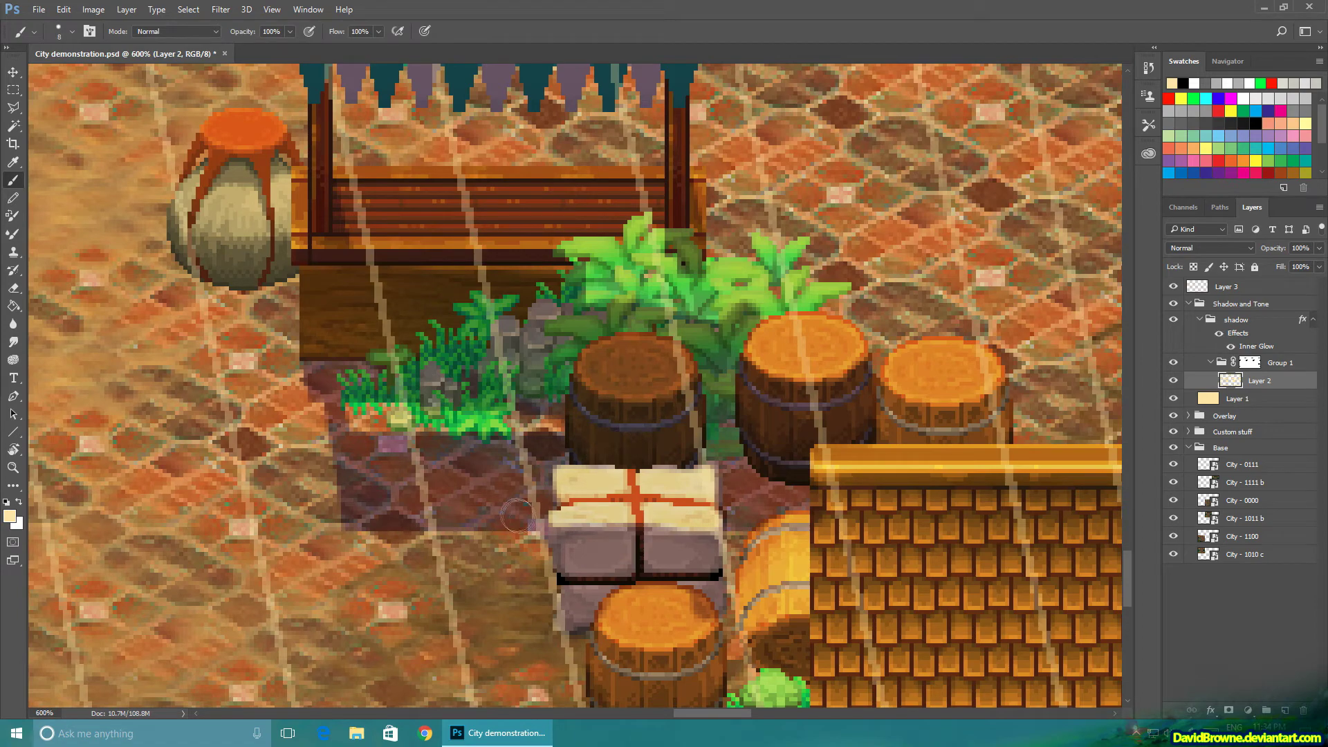
key(e)
key(bracketright)
mouse_move(599, 376)
mouse_down()
mouse_move(676, 378)
mouse_move(608, 391)
mouse_move(639, 385)
mouse_up()
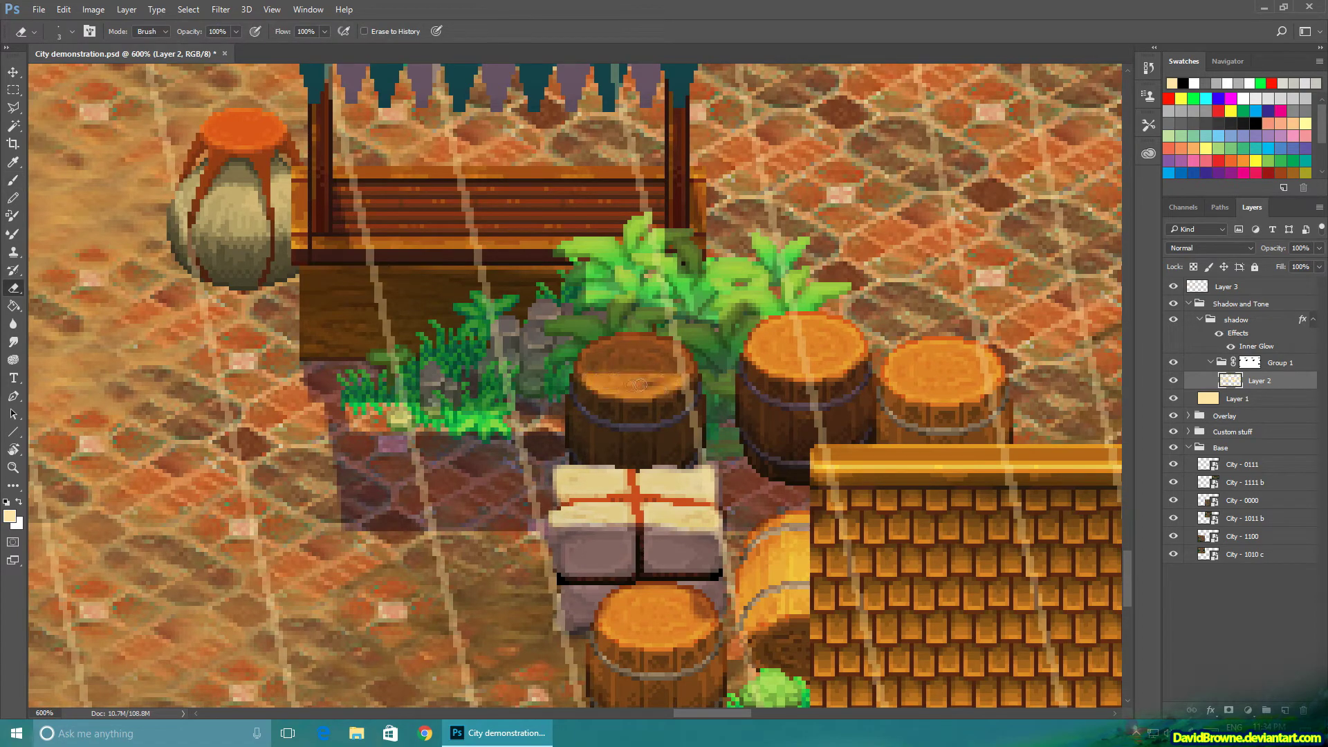
key(b)
scroll(747, 524, up, 3)
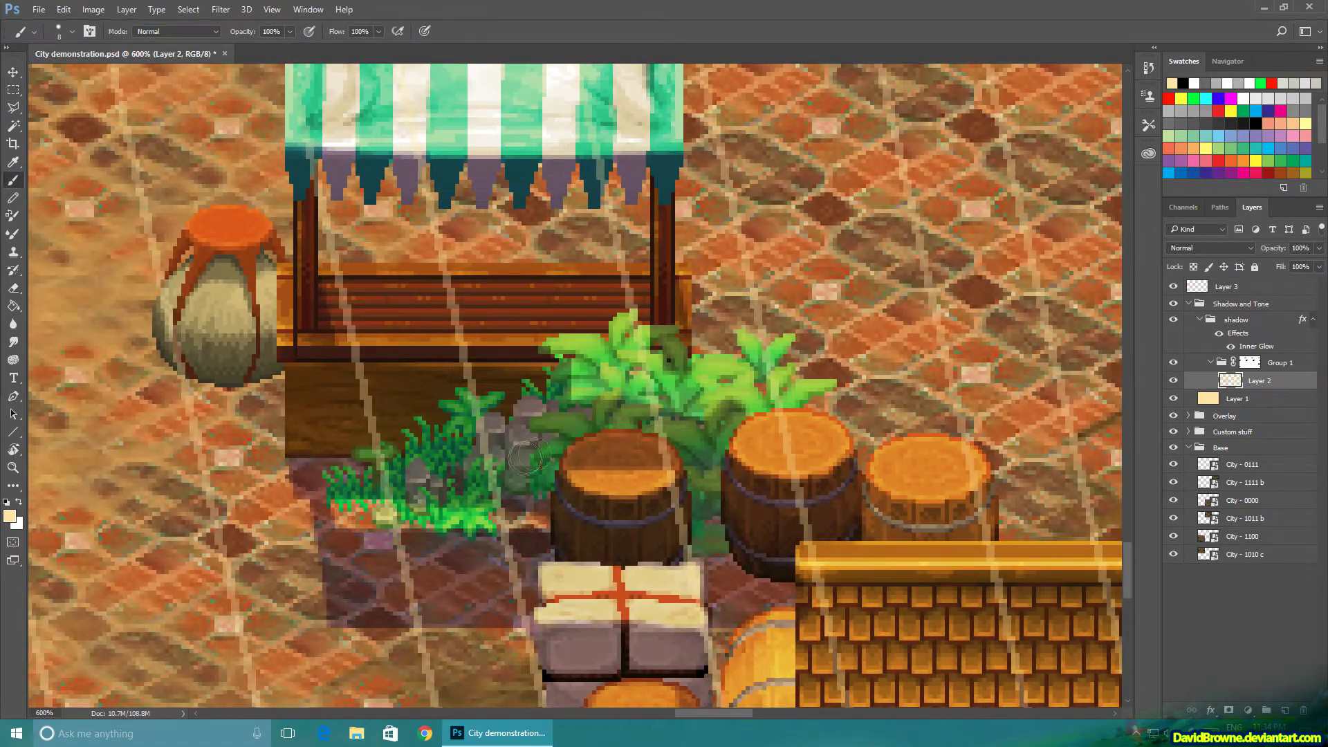
- Extend the shadow over the leaves behind and between the two left barrels, and erase the excess with a small tip
drag(687, 413, 541, 414)
key(bracketleft)
key(bracketleft)
drag(664, 407, 704, 413)
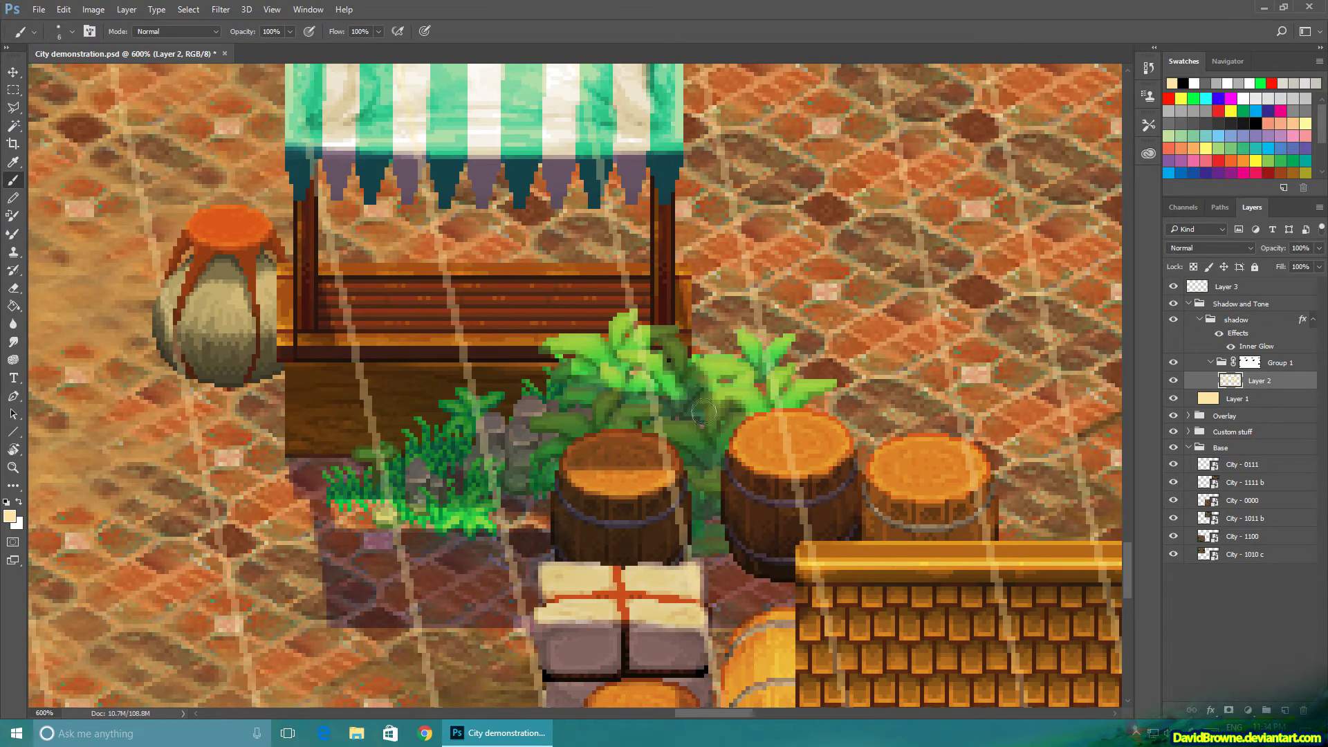
key(e)
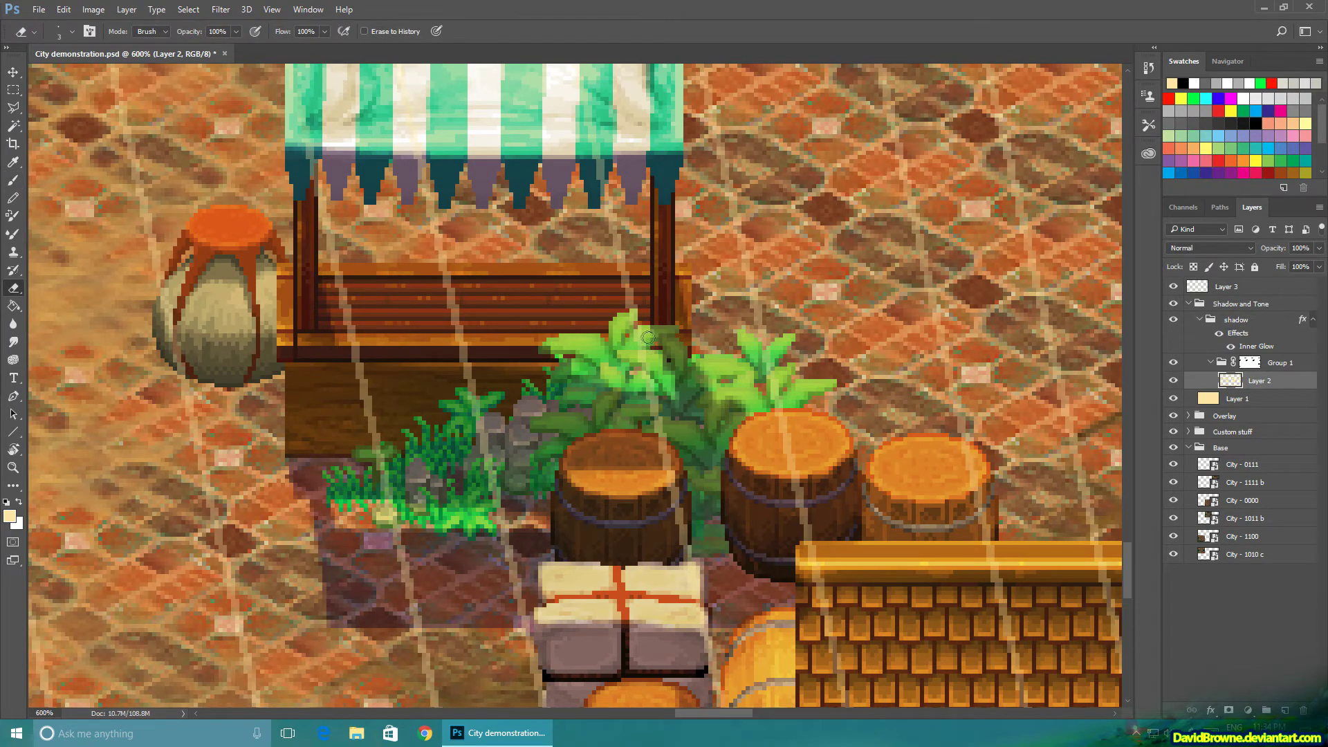
drag(687, 422, 657, 424)
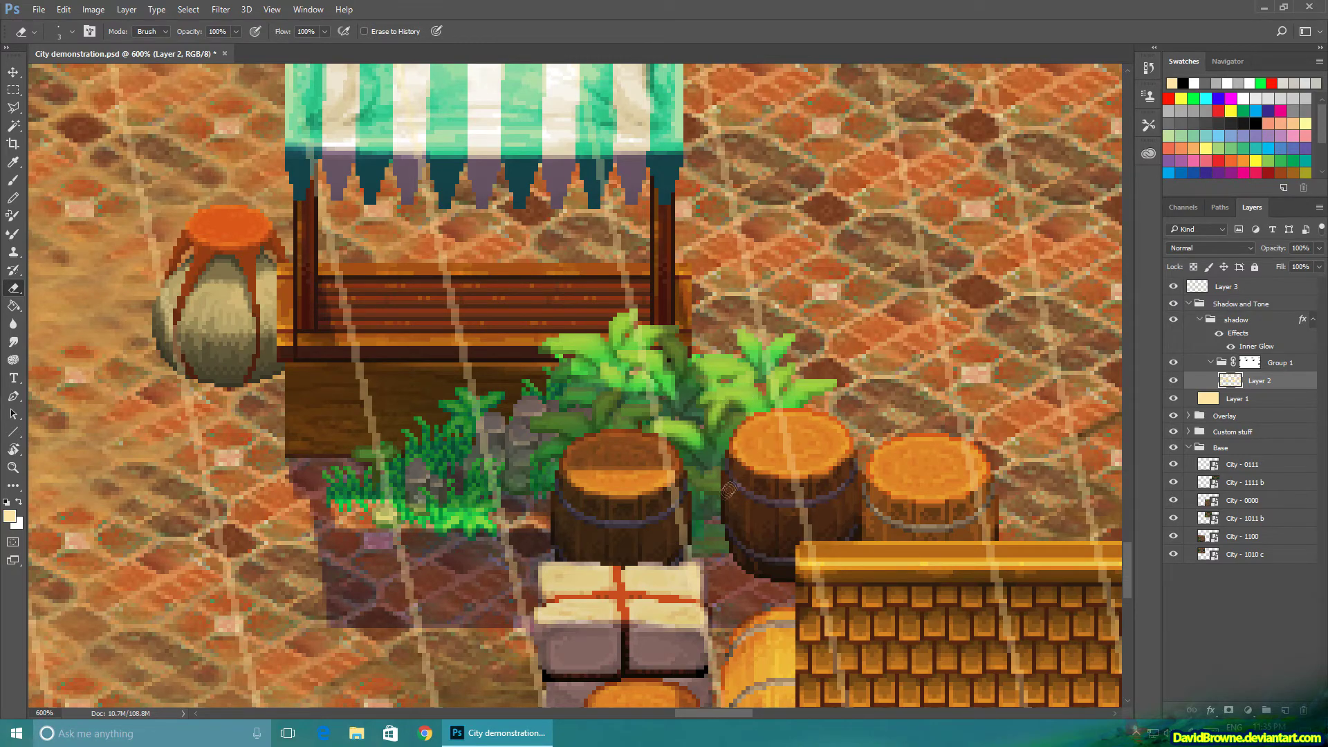
- Paint shadow over the sides of the barrel in front of the tied bundle and over the adjacent bushes
mouse_move(728, 490)
mouse_down()
mouse_move(610, 303)
mouse_move(595, 229)
mouse_up()
key(b)
drag(622, 478, 664, 484)
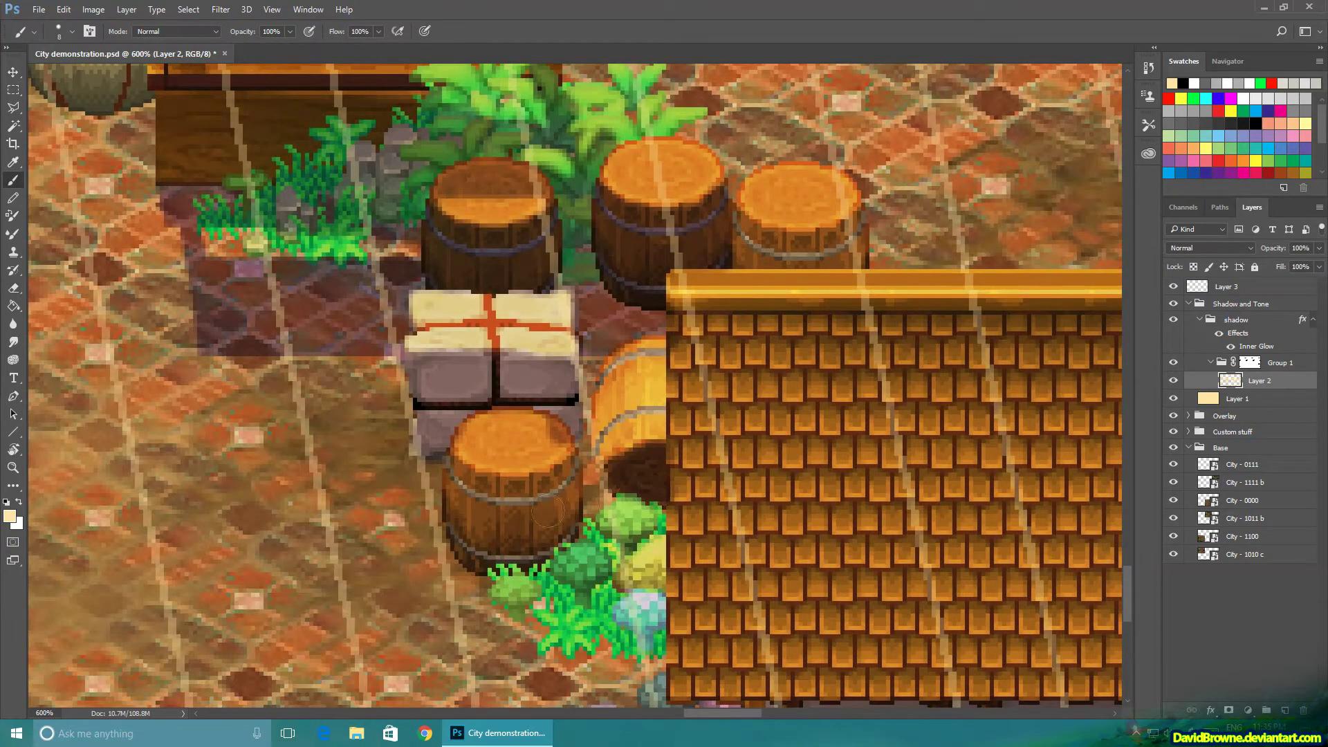
key(bracketleft)
mouse_move(546, 512)
mouse_down()
mouse_move(503, 558)
mouse_move(454, 469)
mouse_move(552, 489)
mouse_move(487, 527)
mouse_move(490, 515)
mouse_move(474, 546)
mouse_move(462, 490)
mouse_move(488, 597)
mouse_move(573, 549)
mouse_move(540, 567)
mouse_up()
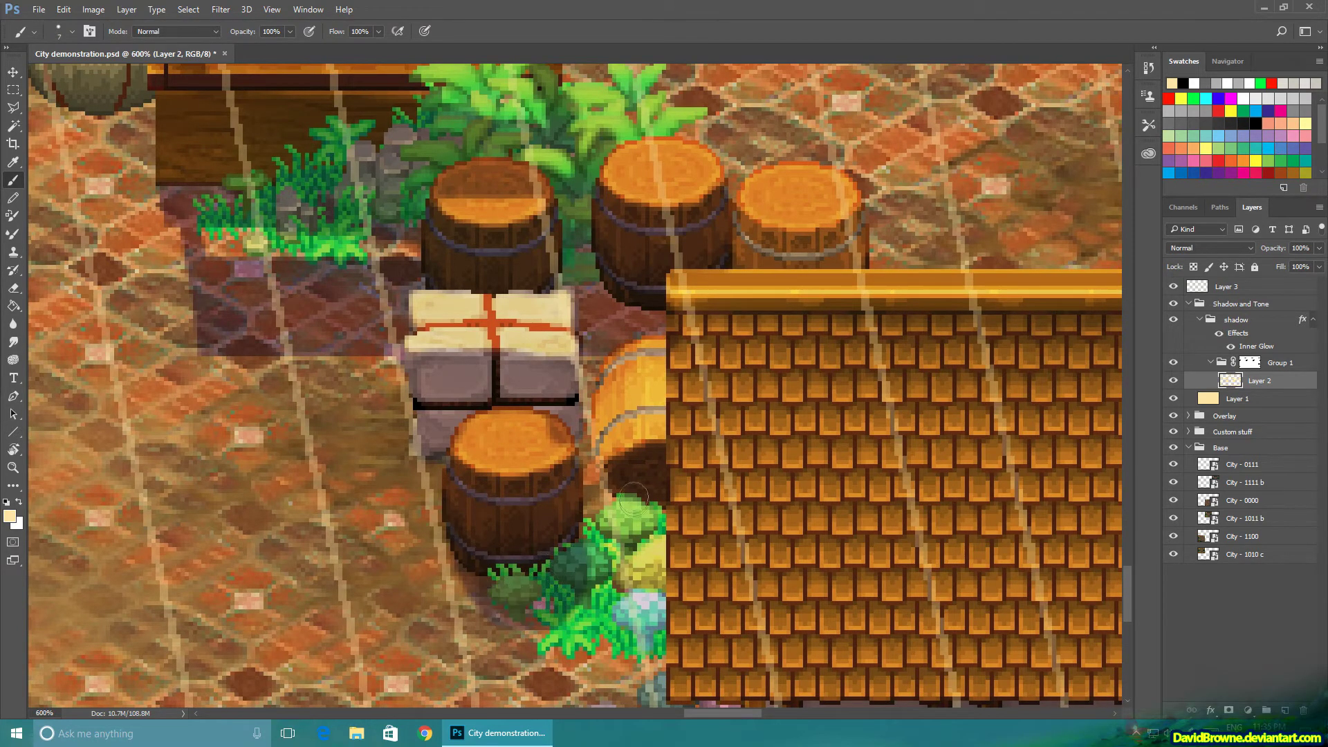
drag(632, 497, 661, 523)
- Paint shadow with a small brush in the gap between the tied bundle, the front barrel and the tipped barrel
key(m)
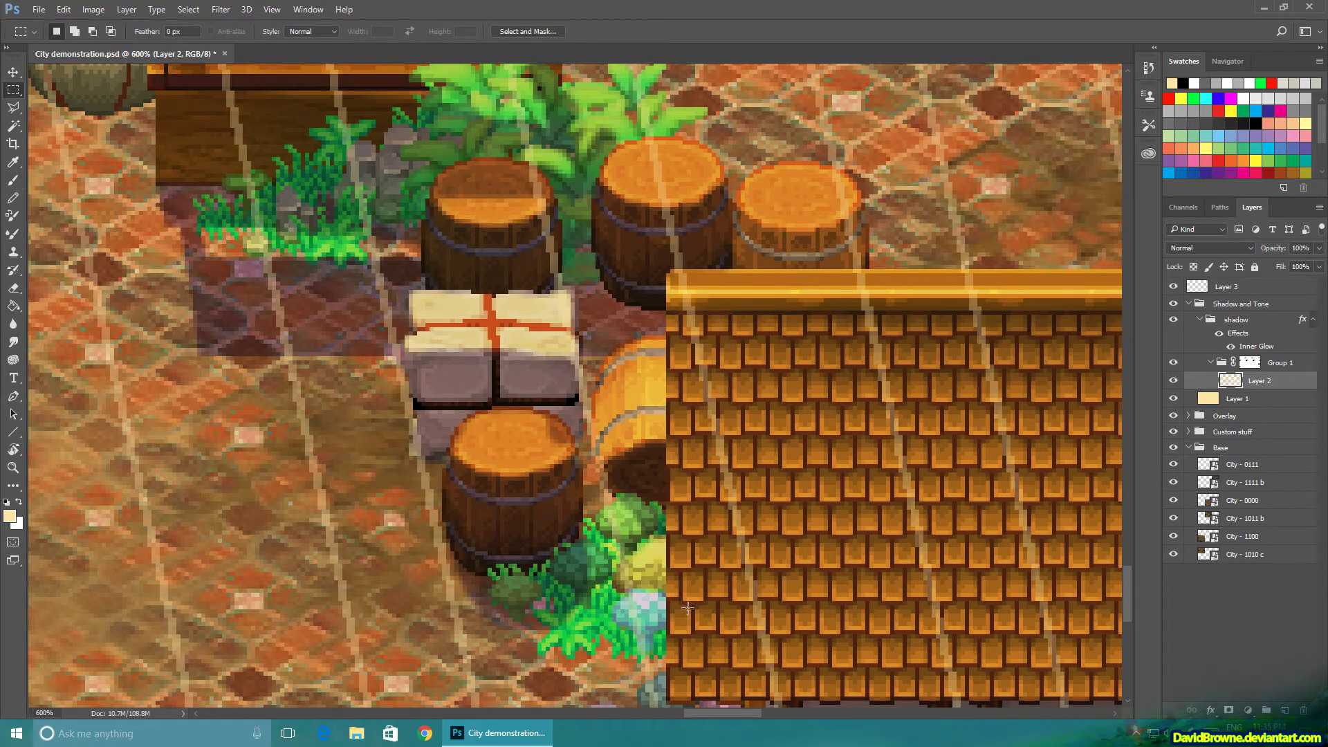
key(e)
key(b)
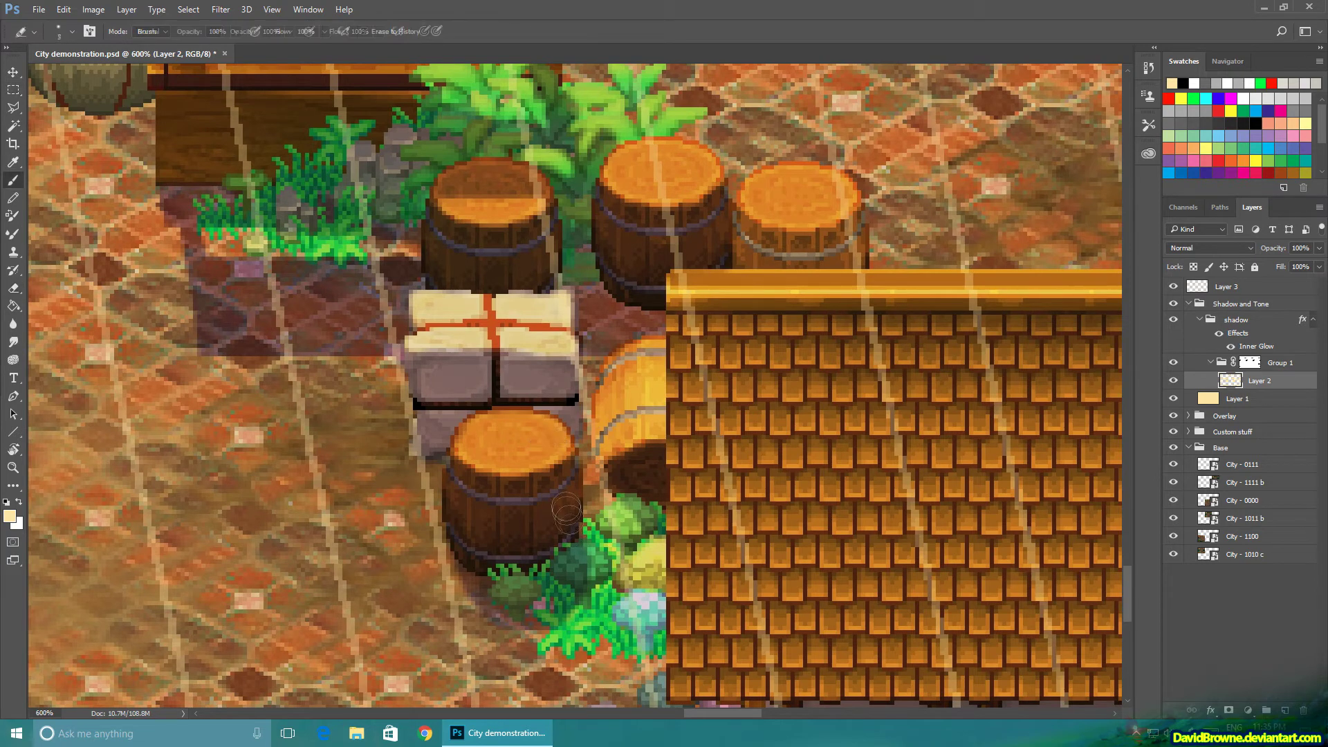
drag(581, 432, 595, 477)
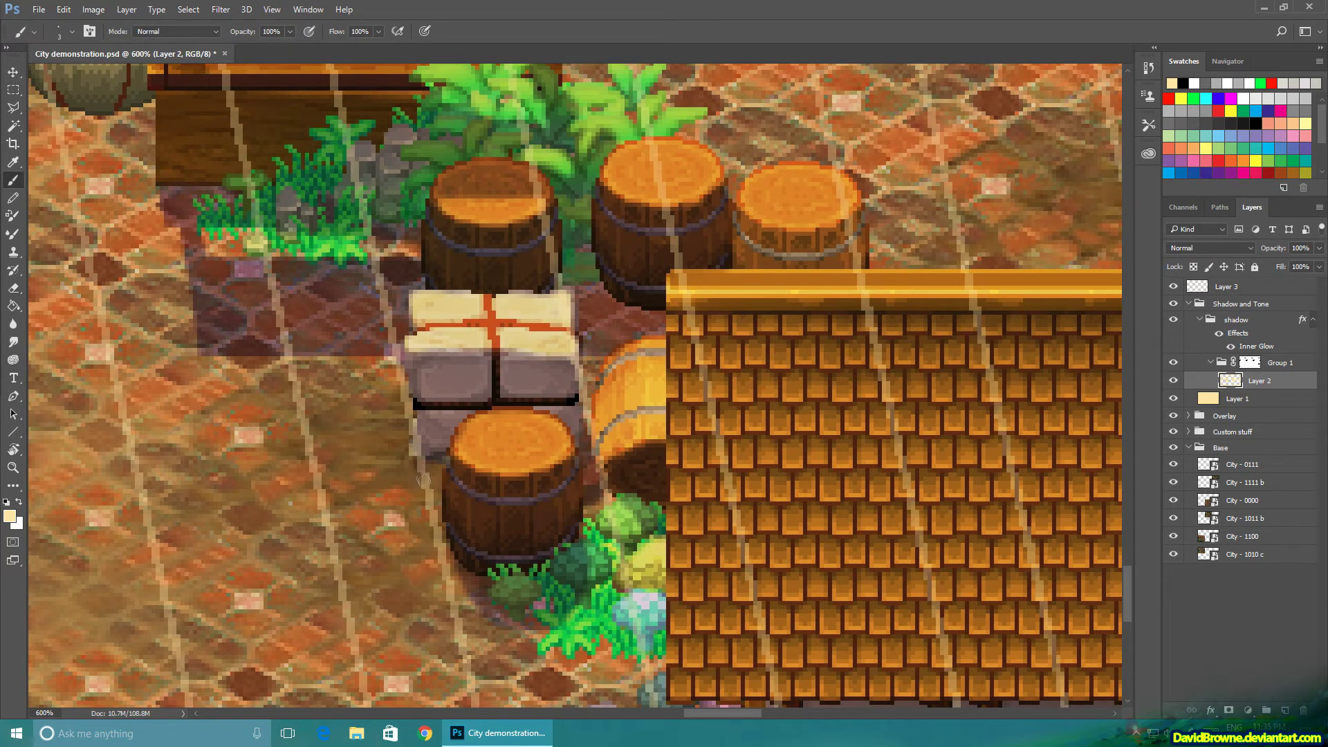
drag(512, 631, 459, 470)
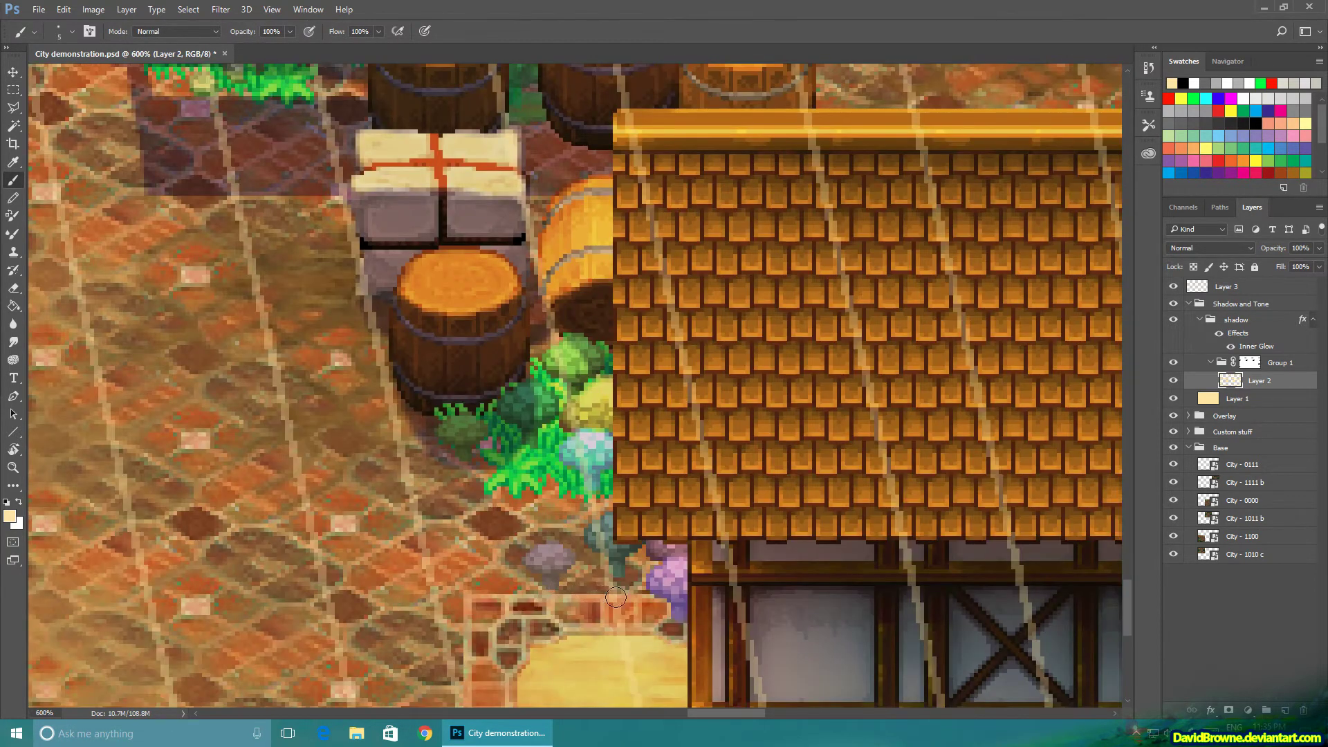
- Paint shadow over the red-topped sack beside the stall and on the ground beneath it
scroll(564, 504, down, 5)
scroll(387, 346, up, 4)
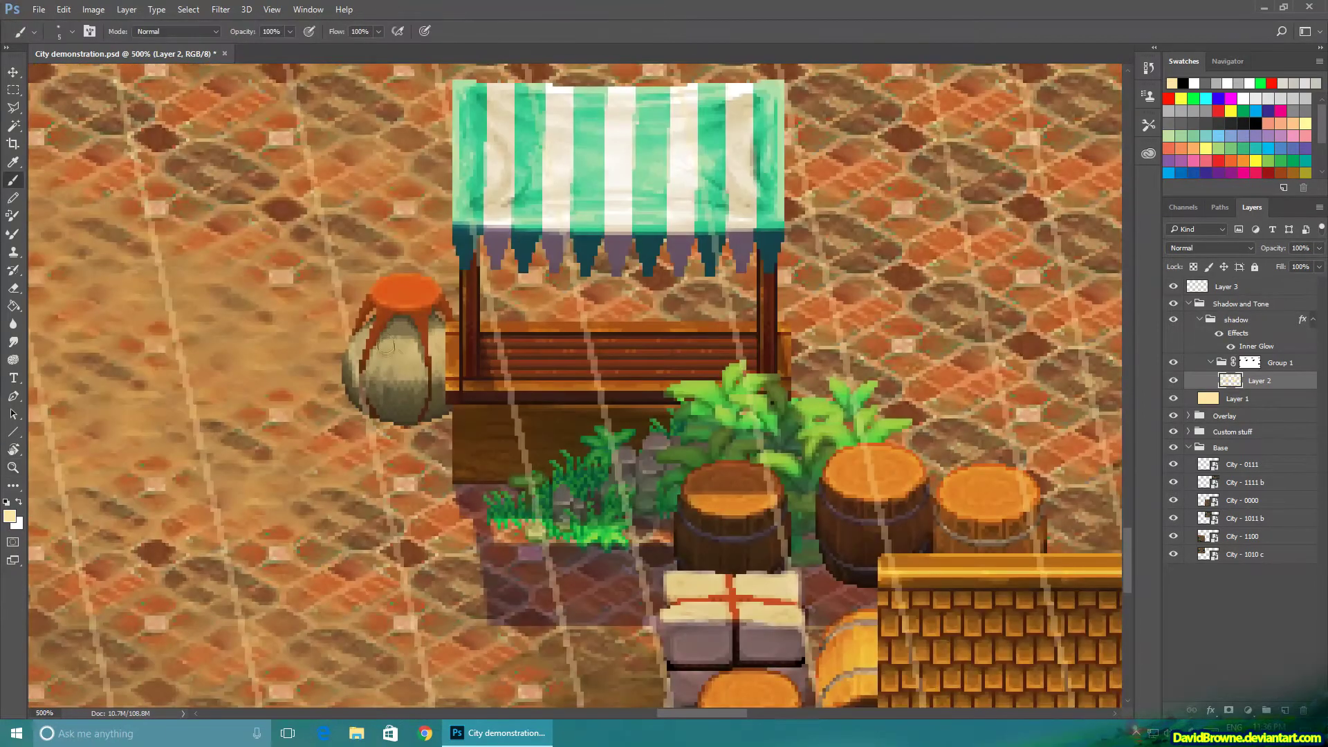
key(bracketright)
key(bracketright)
key(bracketright)
key(bracketright)
mouse_move(387, 411)
mouse_down()
mouse_move(373, 443)
mouse_move(446, 456)
mouse_move(444, 424)
mouse_move(423, 447)
mouse_move(407, 442)
mouse_move(448, 452)
mouse_move(388, 391)
mouse_move(440, 366)
mouse_move(429, 402)
mouse_move(402, 347)
mouse_move(428, 332)
mouse_move(387, 316)
mouse_move(371, 373)
mouse_up()
key(bracketleft)
key(bracketleft)
key(bracketleft)
key(bracketleft)
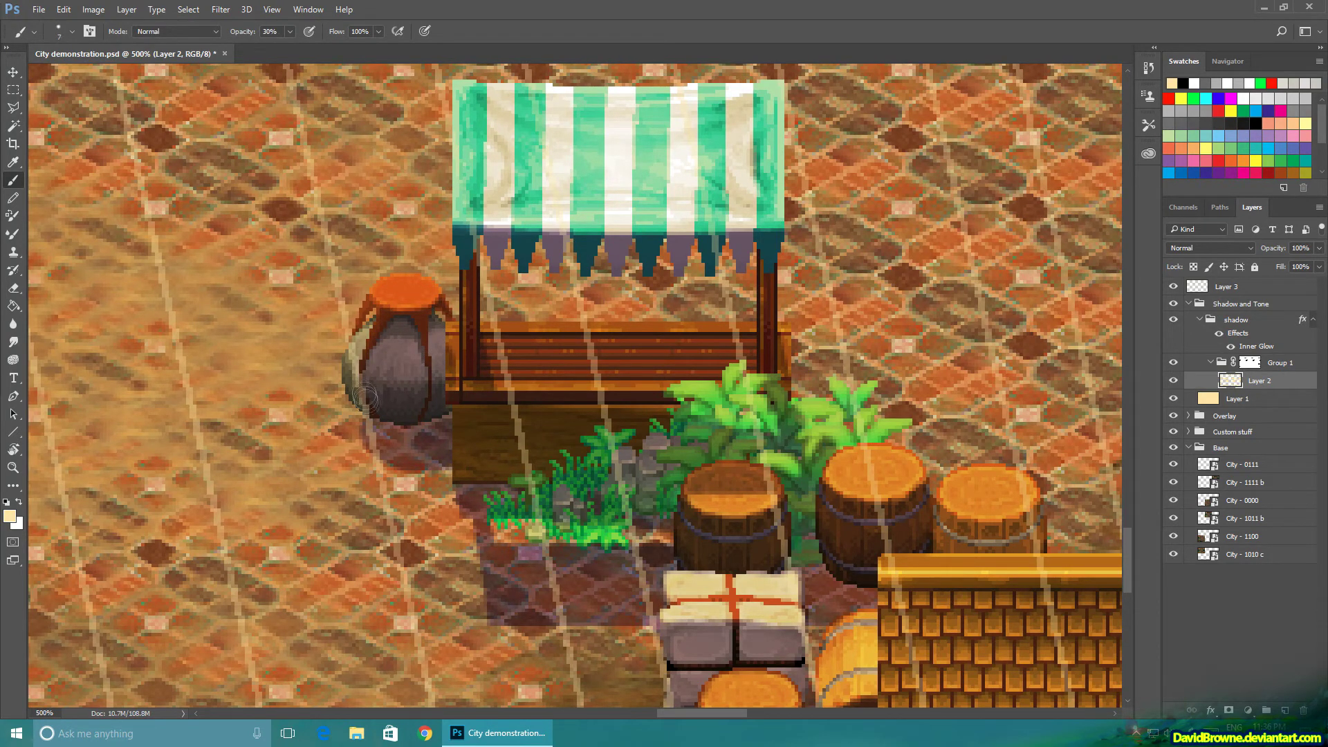
- Erase the excess shadow along the outer edge of the red-topped sack so a lit rim remains
key(e)
mouse_move(350, 343)
mouse_down()
mouse_move(370, 391)
mouse_move(387, 351)
mouse_move(405, 412)
mouse_up()
key(b)
key(z)
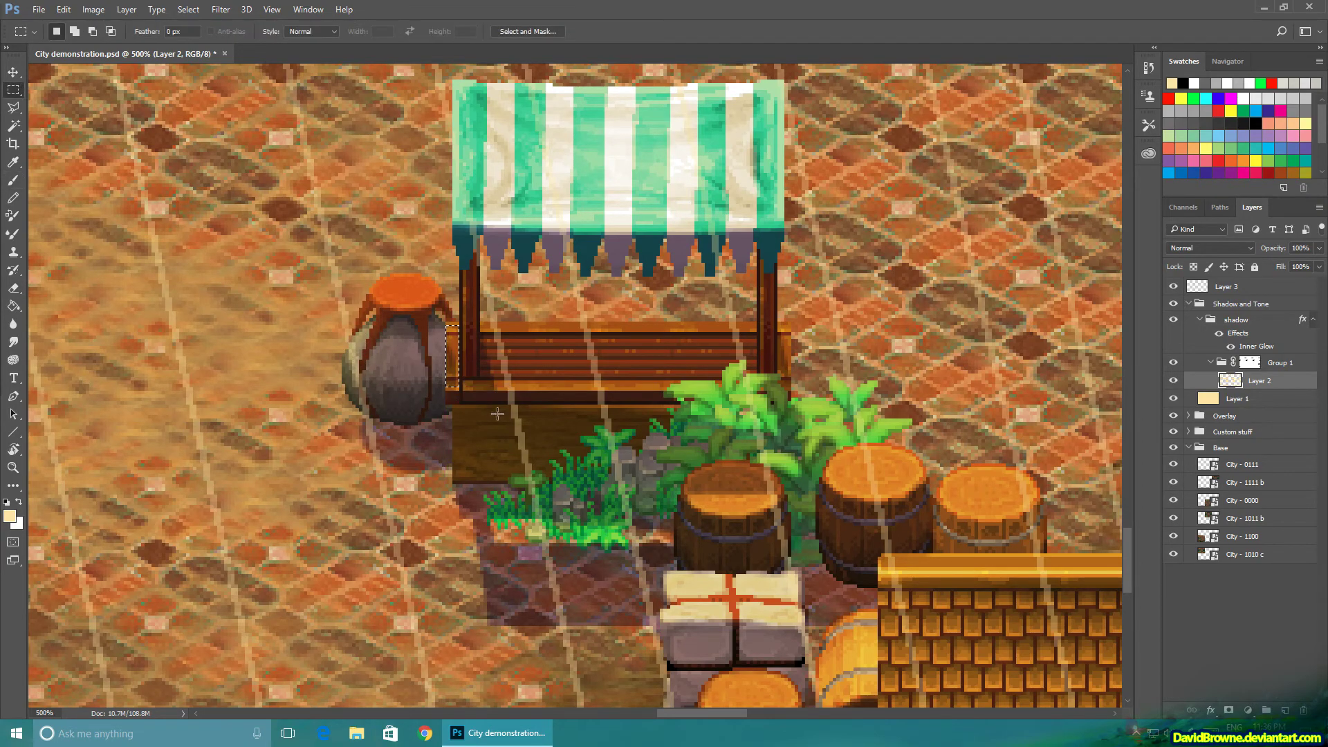
- Hide Layer 3 with the diagonal guide lines and check the stall's shadows at 200% zoom
alt+click(525, 435)
alt+click(527, 437)
alt+click(526, 437)
click(1173, 286)
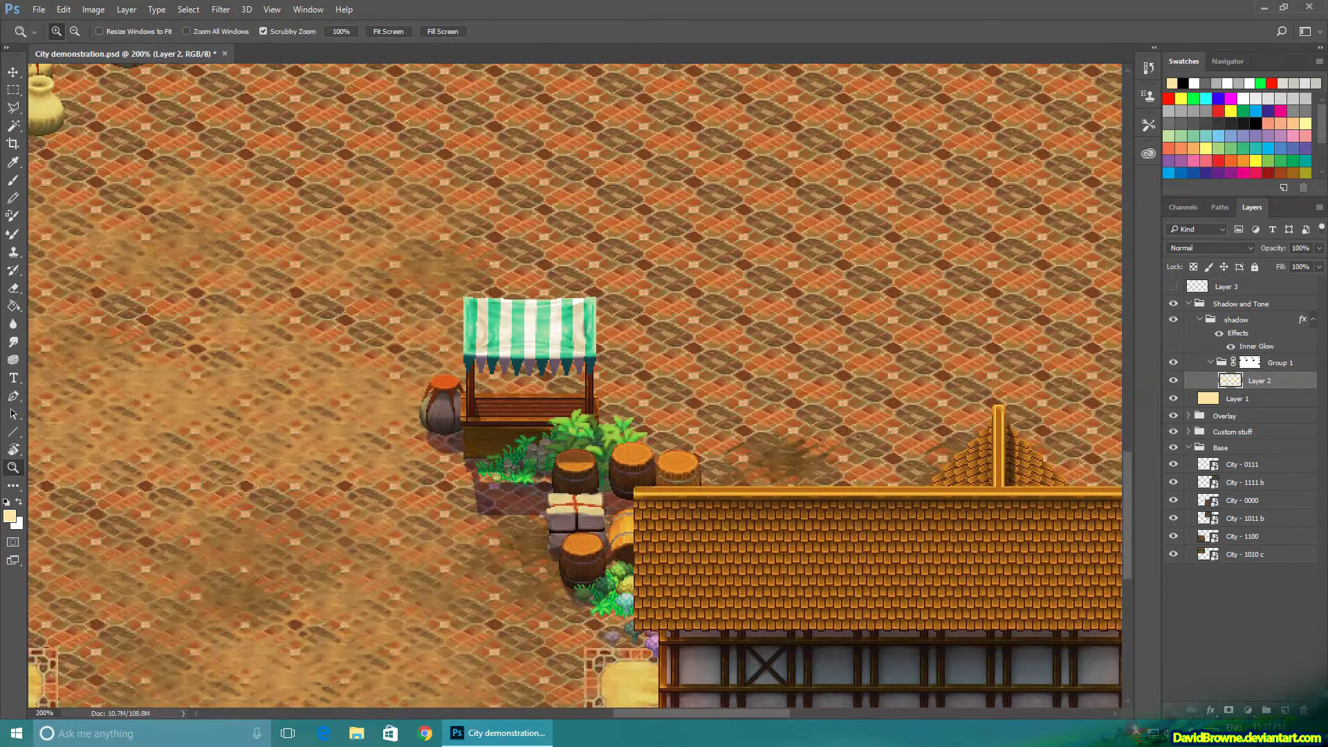
- Add shadow to the side of the rightmost barrel just above the roof edge
click(691, 470)
click(692, 471)
click(691, 471)
key(b)
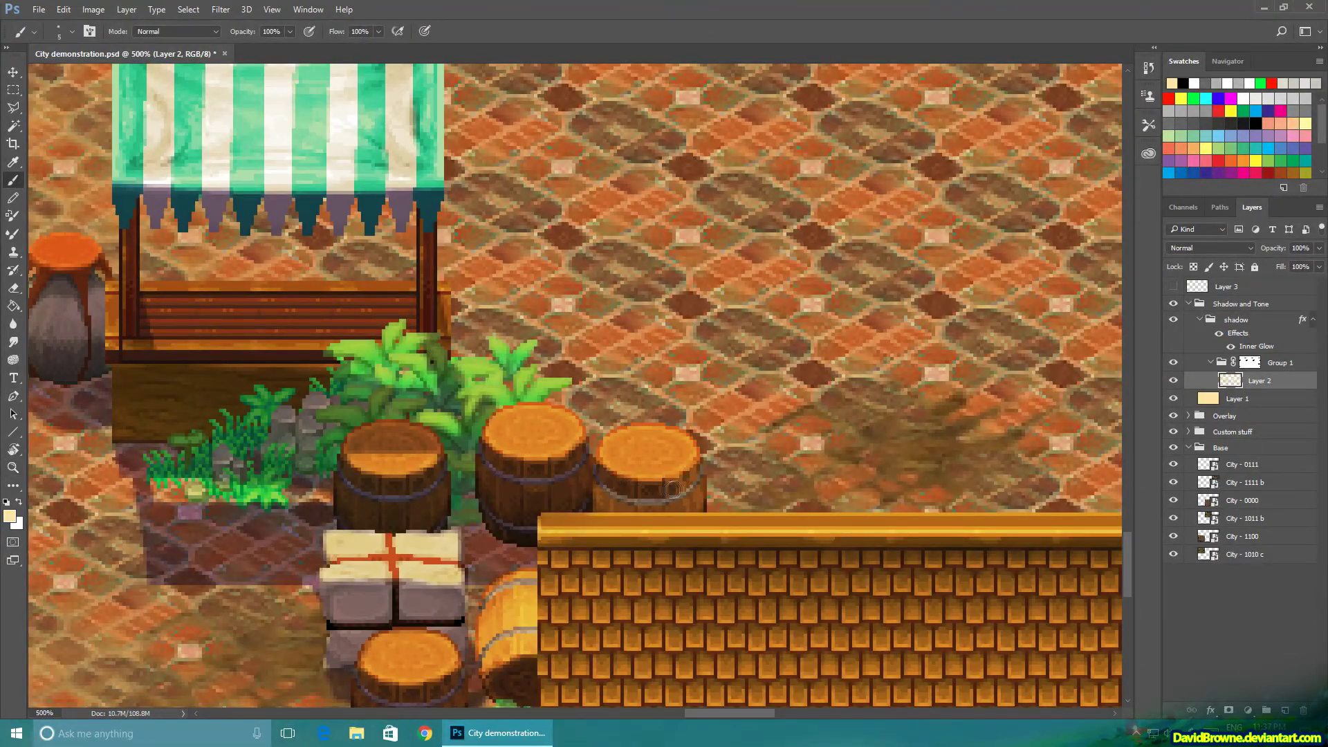
key(m)
drag(748, 546, 569, 515)
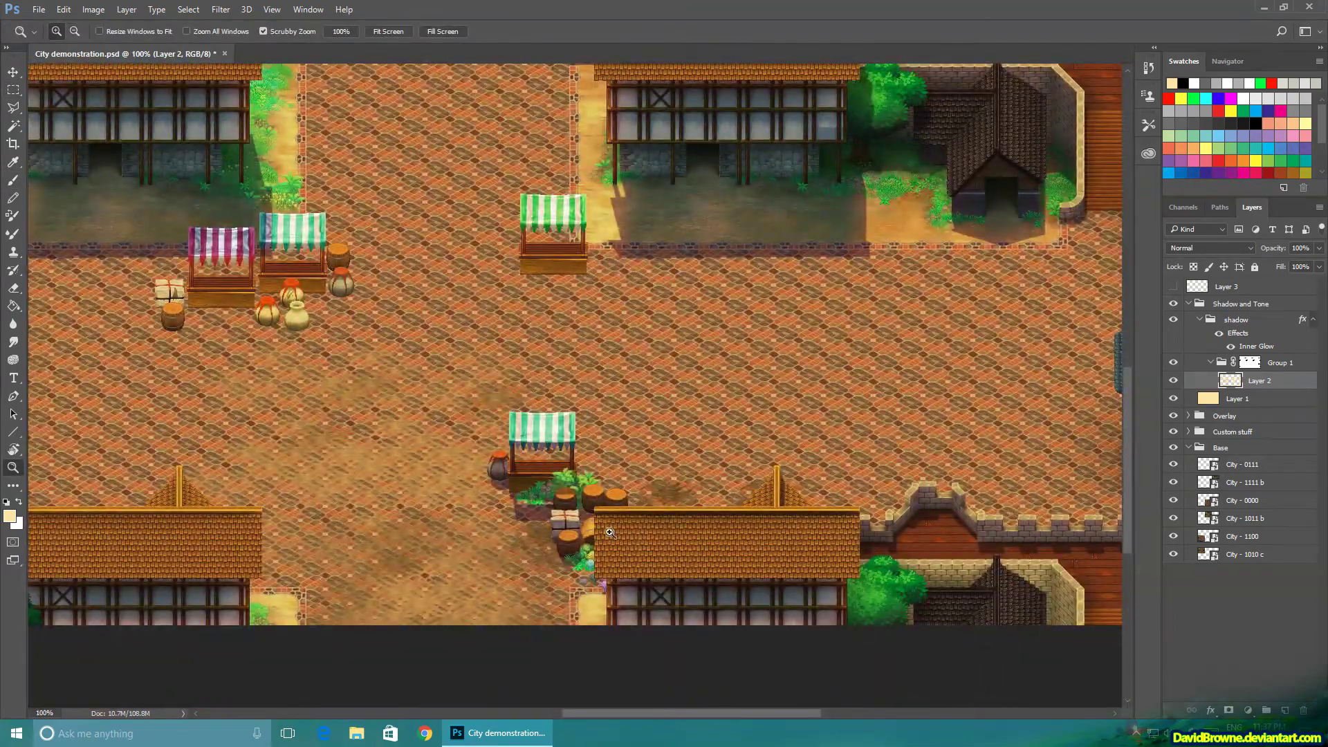
- Review the painted shadows across the market area and ready the Polygonal Lasso at the green-striped stall
click(541, 480)
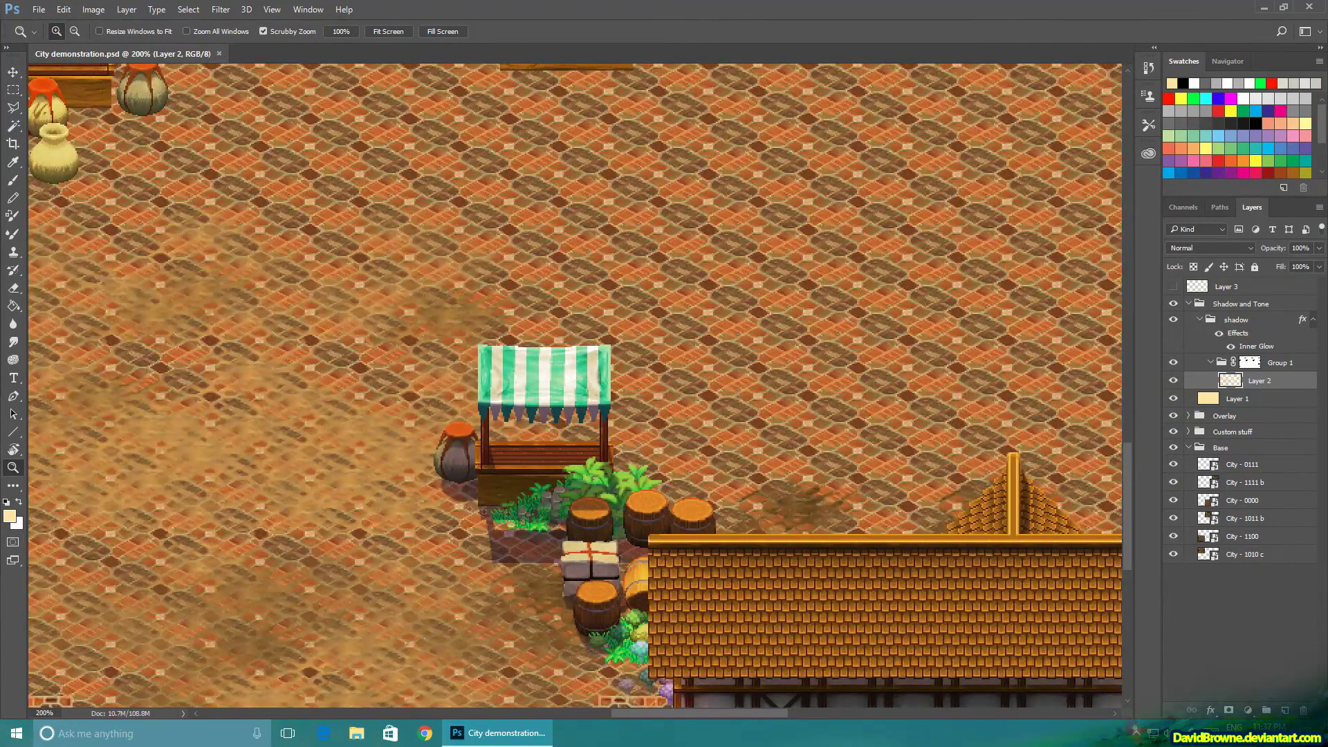
alt+click(614, 466)
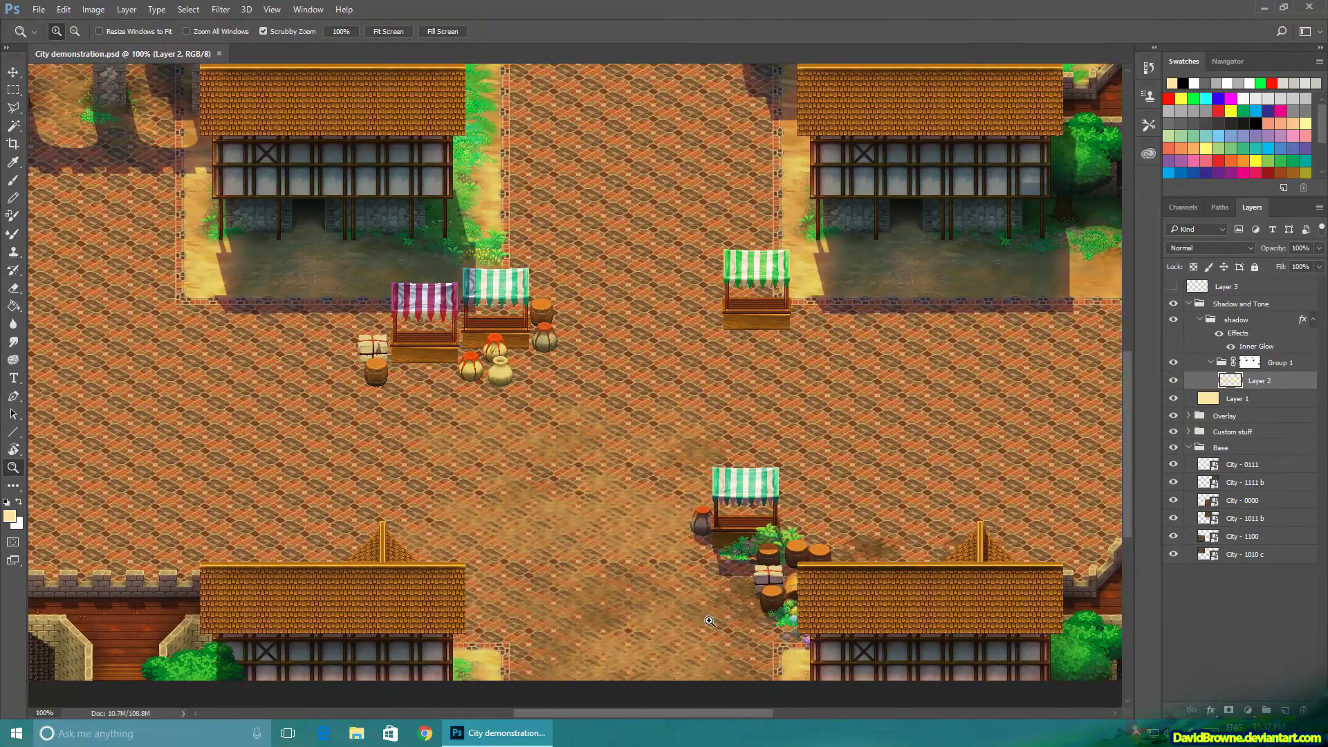
click(758, 514)
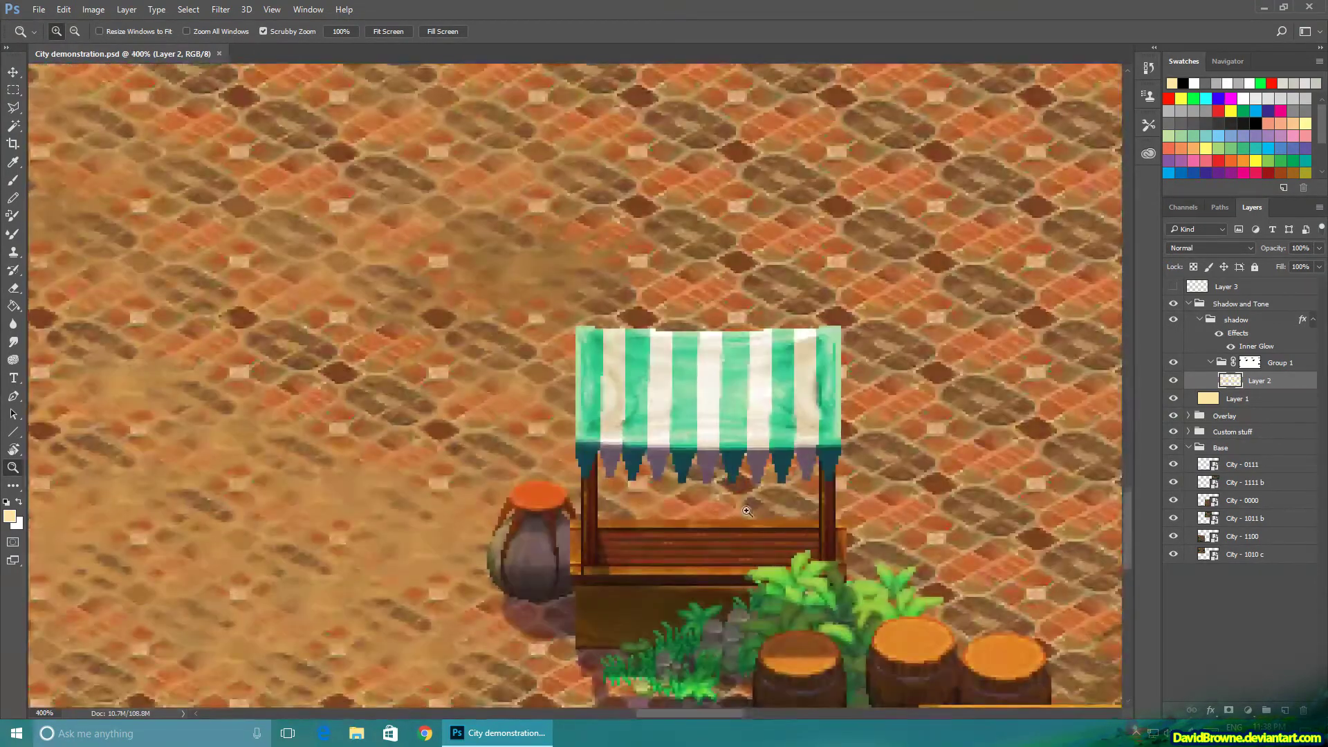
key(l)
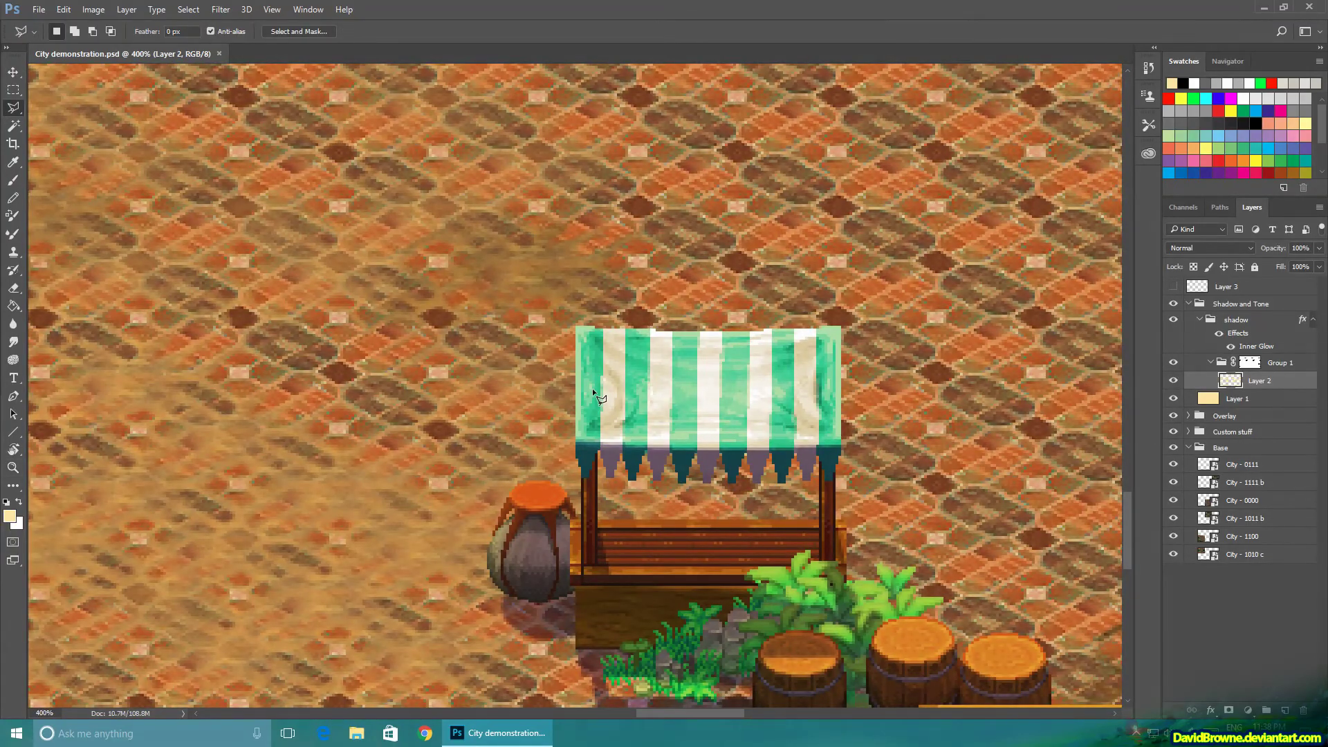